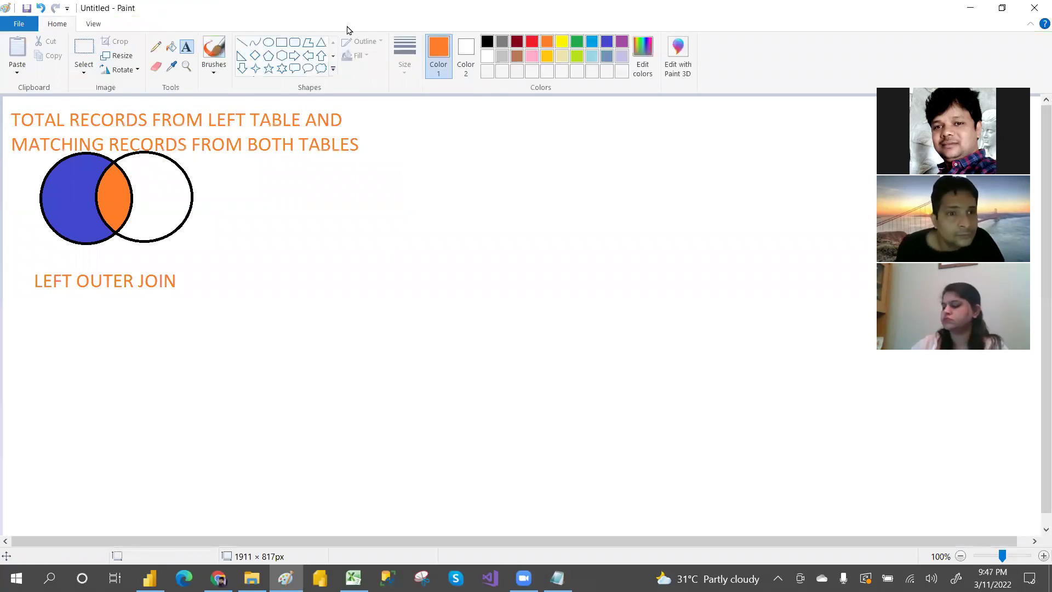
Step: Draw two overlapping black-outlined circles beside the left outer join diagram, the right one about 184 × 172 px, nudged to widen the overlap
click(488, 42)
click(269, 43)
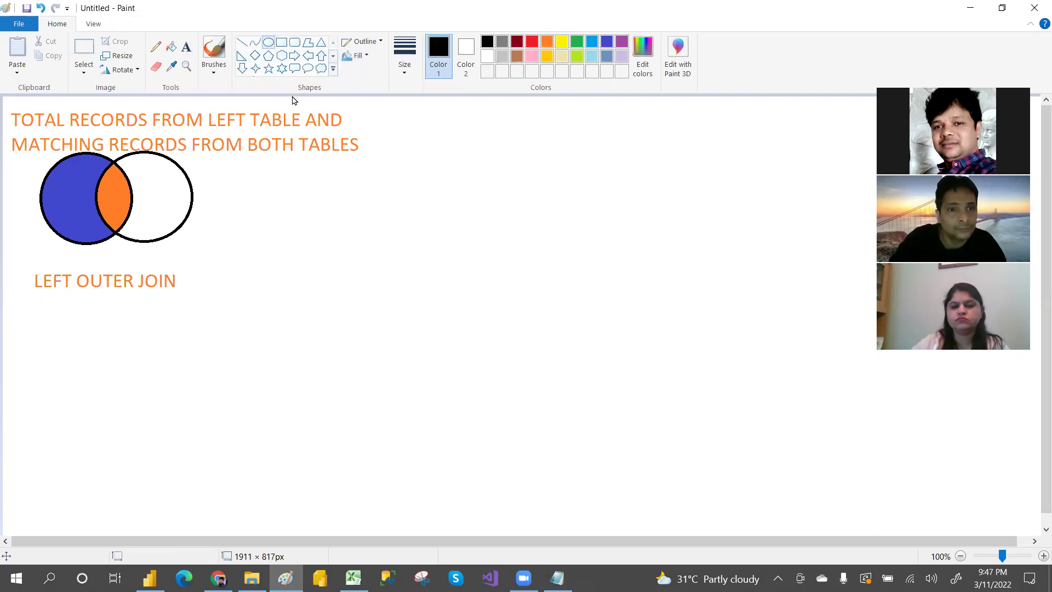
mouse_move(305, 166)
mouse_down()
mouse_move(363, 237)
mouse_move(411, 249)
mouse_move(410, 263)
mouse_up()
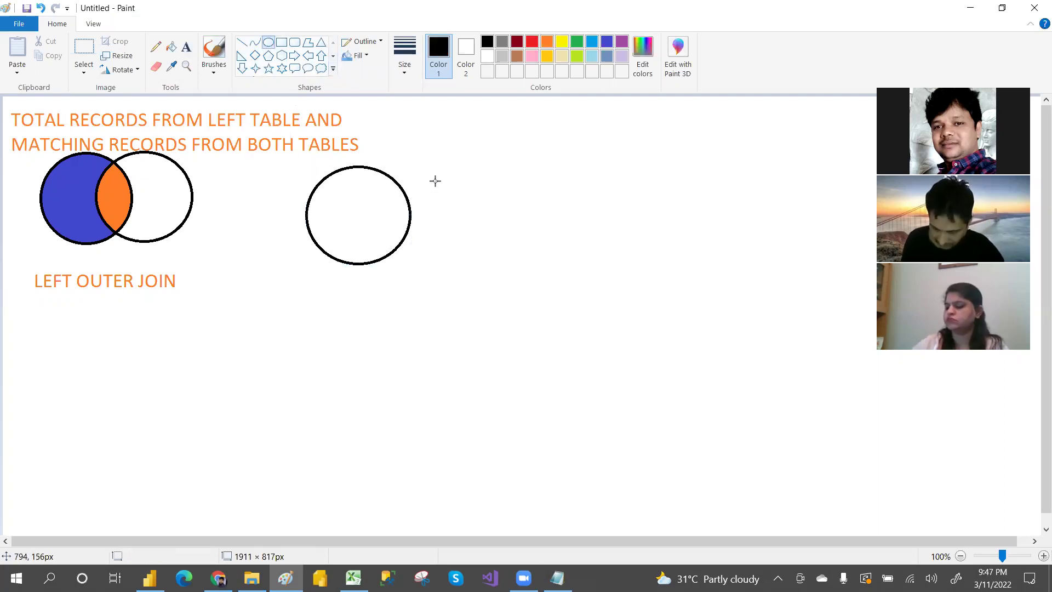
drag(385, 169, 484, 263)
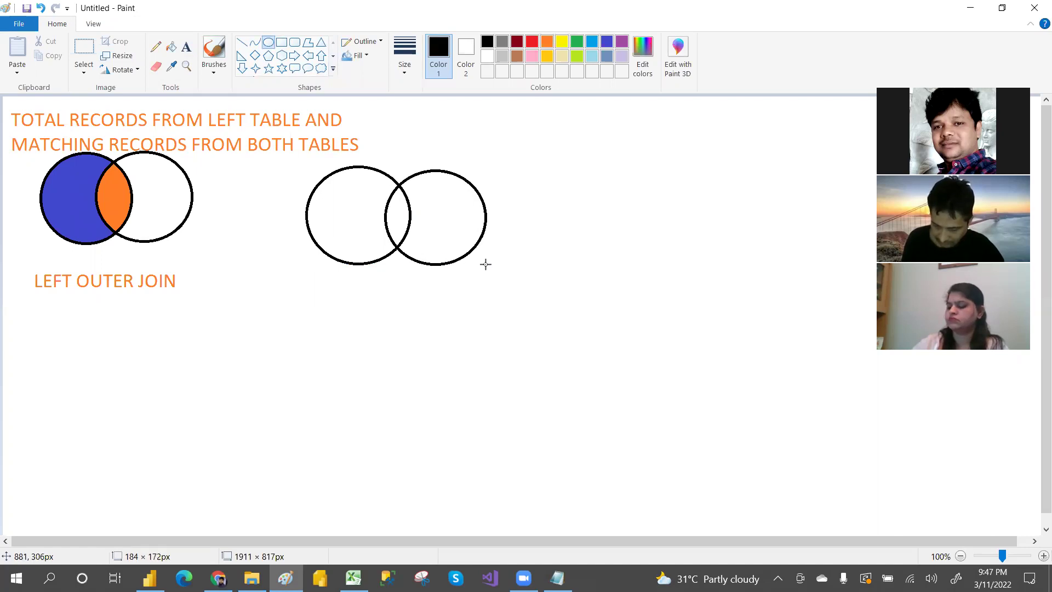
drag(451, 223, 434, 217)
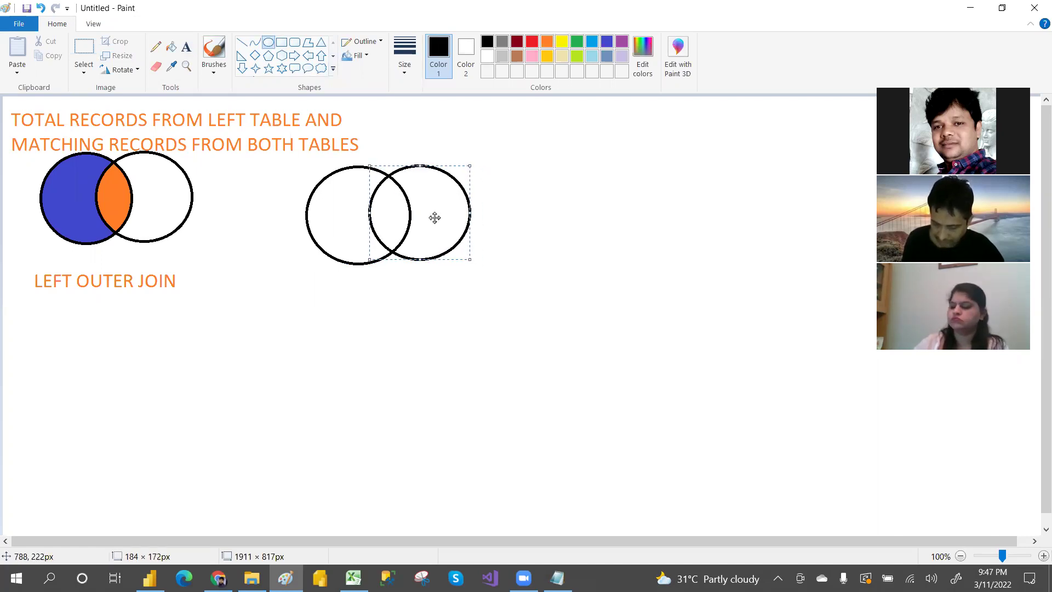
click(512, 233)
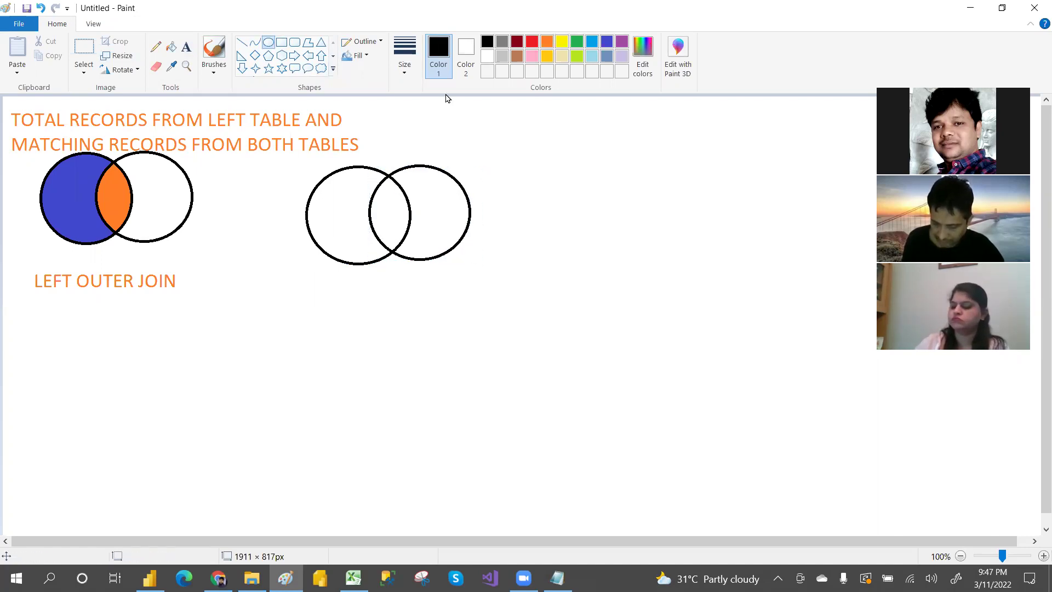
Step: Fill the second diagram's right circle with indigo and the overlap between its two circles with orange
click(612, 46)
click(171, 47)
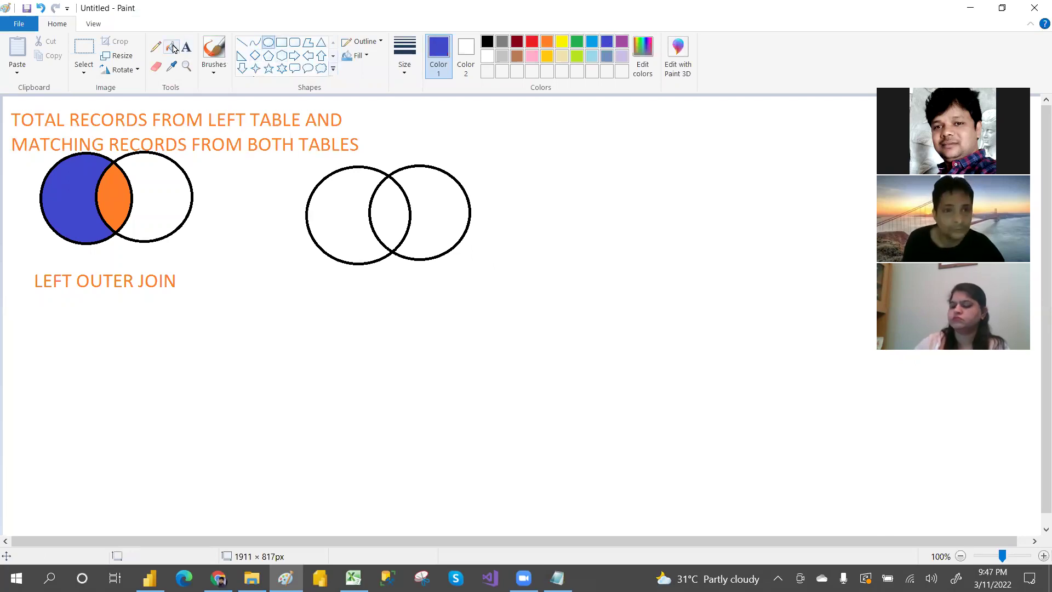
click(440, 217)
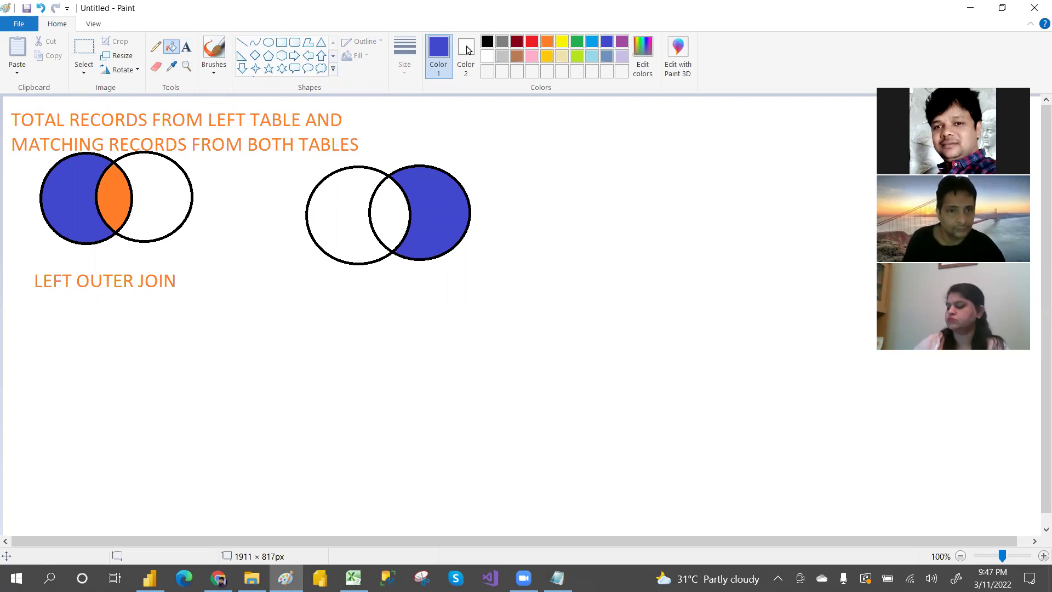
click(548, 43)
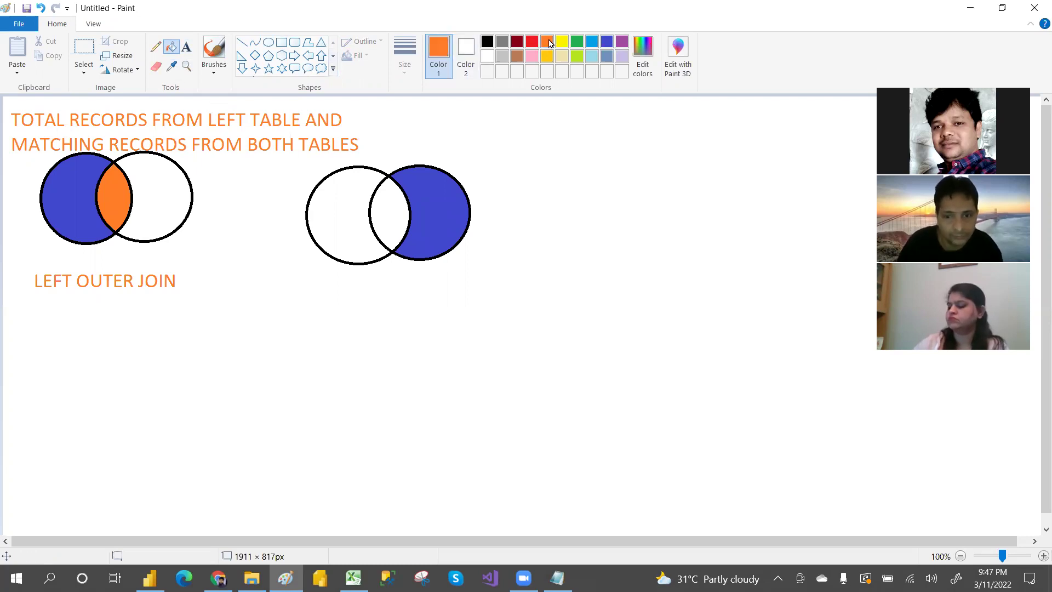
click(392, 223)
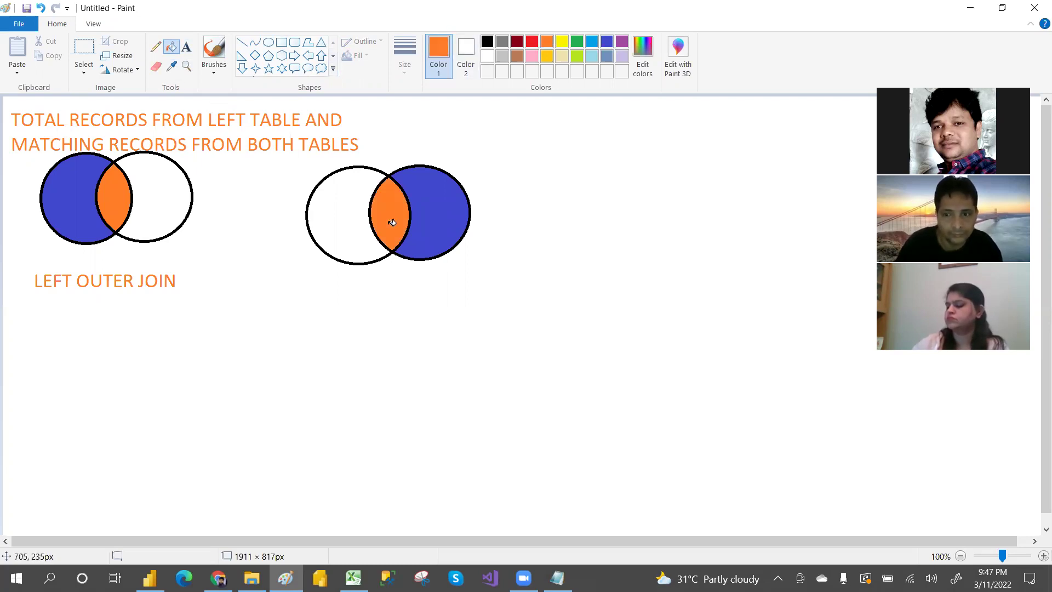
Step: Add the indigo text label "RIGHT OUTER JOIN" below the second circle diagram
click(606, 45)
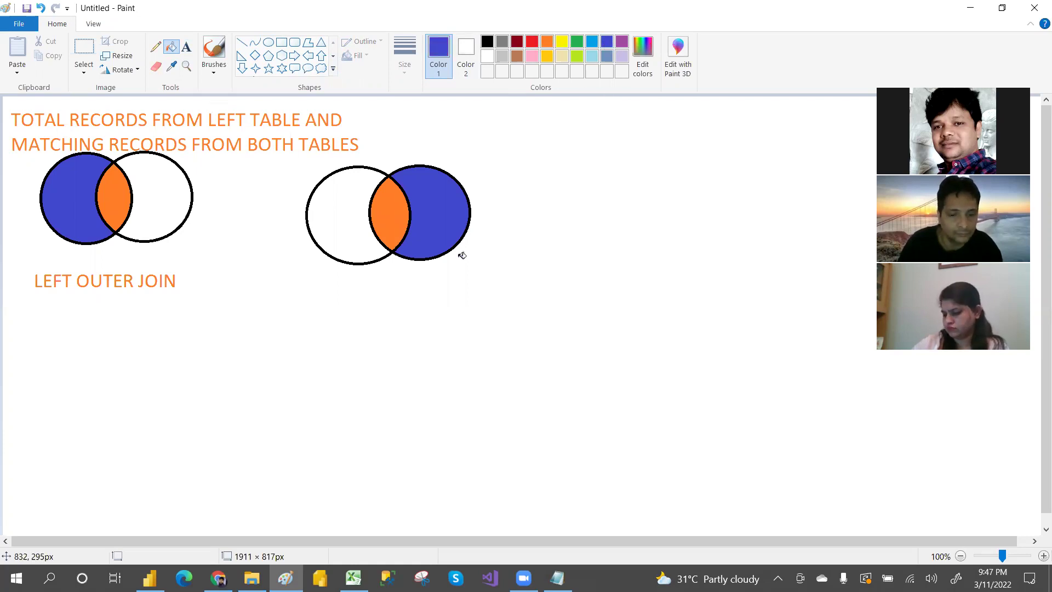
click(186, 48)
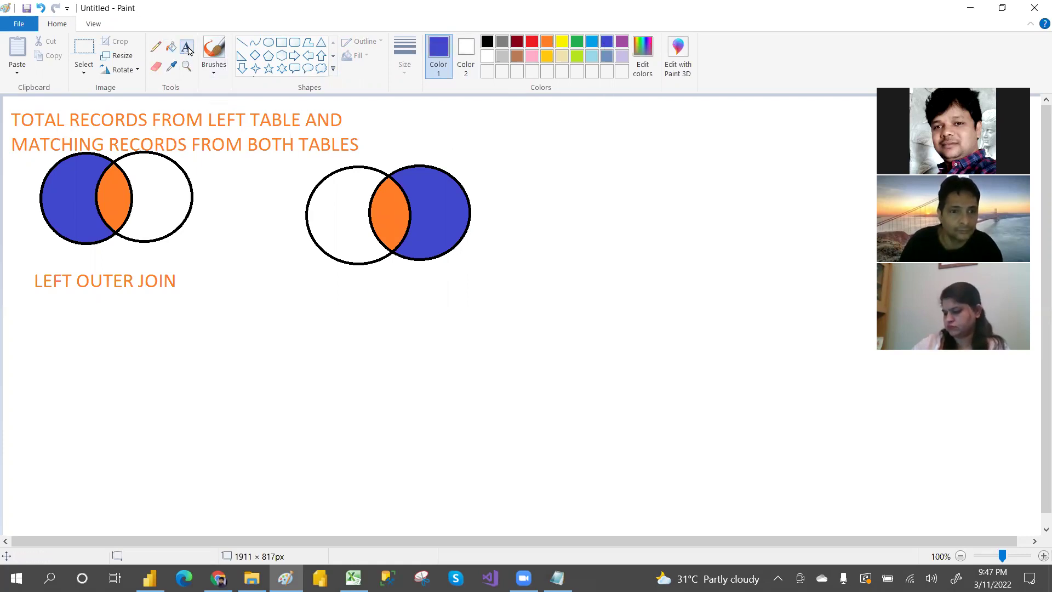
click(348, 288)
text(RIGHT OUTER )
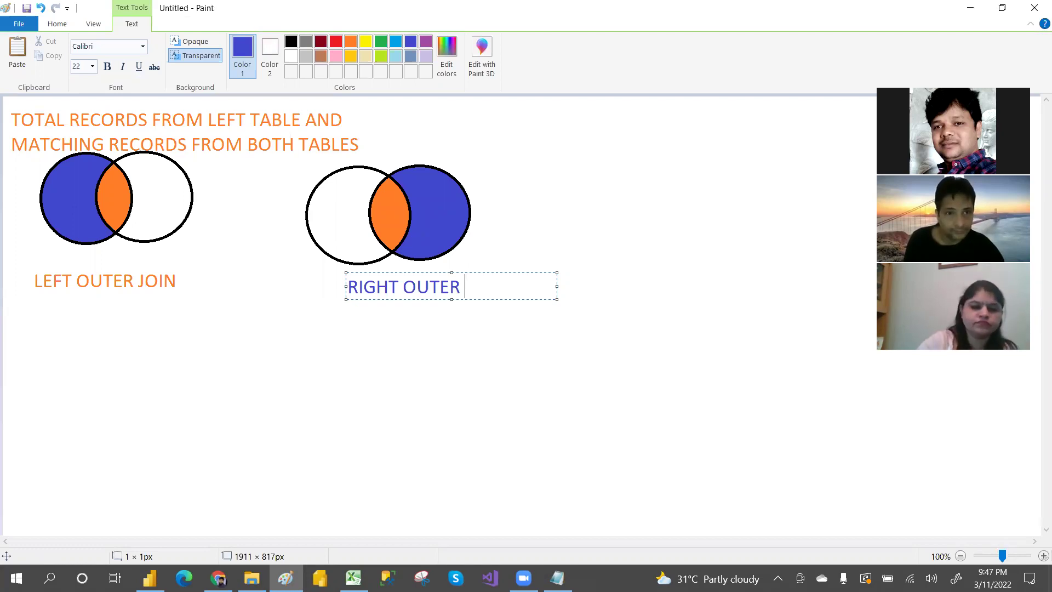
text(JOIN)
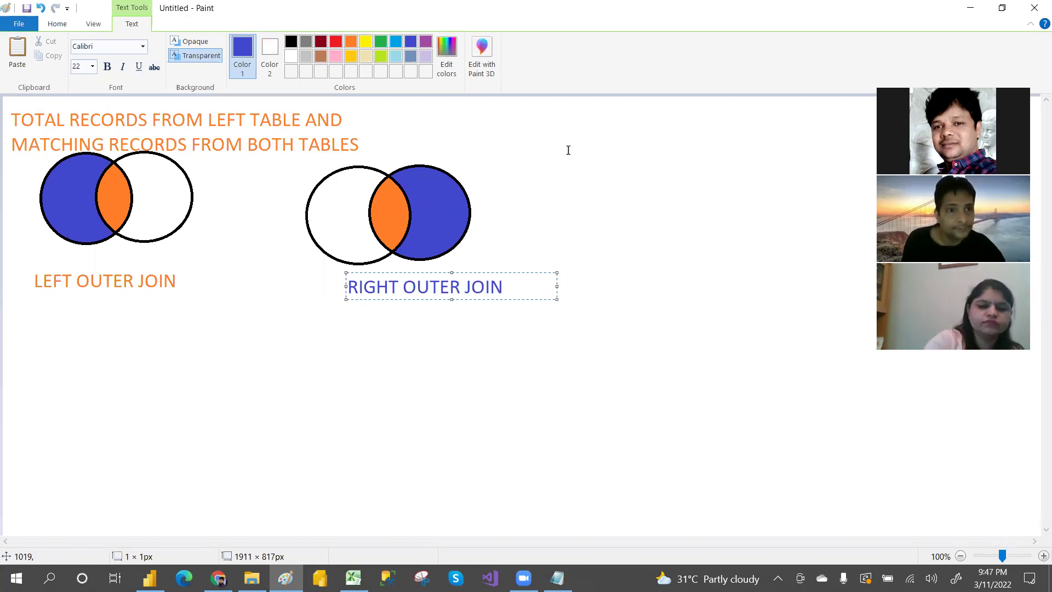
click(568, 151)
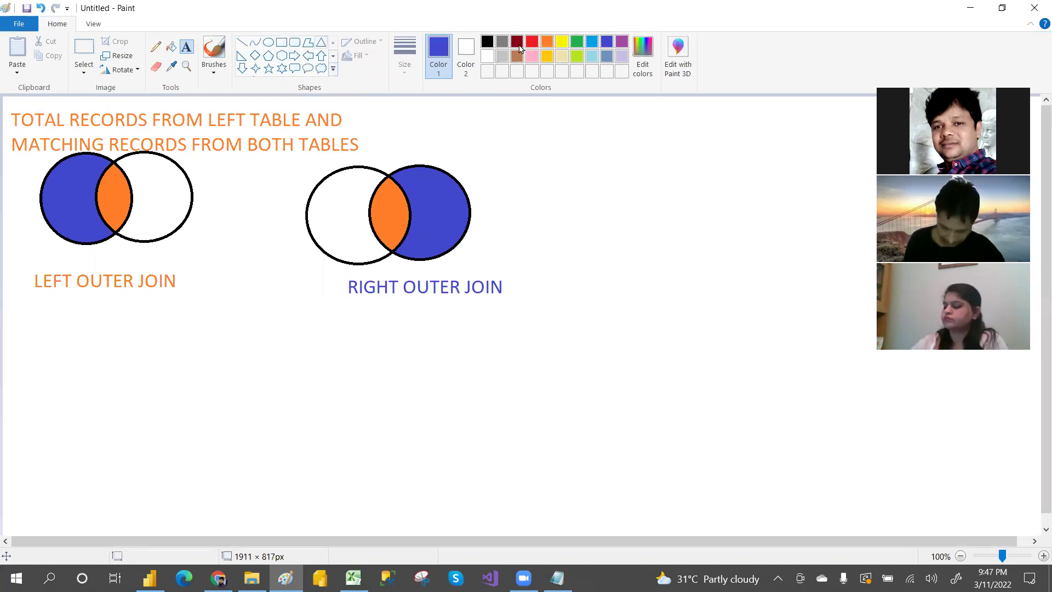
Step: Draw a third pair of overlapping black-outlined circles right of the right outer join diagram, the right one about 192 × 181 px
click(488, 41)
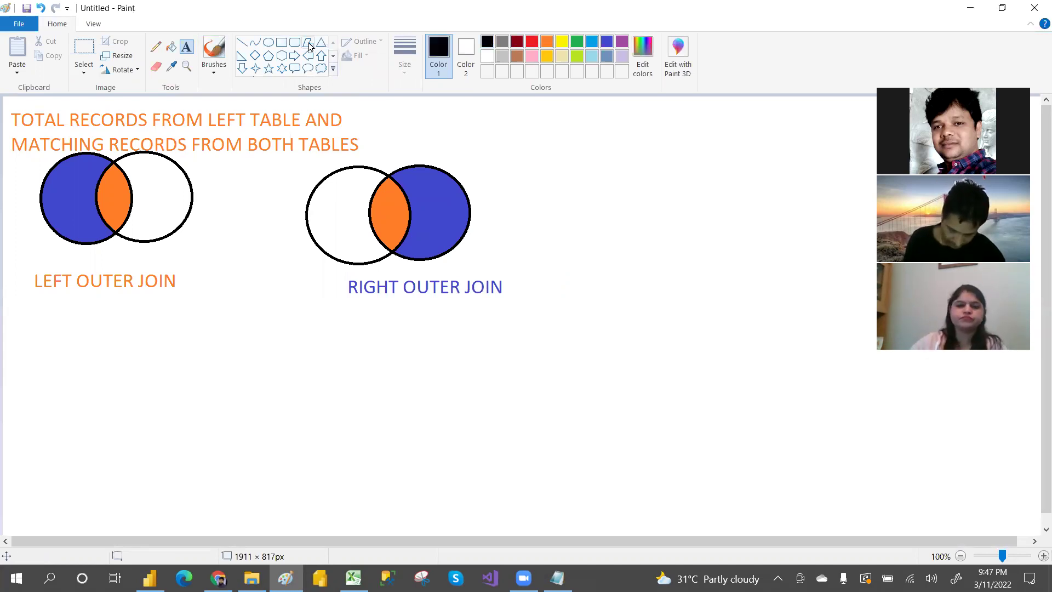
click(268, 44)
mouse_move(575, 164)
mouse_down()
mouse_move(659, 247)
mouse_move(685, 254)
mouse_move(677, 261)
mouse_up()
click(726, 241)
mouse_move(645, 162)
mouse_down()
mouse_move(738, 266)
mouse_move(751, 261)
mouse_up()
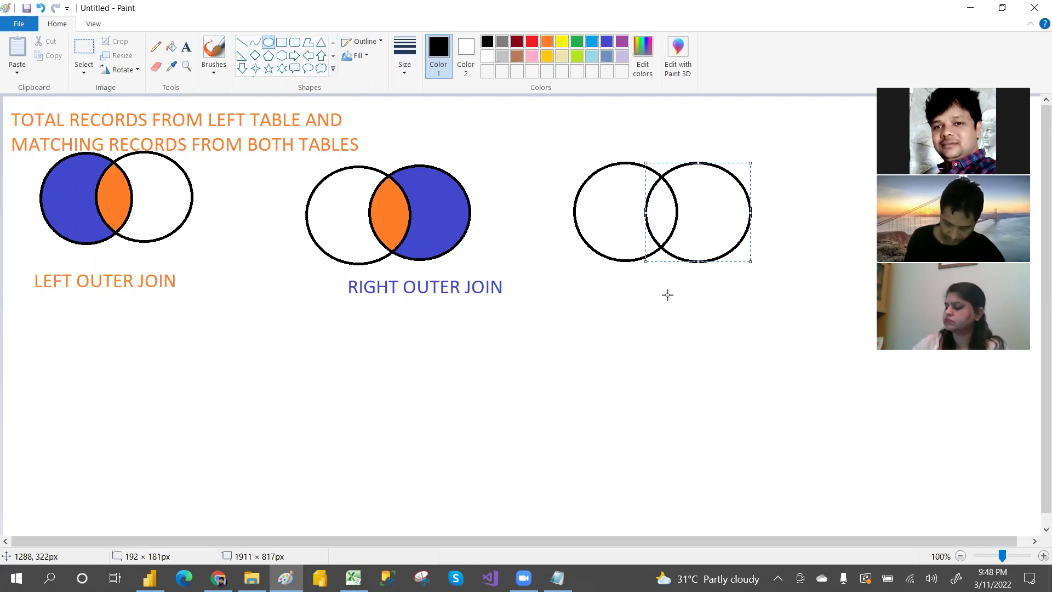
Step: Fill the third diagram's left circle with indigo, its right circle with purple and their overlap with turquoise
click(173, 51)
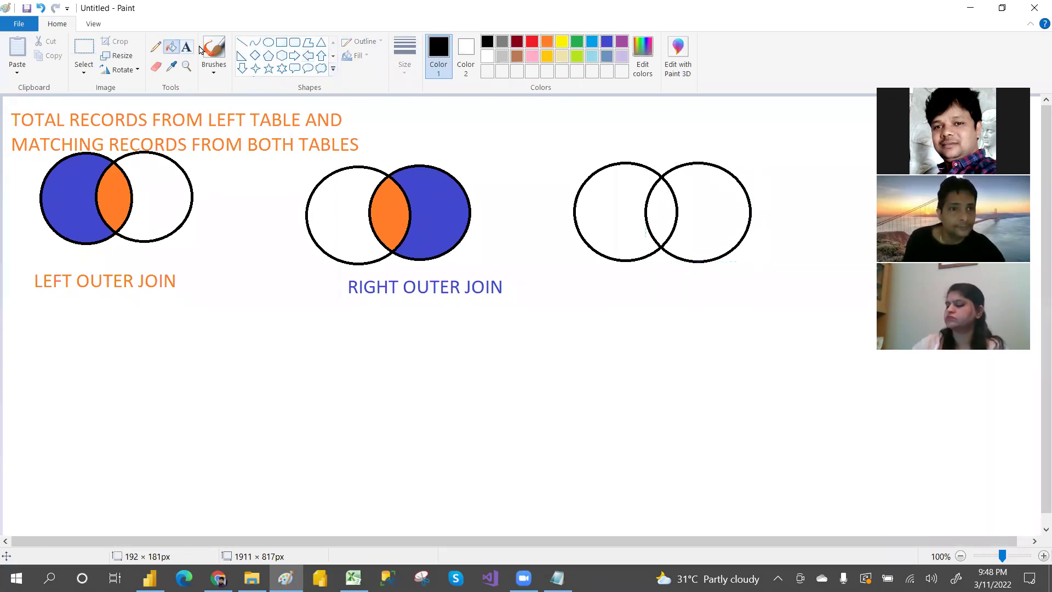
click(608, 47)
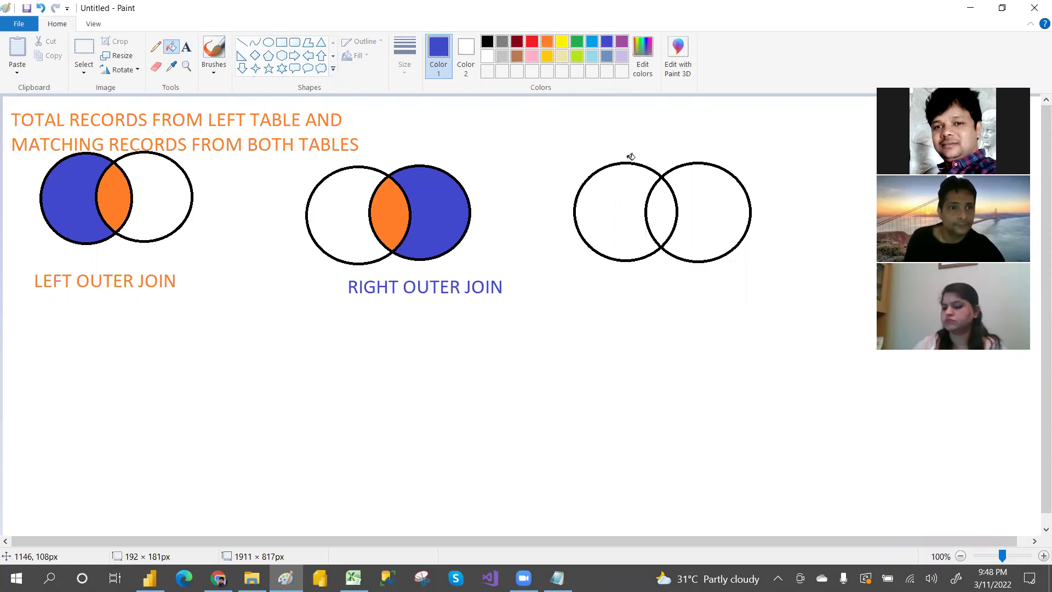
click(617, 194)
click(622, 43)
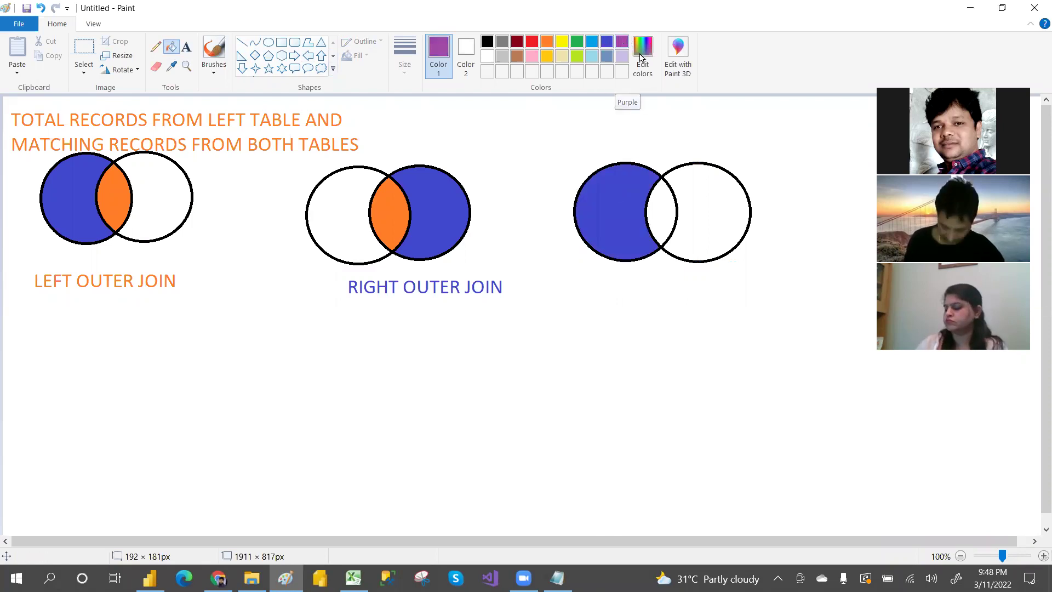
click(713, 228)
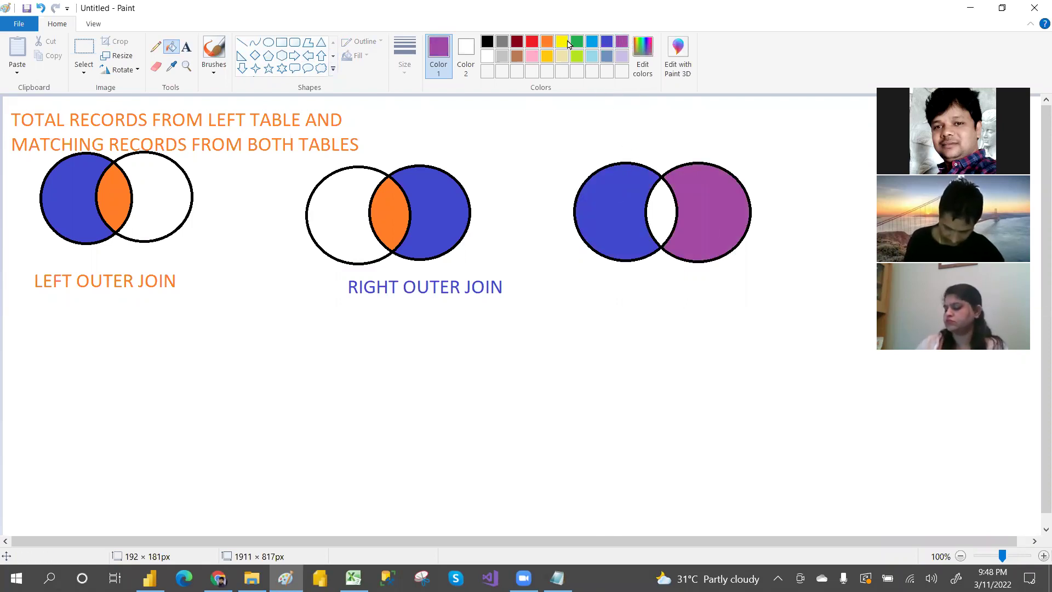
click(606, 43)
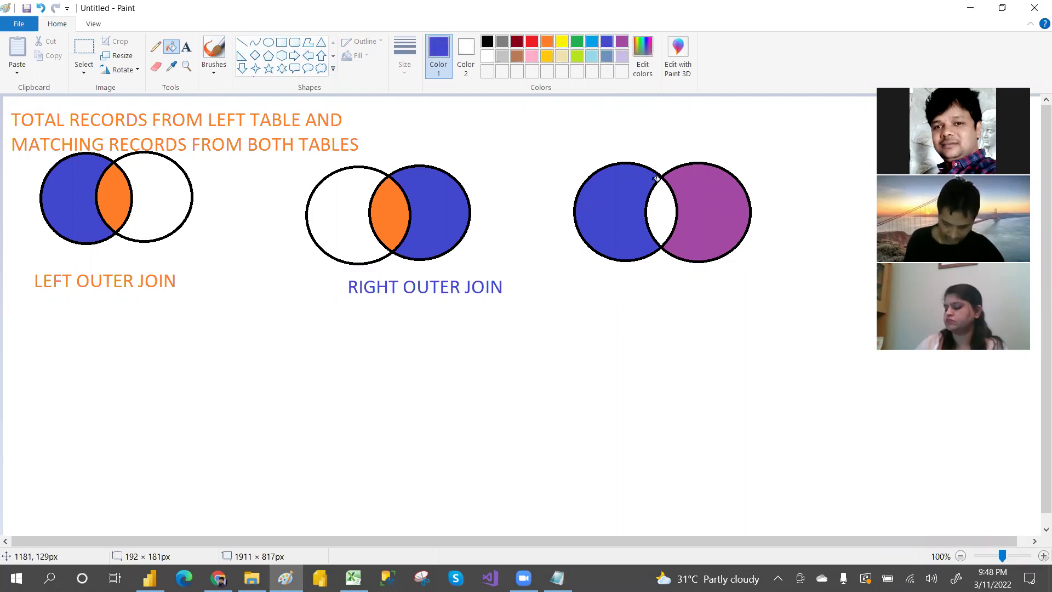
click(592, 46)
click(659, 214)
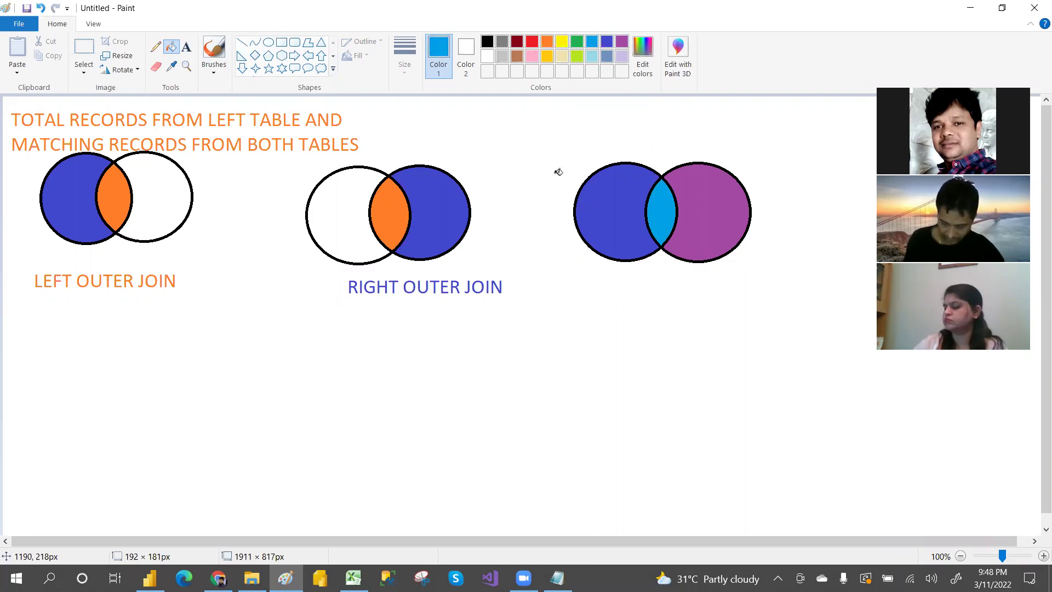
Step: Add the turquoise text label "FULL OUTER JOIN" below the third circle diagram
click(187, 47)
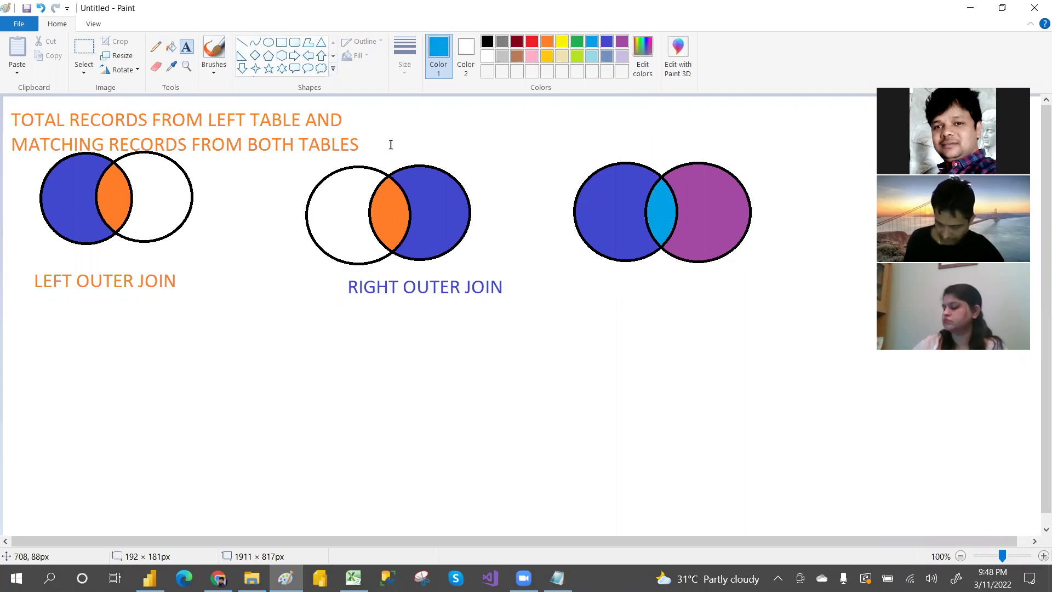
click(623, 283)
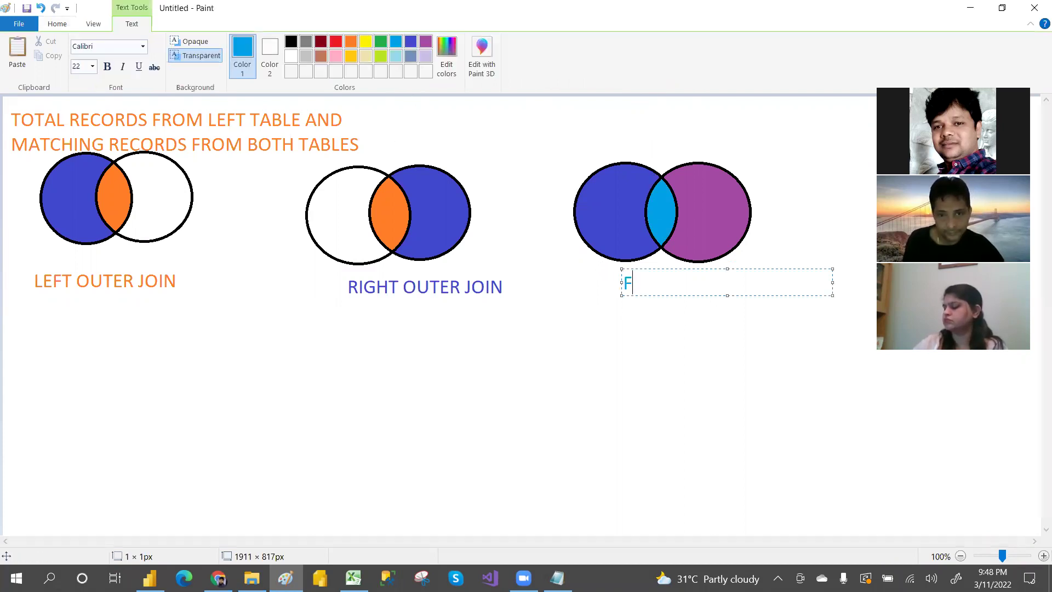
text(FULL OUTER )
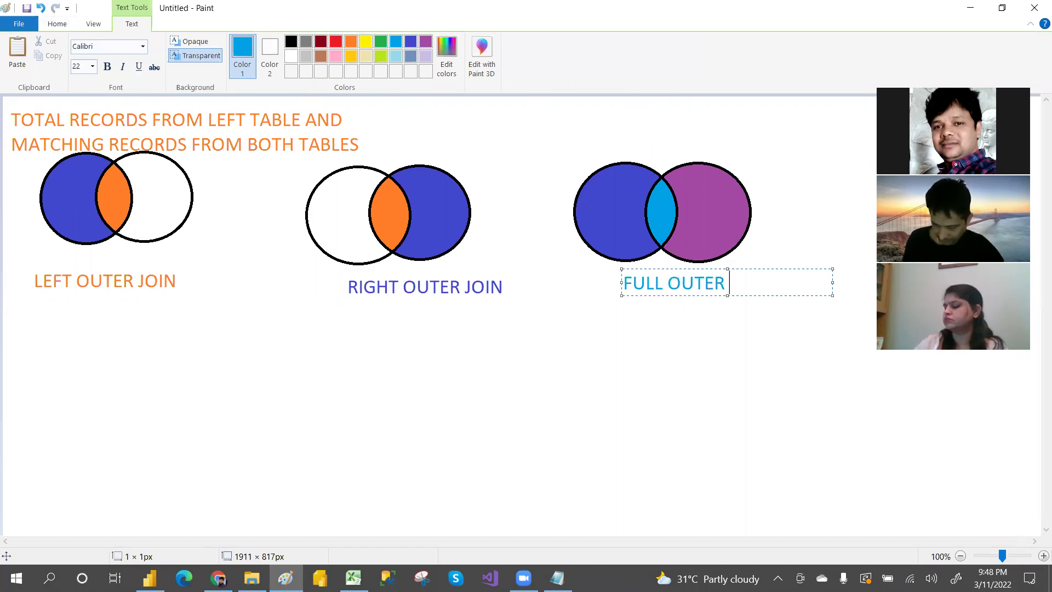
text(JOIN)
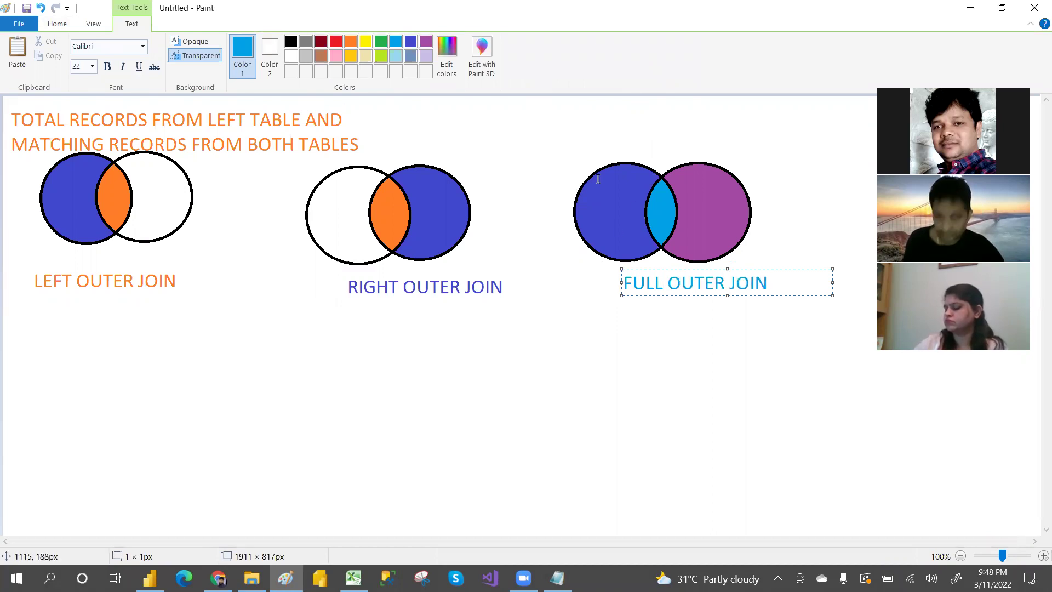
click(567, 125)
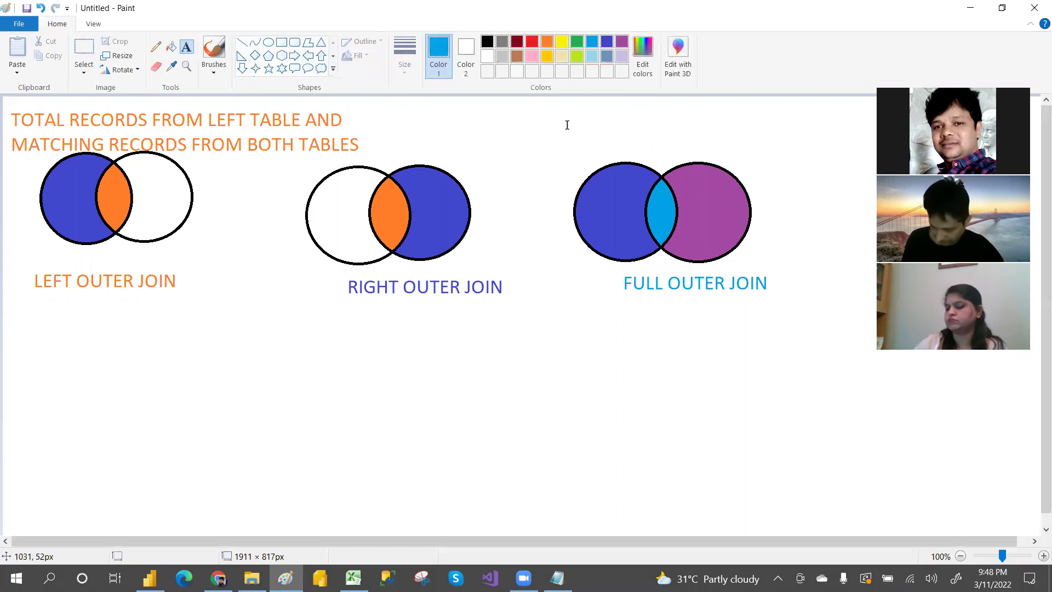
Step: Write "TOTAL REOCRDS FROM LEFT TABLE AND TOTAL RECORDS FROM RIGHT TABLE" above the full outer join diagram and widen the text box to about 558 px
click(567, 125)
text(TOTAL)
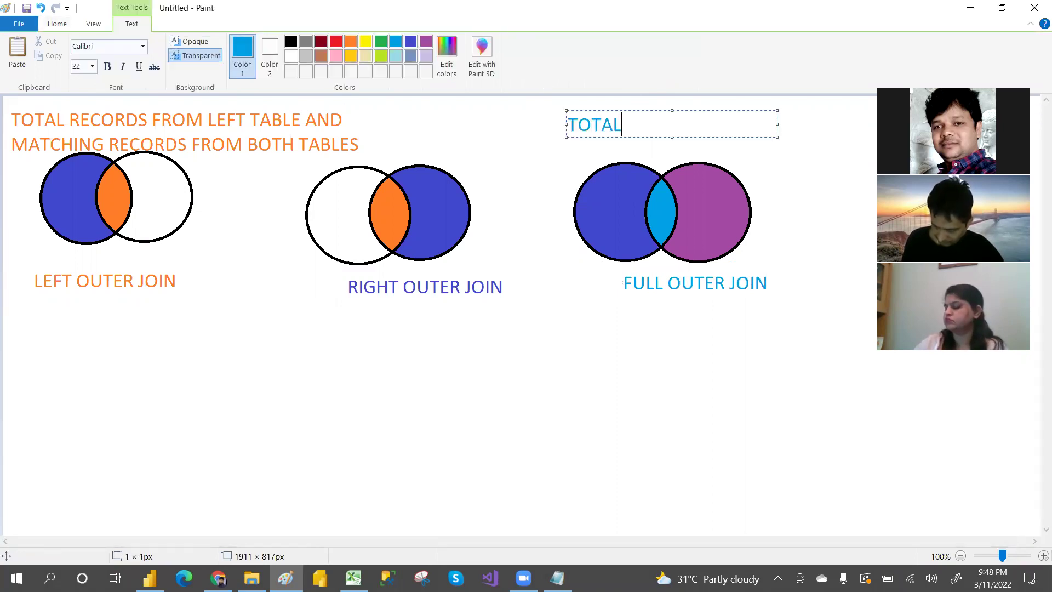
text( REOCRDS FOR)
key(BackSpace)
key(BackSpace)
text(ROM)
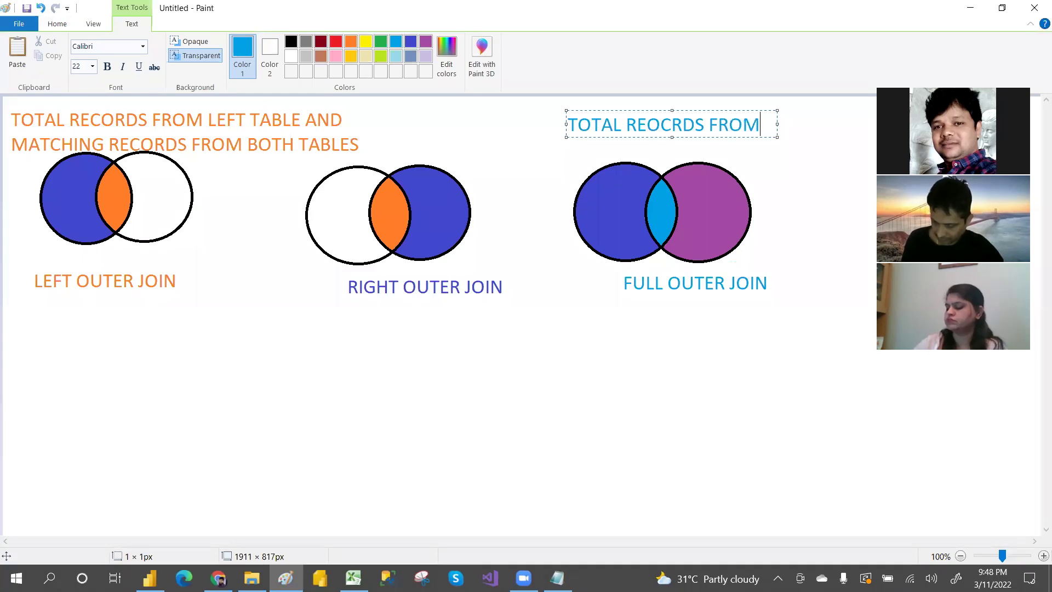
text( LEFT AN)
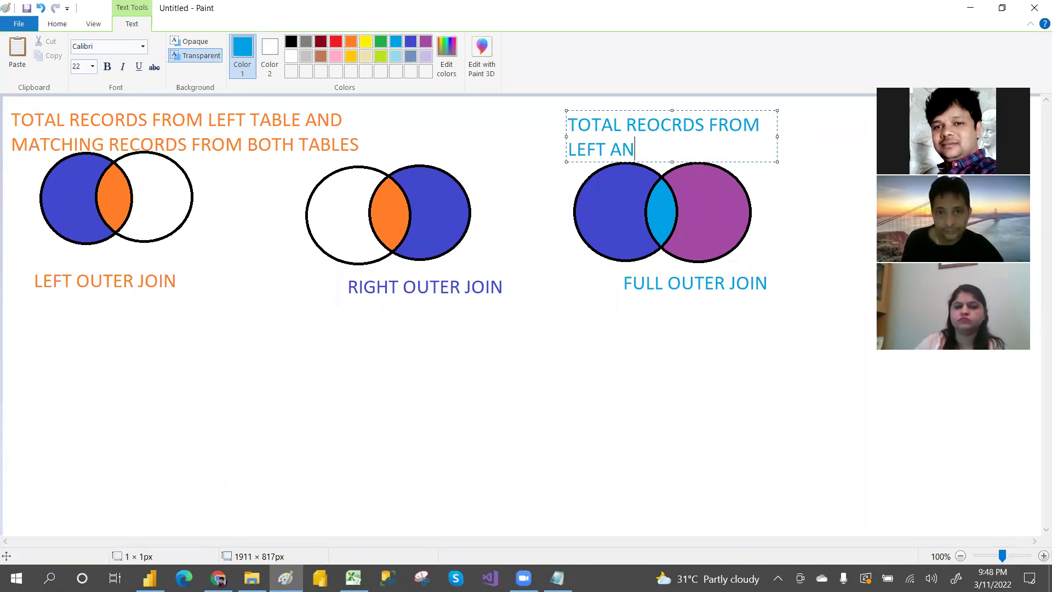
key(BackSpace)
key(BackSpace)
text(TABLE TAN)
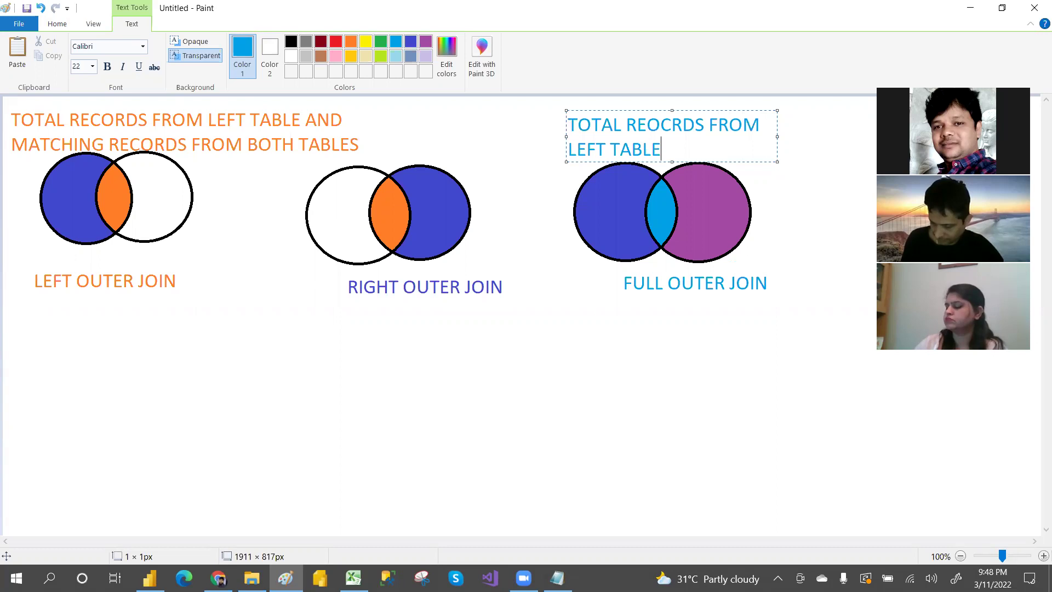
key(BackSpace)
key(BackSpace)
key(BackSpace)
text(AND )
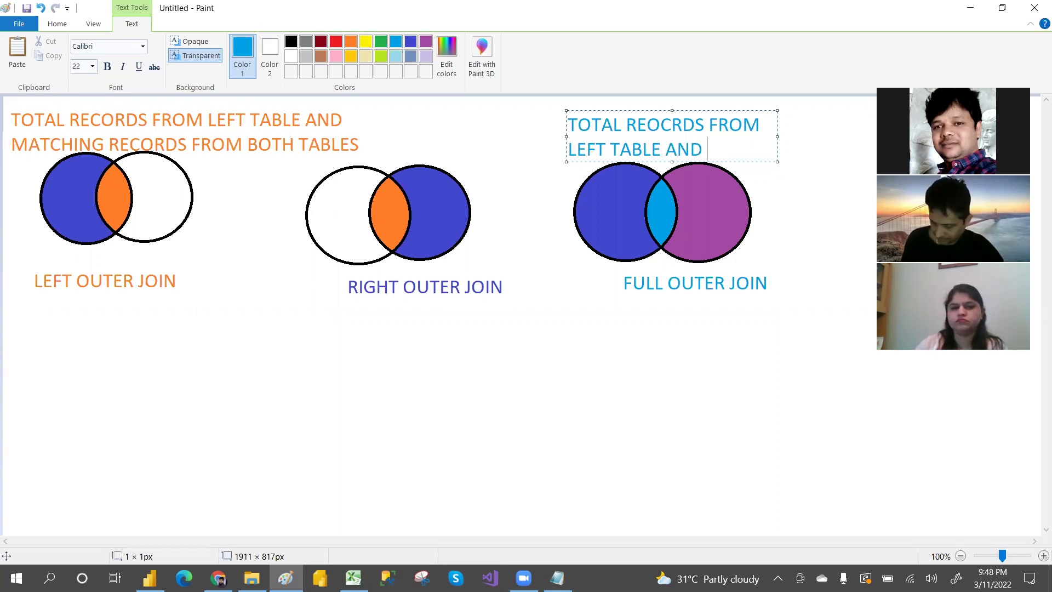
text(TOTAL )
text(RECORDS FROM)
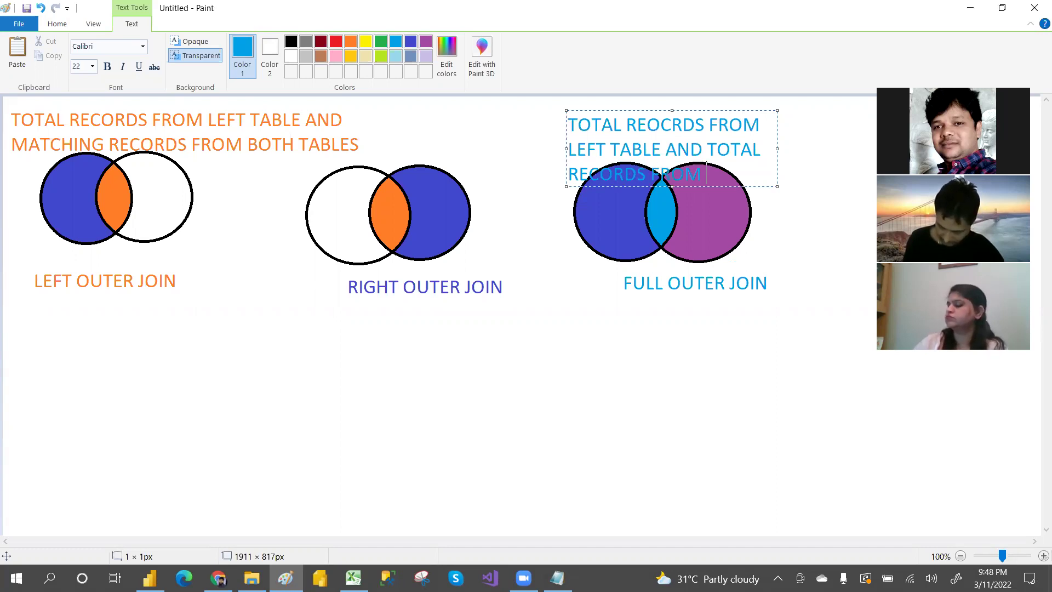
text(RIGHT TABLE)
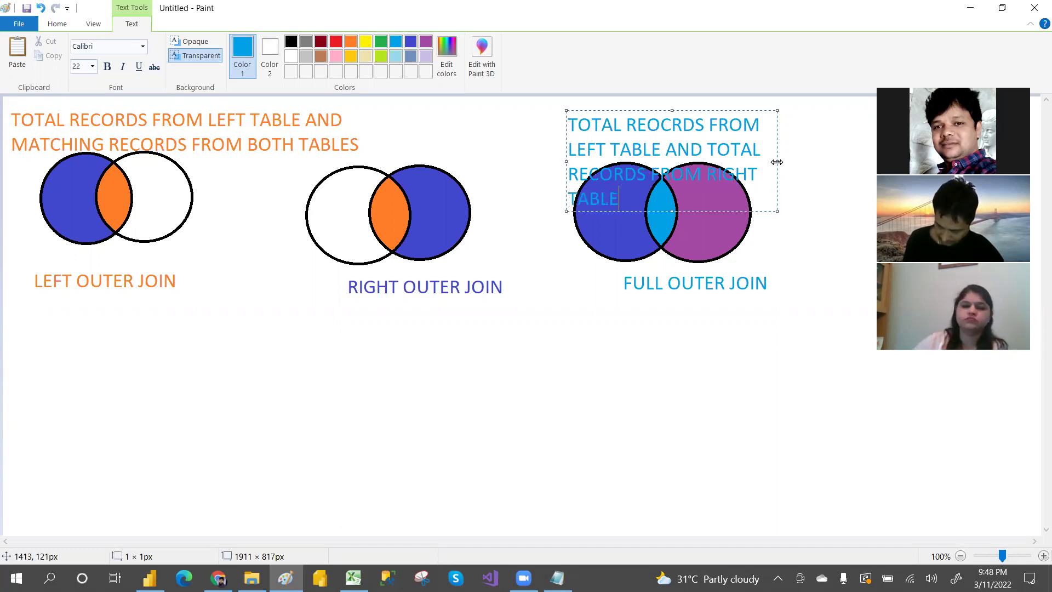
drag(868, 151, 869, 152)
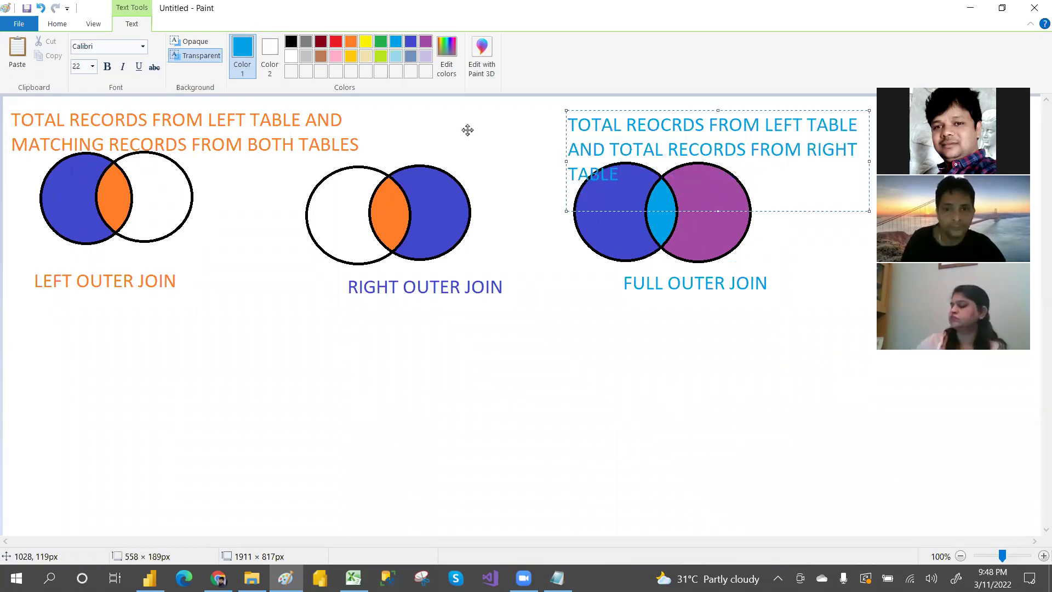
Step: Widen the full outer join caption's text box to the left so the text fits on two lines above the circles
drag(468, 129, 467, 130)
click(574, 380)
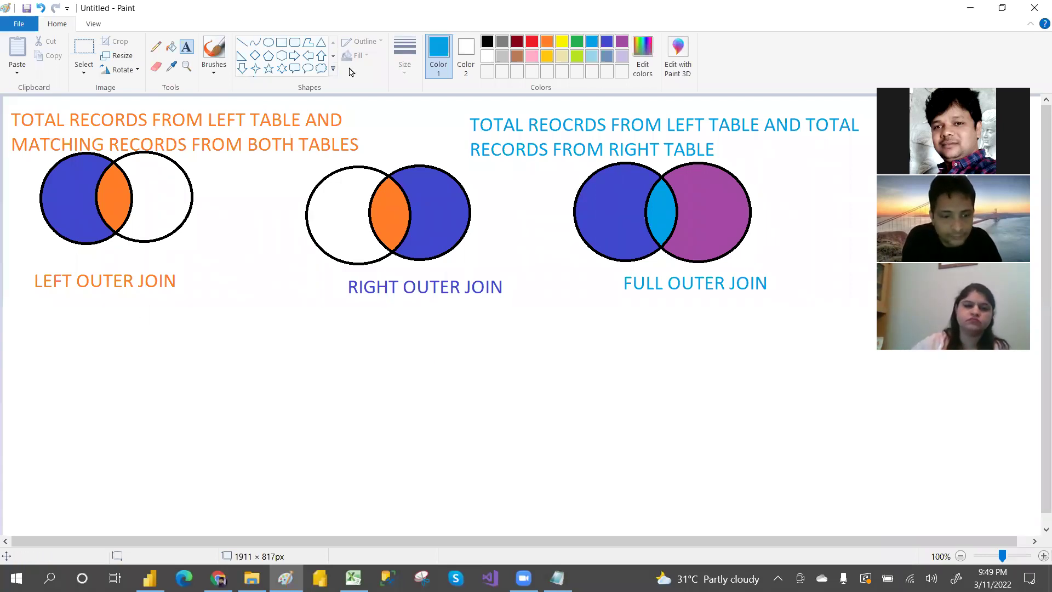
Step: Draw a fourth pair of overlapping black-outlined circles below the left outer join diagram, the right one about 185 × 189 px
click(487, 43)
click(268, 42)
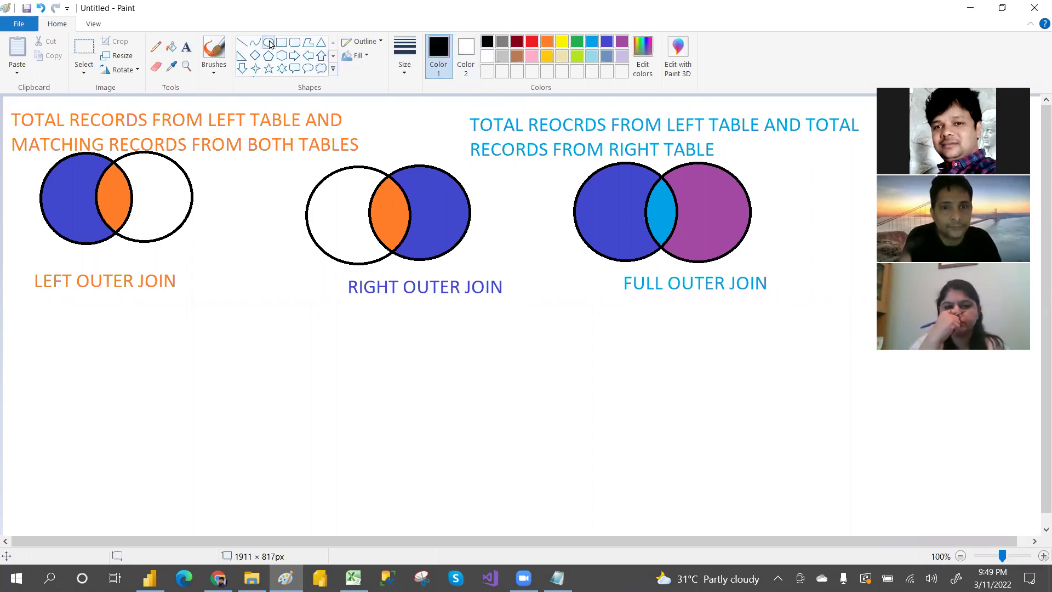
drag(23, 340, 135, 444)
click(268, 411)
drag(99, 342, 200, 439)
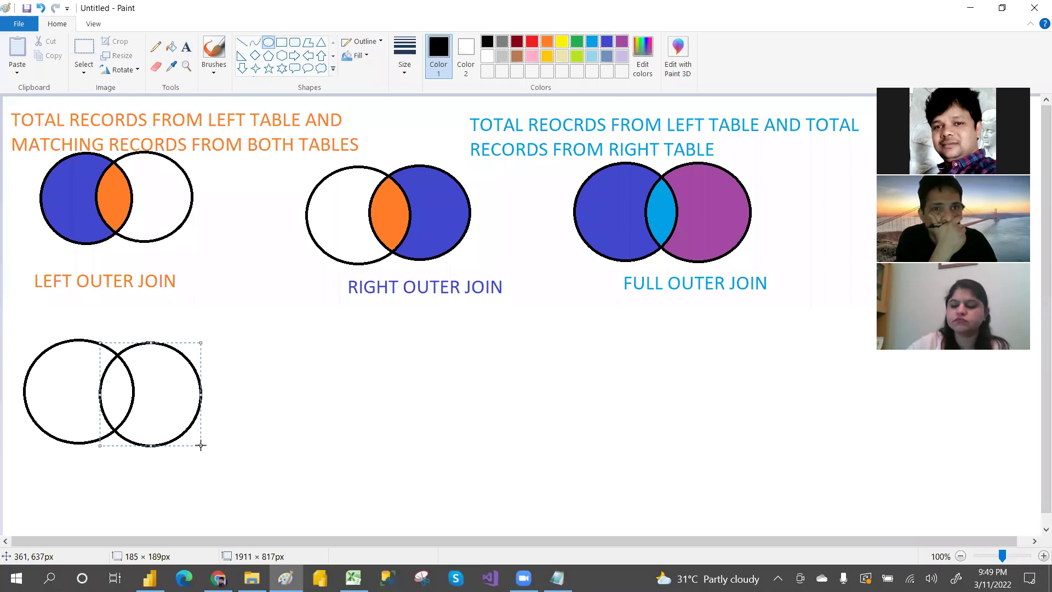
drag(169, 400, 166, 394)
click(234, 403)
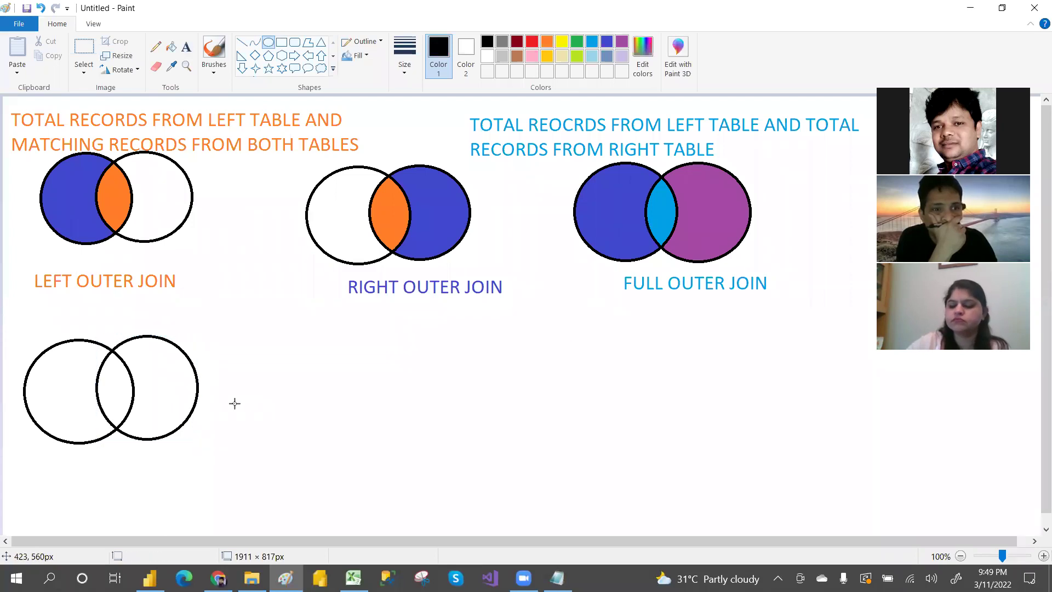
Step: Fill the fourth diagram's overlap with indigo and add the indigo text label "INNER JOIN" below it
click(612, 44)
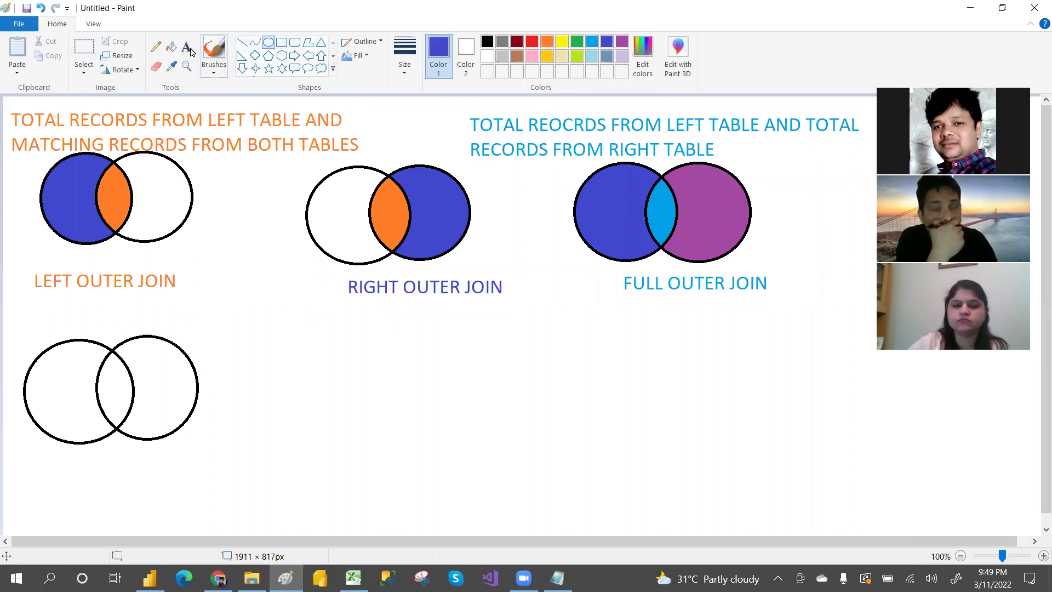
click(172, 47)
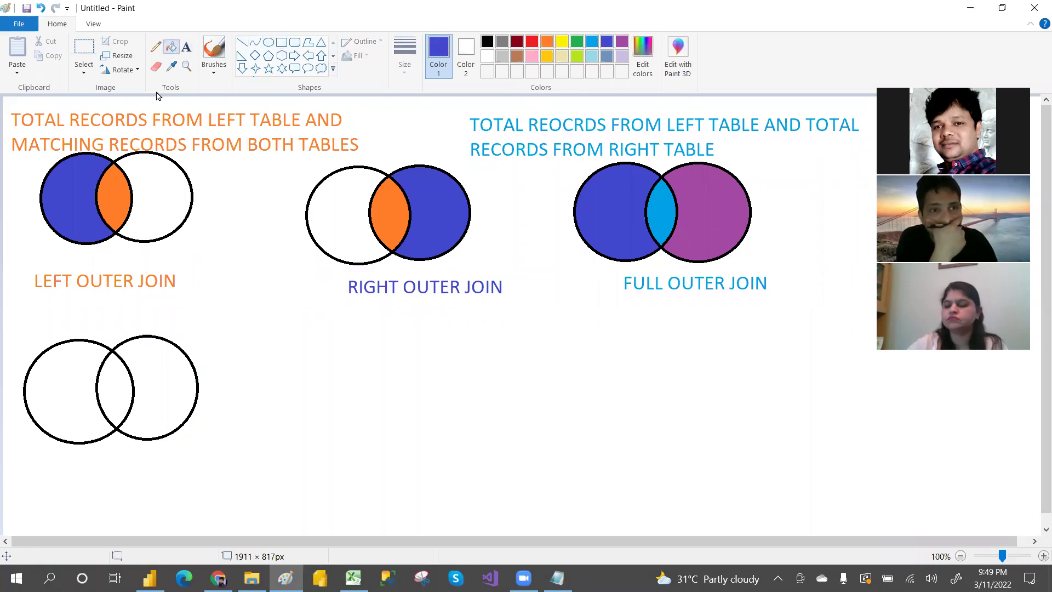
click(121, 382)
click(185, 47)
click(47, 468)
text(INNER JOIN)
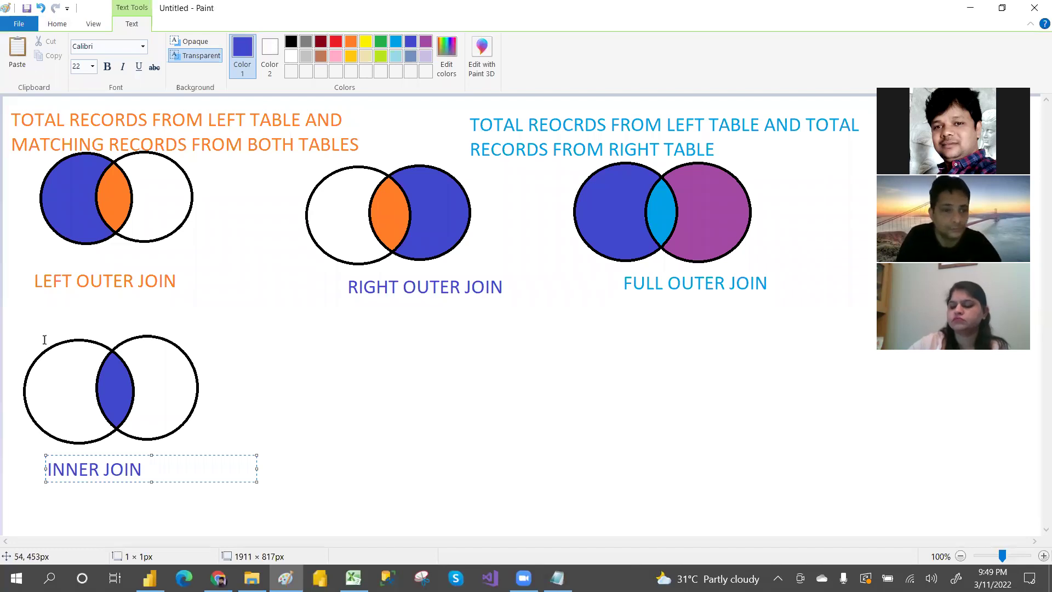
click(27, 327)
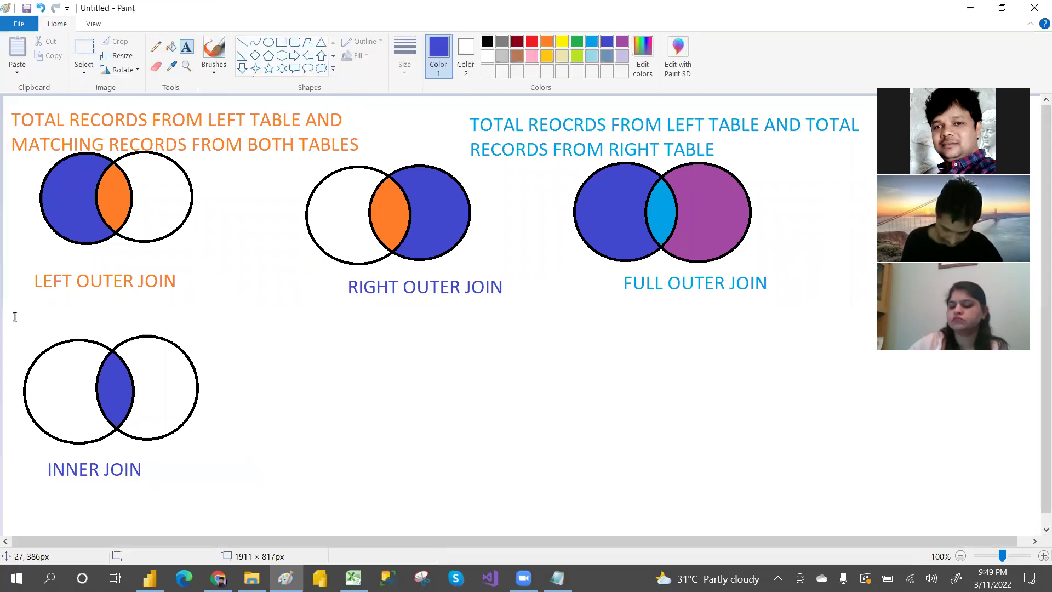
Step: Write "MATCHING RECORDS FROM BOTH TABLES" above the inner join diagram and widen the text box to about 567 px
click(7, 312)
text(MATCHING RECOR)
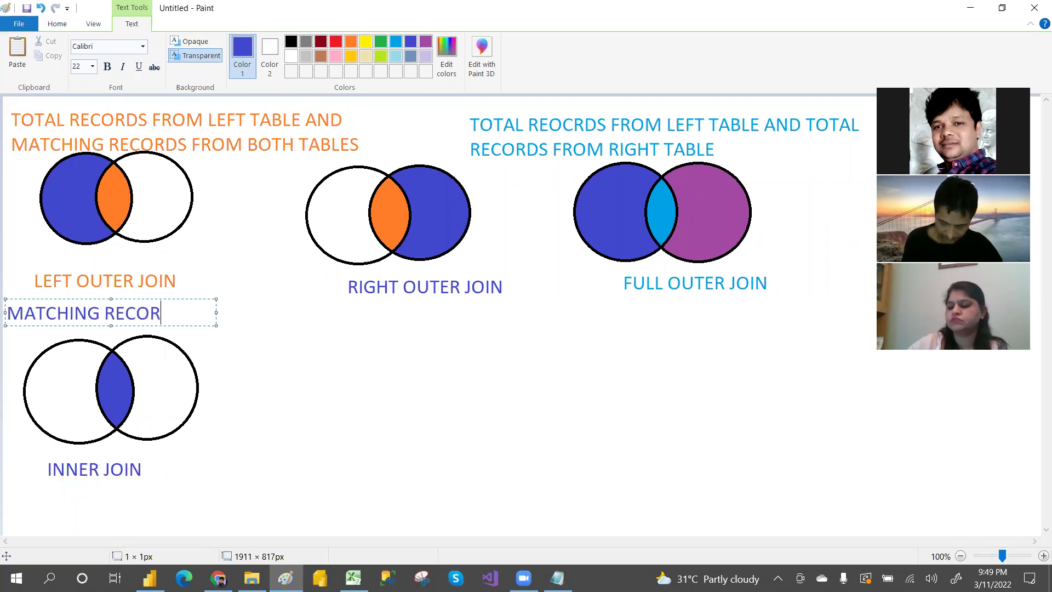
text(DS FROM)
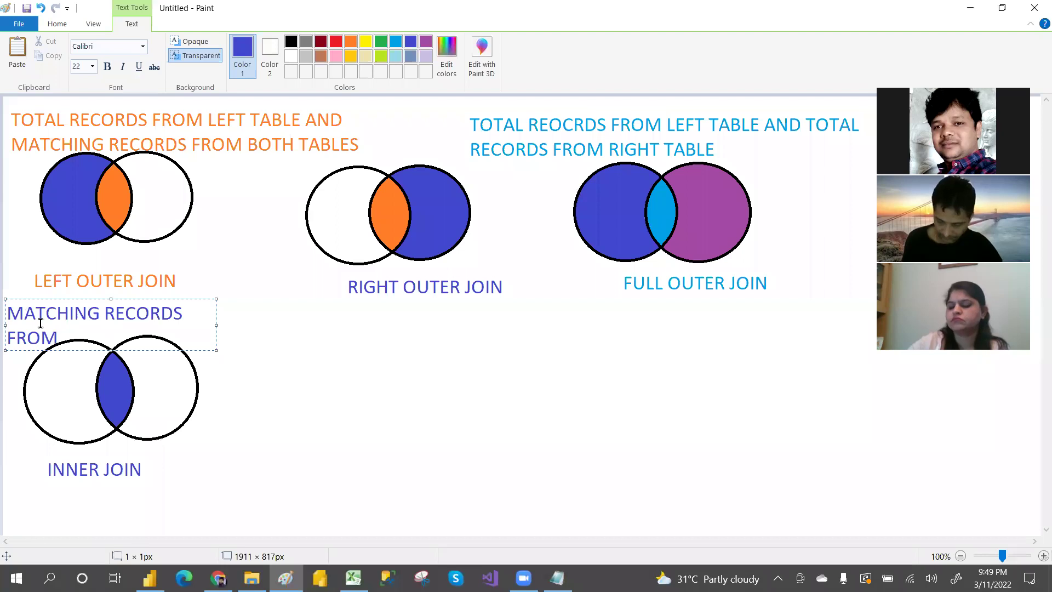
text( BOTH TABLES)
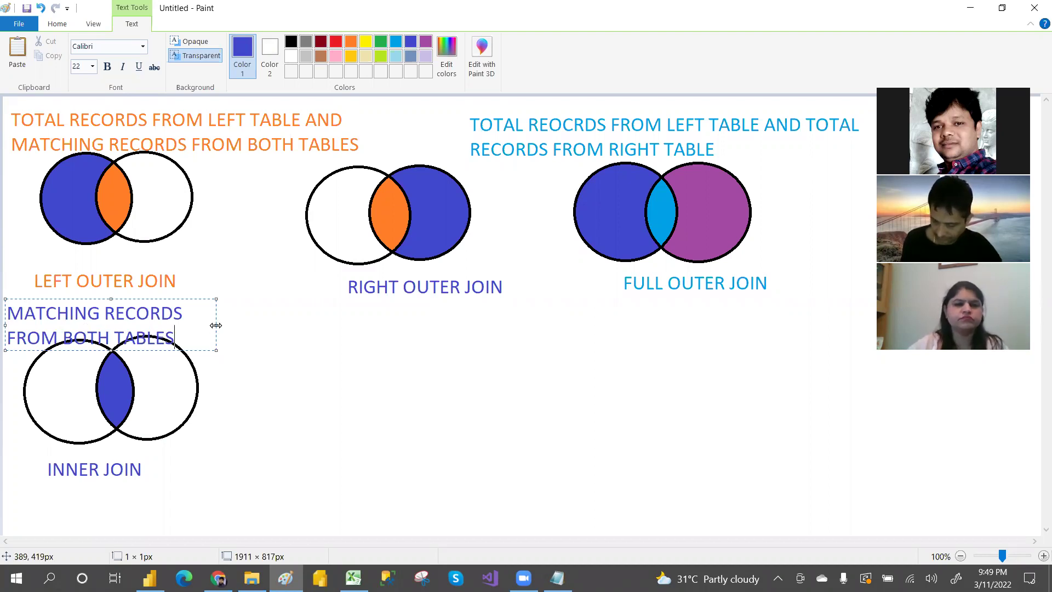
drag(216, 325, 312, 320)
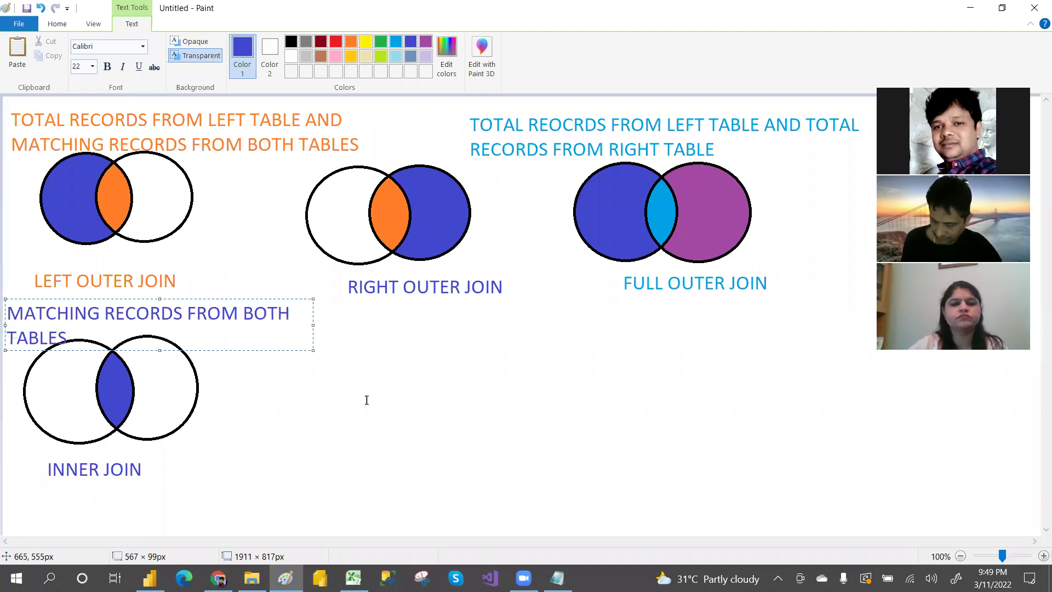
click(364, 399)
Step: Draw a fifth pair of overlapping black-outlined circles below the right outer join diagram
click(490, 43)
click(267, 44)
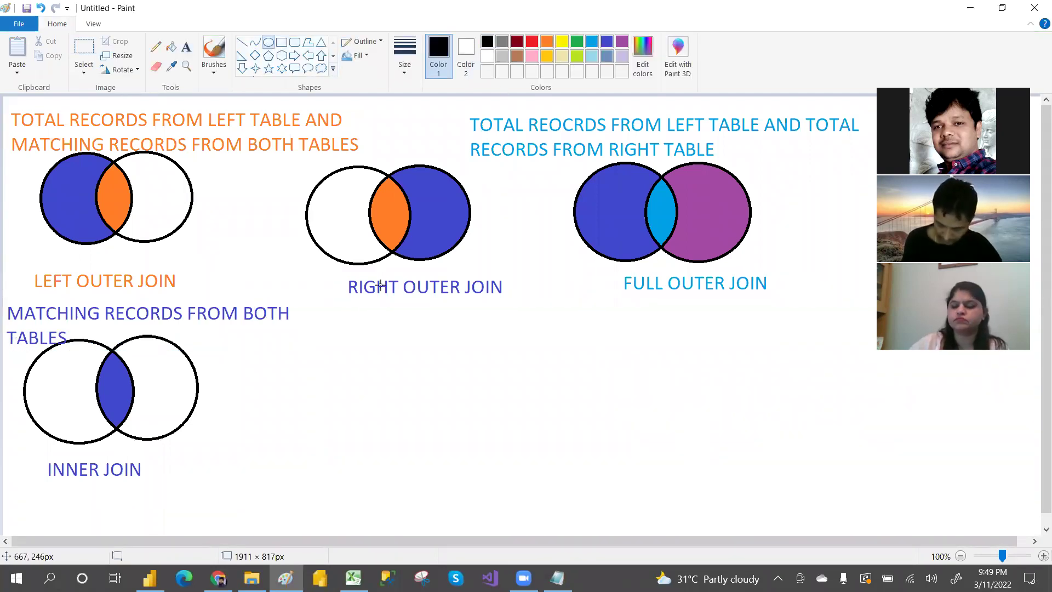
drag(344, 342, 464, 464)
click(526, 446)
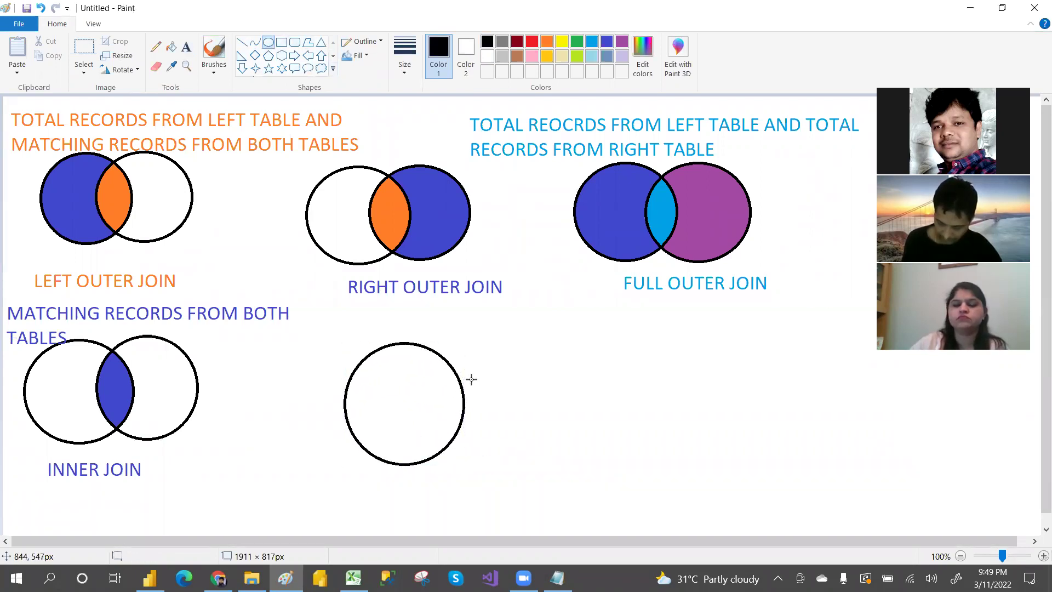
drag(419, 344, 460, 389)
drag(500, 427, 527, 464)
click(568, 383)
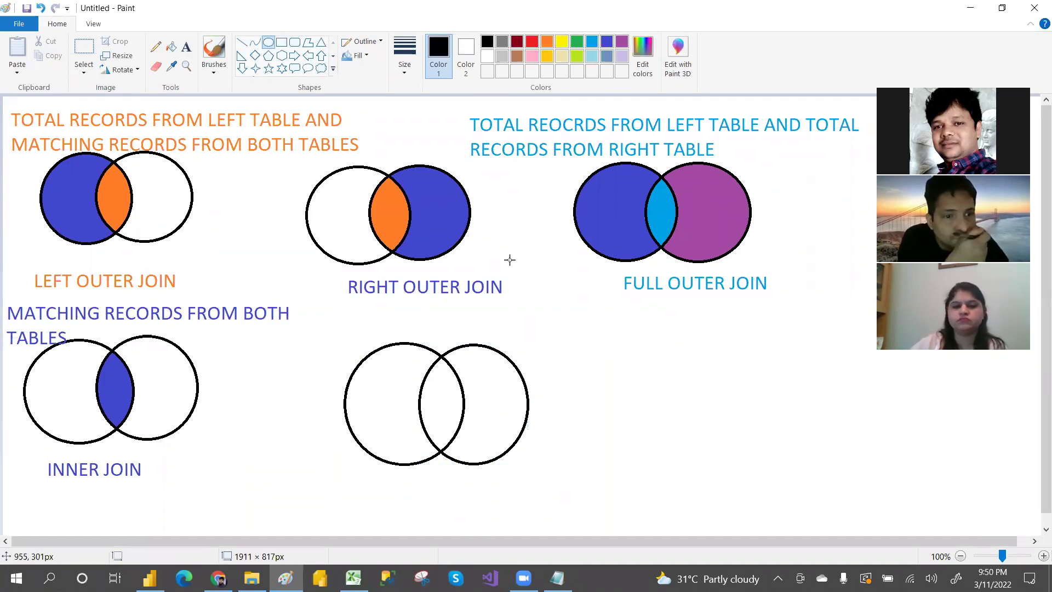
Step: Fill the fifth diagram's left circle outside the overlap with indigo and add the label "LEFT ANTI" below it
click(607, 42)
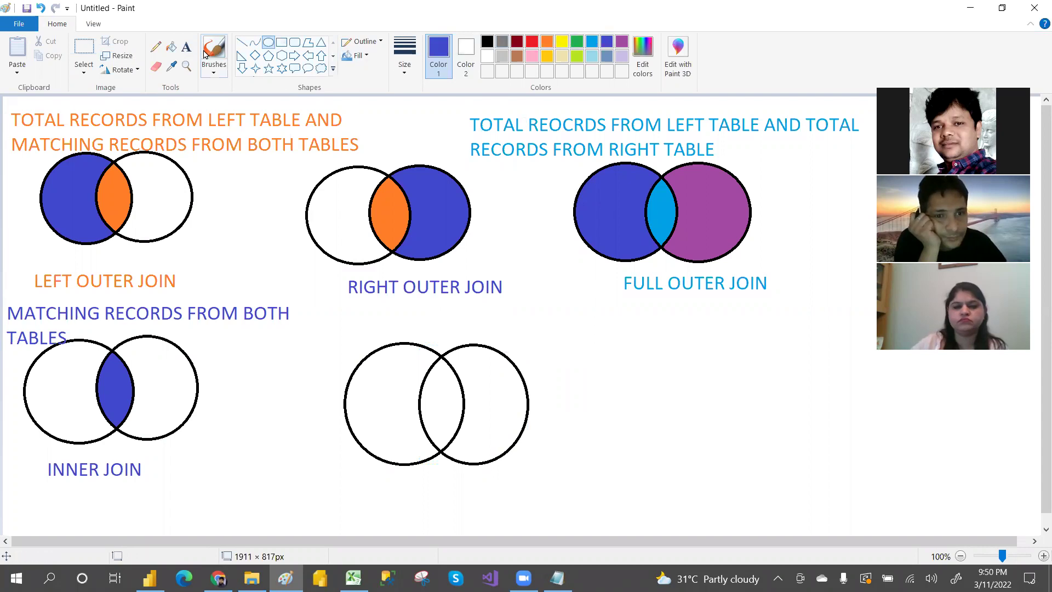
click(171, 47)
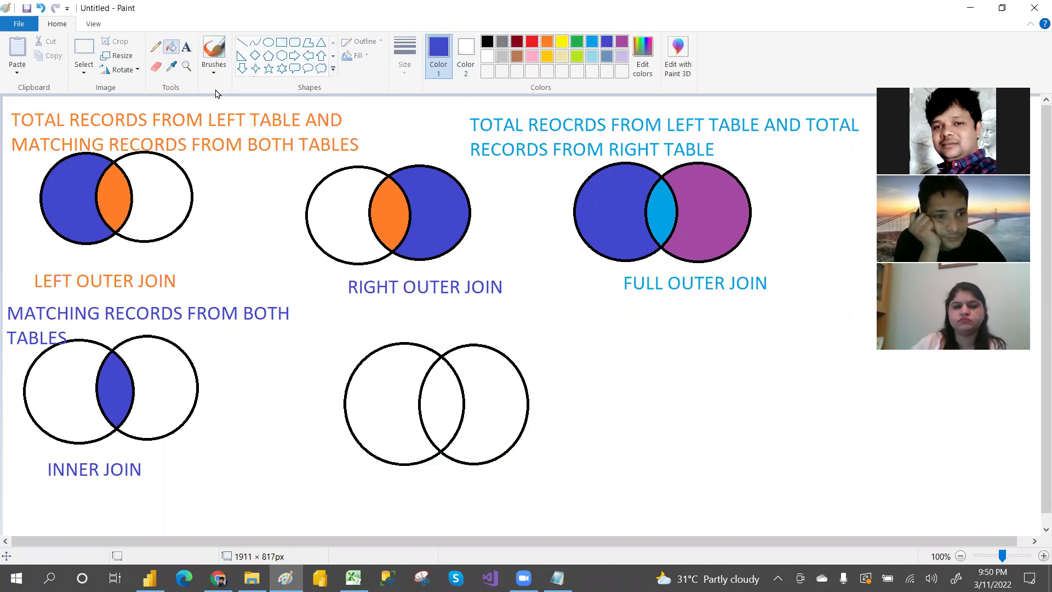
click(391, 395)
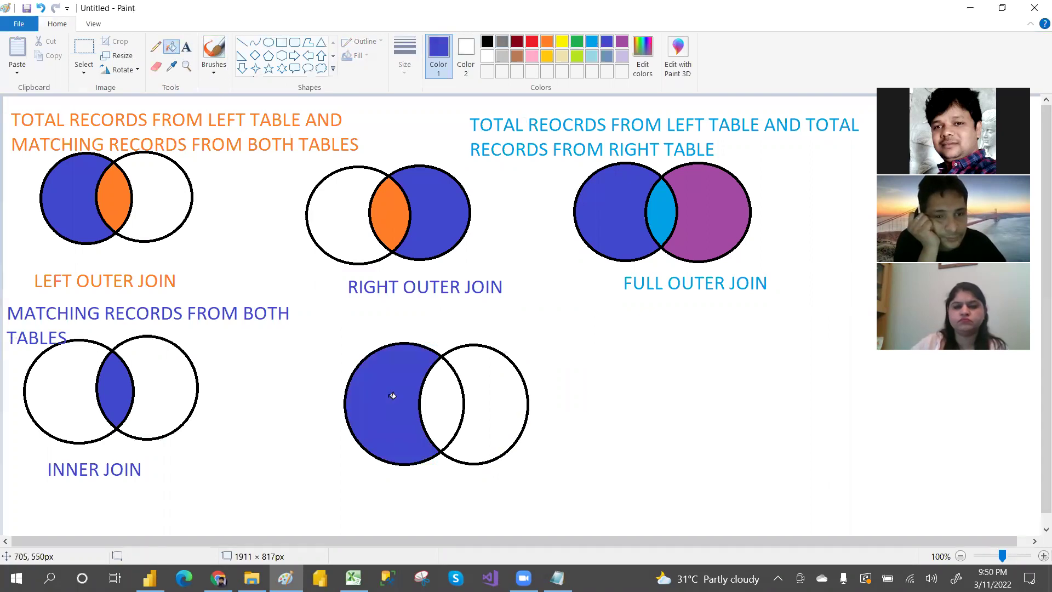
click(186, 48)
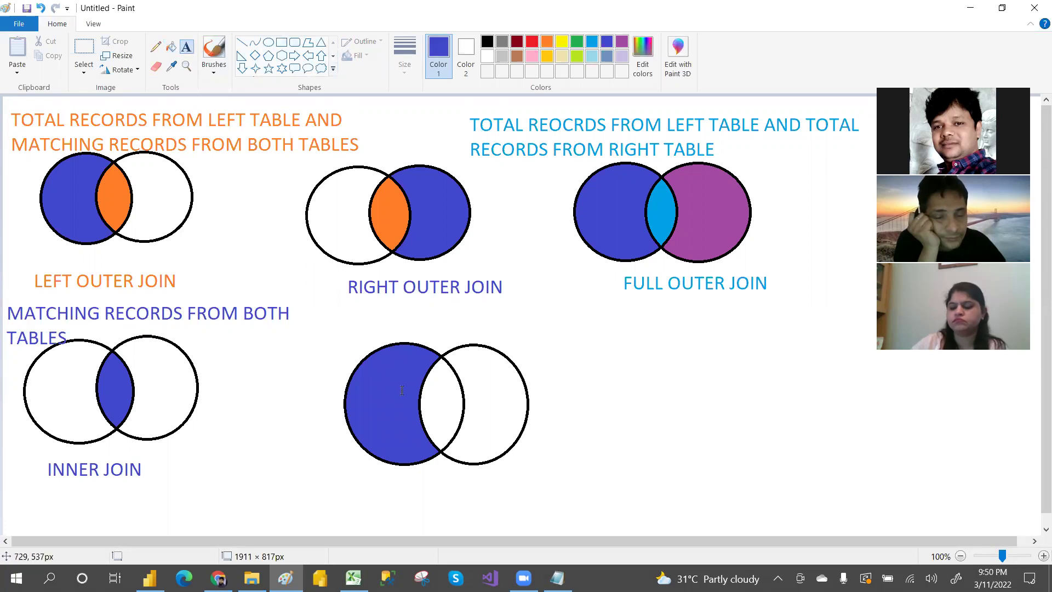
click(374, 481)
text(LE)
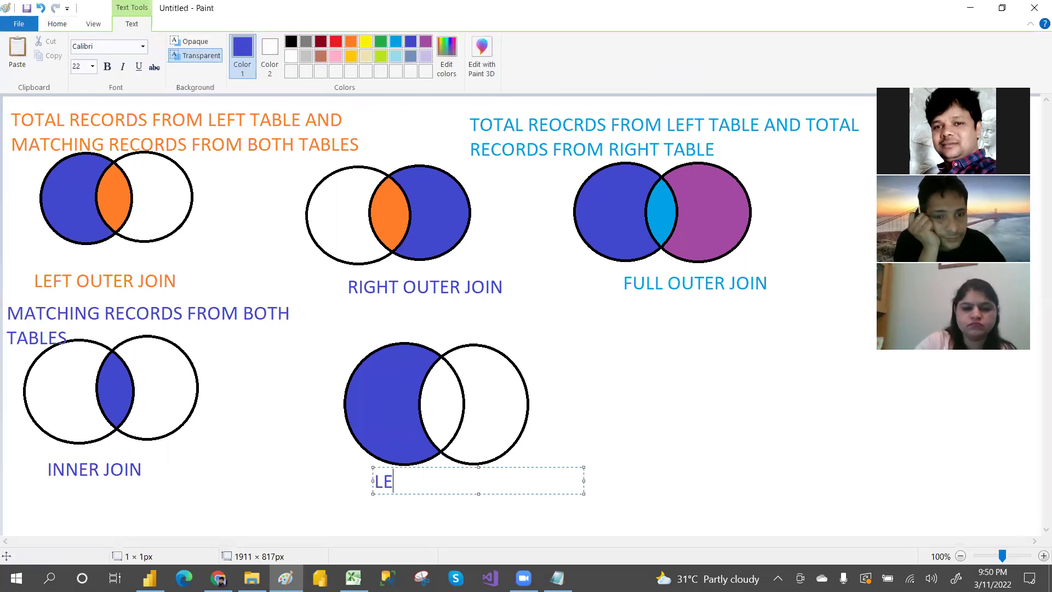
text(FT ANTI)
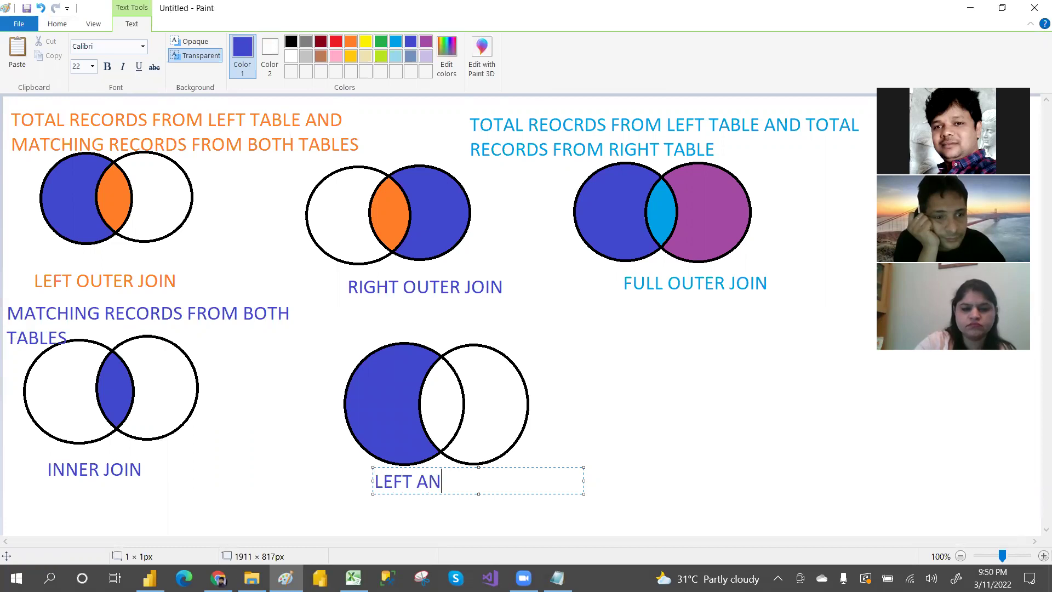
click(657, 379)
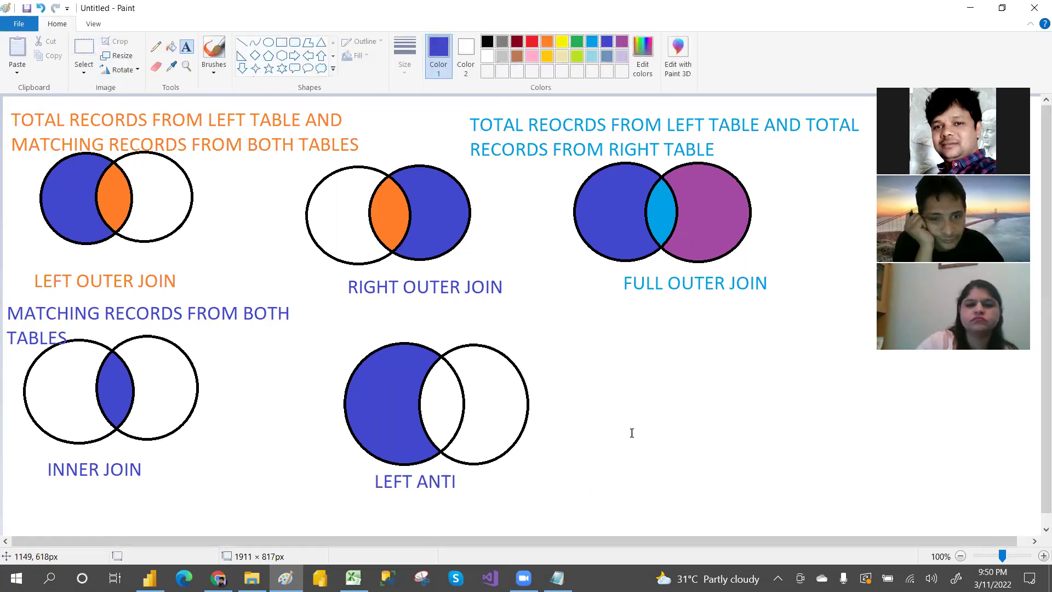
Step: Draw a sixth pair of overlapping black-outlined circles below the full outer join diagram, about 205 × 206 px and 188 × 195 px
click(487, 41)
click(268, 43)
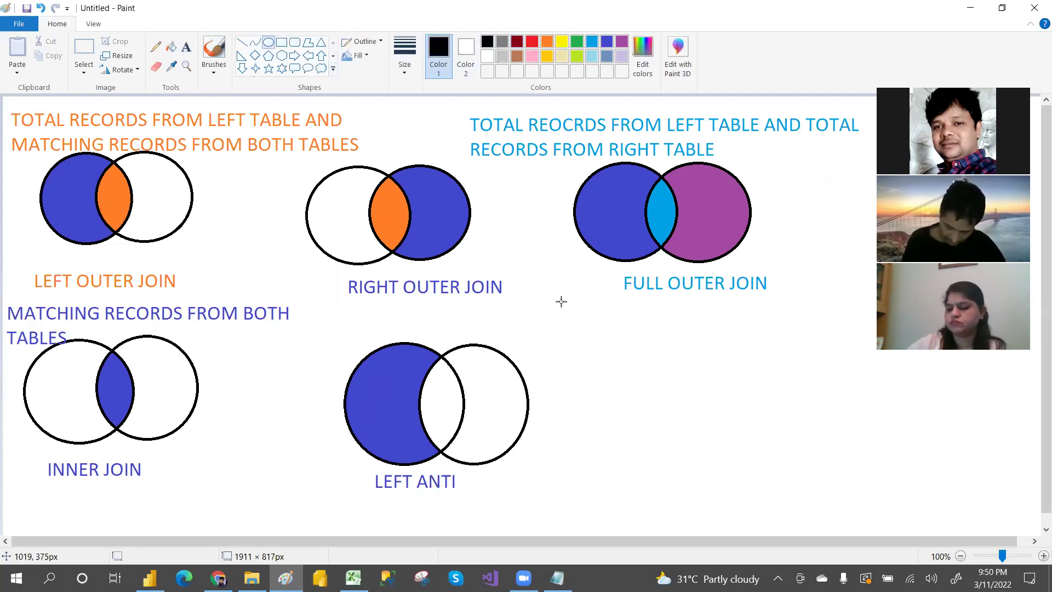
drag(683, 433, 702, 462)
drag(659, 411, 657, 399)
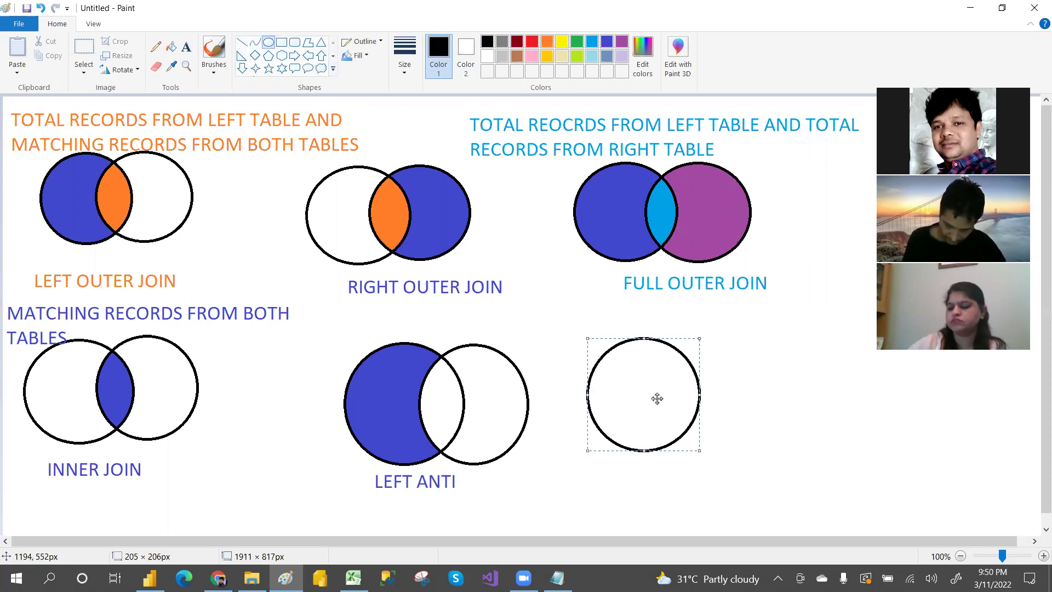
click(722, 396)
mouse_move(662, 344)
mouse_down()
mouse_move(728, 426)
mouse_move(766, 452)
mouse_move(731, 413)
mouse_up()
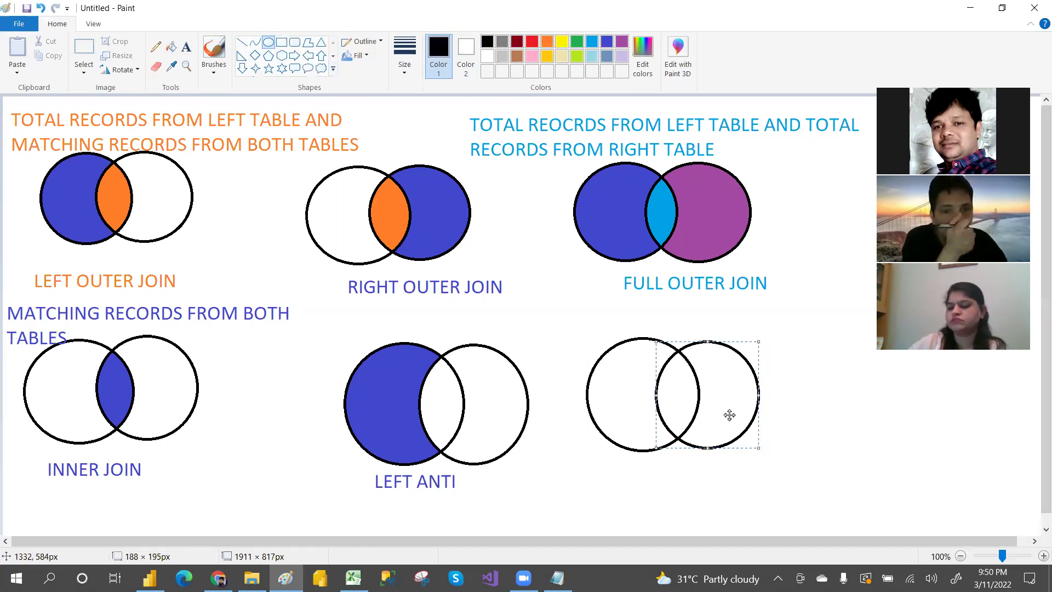
click(775, 419)
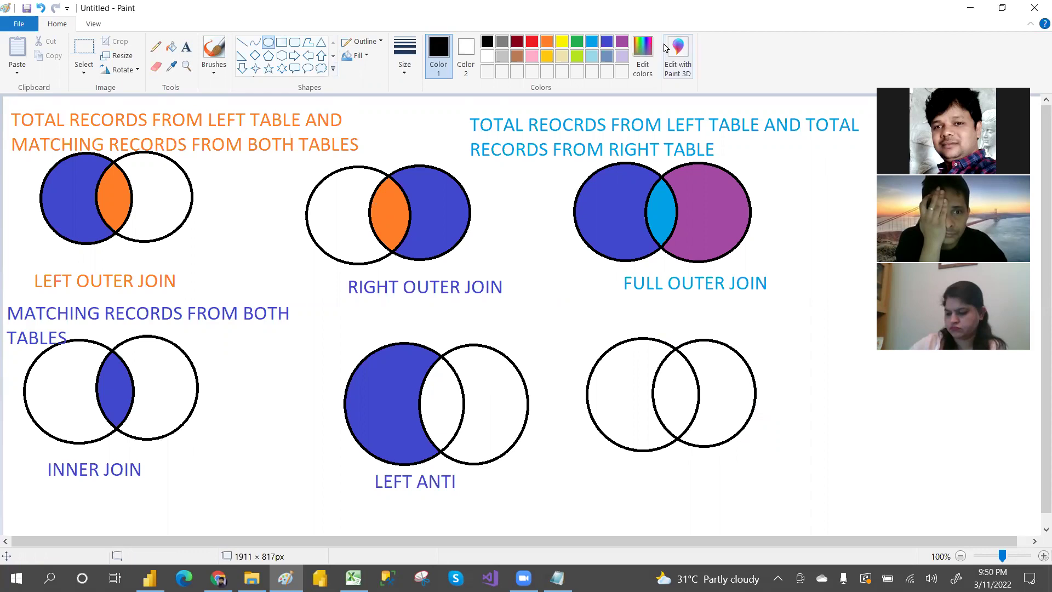
Step: Fill the sixth diagram's right circle outside the overlap with indigo and add the label "RIGHT ANTI" below it
click(606, 43)
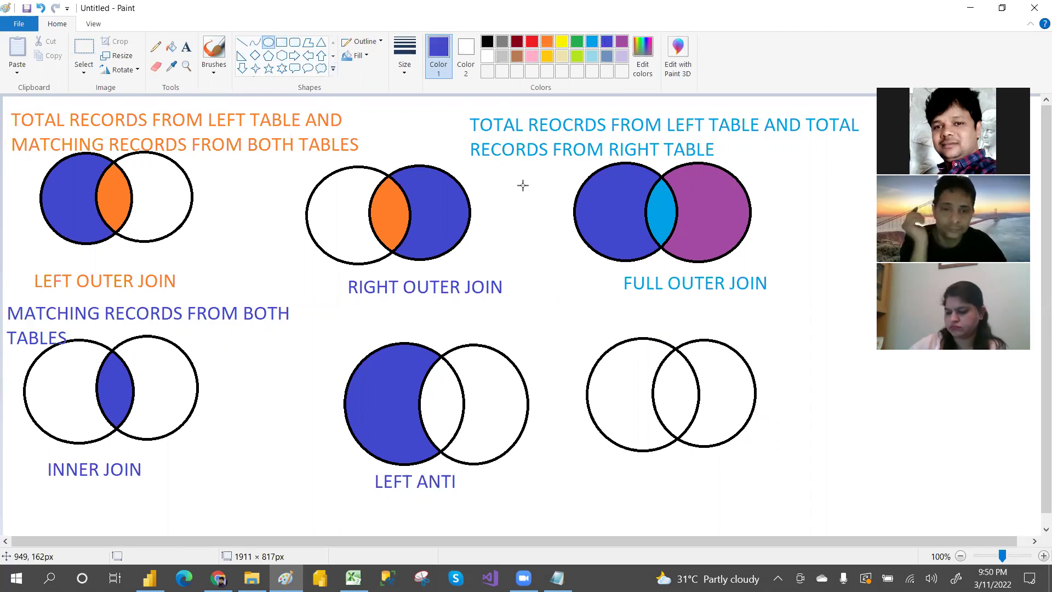
click(173, 48)
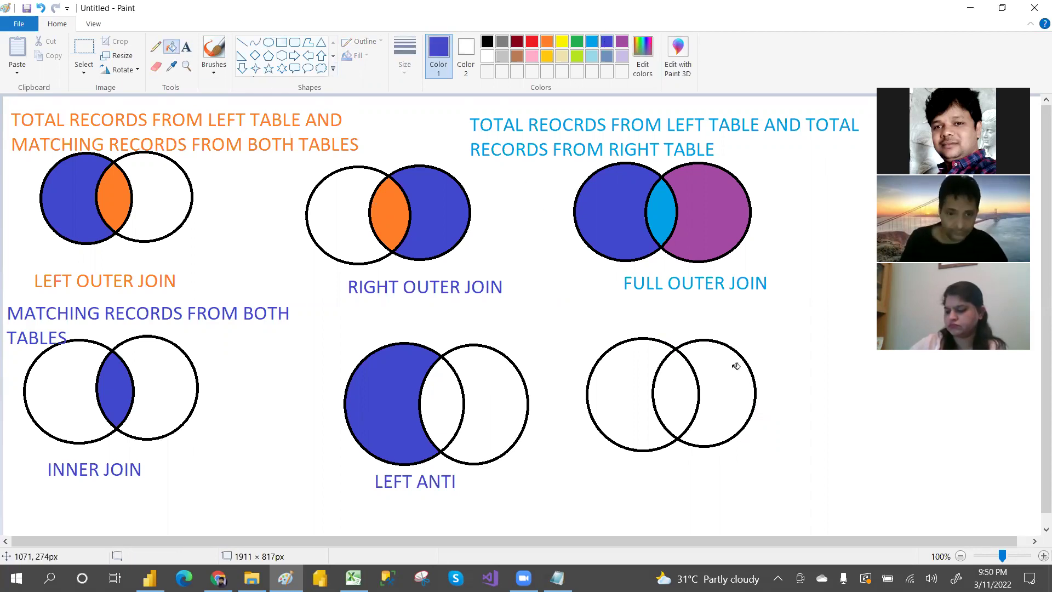
click(738, 397)
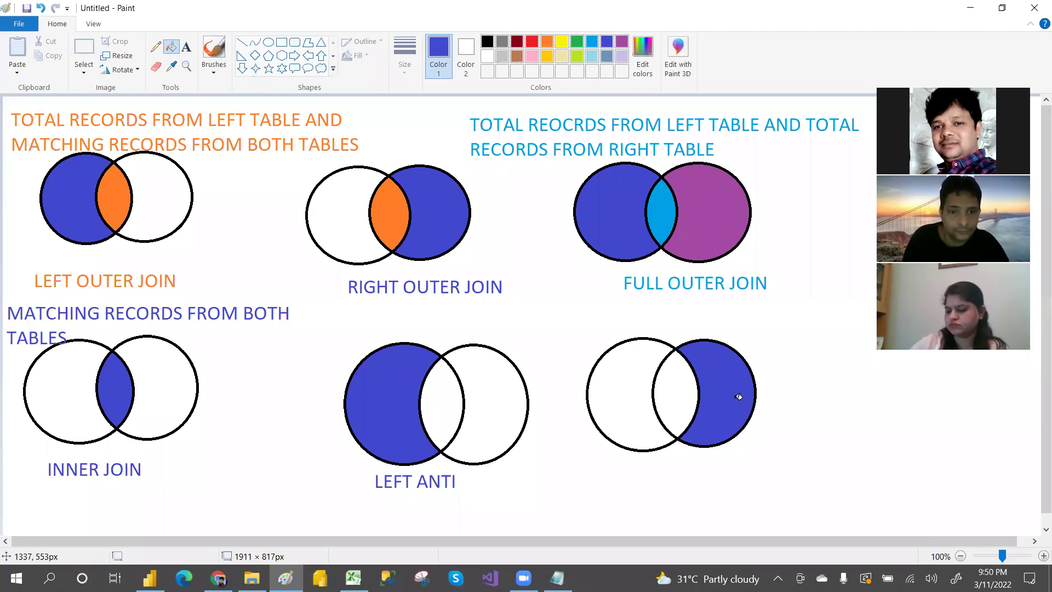
click(187, 49)
click(610, 466)
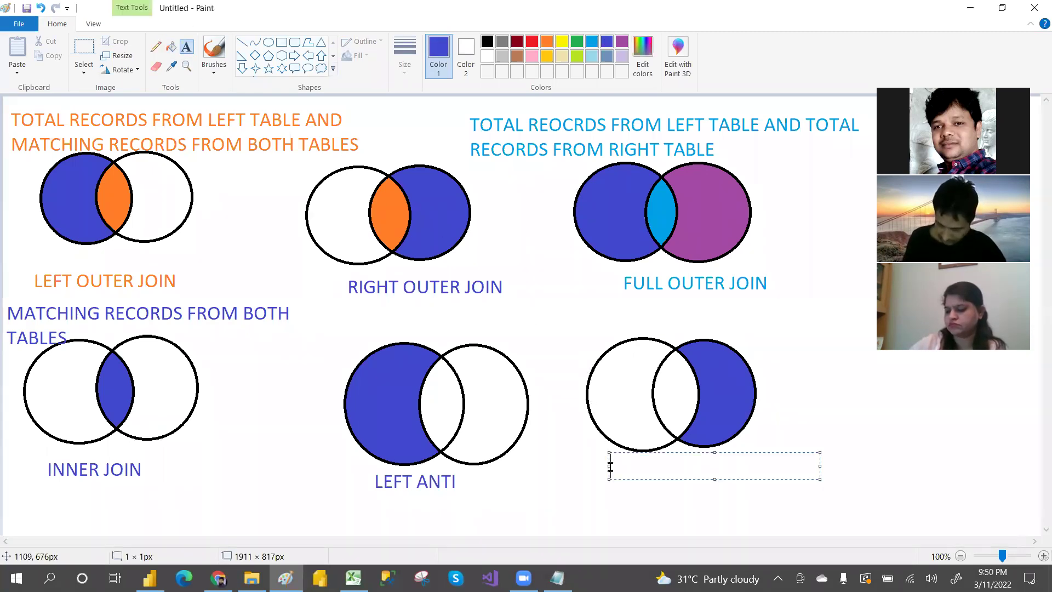
text(RIGHT ANTI)
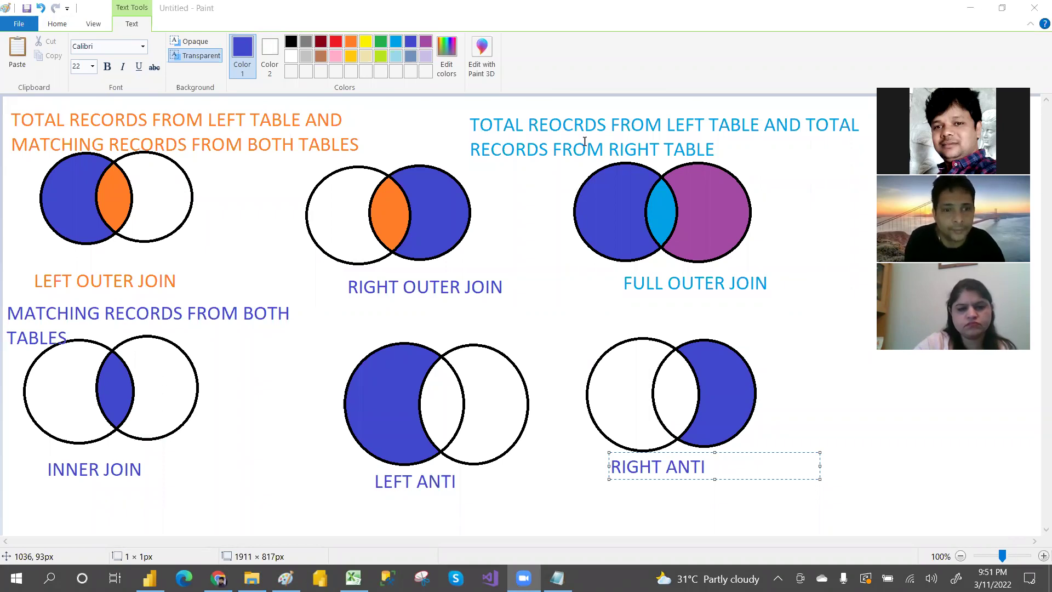
Step: Switch to the Explaination_Merge_append workbook in Excel and highlight the Emp table (A1:D8) and the Dept table (F1:G6) on the Merge sheet
mouse_move(354, 578)
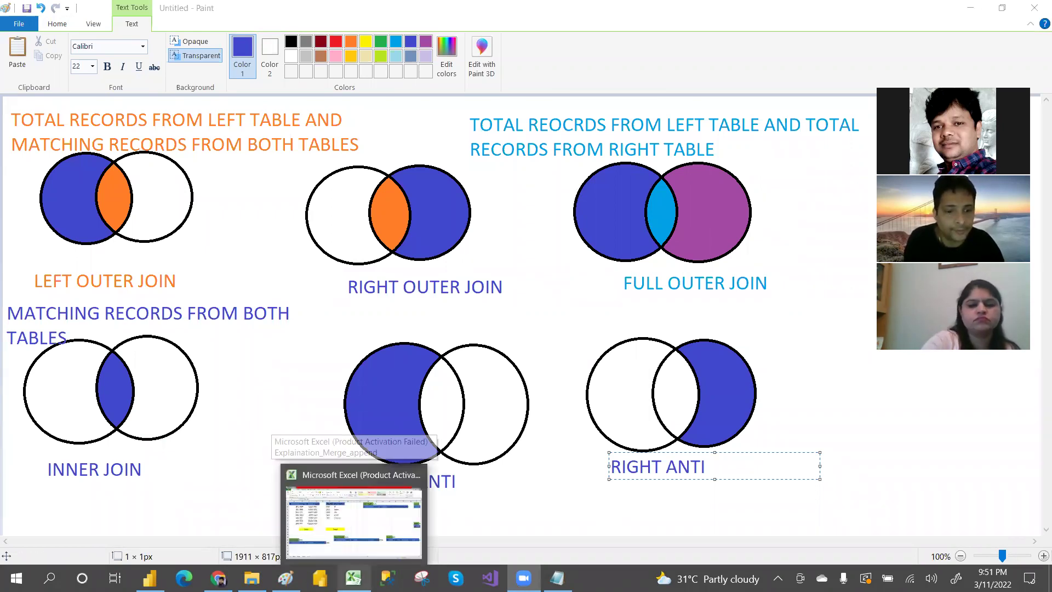
click(353, 521)
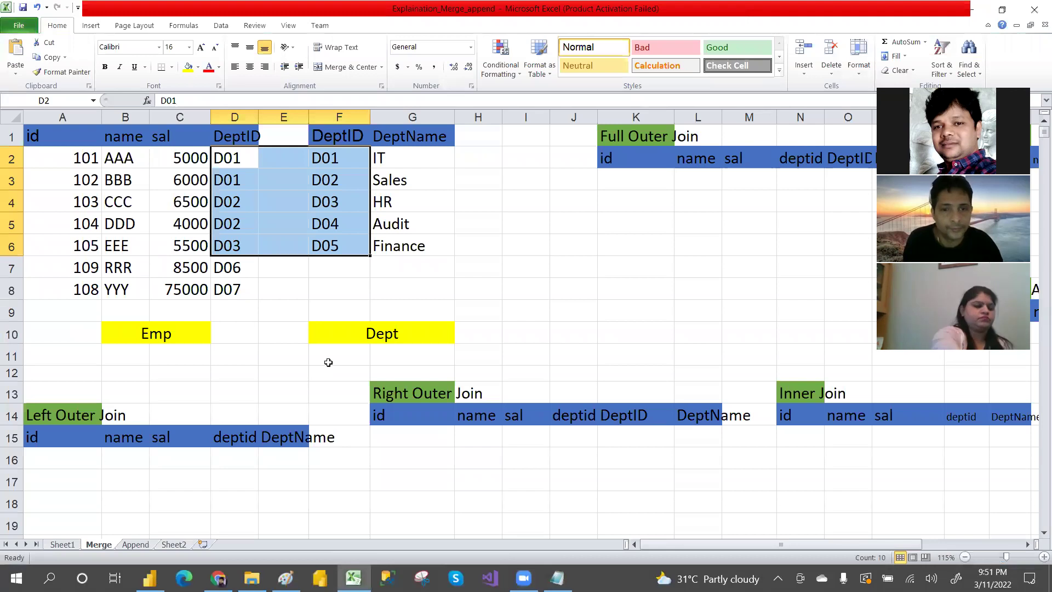
click(279, 372)
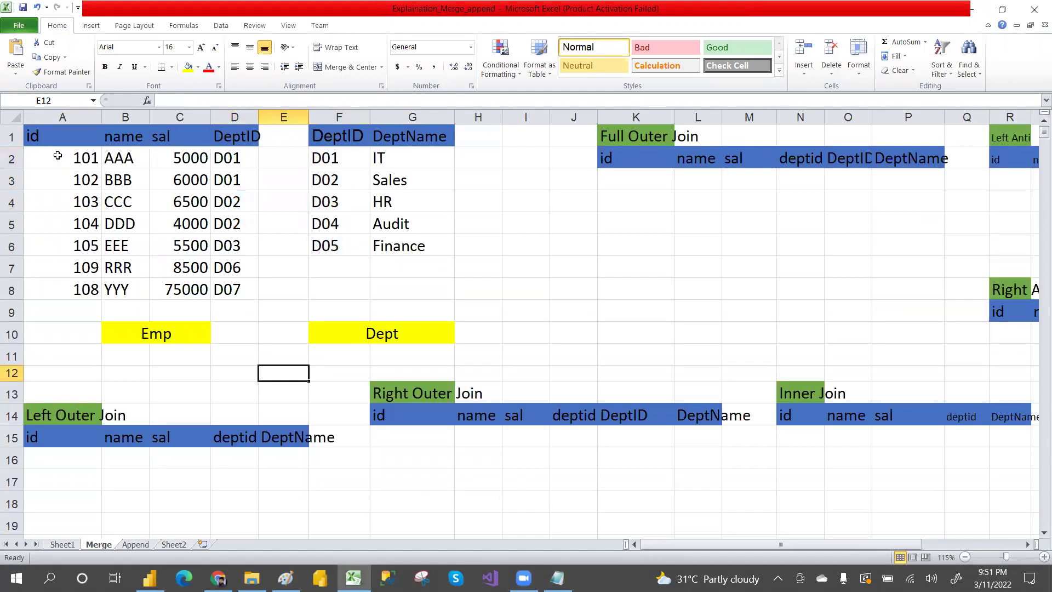
drag(40, 137, 229, 281)
drag(325, 128, 435, 244)
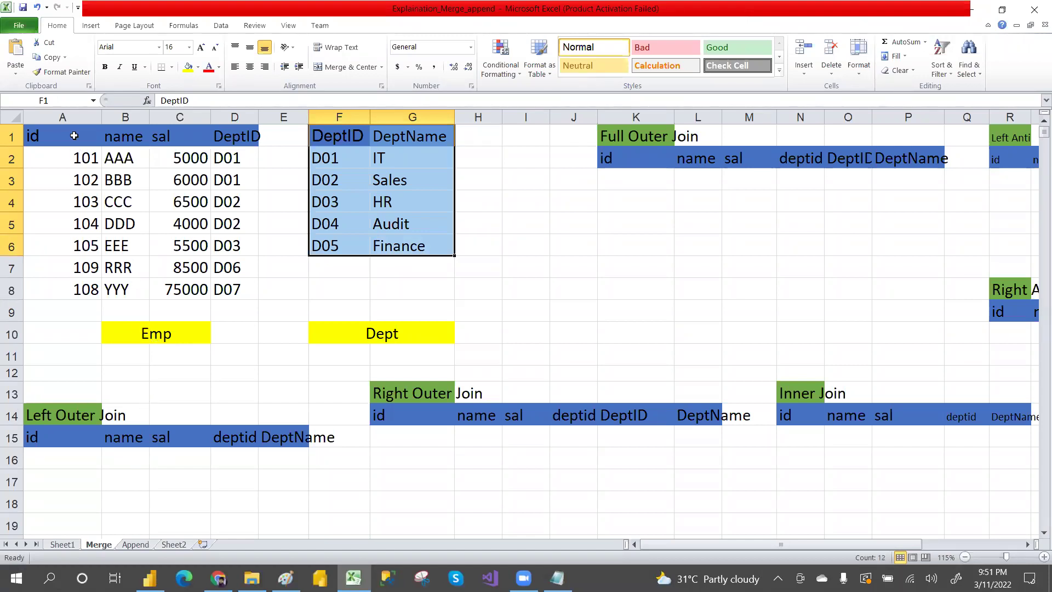
Step: Copy the Emp data rows A2:D8 into the Left Outer Join table starting at cell A16
drag(45, 153, 233, 284)
key(ctrl+c)
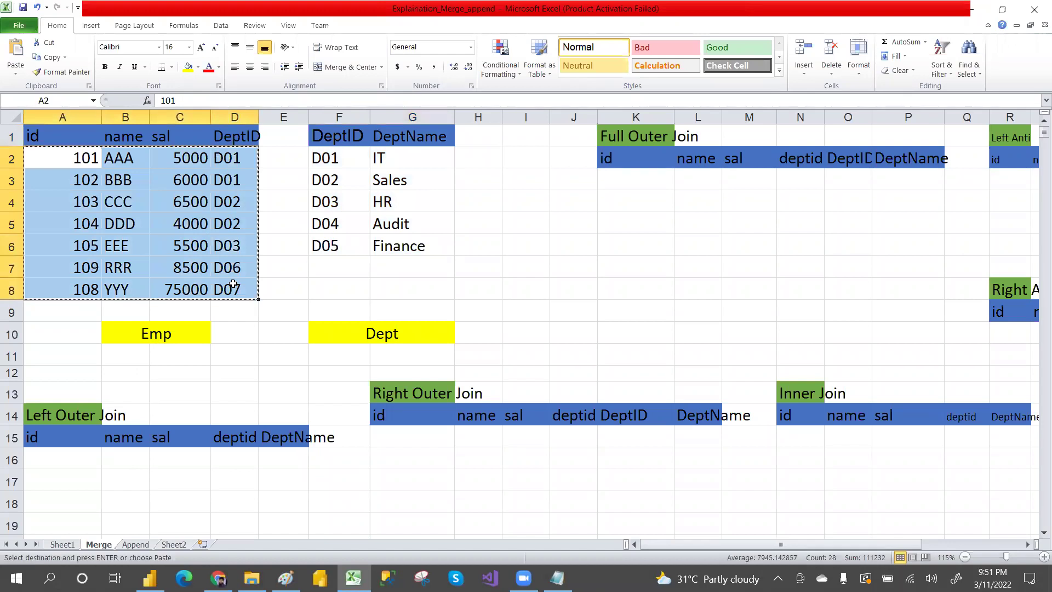
click(53, 460)
key(ctrl+v)
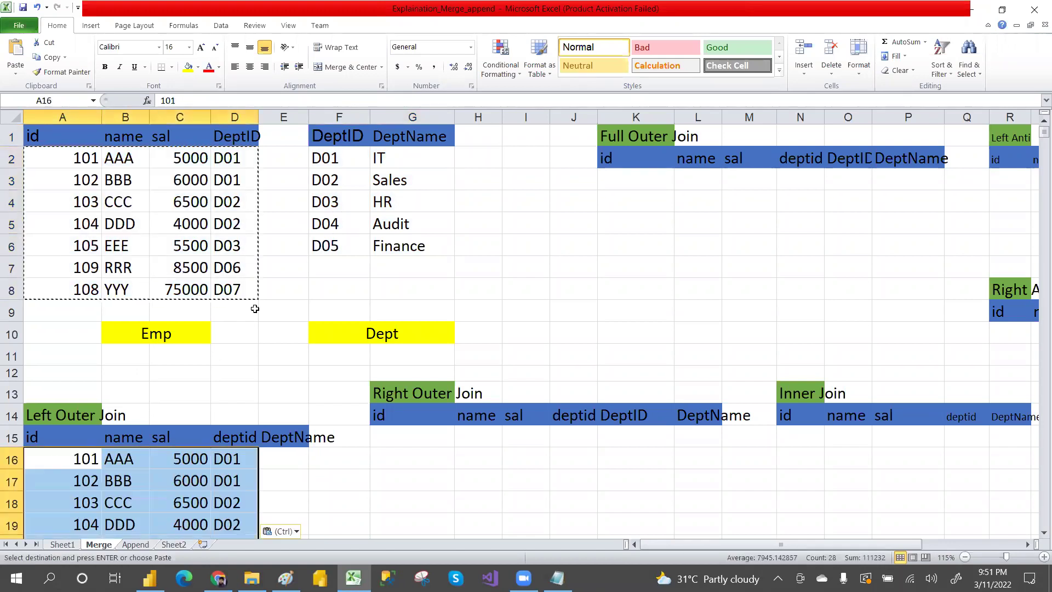
Step: Examine the Dept table's DeptID and DeptName columns and compare Emp's D01 entries with the matching Dept row
click(284, 177)
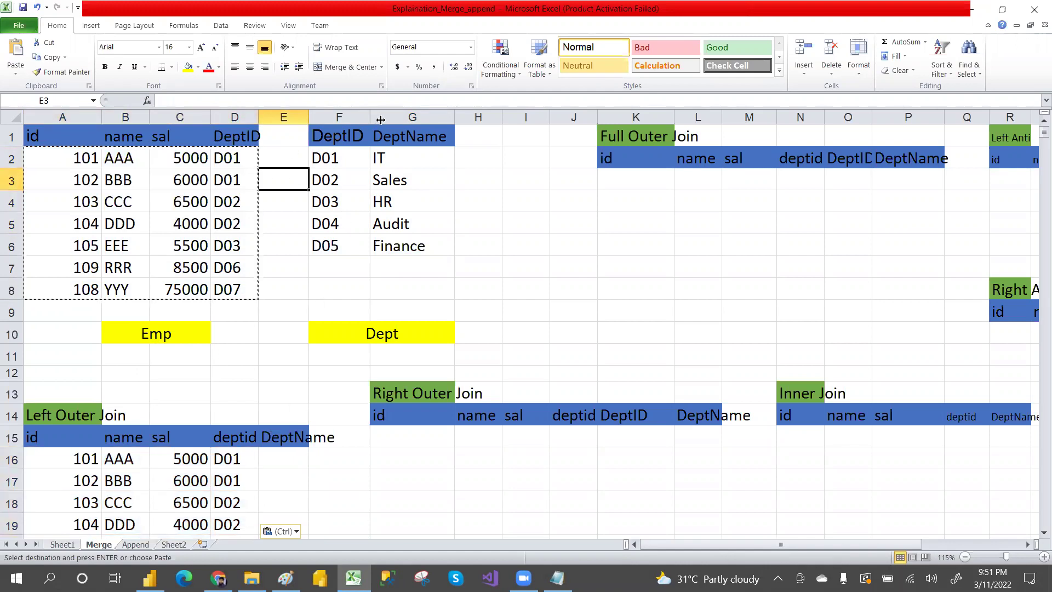
drag(385, 131, 418, 250)
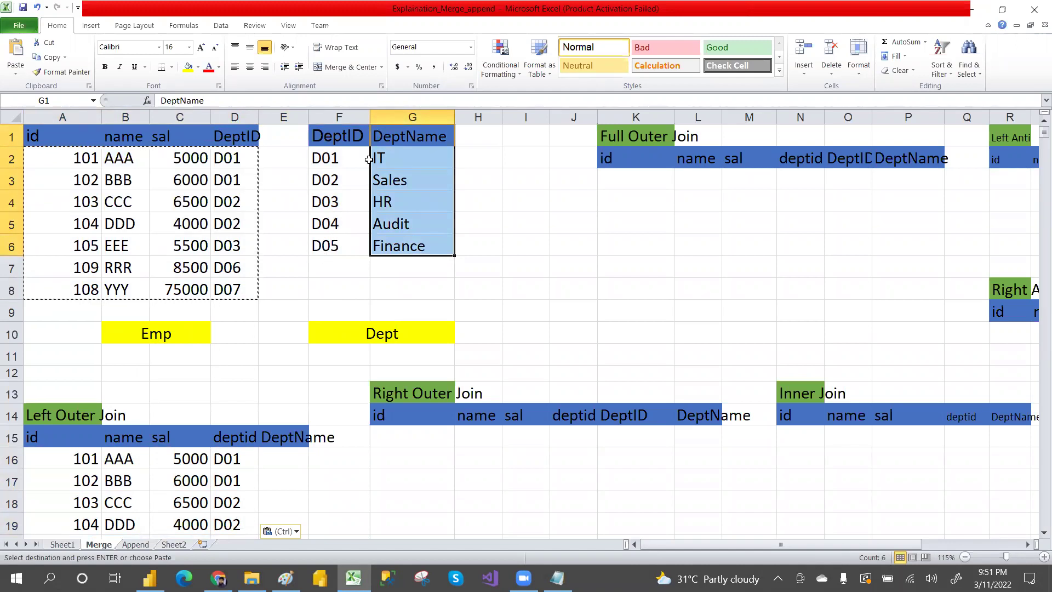
drag(327, 137, 407, 244)
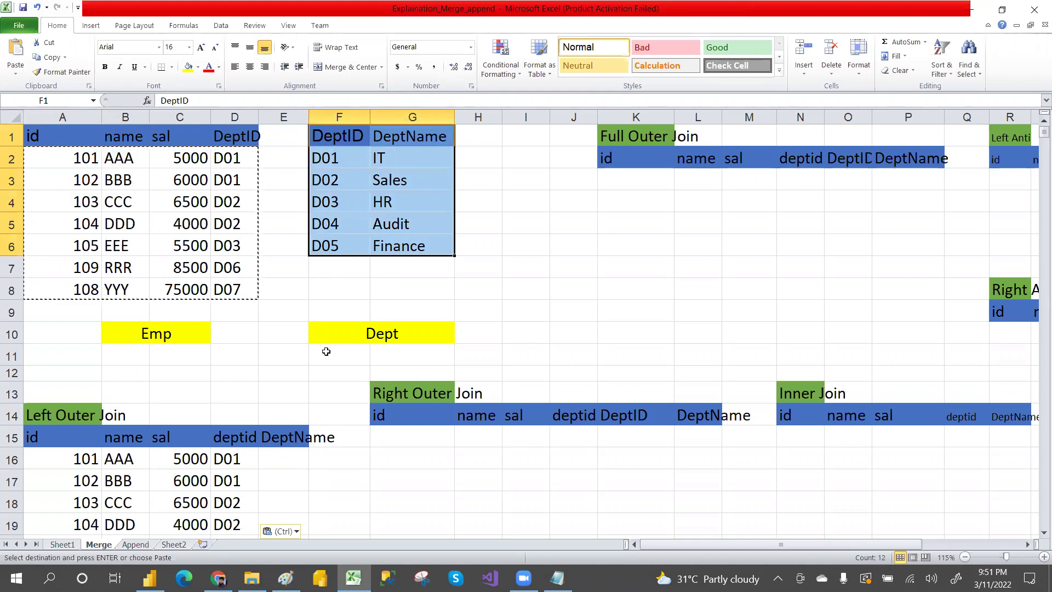
drag(397, 135, 404, 248)
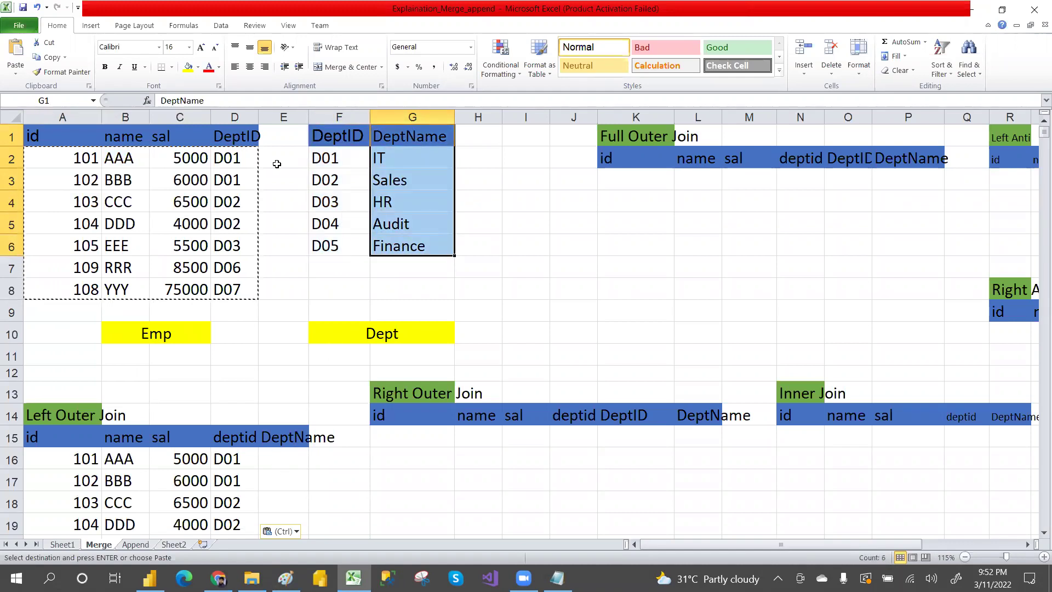
click(241, 163)
click(323, 163)
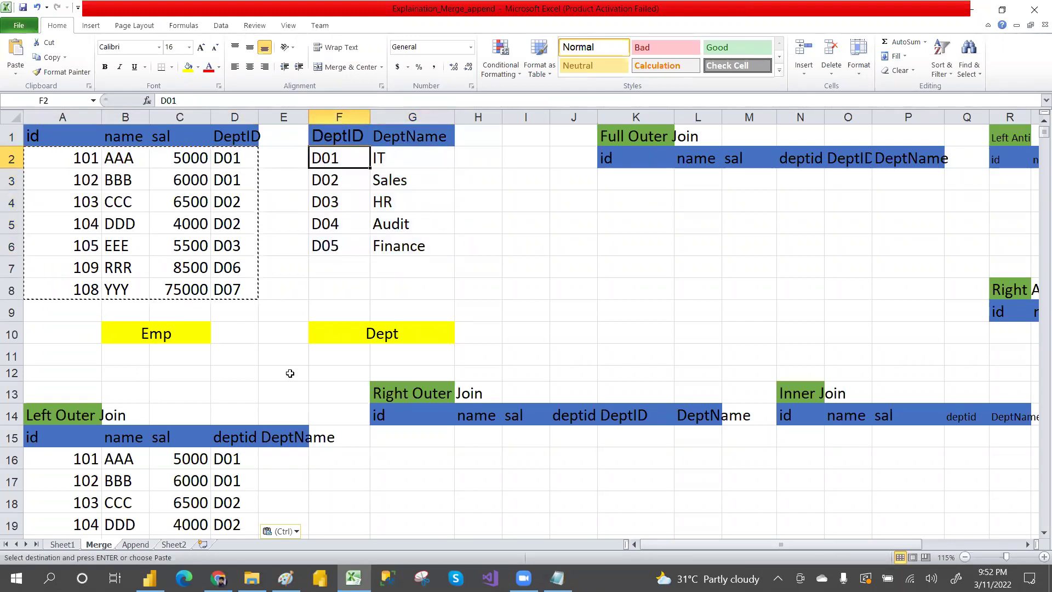
click(223, 157)
key(Down)
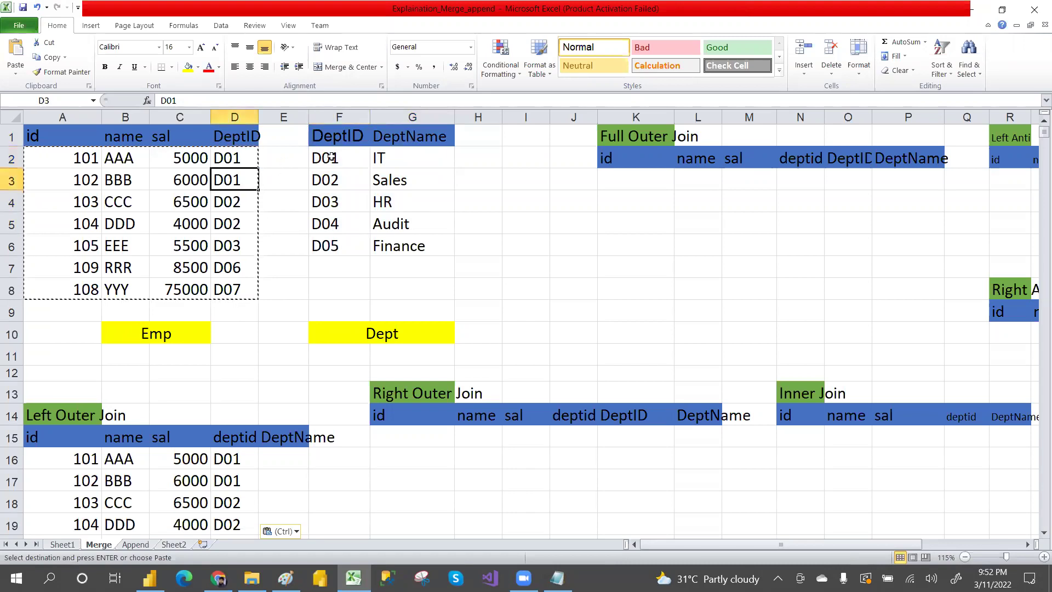
click(380, 157)
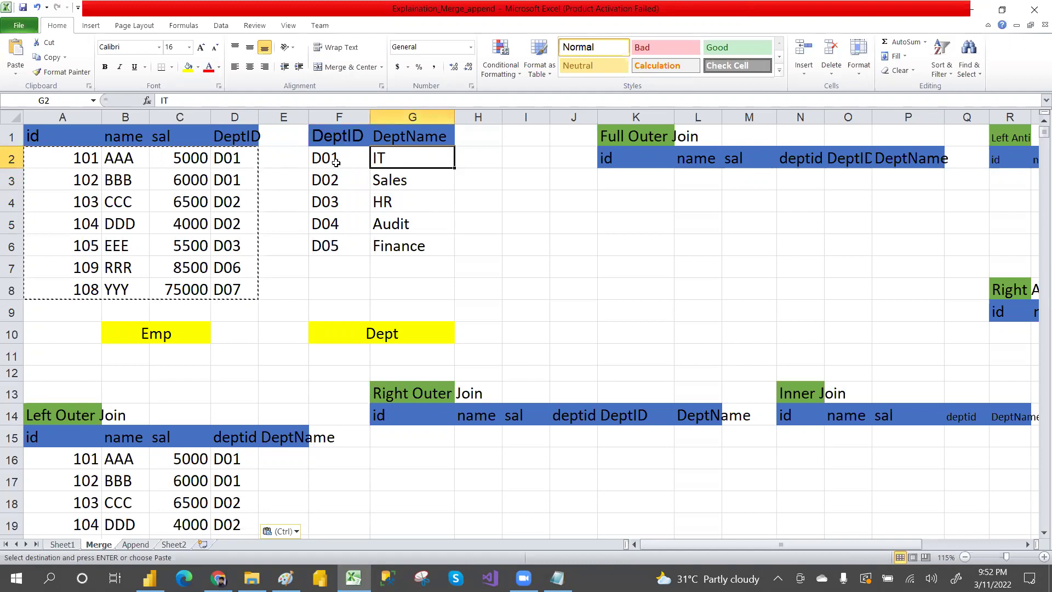
click(313, 157)
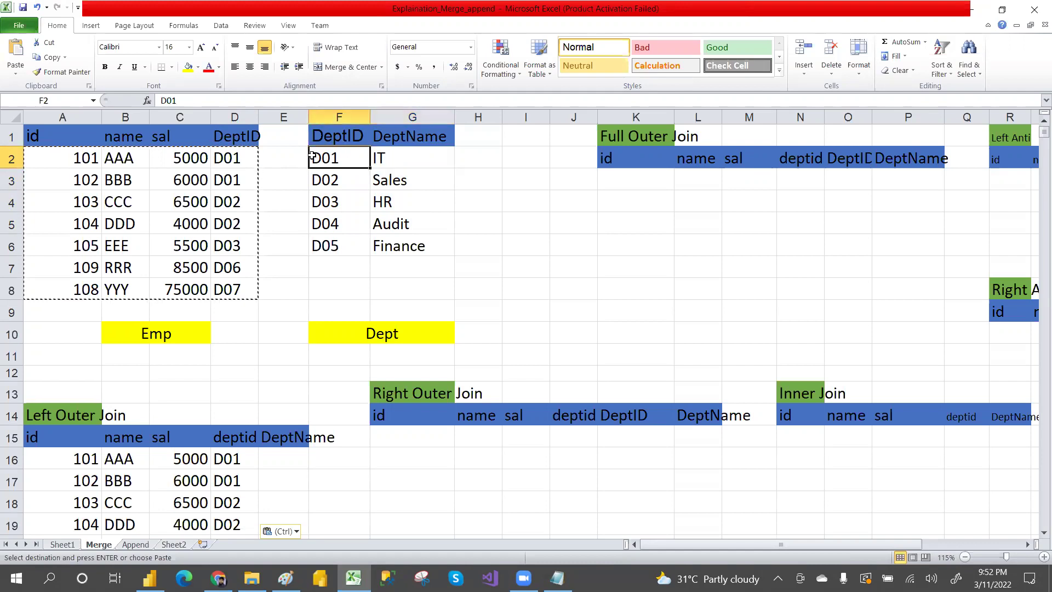
click(229, 163)
key(Escape)
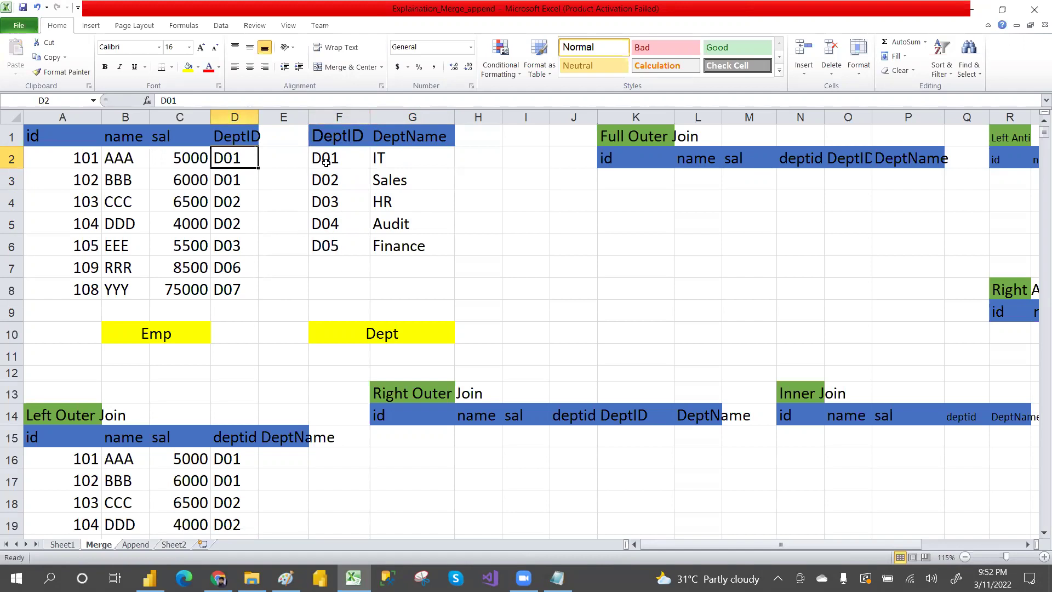
Step: Enter IT as the DeptName for employees 101 and 102 in cells E16 and E17 of the Left Outer Join table
click(328, 157)
click(389, 156)
click(272, 456)
text(IT)
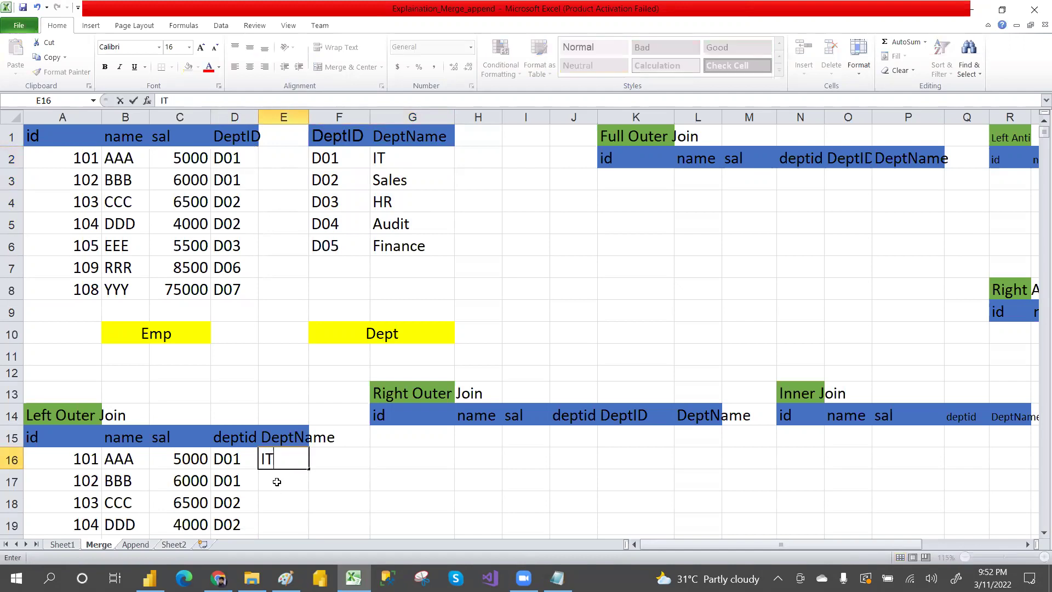
click(277, 482)
click(228, 180)
click(313, 161)
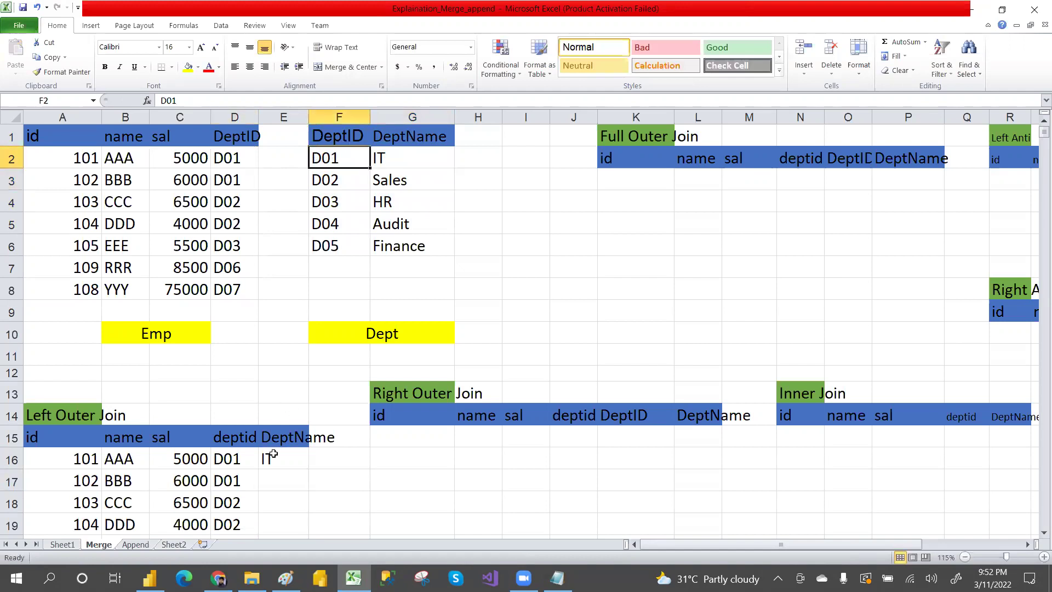
click(272, 482)
text(IT)
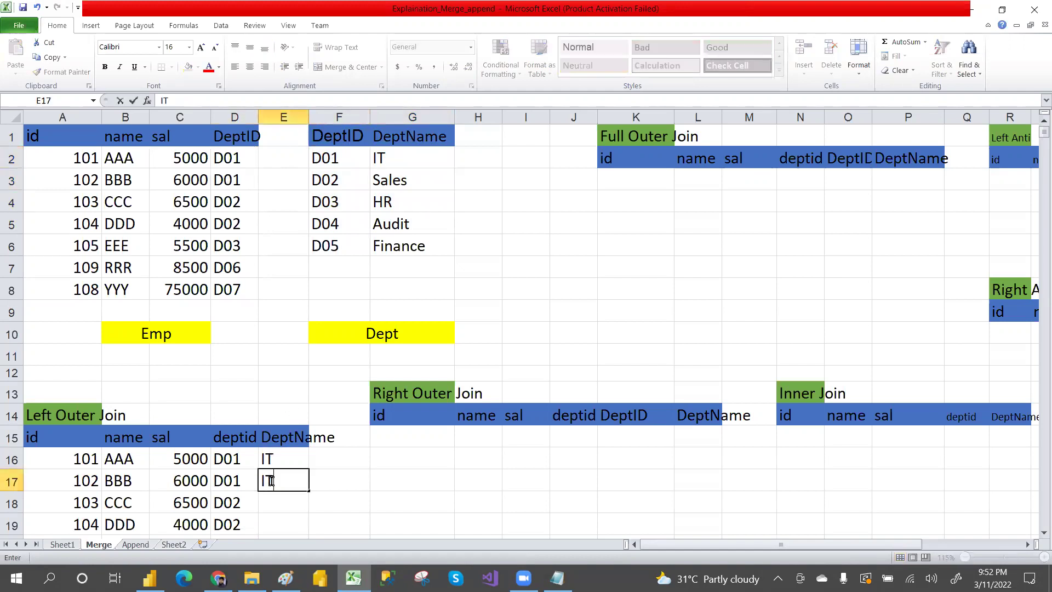
Step: Look up D02 in the Dept table and enter SALES as the DeptName for employees 103 and 104 in E18 and E19
click(233, 203)
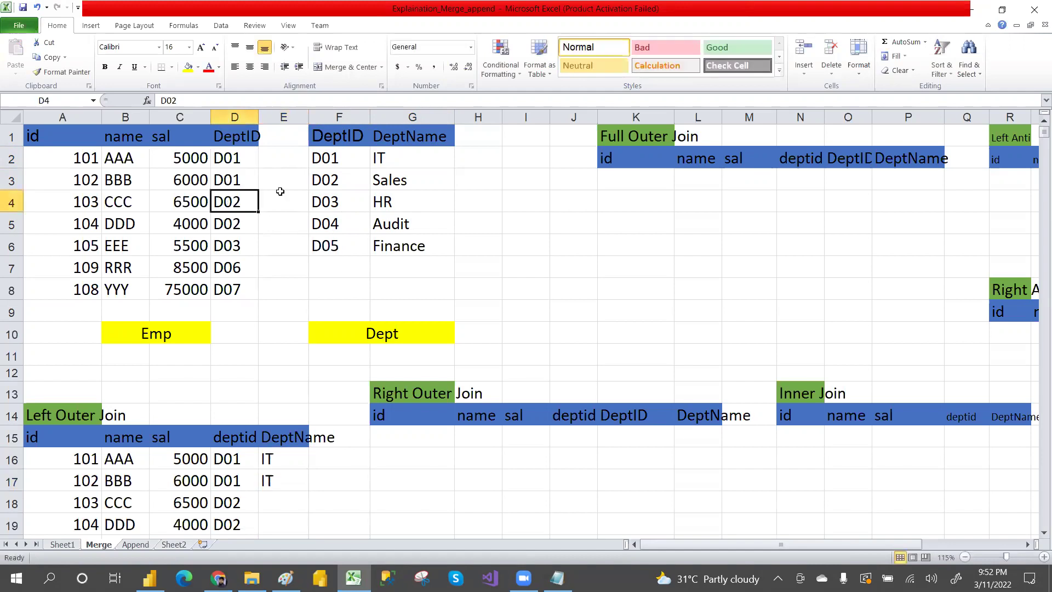
click(329, 182)
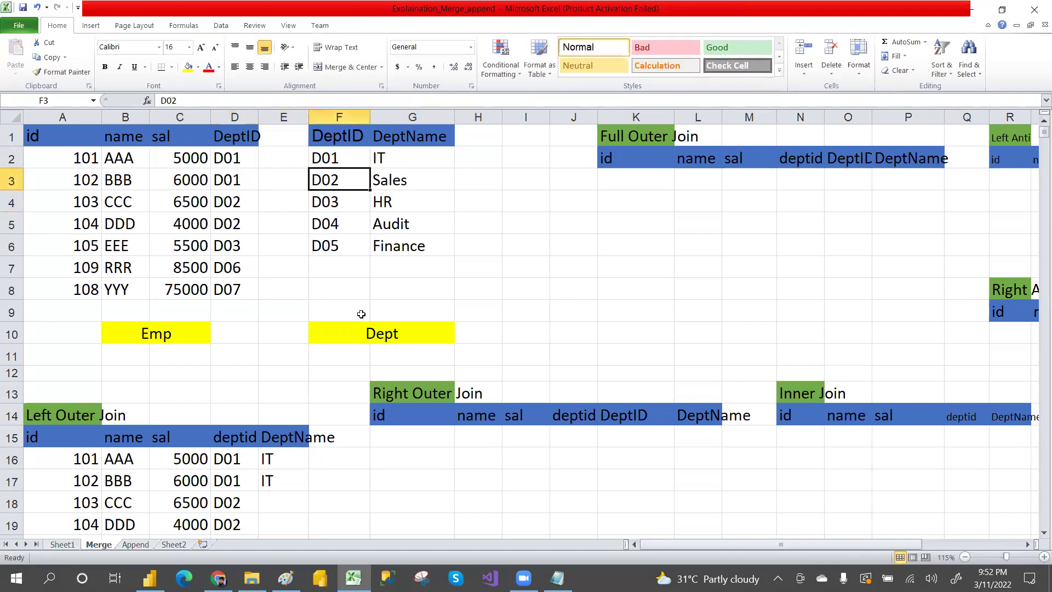
click(389, 182)
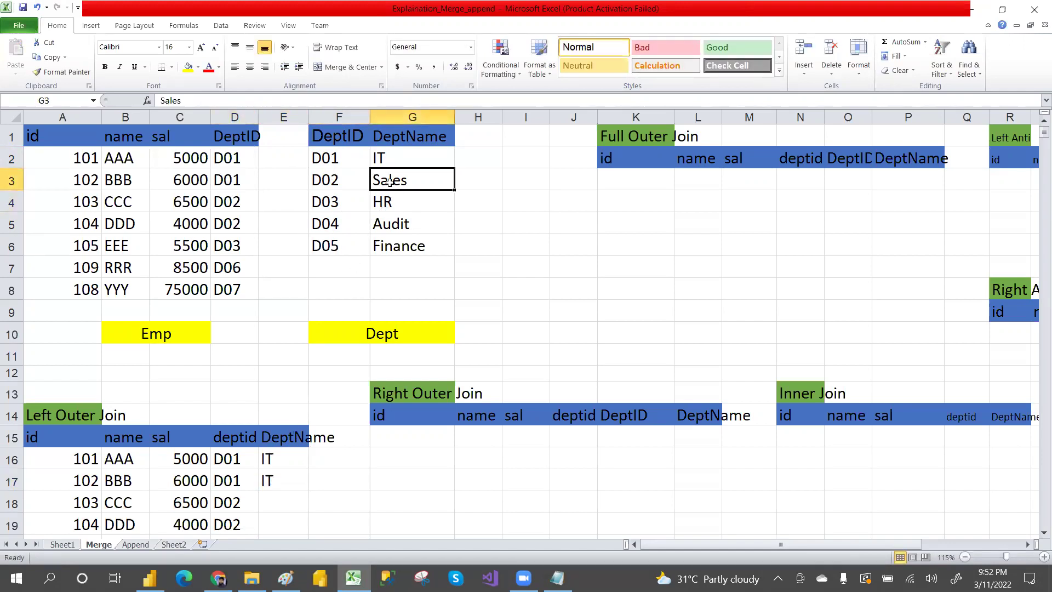
click(275, 500)
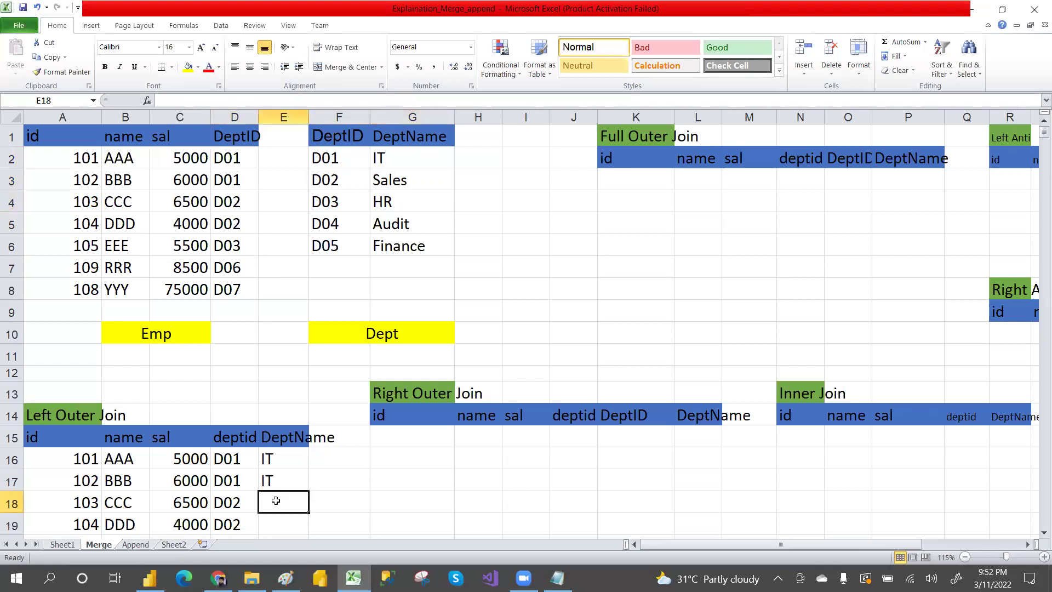
text(SALES)
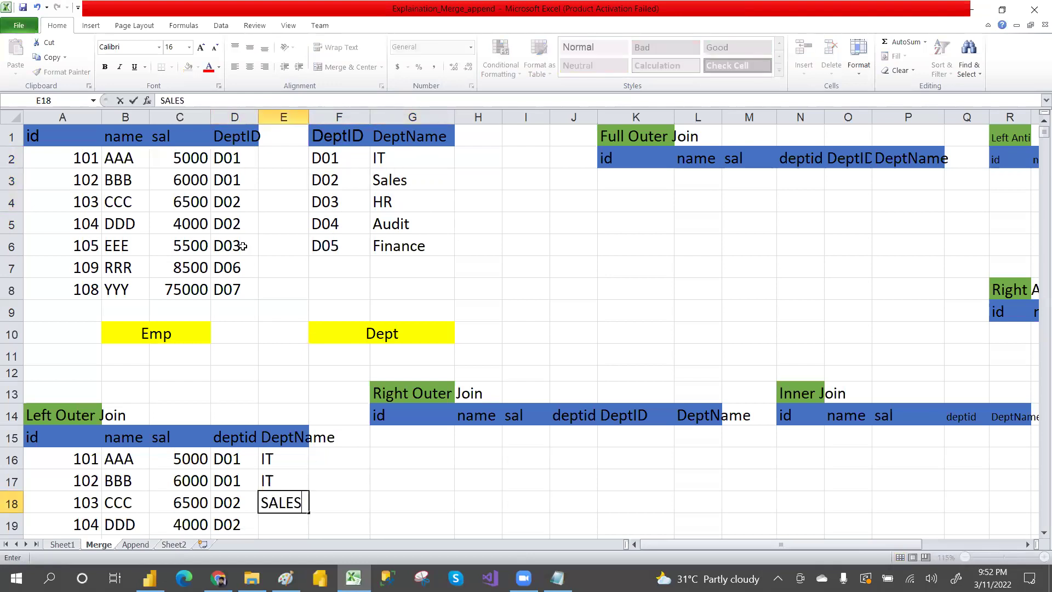
click(222, 221)
click(315, 179)
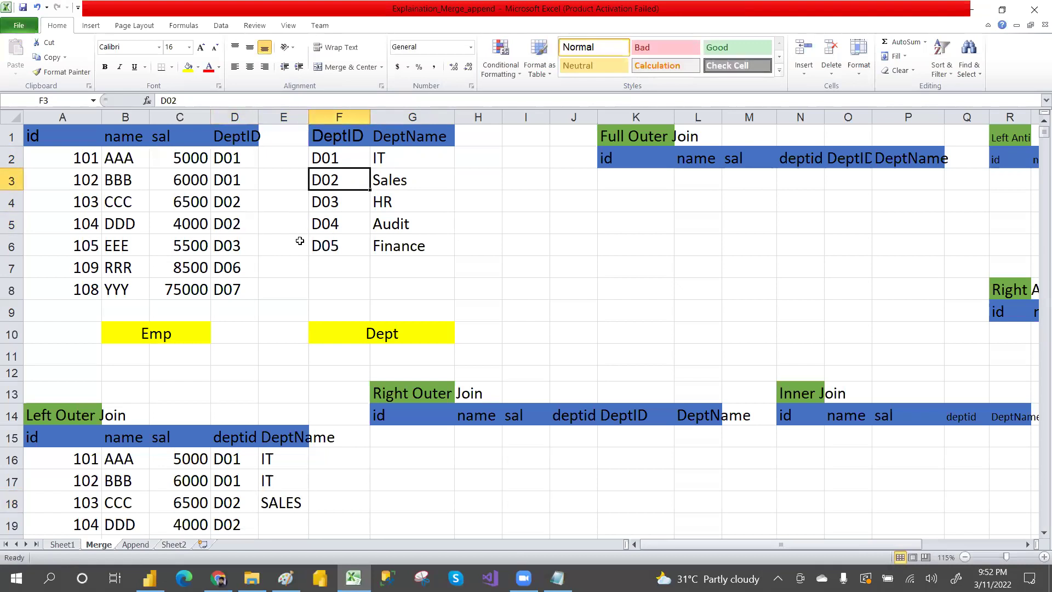
click(278, 525)
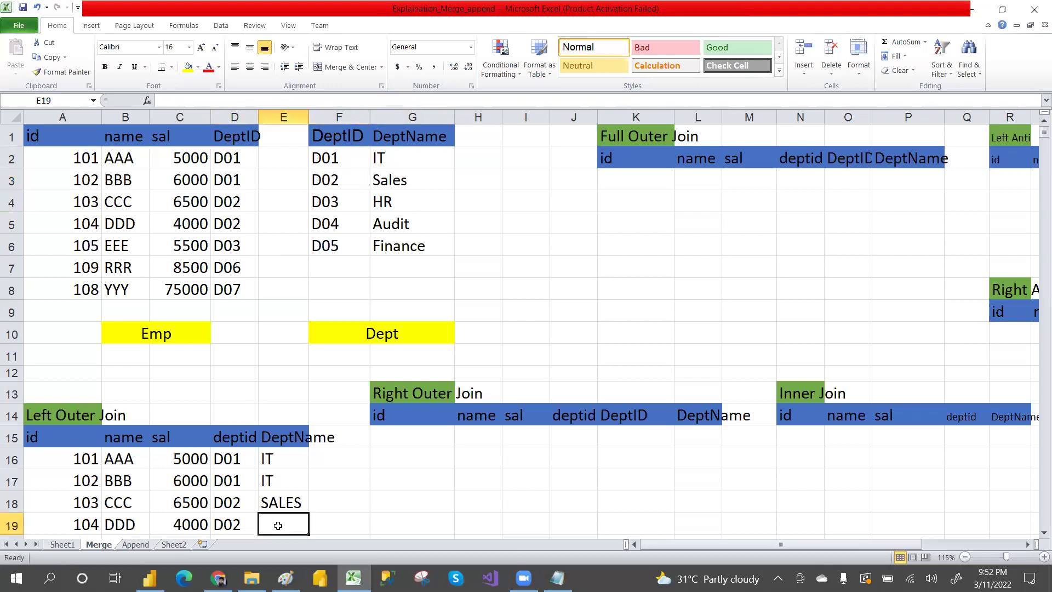
text(SALES)
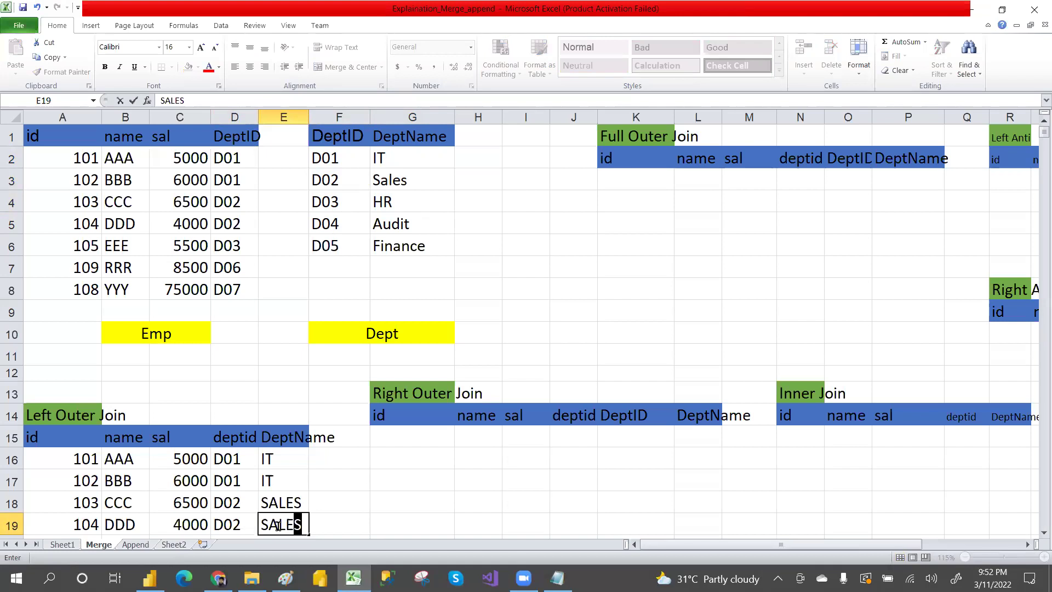
click(343, 528)
Step: Look up D03 in the Dept table and enter HR as the DeptName for employee 105 in cell E20
key(Left)
key(Left)
key(Left)
key(Left)
key(Left)
key(Down)
text(105	EEE	5500	D03 109	RRR	8500	D06 108	YYY	75000	D07)
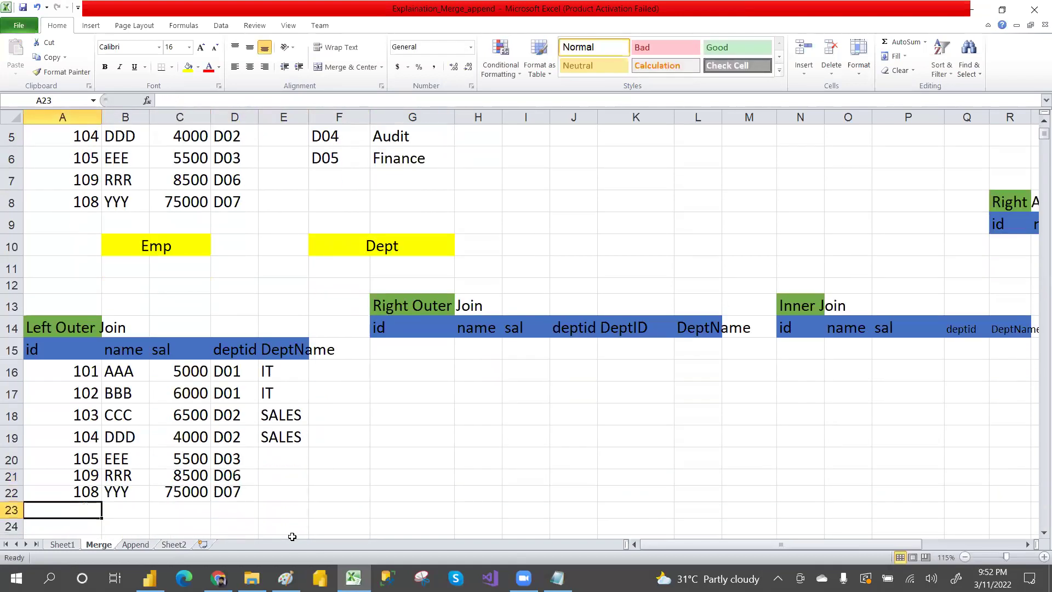
click(279, 456)
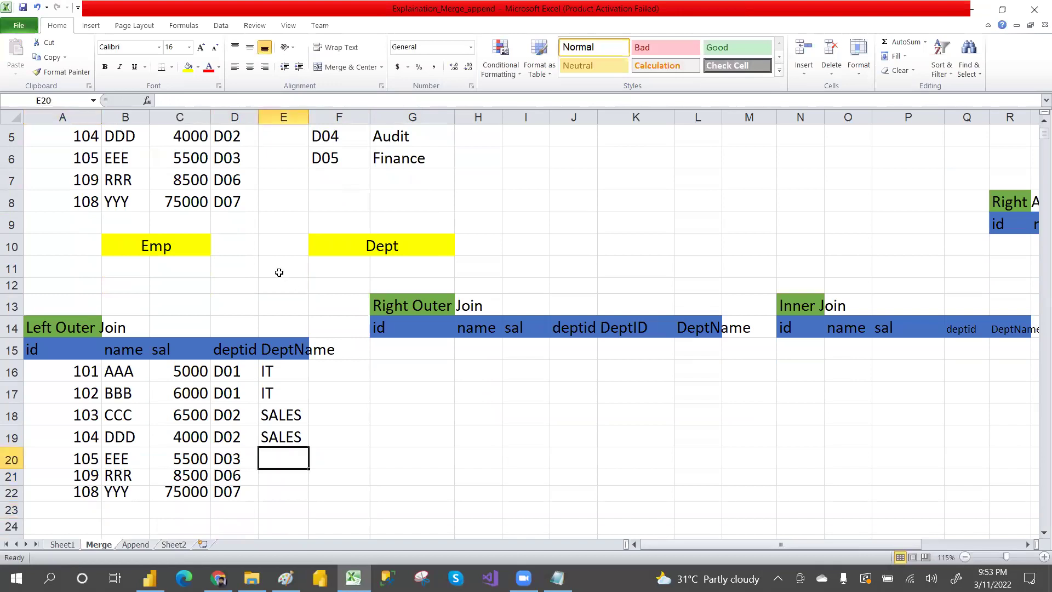
click(254, 231)
key(Up)
key(Up)
key(Up)
key(Up)
key(Up)
key(Up)
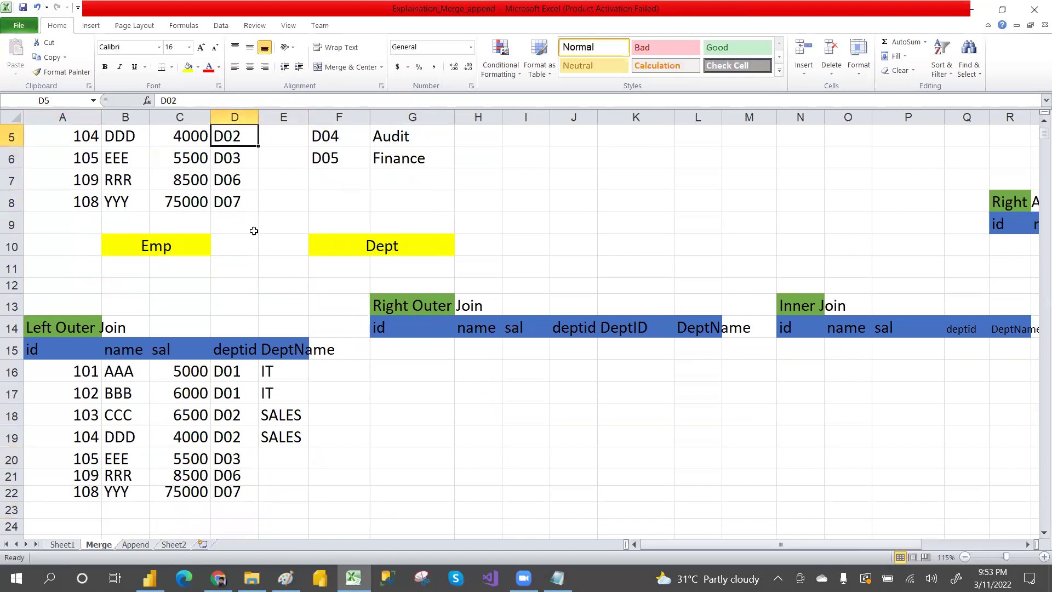
key(Up)
key(Up)
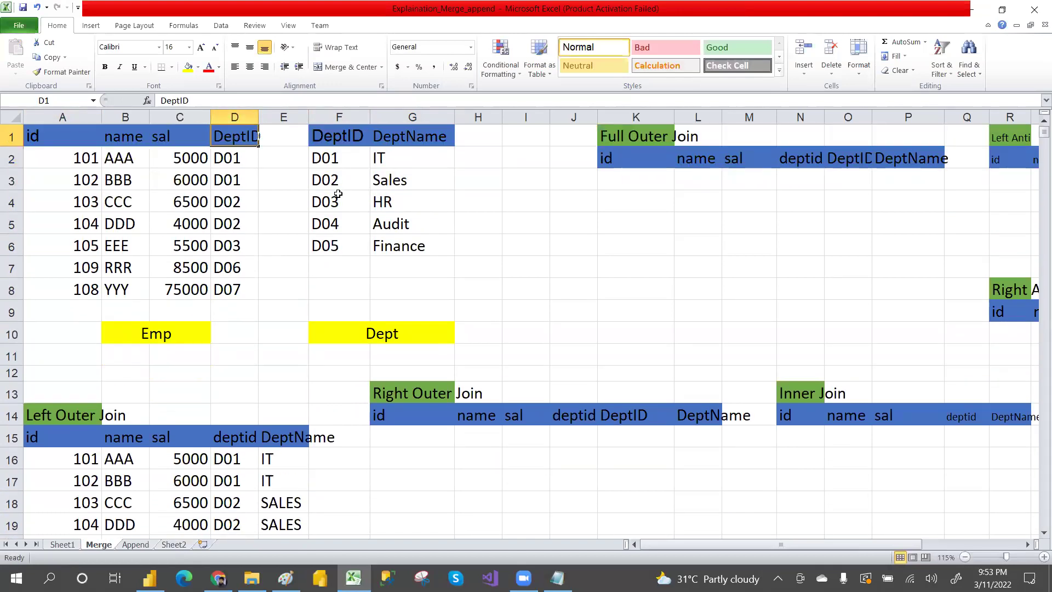
click(324, 209)
click(399, 198)
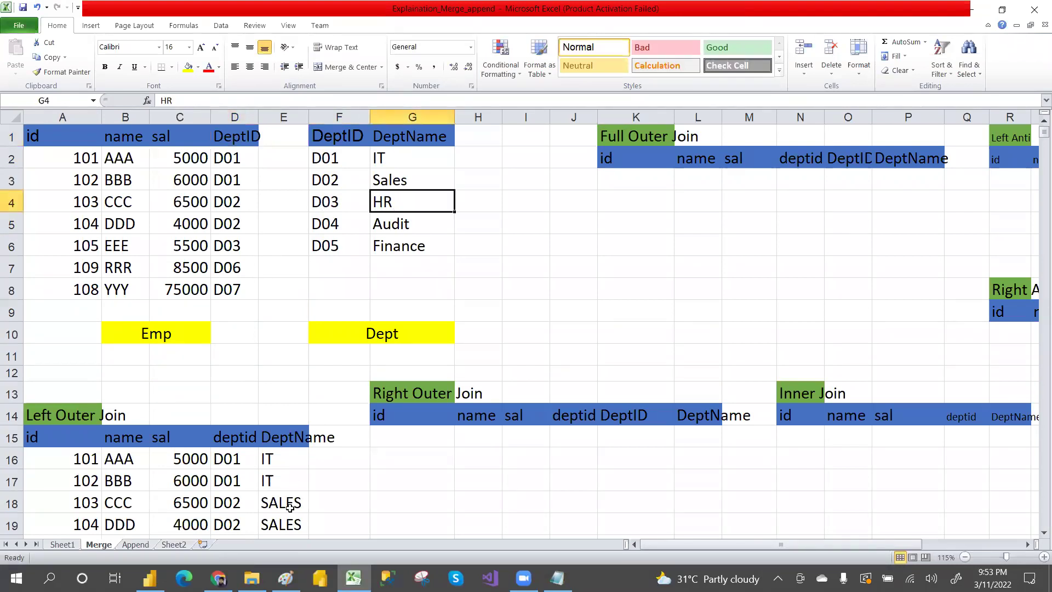
click(274, 526)
key(Down)
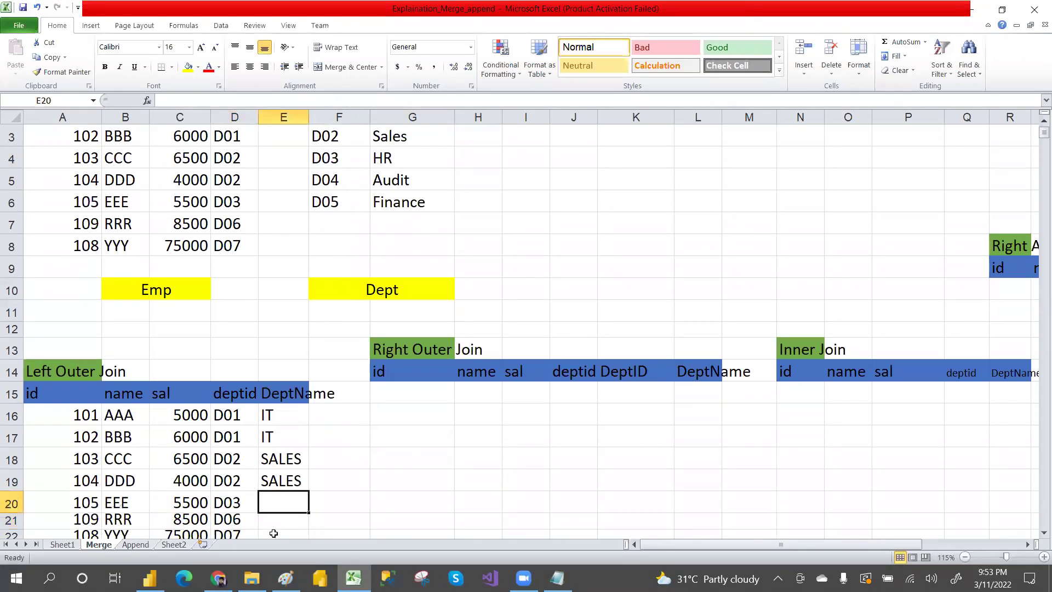
text(HR)
key(Return)
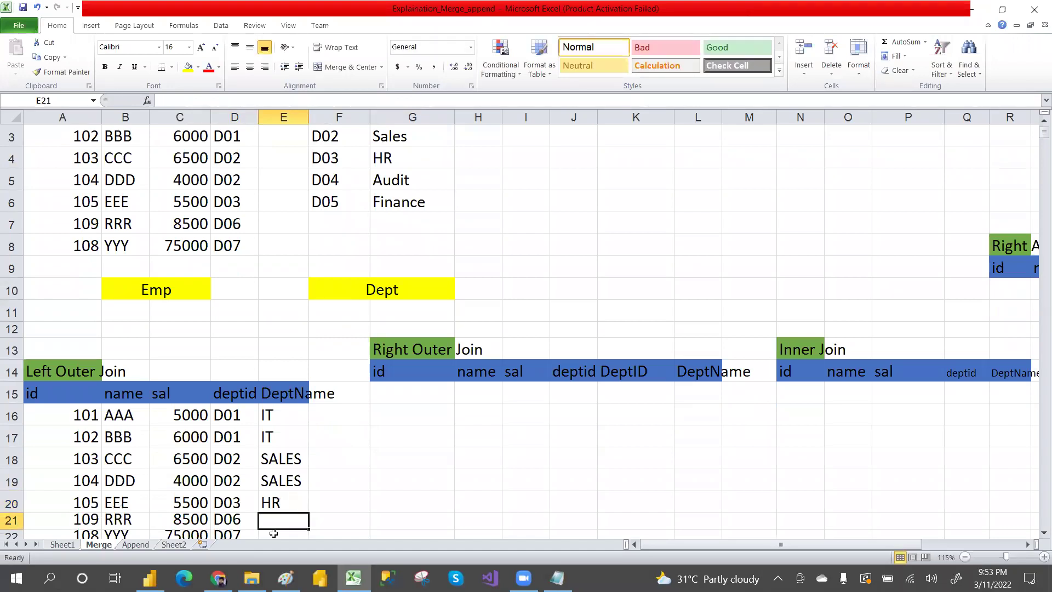
Step: Check the Dept table for a row matching DeptID D06 of employee 109
key(Up)
key(Up)
key(Up)
key(Up)
key(Up)
key(Up)
key(Up)
key(Up)
key(Up)
key(Up)
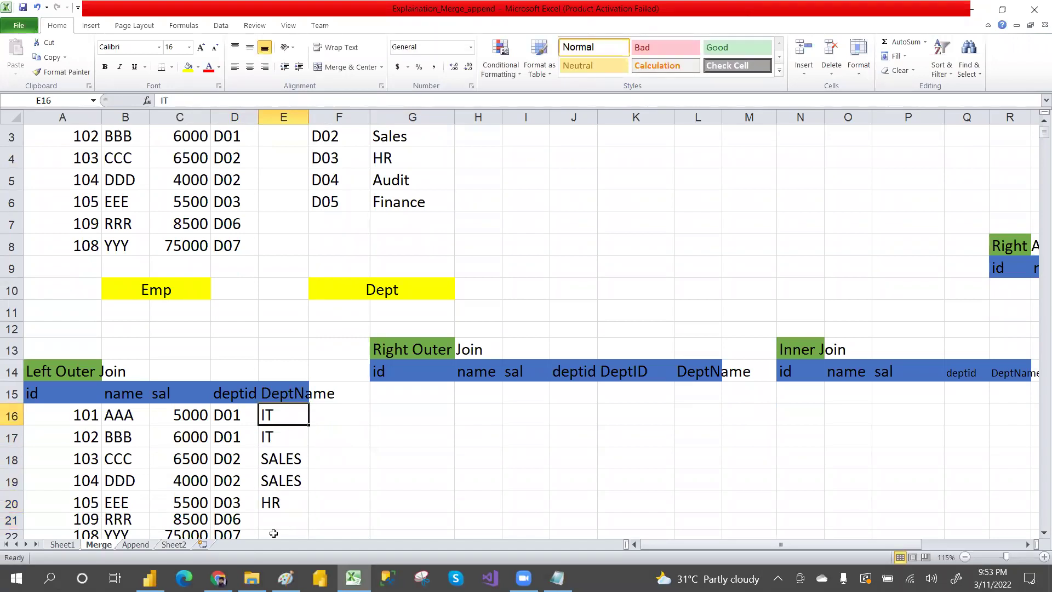
key(Up)
key(Up)
key(Up)
key(Up)
key(Up)
key(Up)
key(Up)
key(Up)
key(Up)
key(Up)
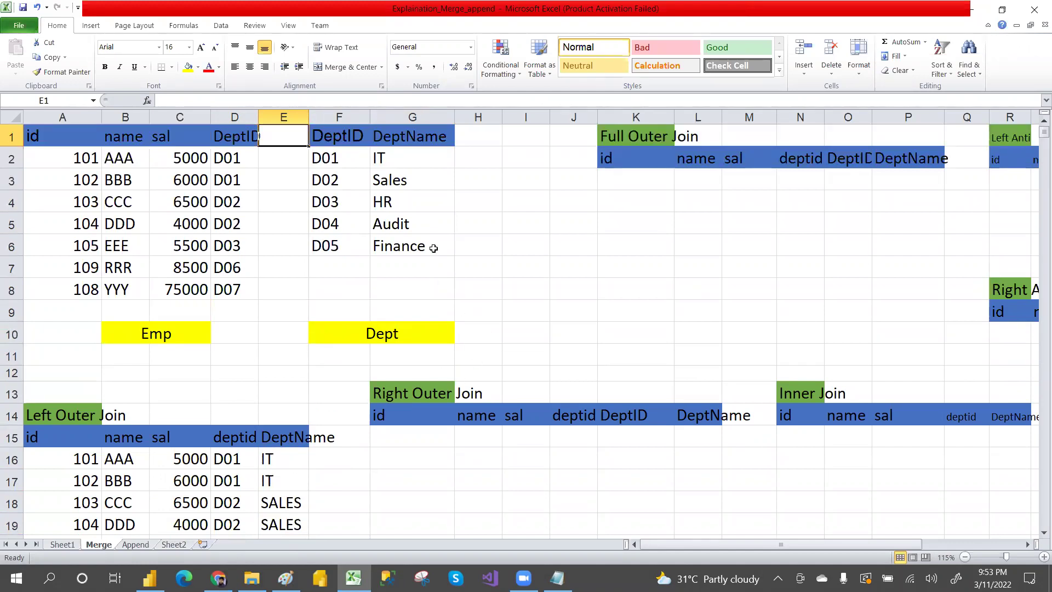
click(395, 245)
key(Up)
key(Up)
key(Up)
key(Up)
key(Up)
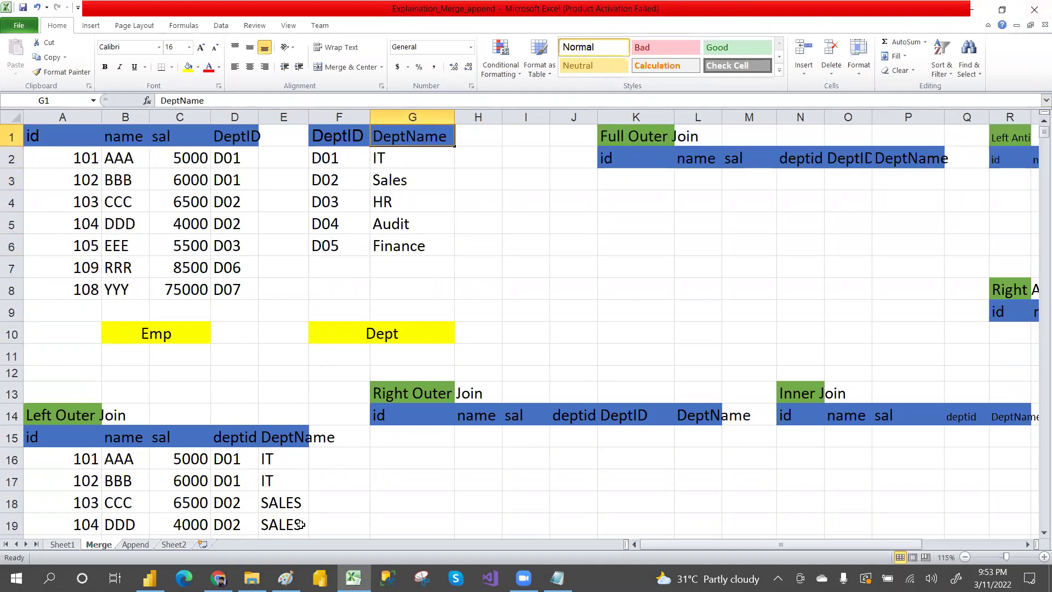
Step: Enter NULL as the DeptName for employee 109 in cell E21 of the Left Outer Join table
click(278, 516)
scroll(278, 516, down, 1)
click(278, 516)
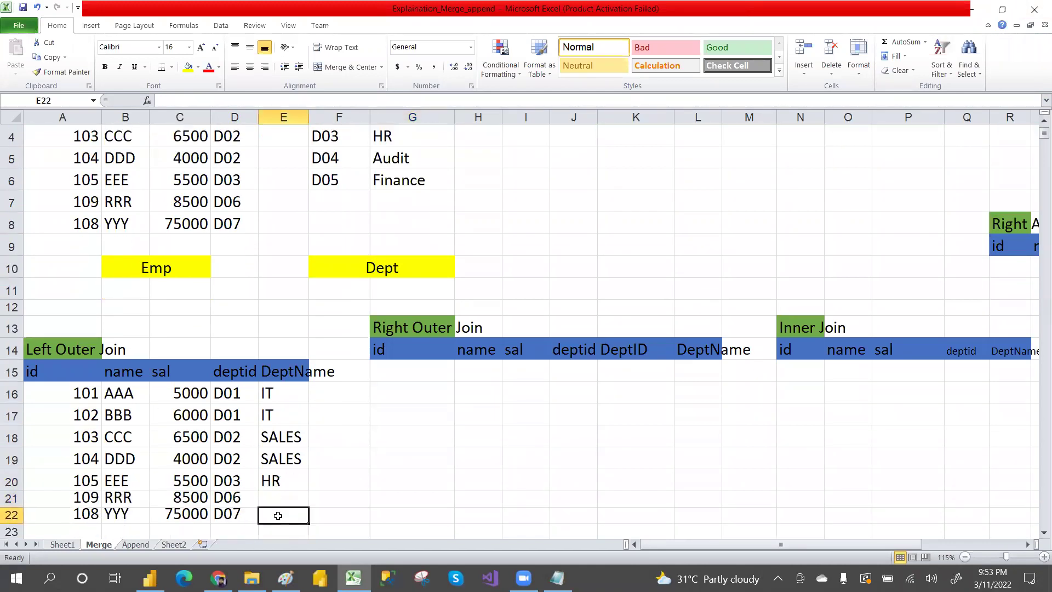
key(Up)
text(NULL)
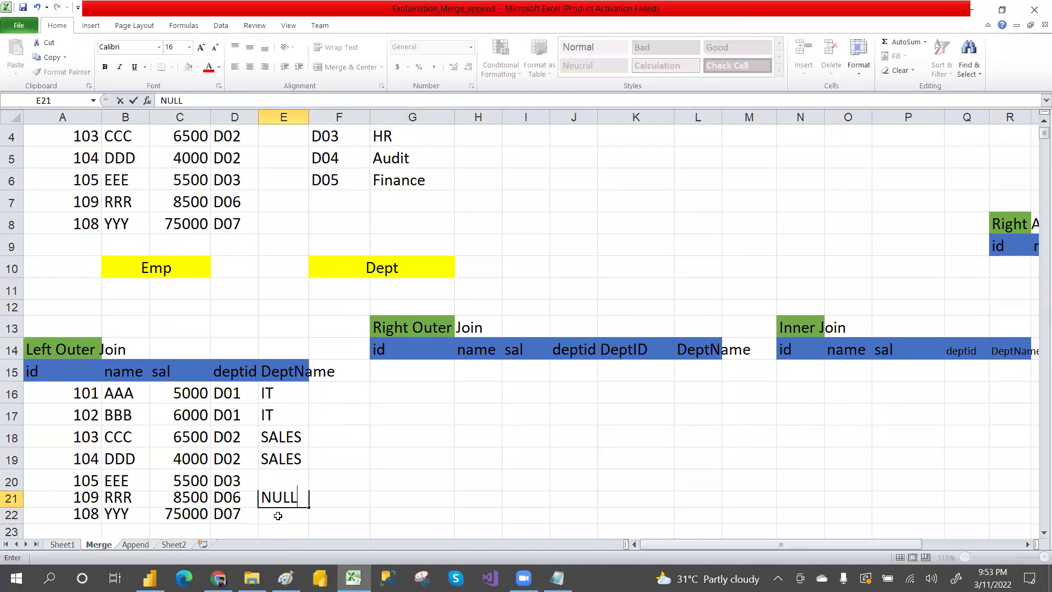
key(Return)
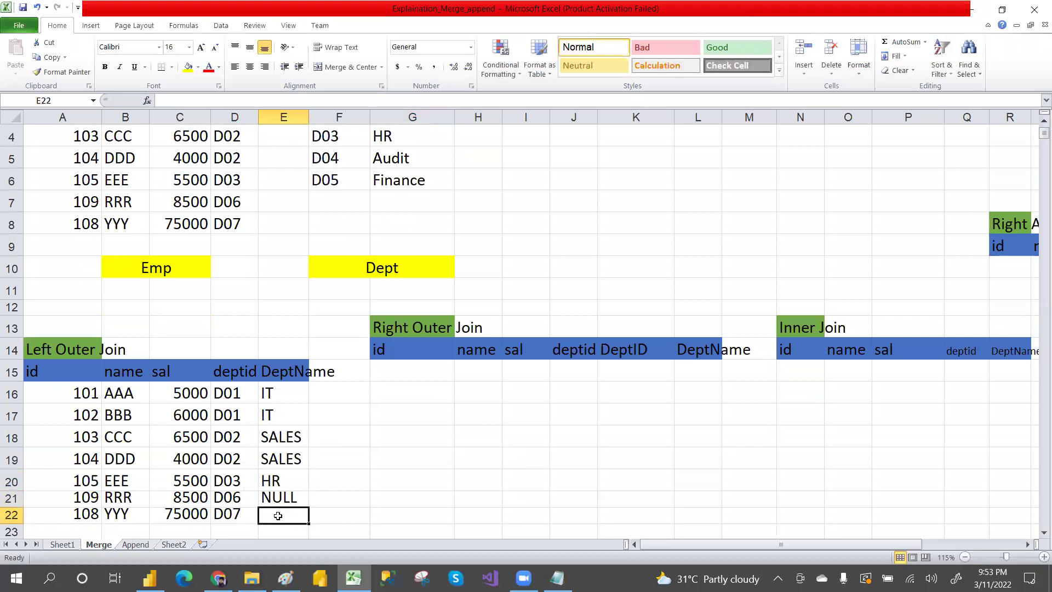
Step: Enter NULL as the DeptName for employee 108 in cell E22 and review the filled Left Outer Join rows
text(NULL)
click(400, 505)
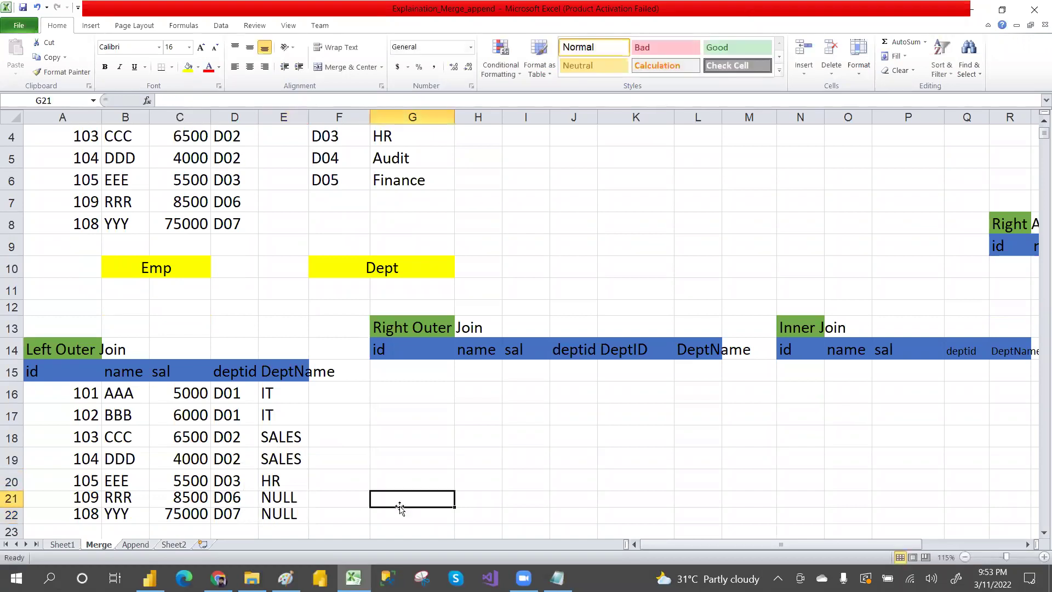
drag(62, 395, 219, 514)
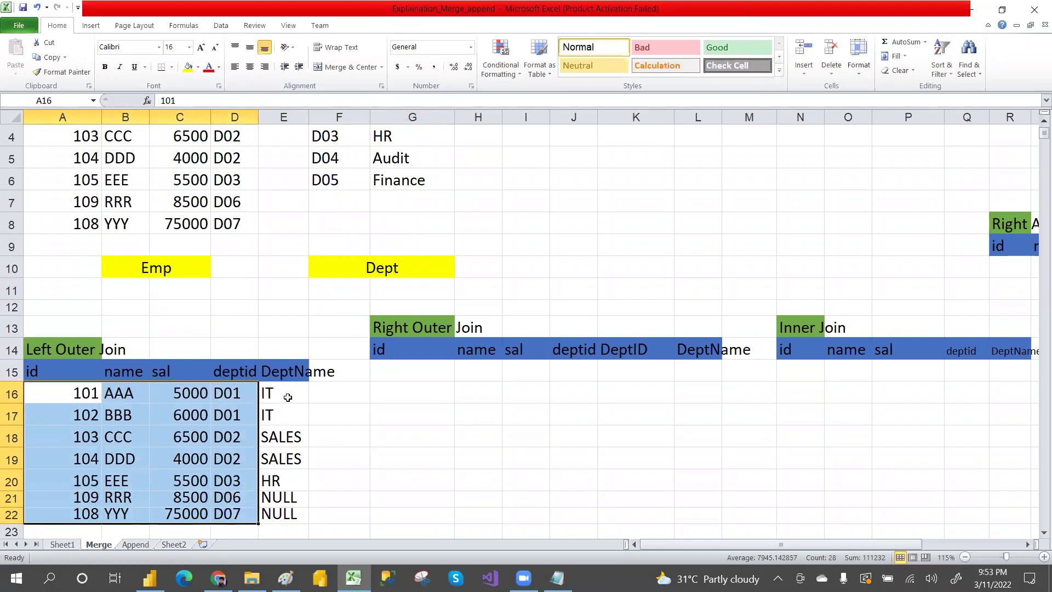
drag(276, 390, 285, 459)
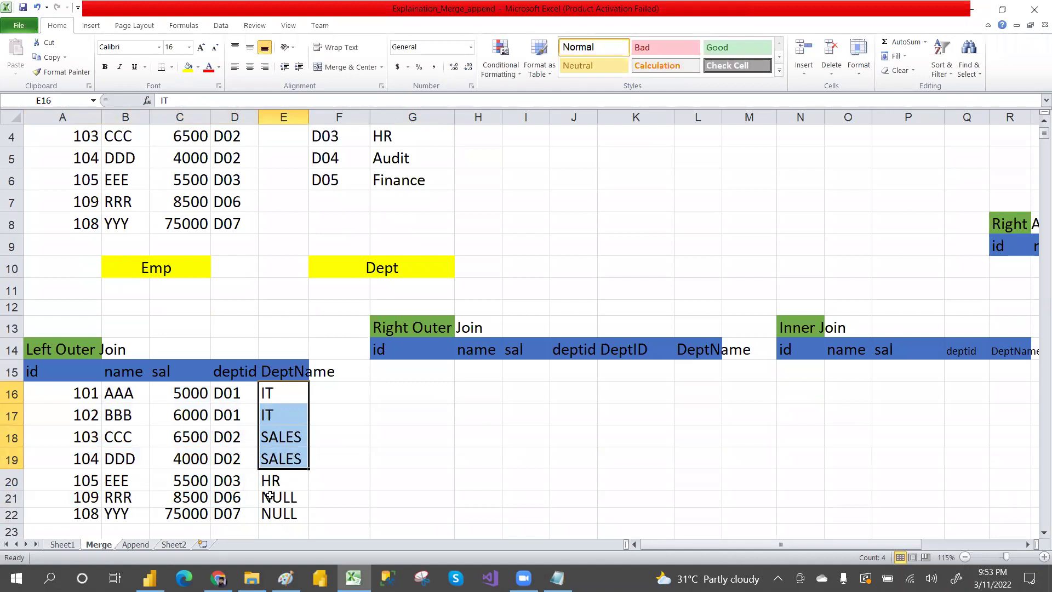
drag(271, 499, 284, 519)
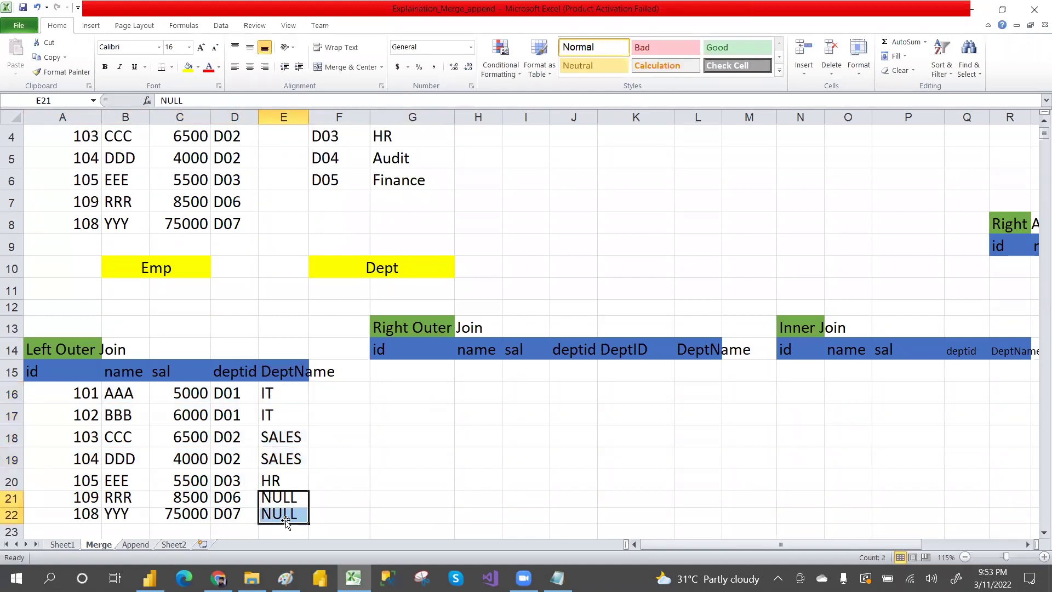
click(368, 496)
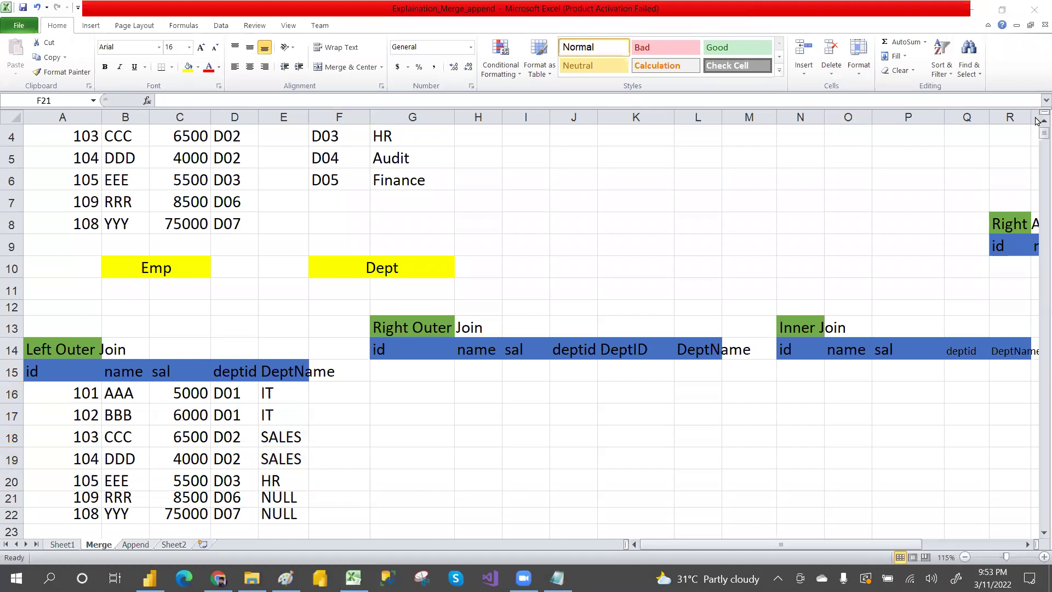
Step: Copy the DeptIDs of employees 101 to 105 from D2:D6 into the Right Outer Join's DeptID column, starting at K15
click(331, 159)
key(Up)
key(Up)
key(Up)
key(Up)
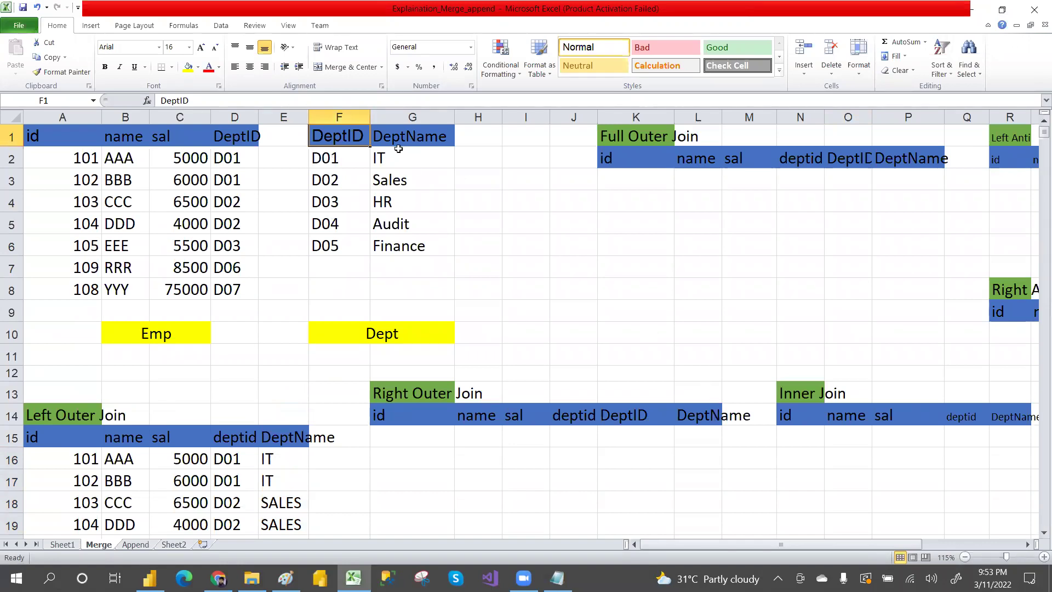
drag(226, 156, 233, 235)
key(ctrl+c)
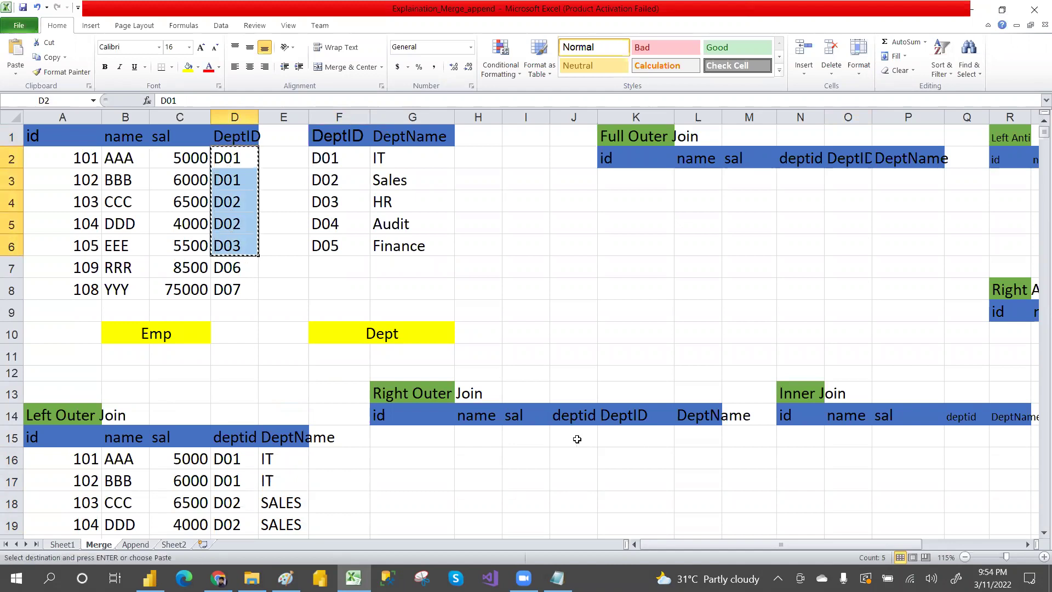
click(619, 433)
key(ctrl+v)
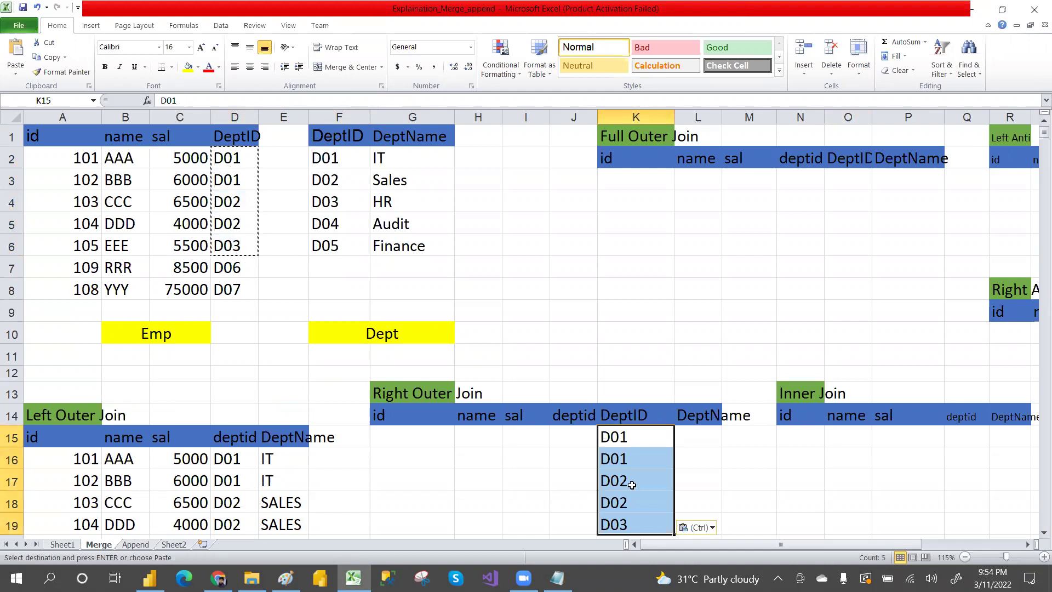
Step: Copy the Dept rows D04 Audit and D05 Finance from F5:G6 into the Right Outer Join table at K20:L21
drag(334, 216, 394, 247)
key(ctrl+c)
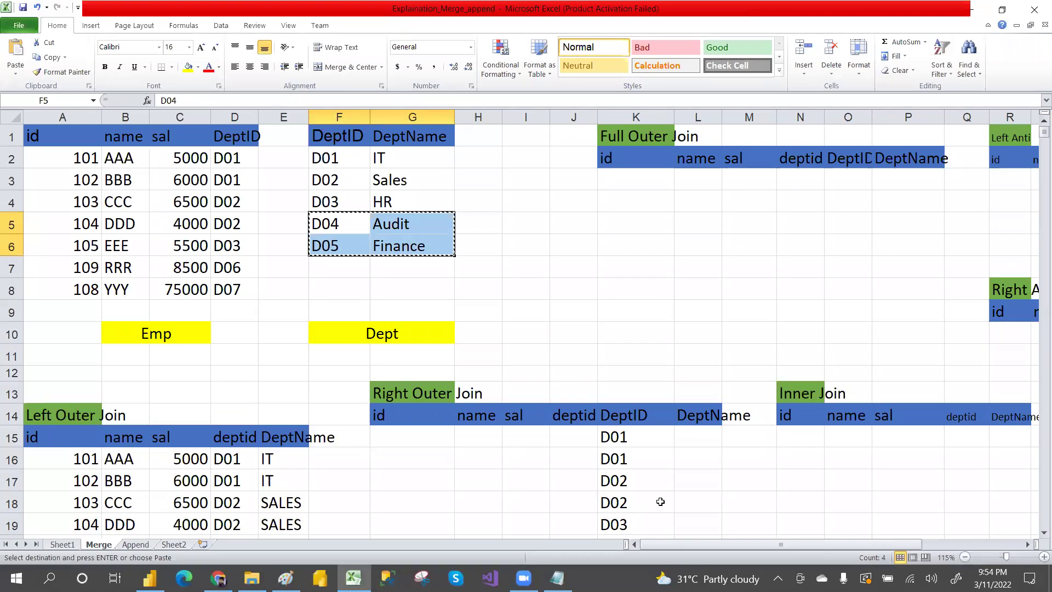
key(Down)
key(Down)
key(Down)
key(Down)
key(Down)
key(Down)
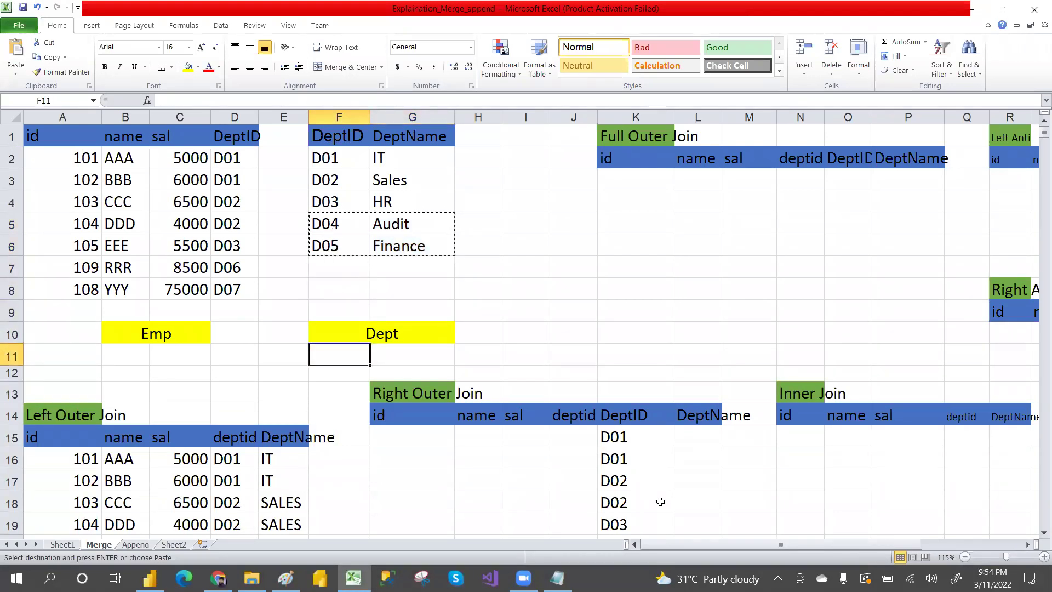
key(Down)
key(Down)
key(Down)
key(Down)
key(Down)
key(Down)
key(Down)
key(Down)
key(Down)
key(Down)
click(619, 495)
key(ctrl+v)
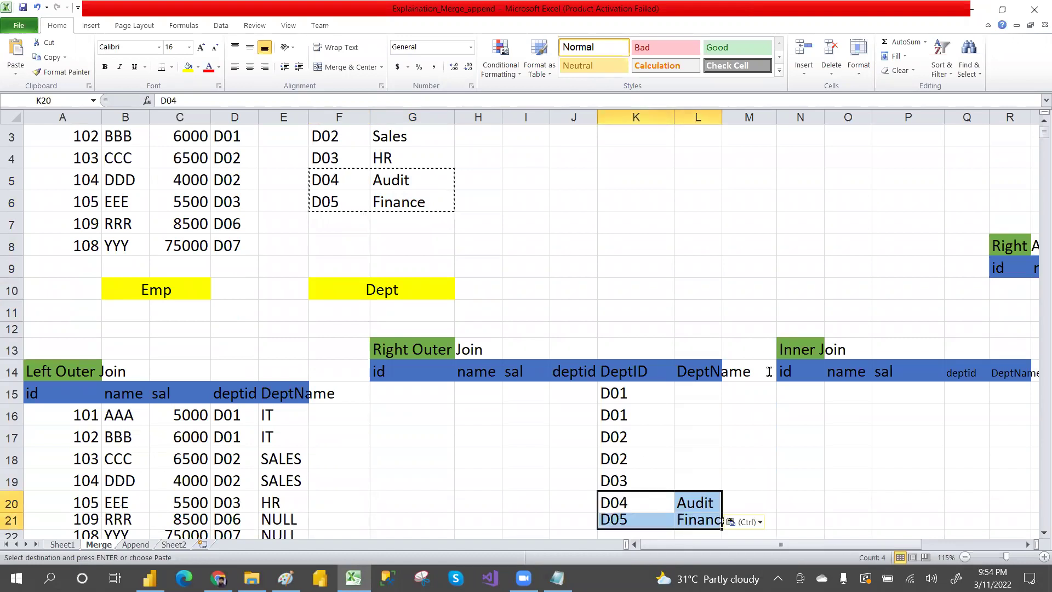
Step: Fill the Right Outer Join's DeptName cells L15:L19 with IT, IT, SALES, SALES and HR
click(680, 390)
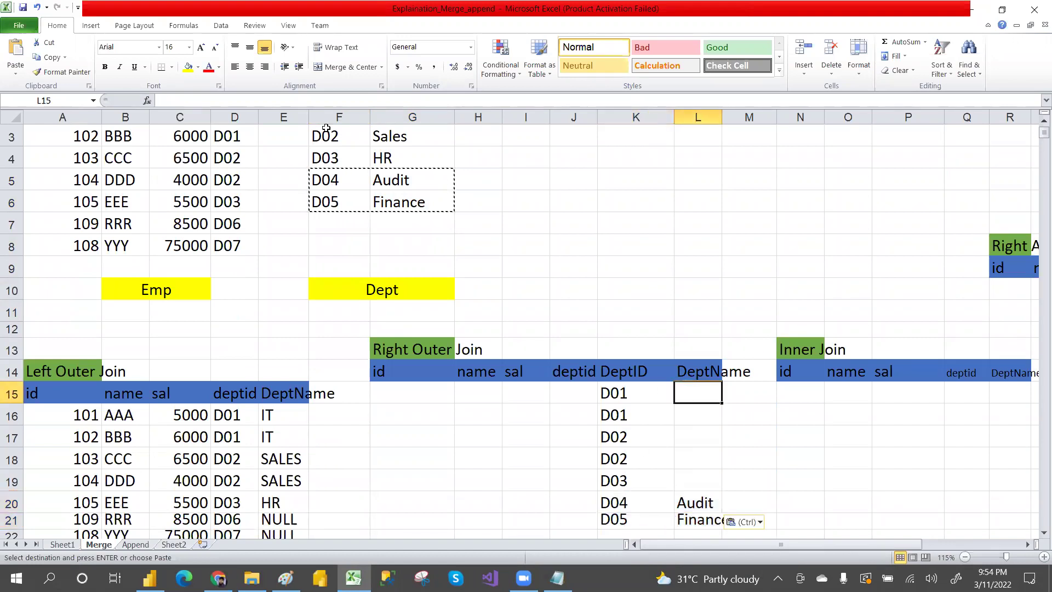
text(IT)
key(Return)
text(IT)
key(Return)
text(SALES)
key(Return)
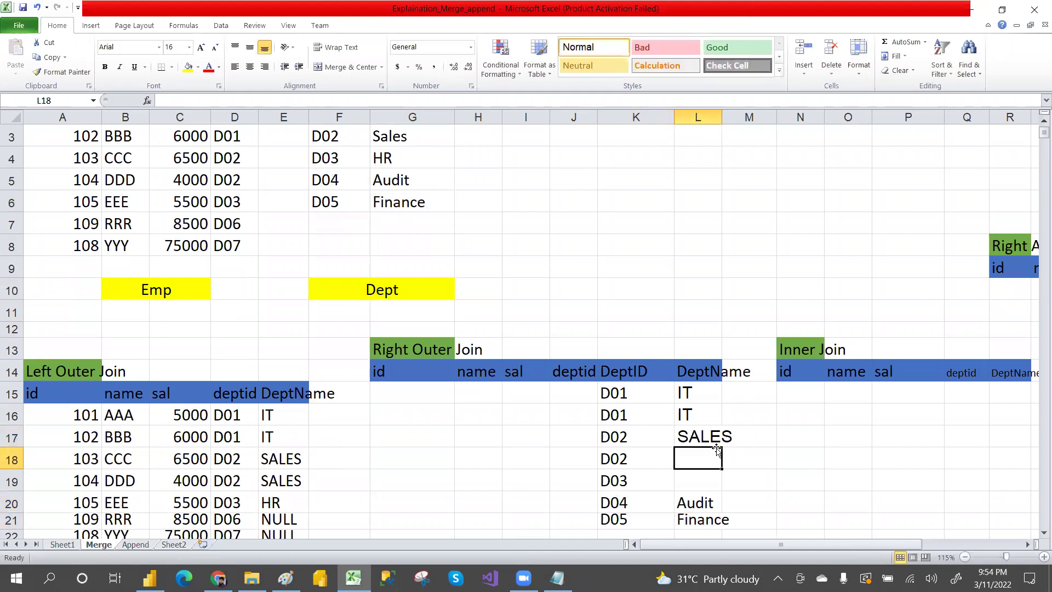
text(SALES)
key(Return)
text(HR)
key(Return)
key(Return)
key(Return)
key(Return)
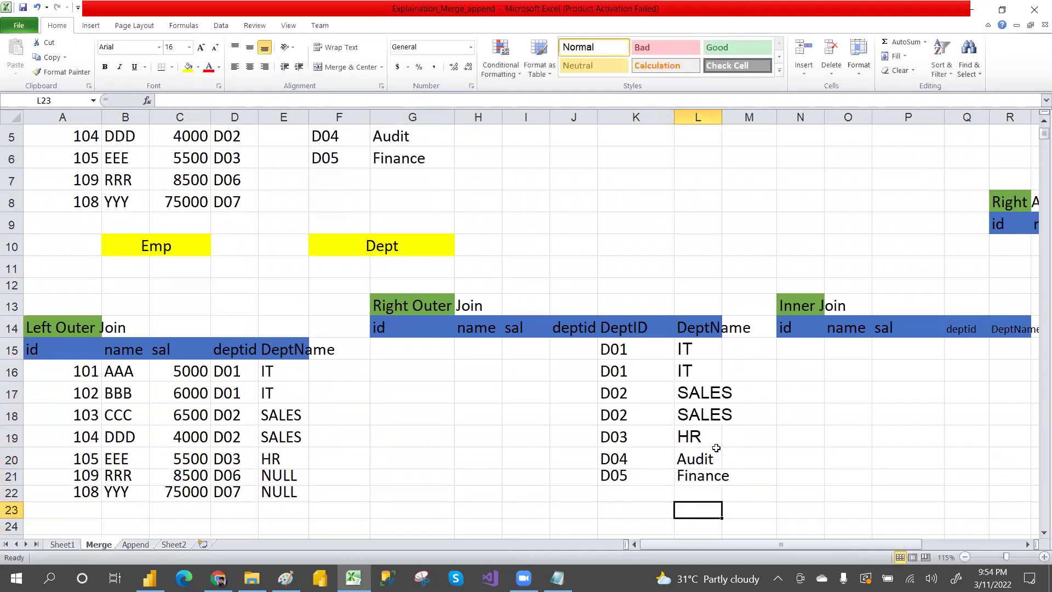
Step: Copy the Emp rows of employees 101 to 105 from A2:D6 into the Right Outer Join table, starting at G15
drag(612, 351, 714, 474)
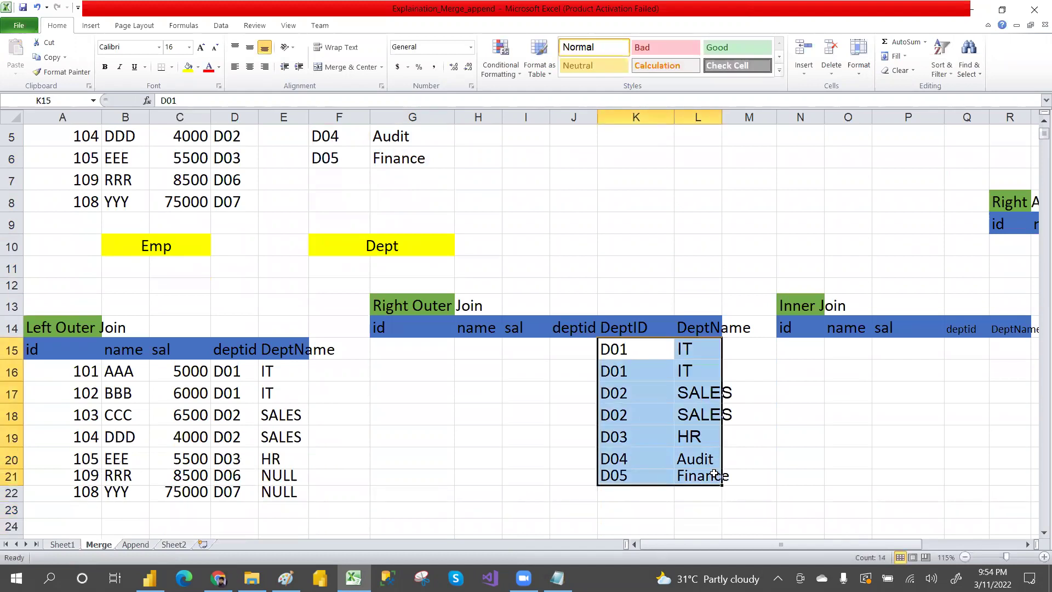
click(668, 445)
drag(376, 351, 568, 432)
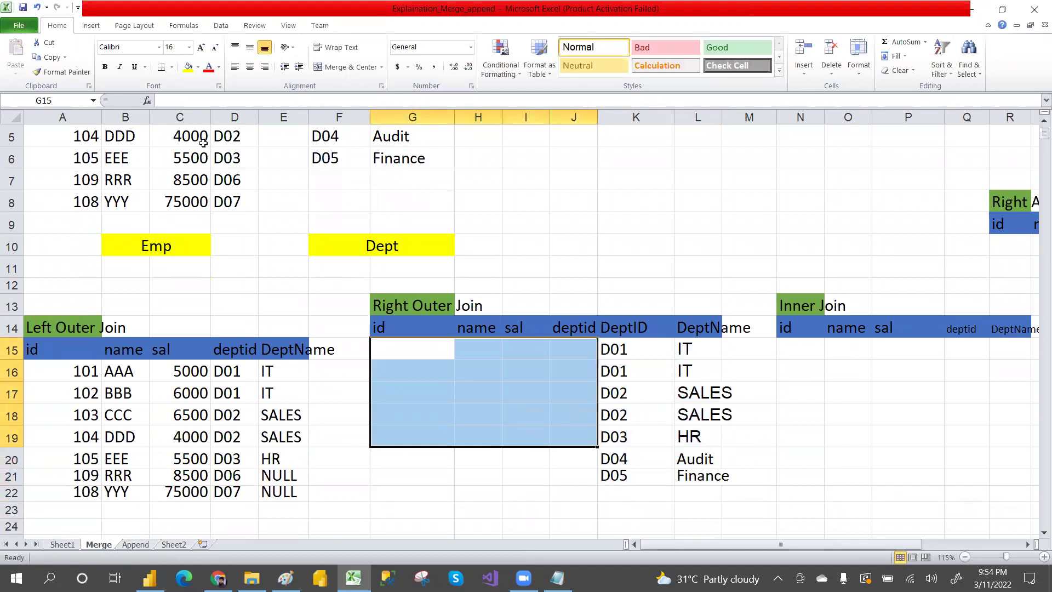
click(235, 164)
key(Up)
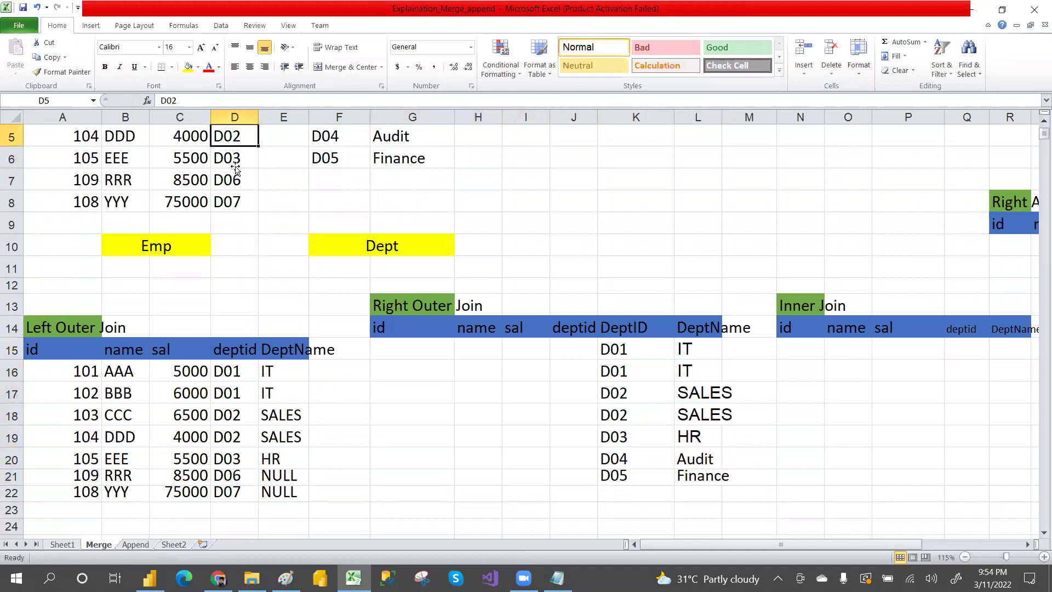
key(Up)
key(Up)
key(Up)
key(Up)
drag(235, 156, 254, 230)
drag(35, 156, 217, 247)
key(ctrl+c)
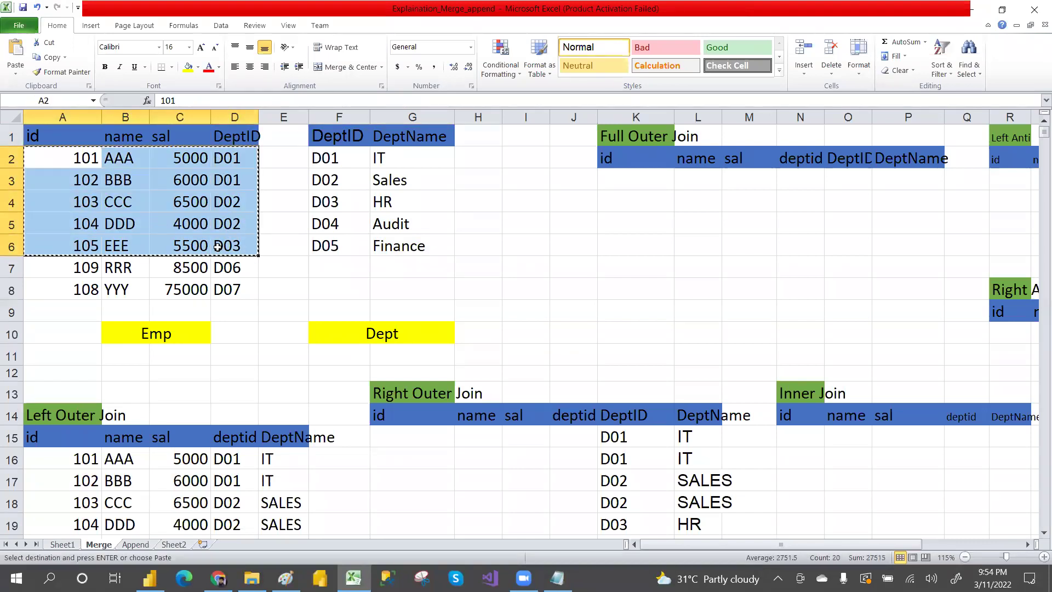
click(536, 321)
key(Down)
key(Down)
key(Down)
key(Down)
key(Down)
key(Down)
key(Down)
key(Down)
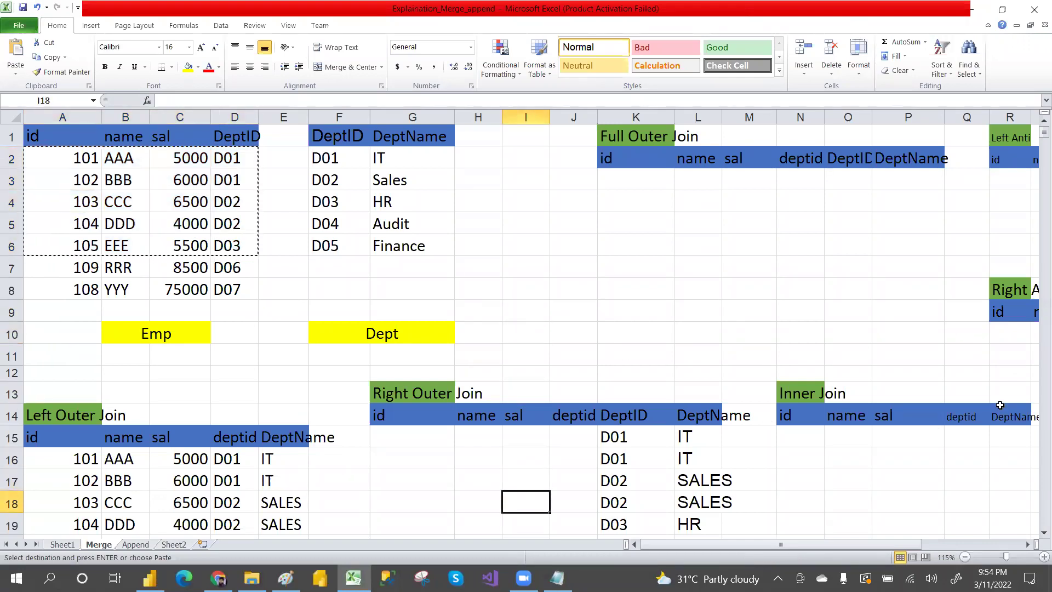
mouse_move(1036, 135)
mouse_down()
mouse_move(1036, 149)
mouse_move(1035, 137)
mouse_up()
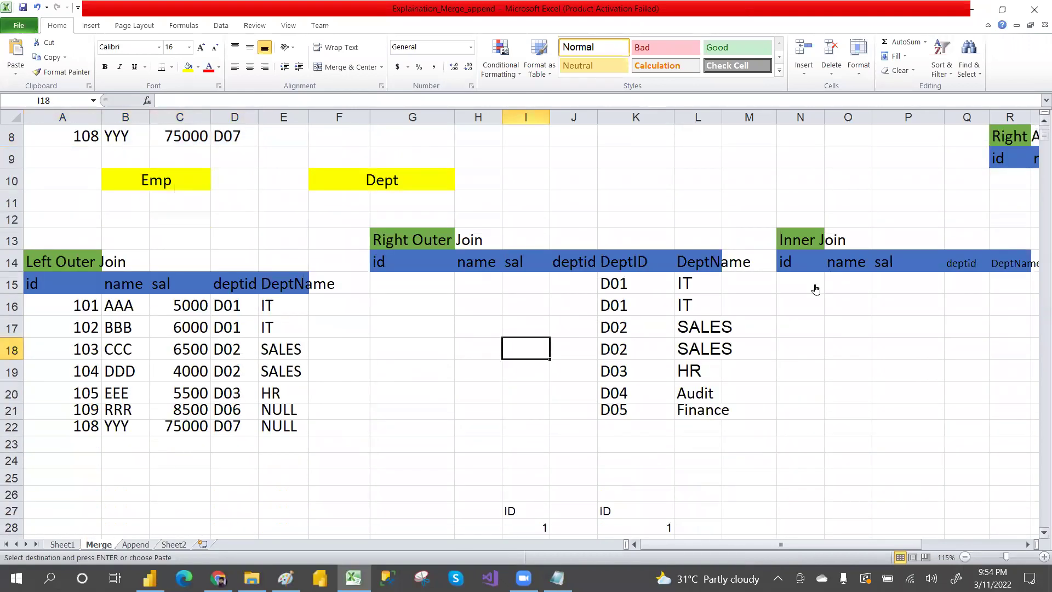
click(428, 288)
key(ctrl+v)
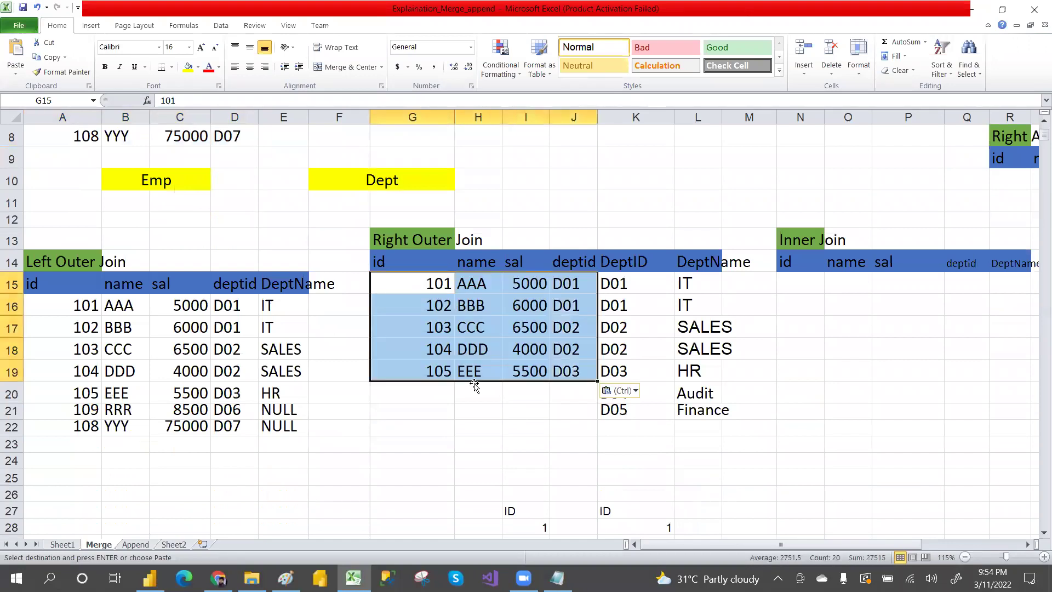
Step: Check the Emp table for employees matching D04 and D05, and compare both sides of the Right Outer Join table
click(552, 390)
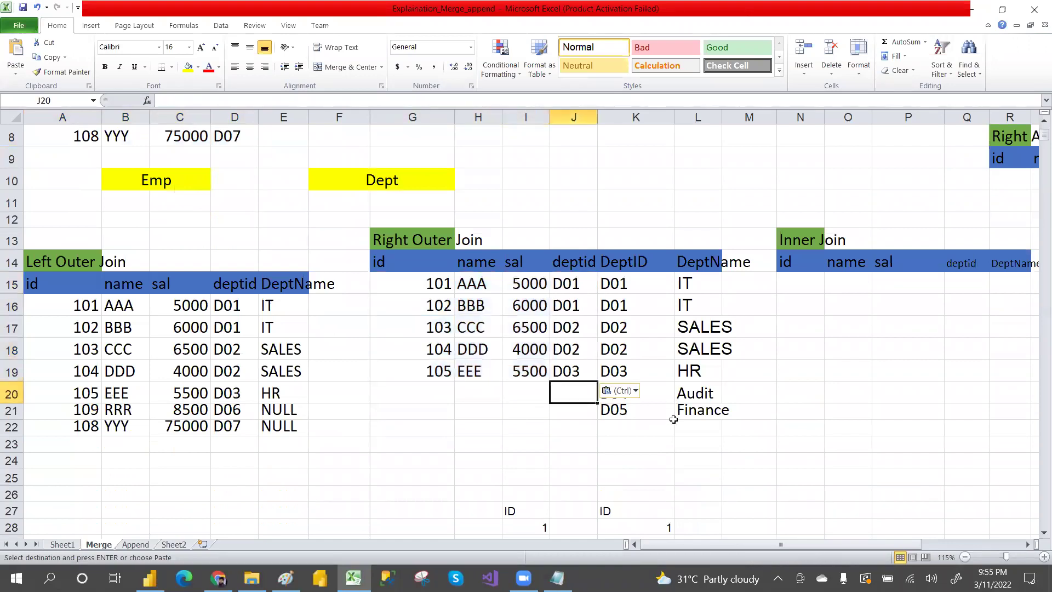
click(289, 165)
key(Up)
key(Up)
key(Up)
key(Up)
key(Up)
key(Up)
key(Up)
key(Left)
key(Left)
key(Left)
key(Left)
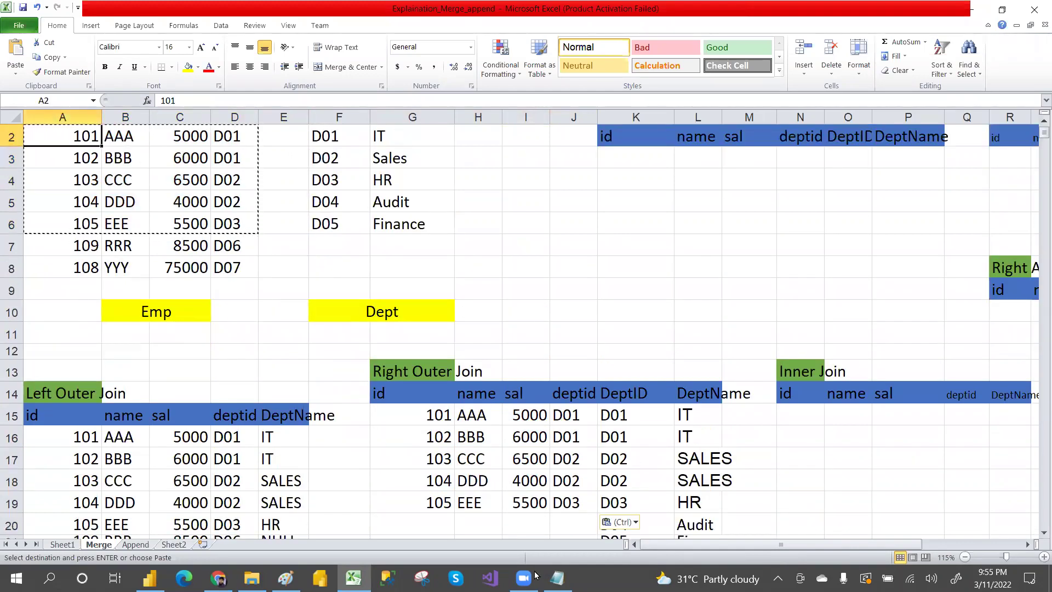
click(561, 523)
key(Down)
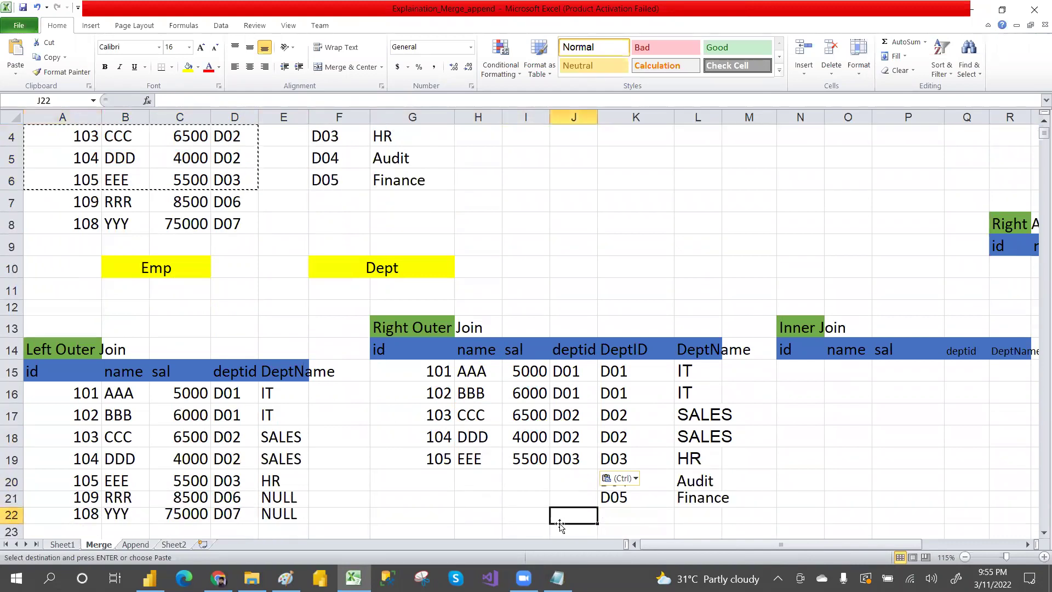
key(Escape)
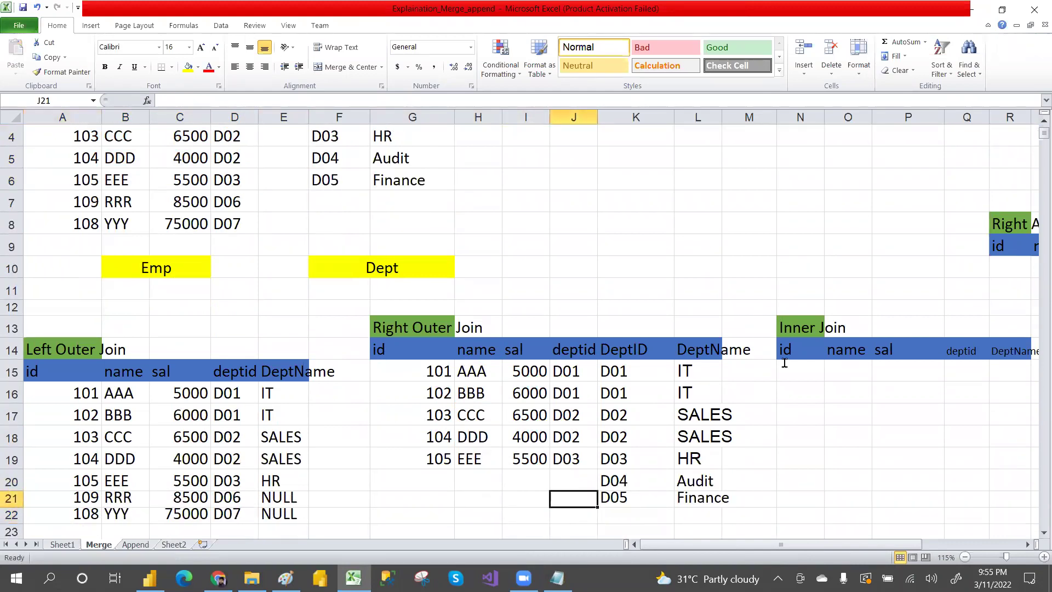
drag(622, 373, 734, 488)
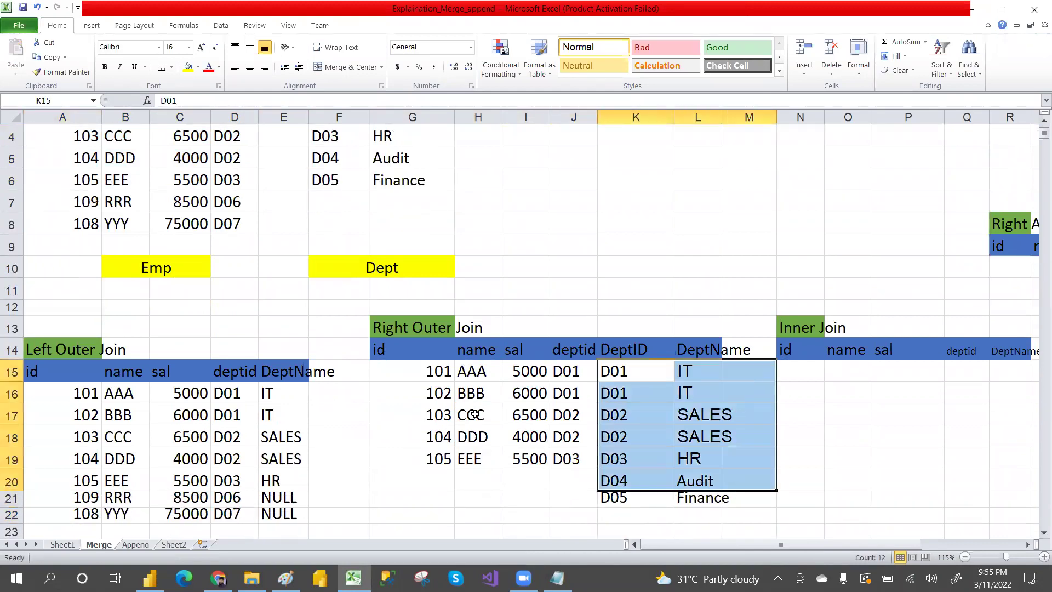
drag(391, 375, 537, 455)
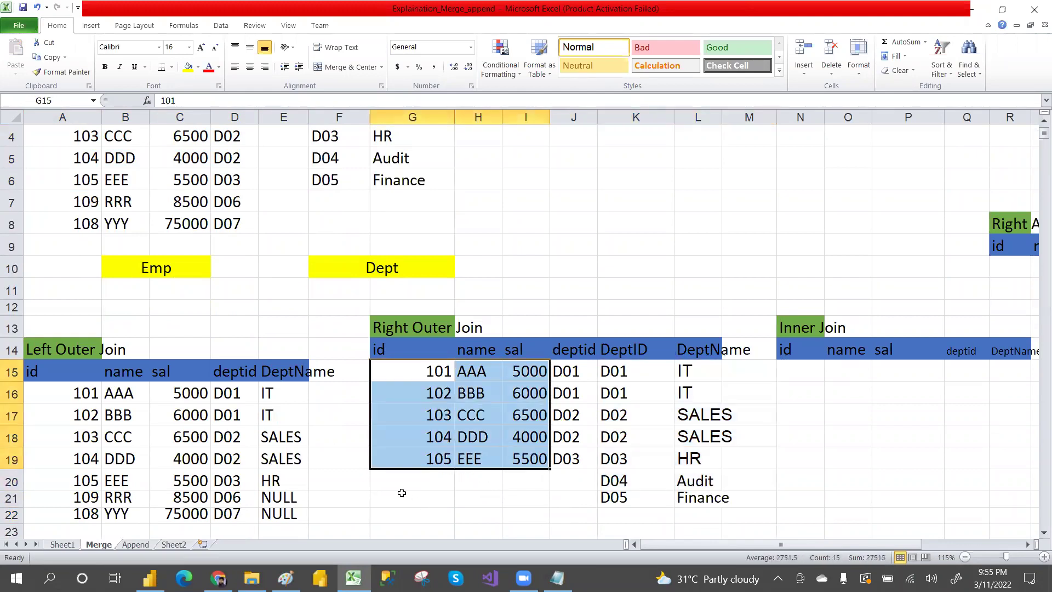
Step: Enter NULL for id, name, sal and deptid in G20:J20, the Right Outer Join's D04 row
click(414, 483)
text(NULL)
key(Tab)
text(NULL)
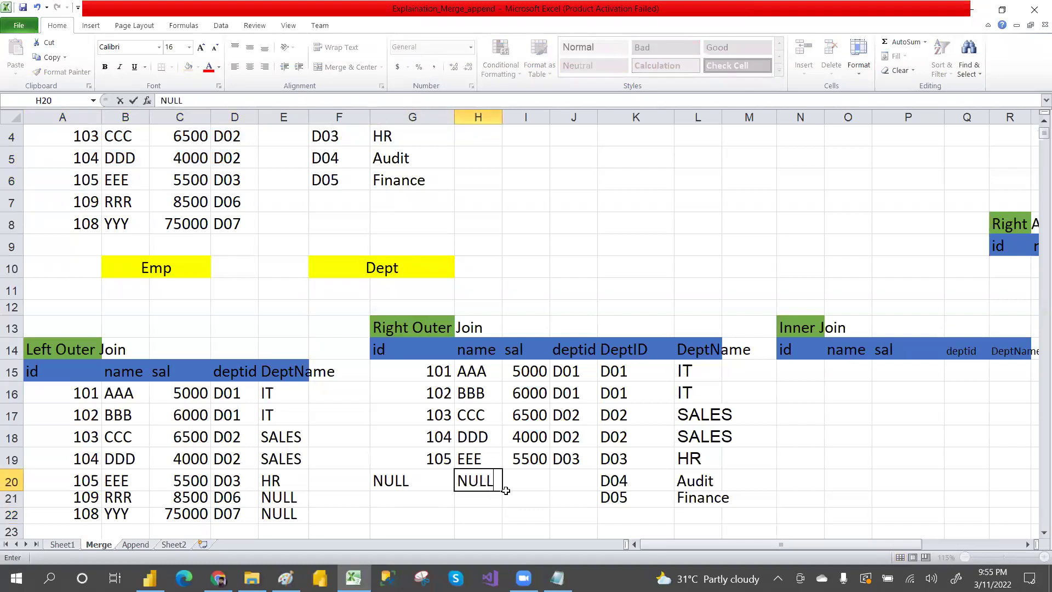
key(Tab)
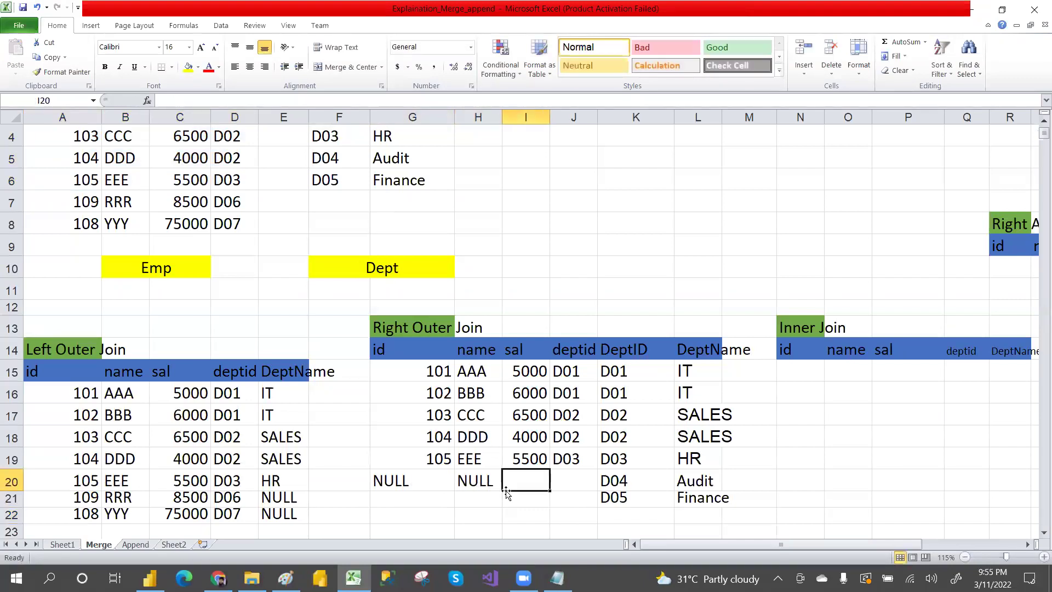
text(NULL)
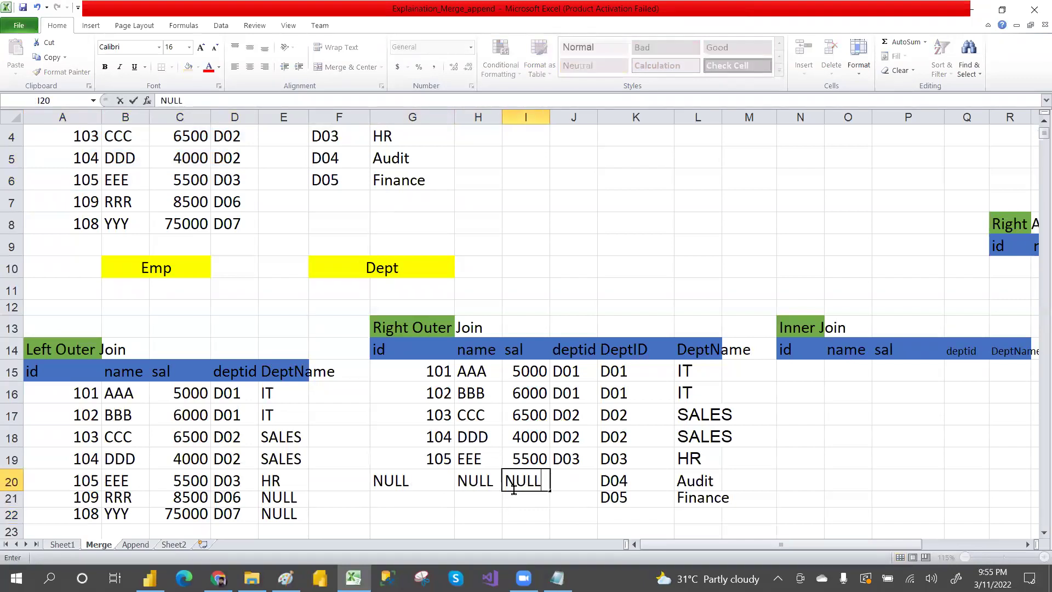
key(Tab)
text(NULL)
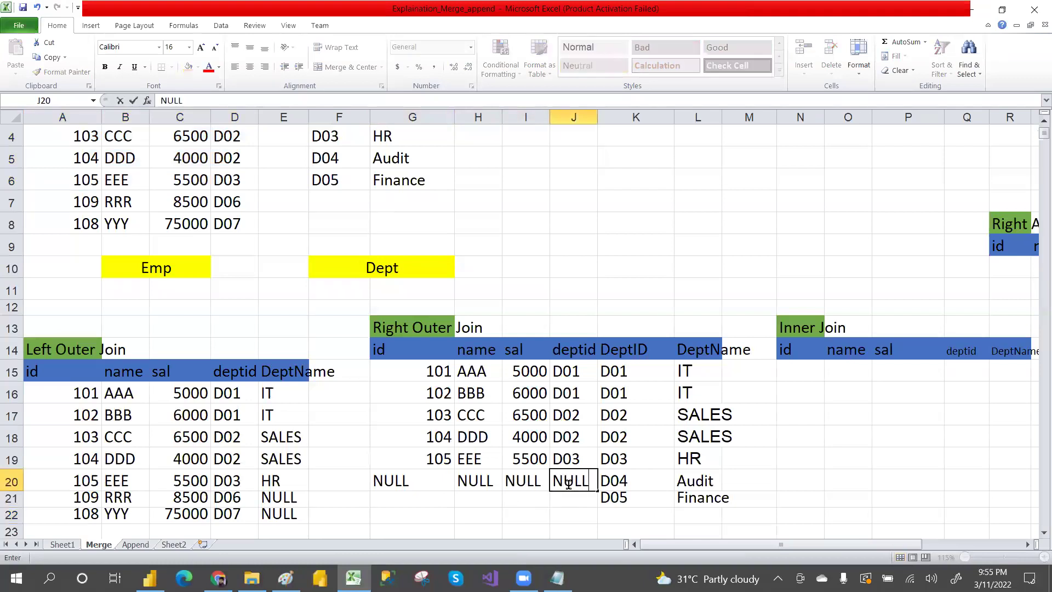
Step: Enter NULL for id, name, sal and deptid in G21:J21, the Right Outer Join's D05 row
click(422, 500)
text(NULL)
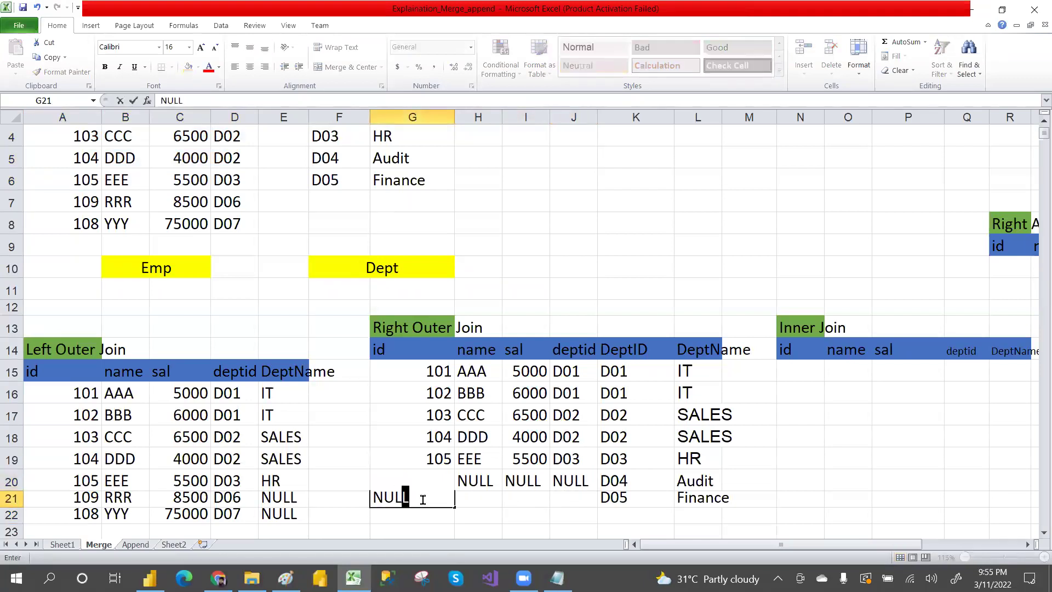
click(483, 504)
text(NULL)
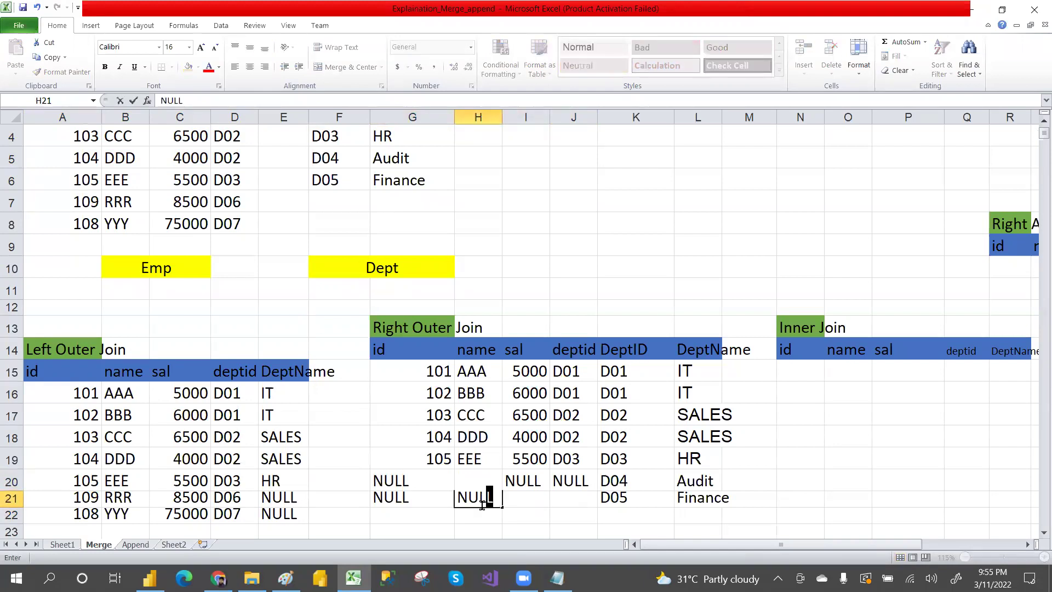
click(529, 503)
text(NULL)
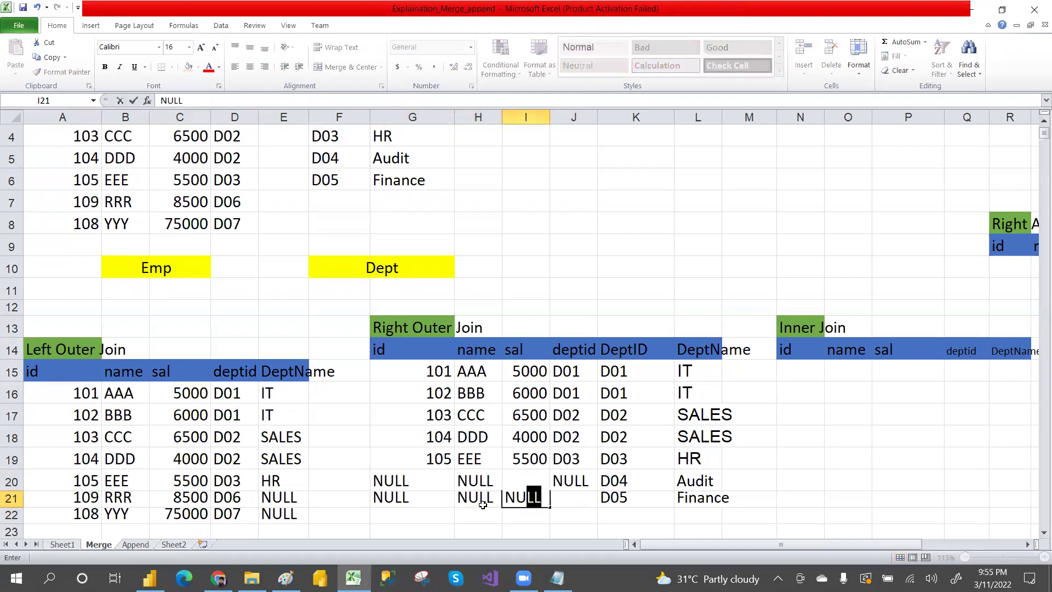
click(570, 503)
text(NULL)
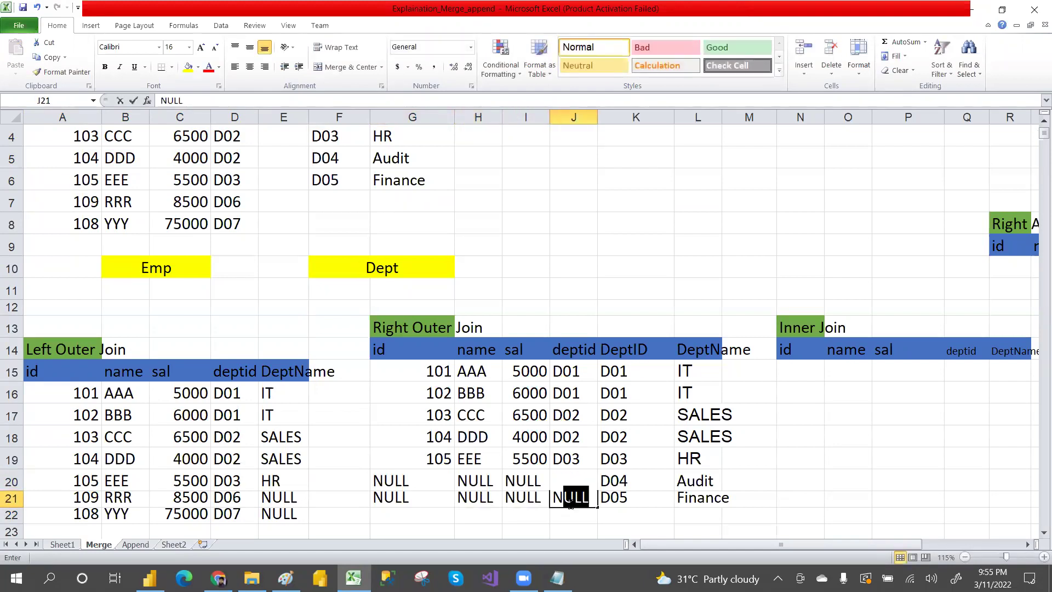
Step: Compare the DeptID columns of the Emp and Dept tables to identify the departments present in both for the Inner Join
click(781, 474)
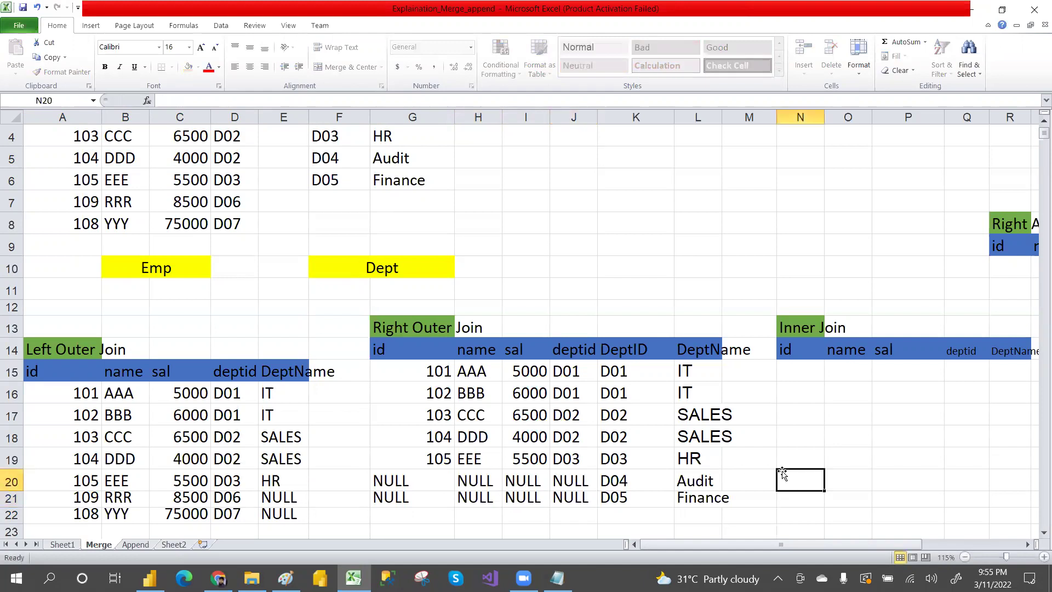
click(600, 308)
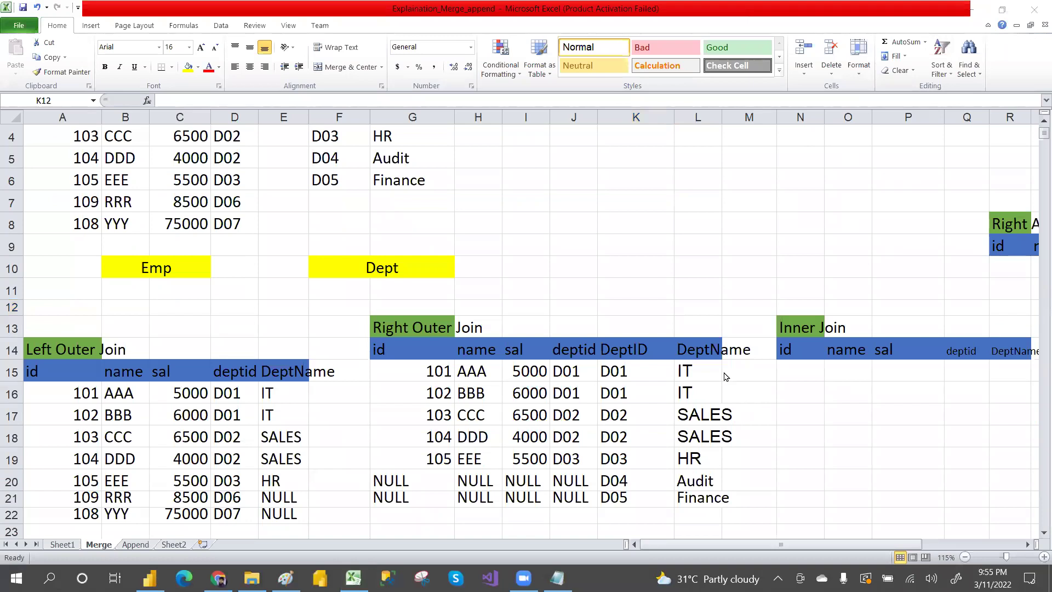
click(748, 546)
scroll(848, 548, right, 5)
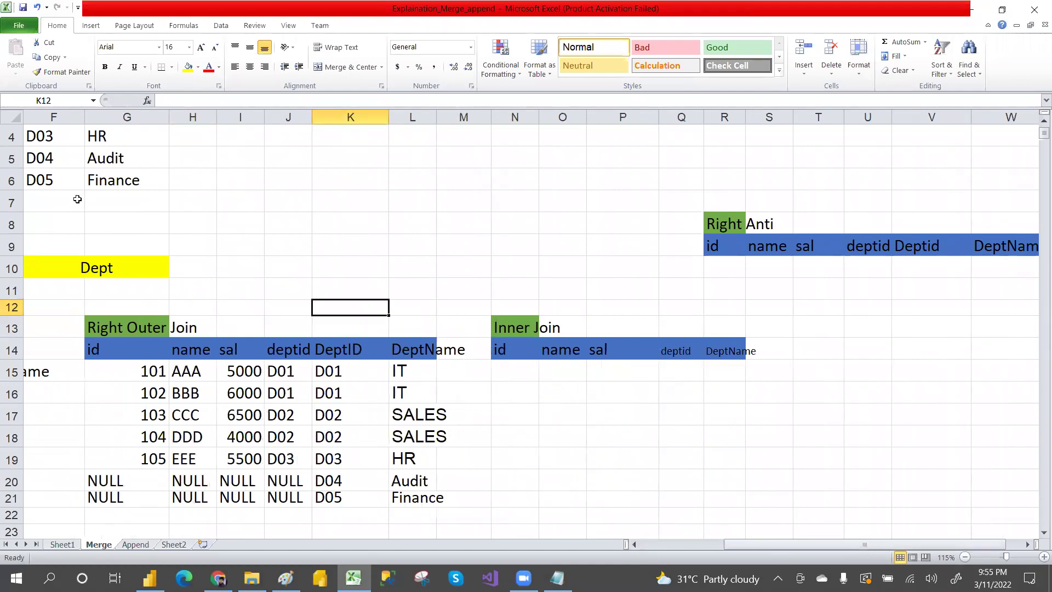
click(76, 165)
key(Up)
key(Left)
key(Left)
key(Left)
key(Left)
key(Left)
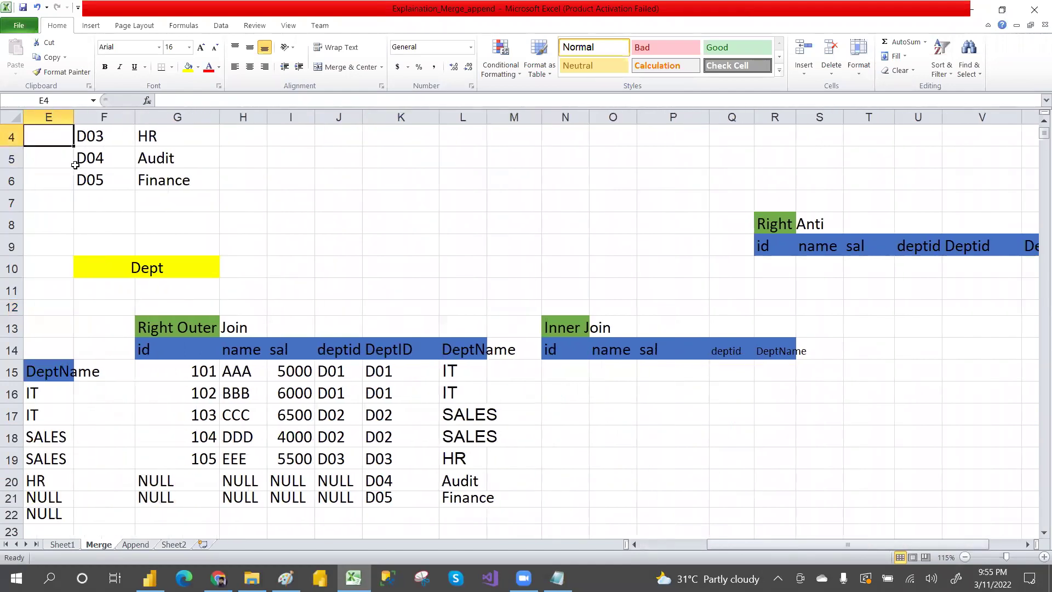
scroll(75, 165, up, 1)
click(75, 164)
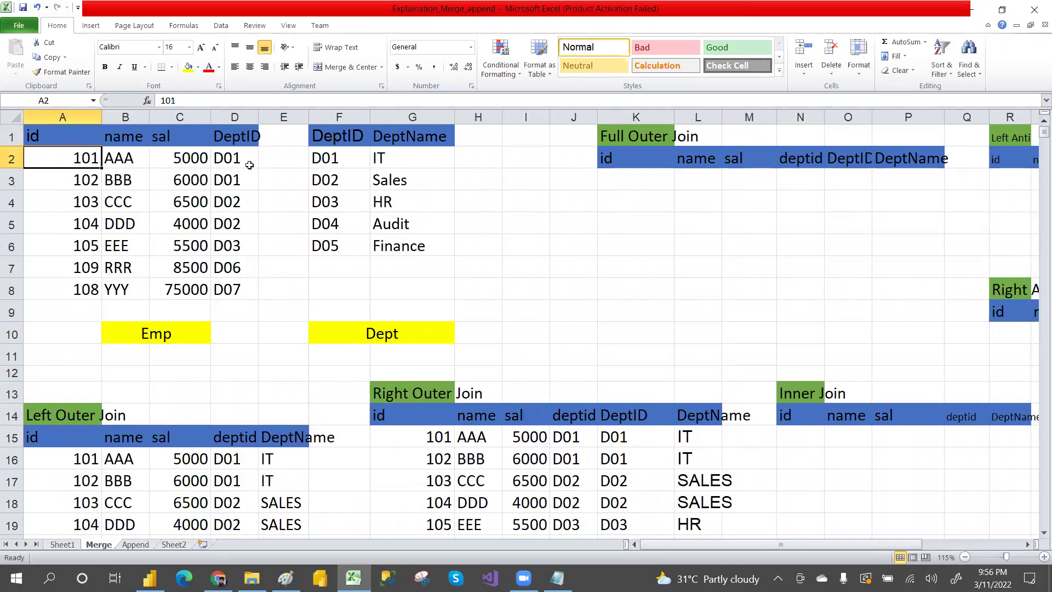
drag(231, 161, 230, 244)
drag(327, 164, 327, 203)
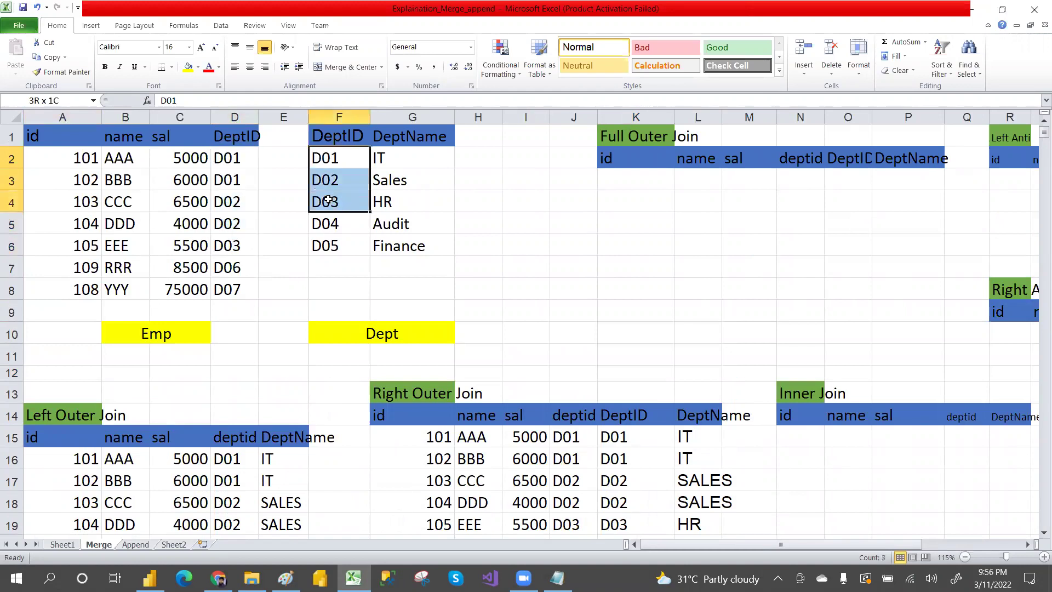
drag(231, 155, 233, 254)
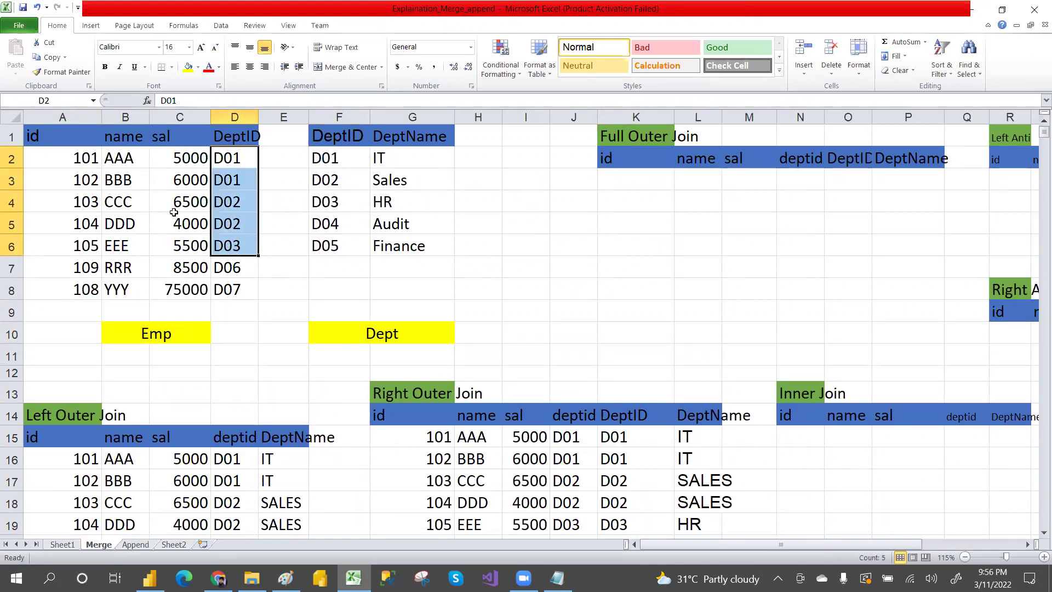
Step: Copy the Emp rows of employees 101 to 105 from A2:D6 into the Inner Join table, starting at N15
drag(44, 157, 231, 245)
key(ctrl+c)
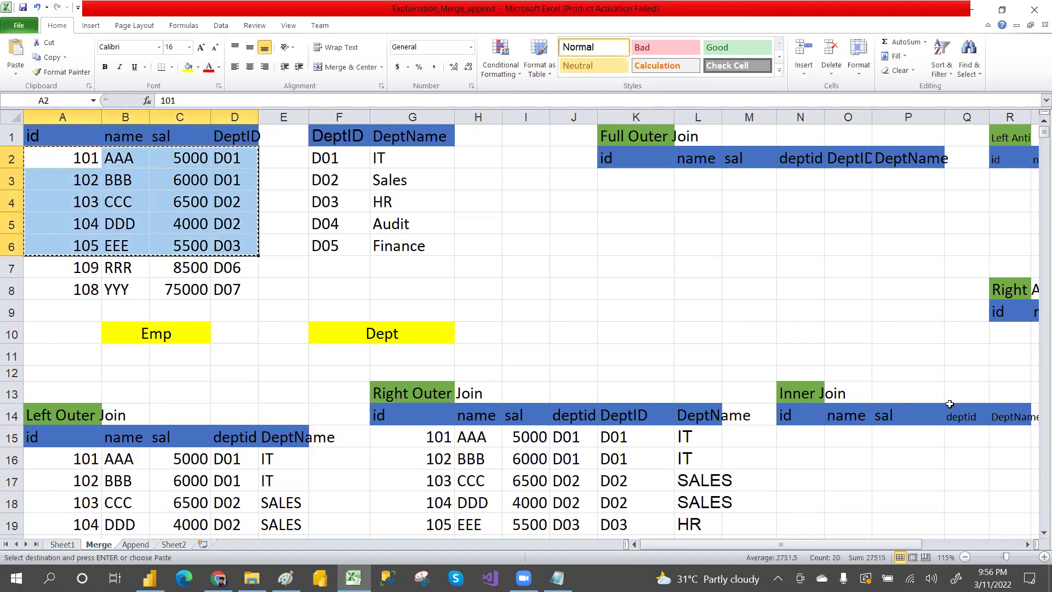
click(793, 435)
key(ctrl+v)
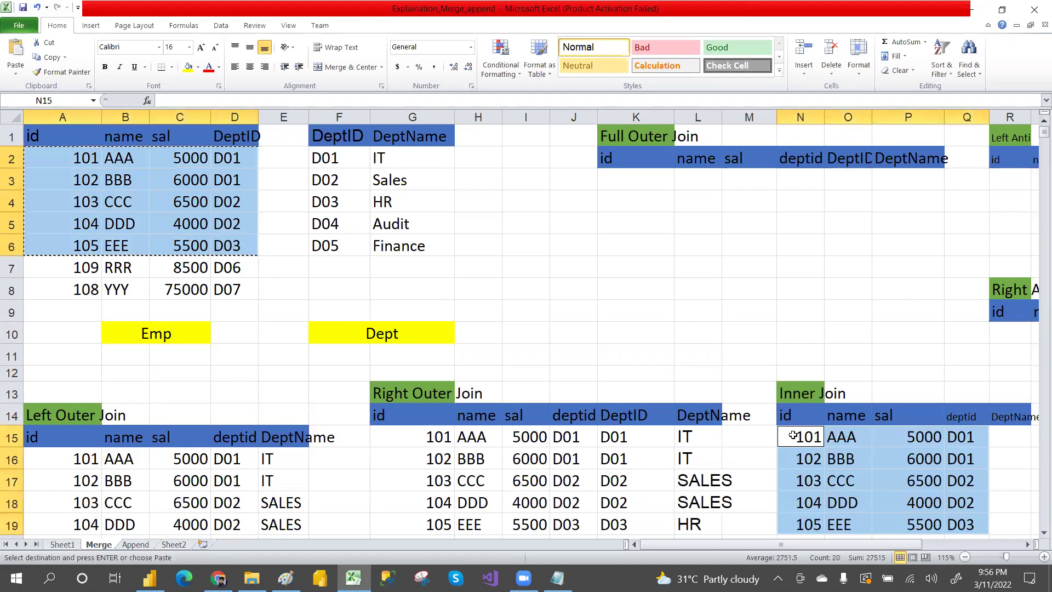
Step: Enter the Inner Join's DeptName values IT, IT, SALES, SALES and HR in R15:R19
click(1004, 439)
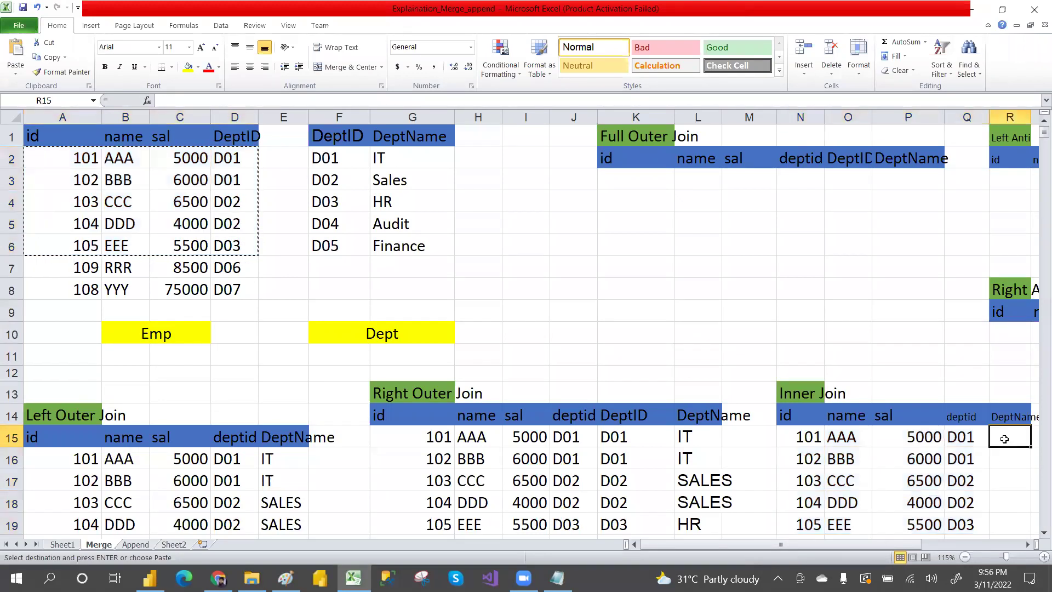
click(385, 160)
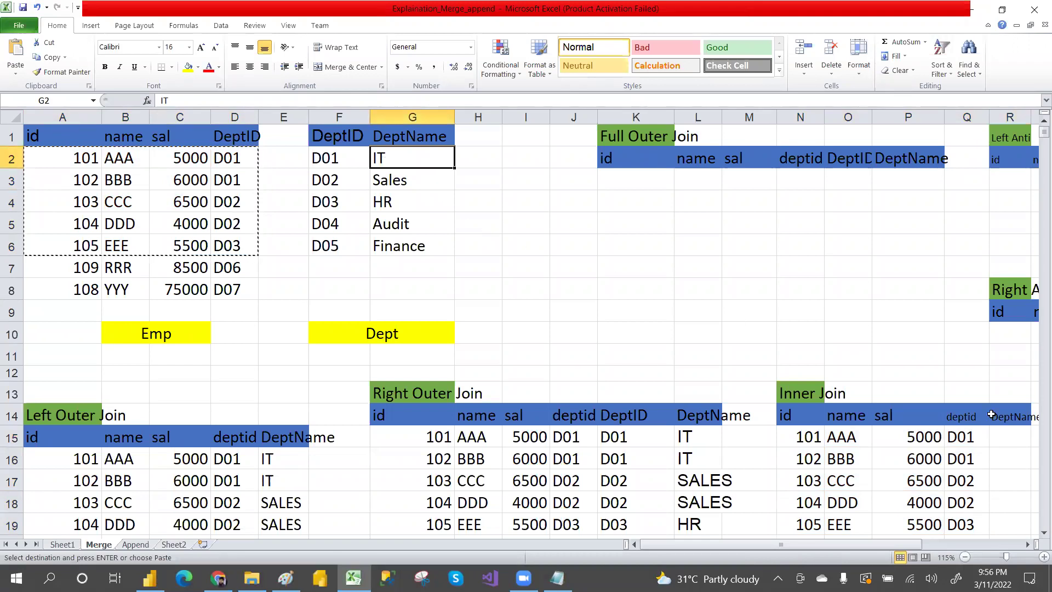
click(1000, 437)
text(IT)
key(Return)
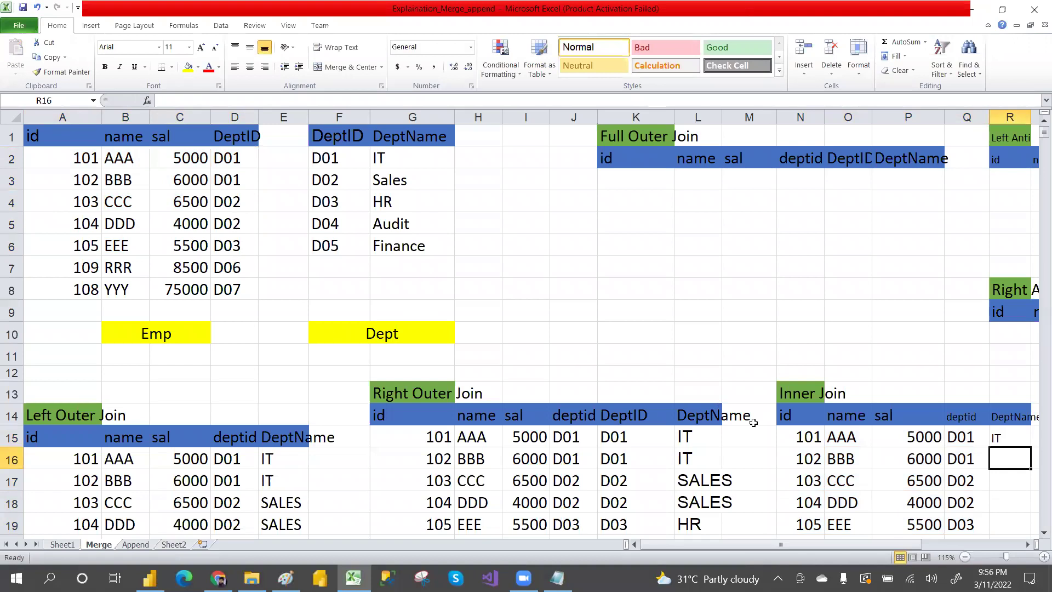
text(IT)
key(Return)
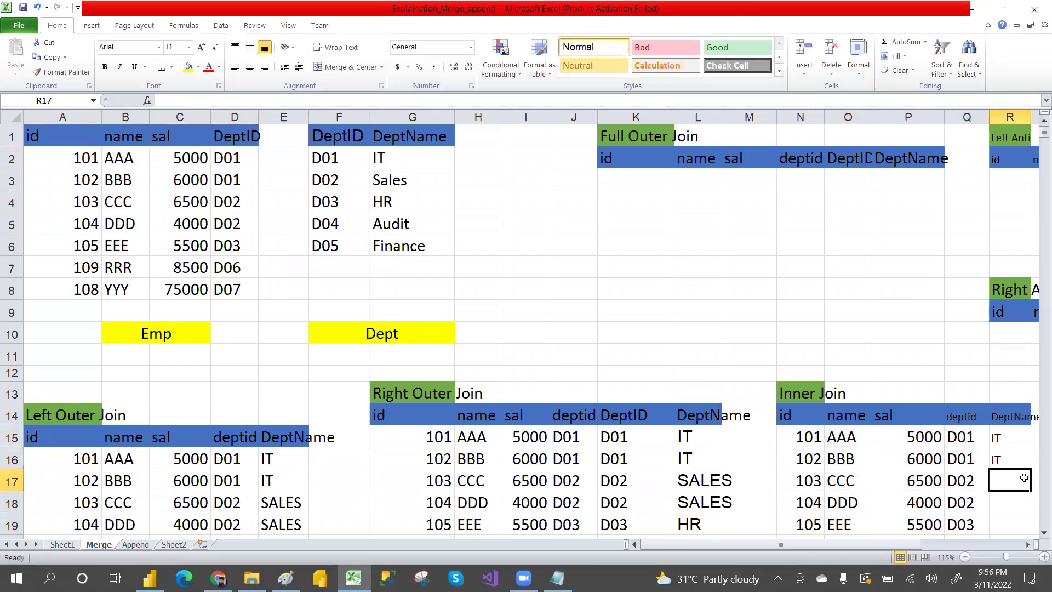
text(SALES)
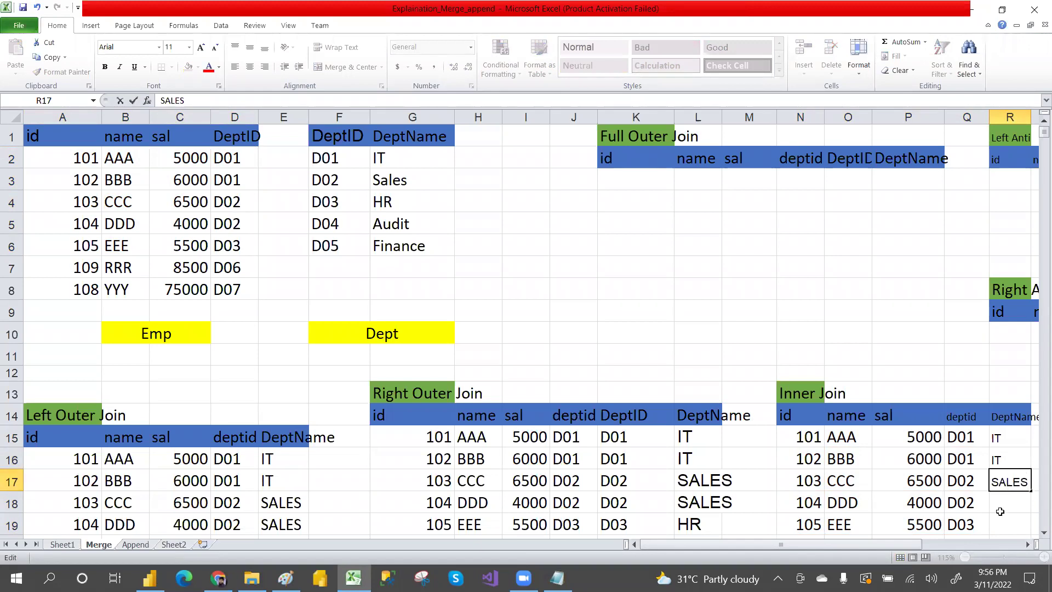
key(Return)
text(SALES)
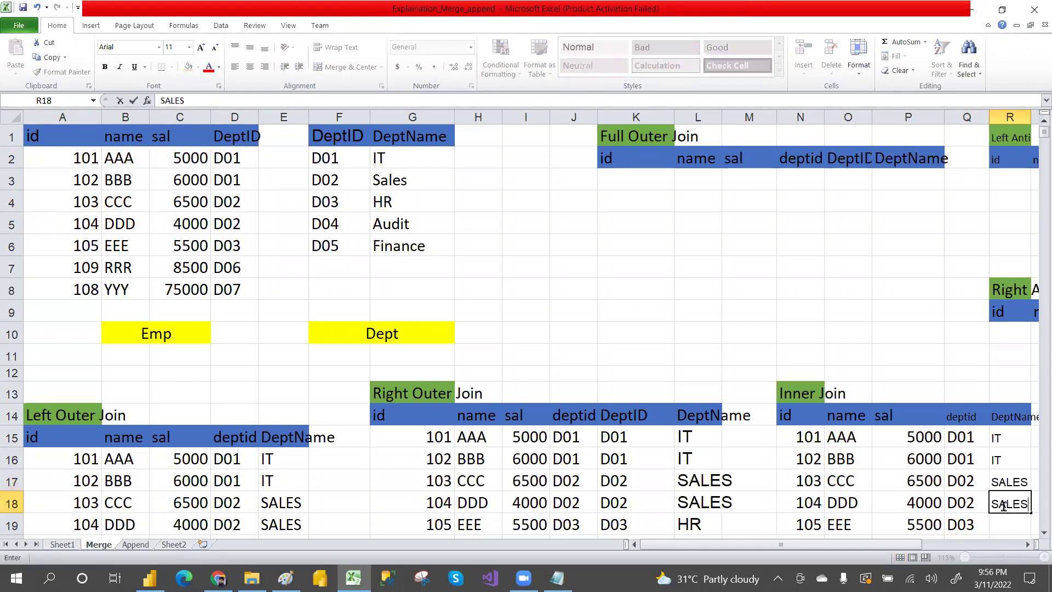
key(Return)
text(HR)
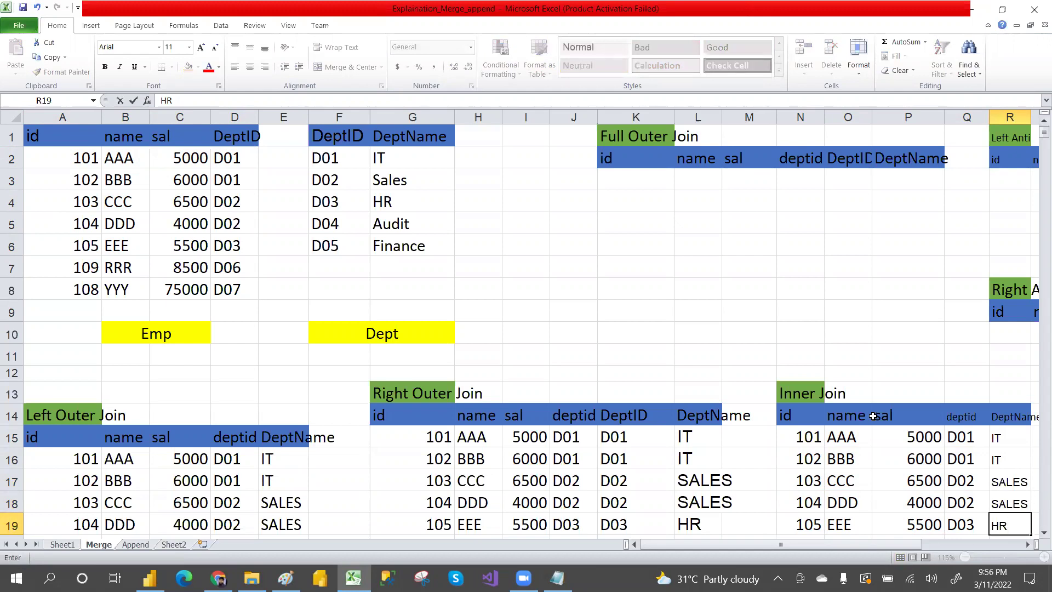
Step: Auto-fit the width of column N so that it fits the Inner Join heading
drag(883, 548, 907, 551)
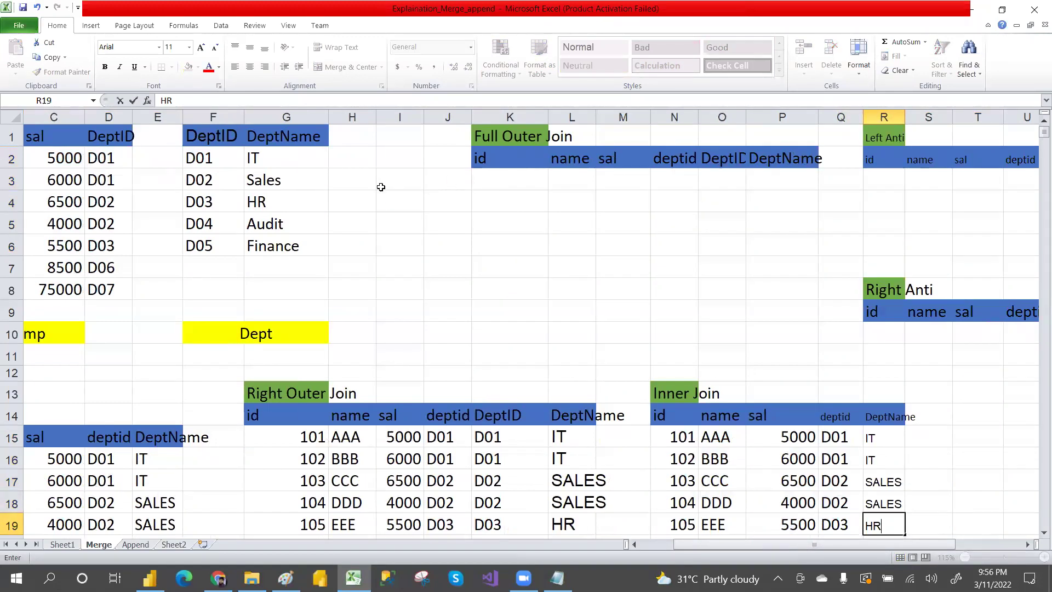
click(697, 117)
double_click(698, 117)
click(538, 225)
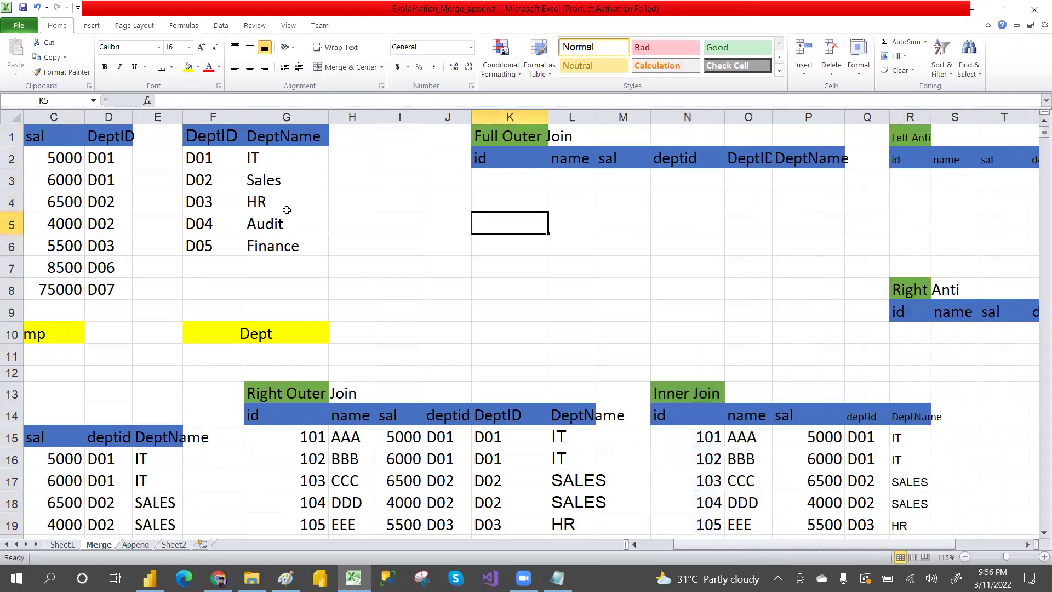
Step: Copy all Emp rows from A2:D8 into the Full Outer Join table, starting at K3
click(116, 201)
key(Home)
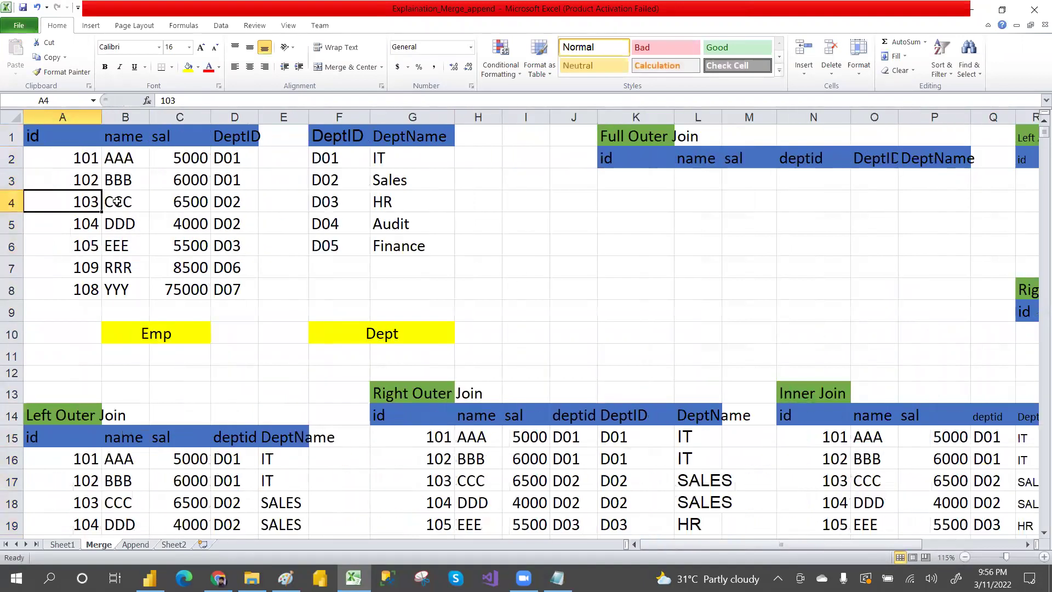
drag(43, 156, 235, 284)
key(ctrl+c)
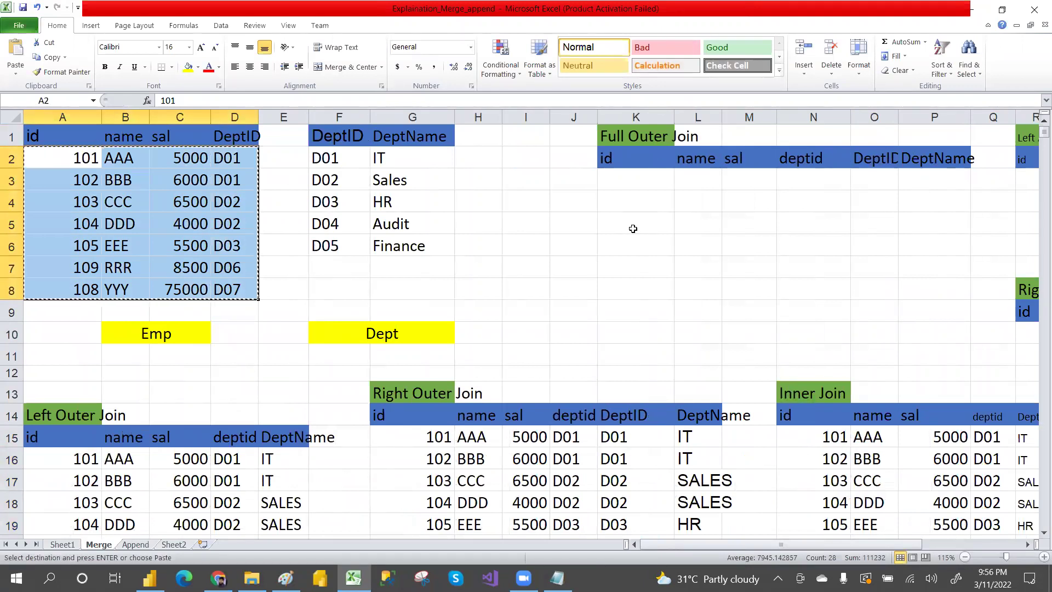
click(636, 177)
key(ctrl+v)
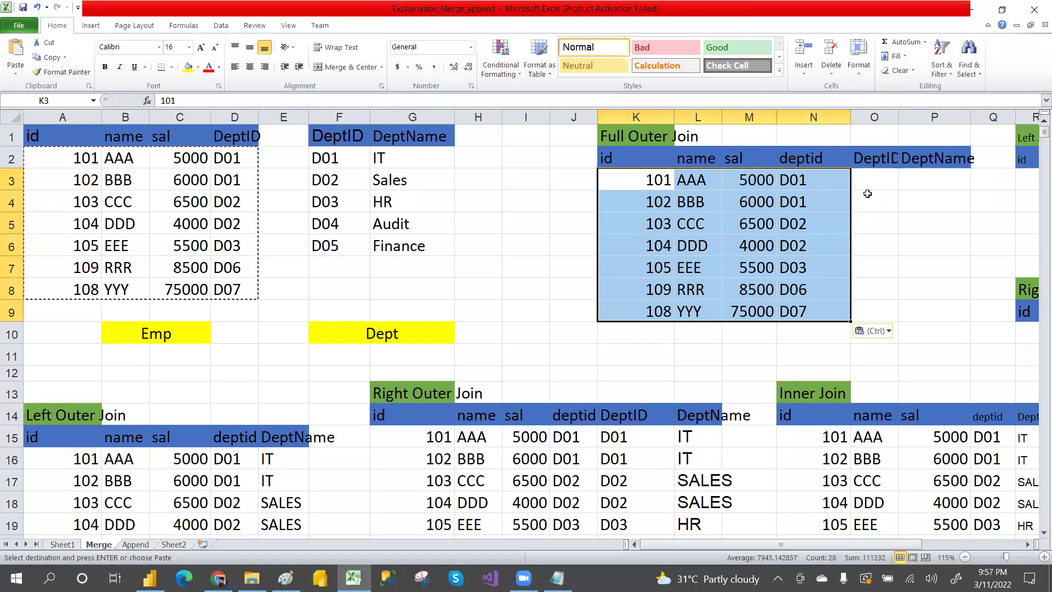
Step: Copy the matching deptid values D01 to D03 from N3:N7 into the Full Outer Join's DeptID column, starting at O3
click(800, 201)
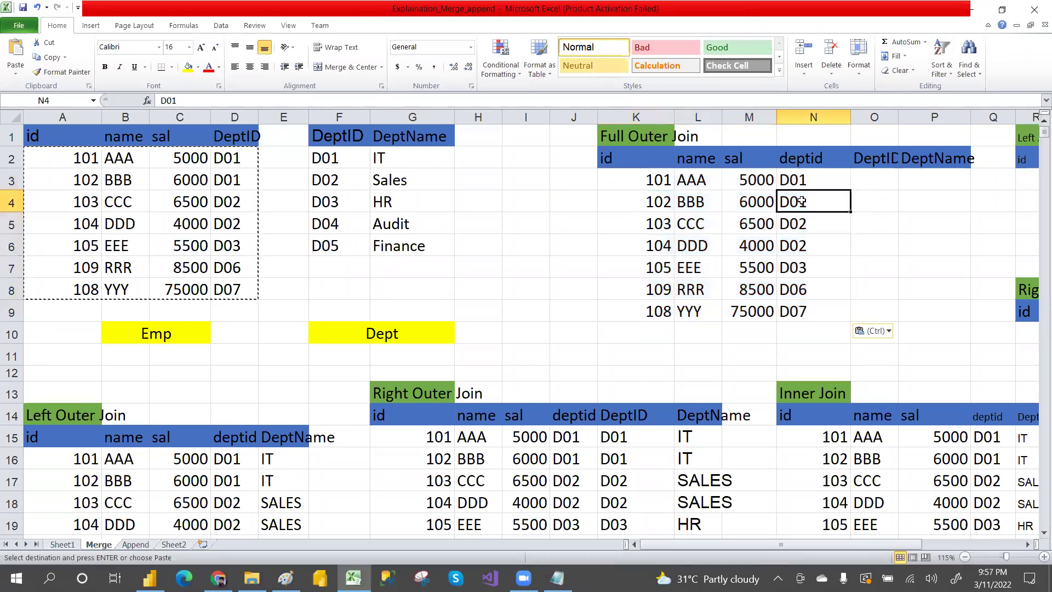
drag(798, 176, 799, 261)
key(ctrl+c)
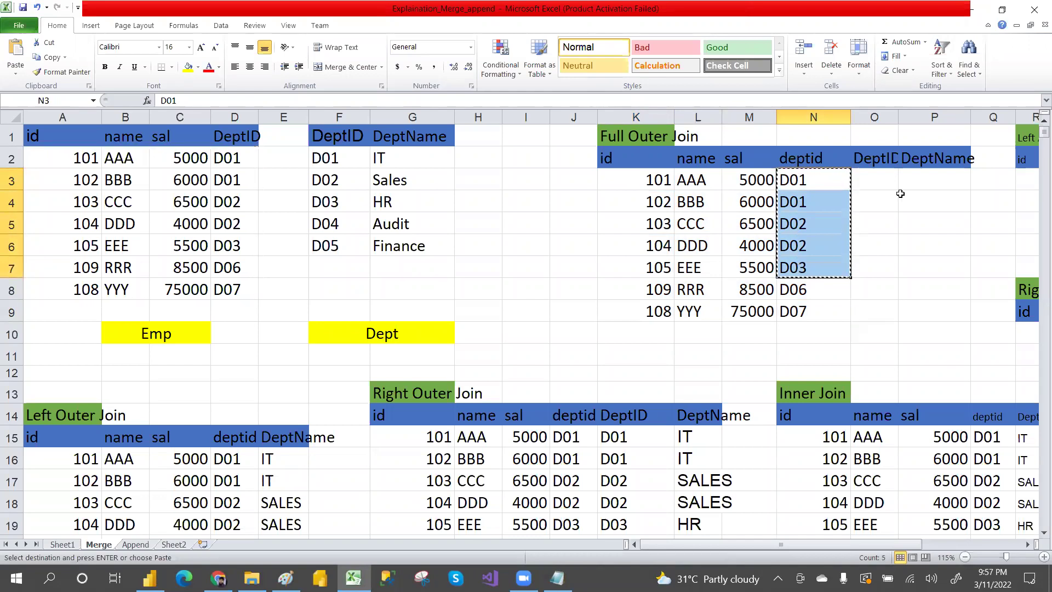
click(869, 180)
key(ctrl+v)
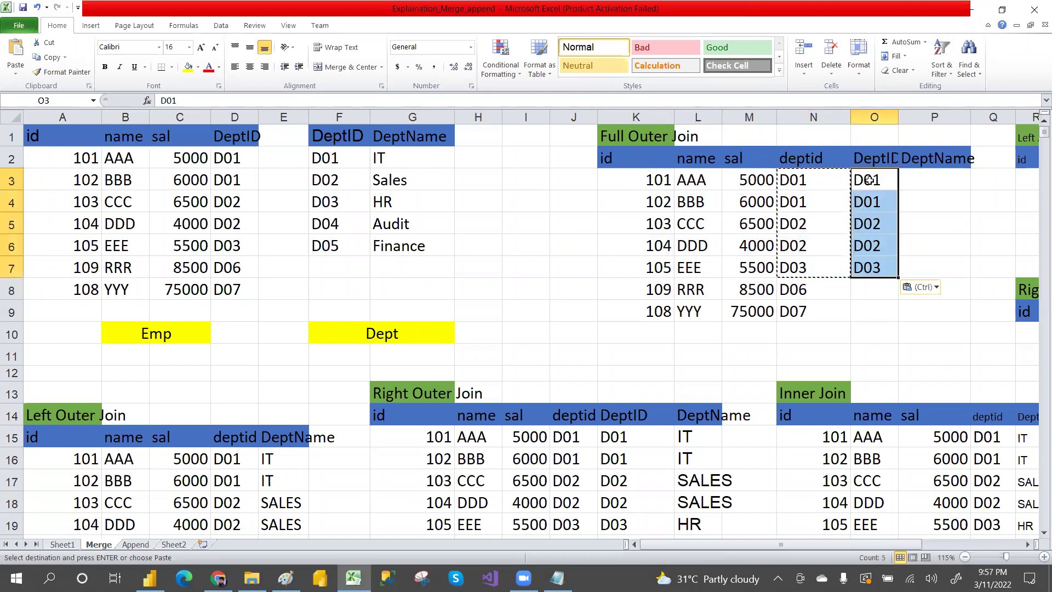
Step: Enter NULL as the DeptID of employees 109 and 108 in O8:O9 of the Full Outer Join table
click(867, 290)
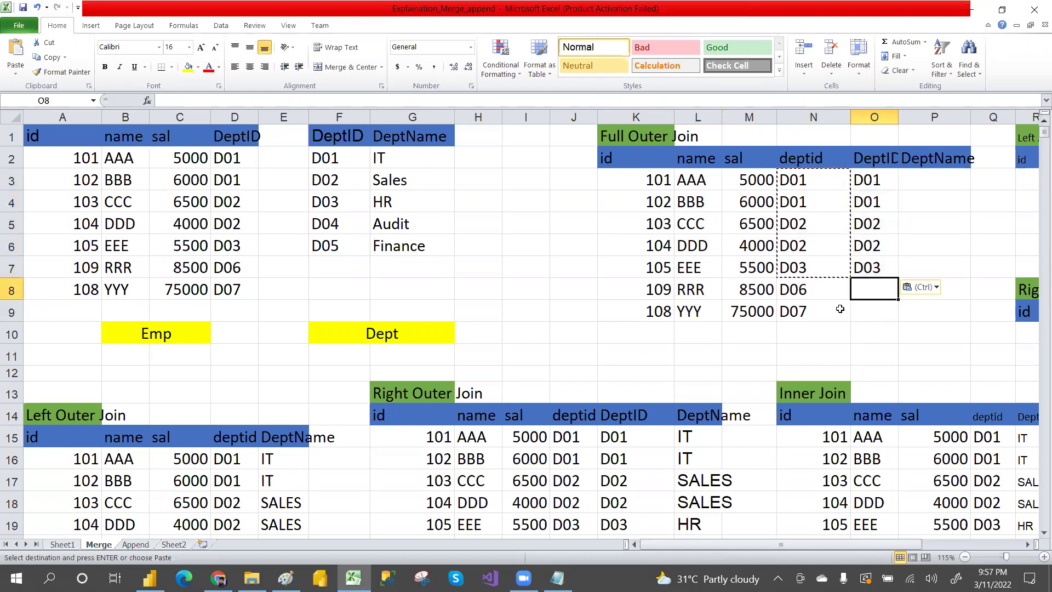
text(NULL)
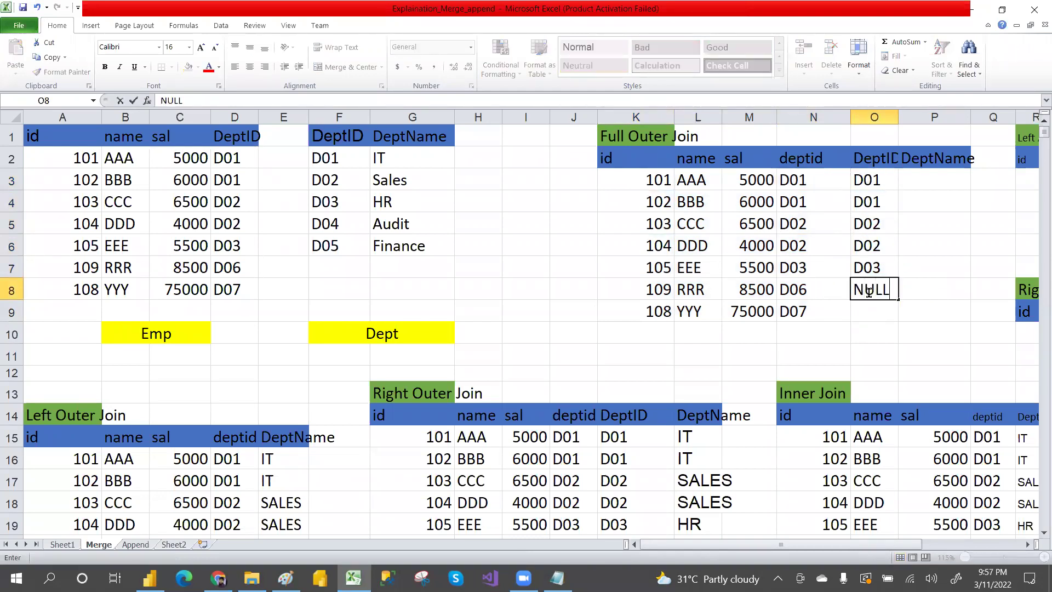
key(Return)
text(NULL)
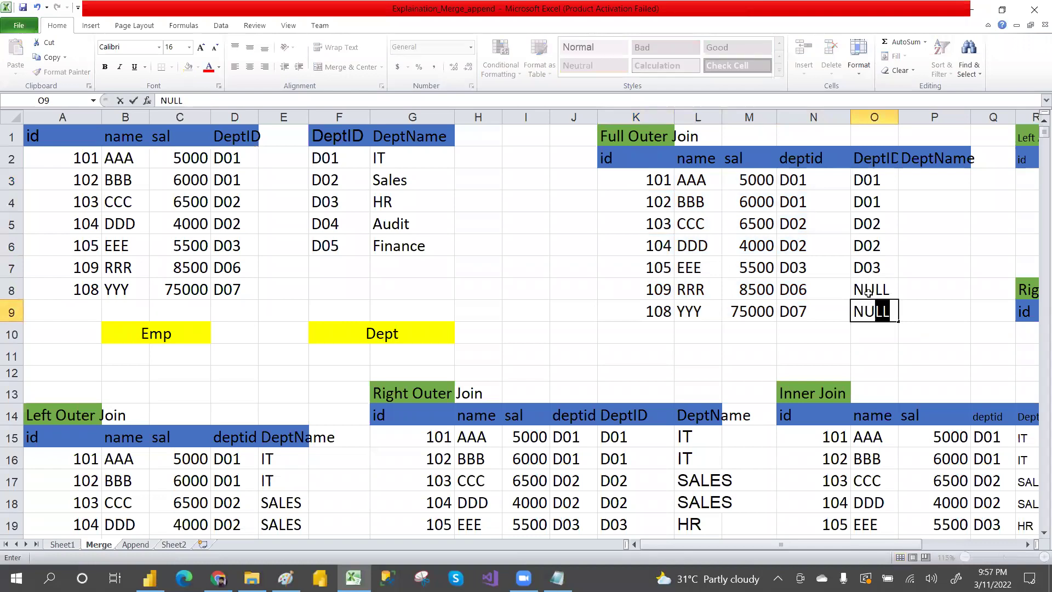
key(Return)
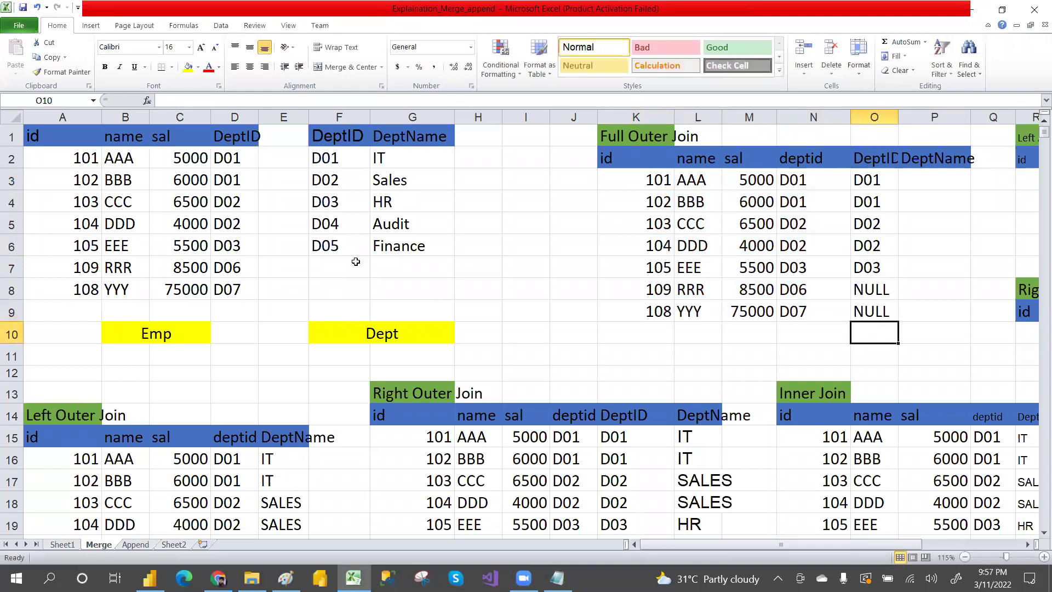
Step: Copy the D04 Audit and D05 Finance rows from the Dept table into the Full Outer Join table, starting at O10
drag(327, 225, 399, 246)
key(ctrl+c)
click(874, 333)
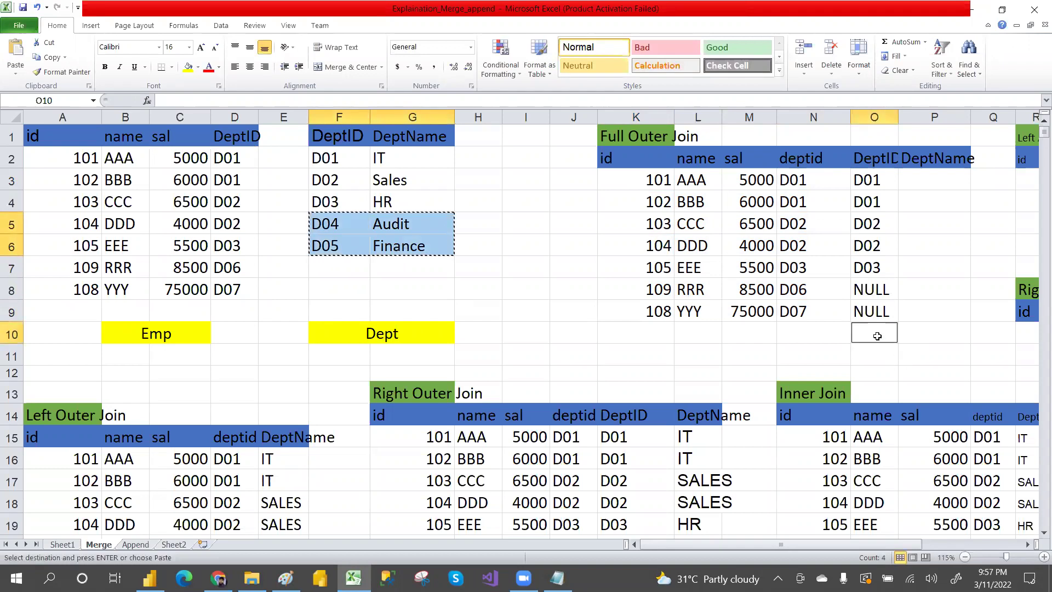
key(ctrl+v)
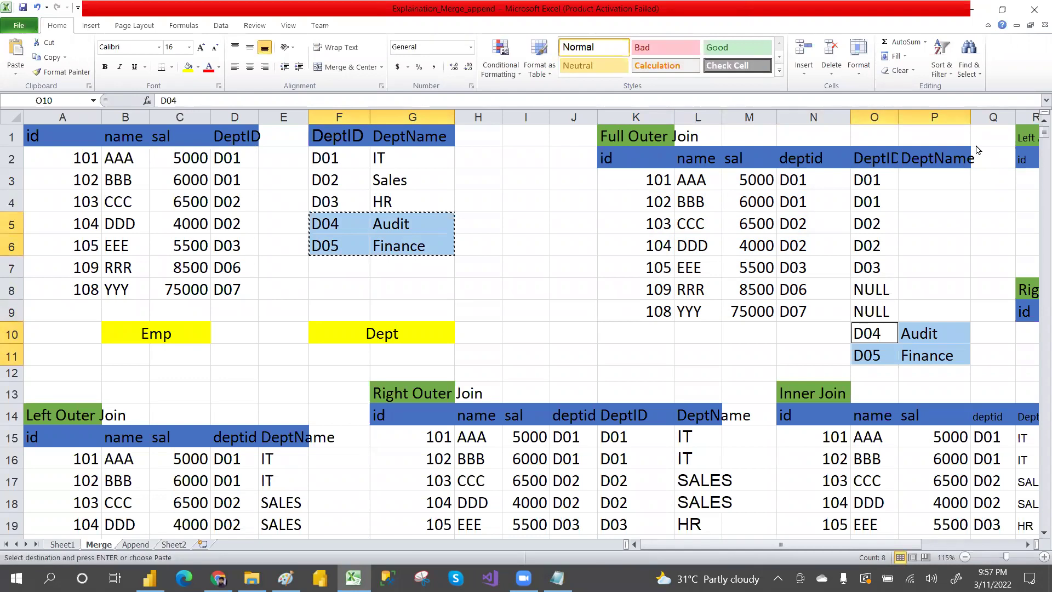
Step: Enter the Full Outer Join's DeptName values IT, IT, SALES, SALES and HR in P3:P7
double_click(914, 176)
text(IT)
key(Return)
text(IT)
key(Return)
text(SAE)
key(BackSpace)
text(LES)
key(Return)
text(SALES)
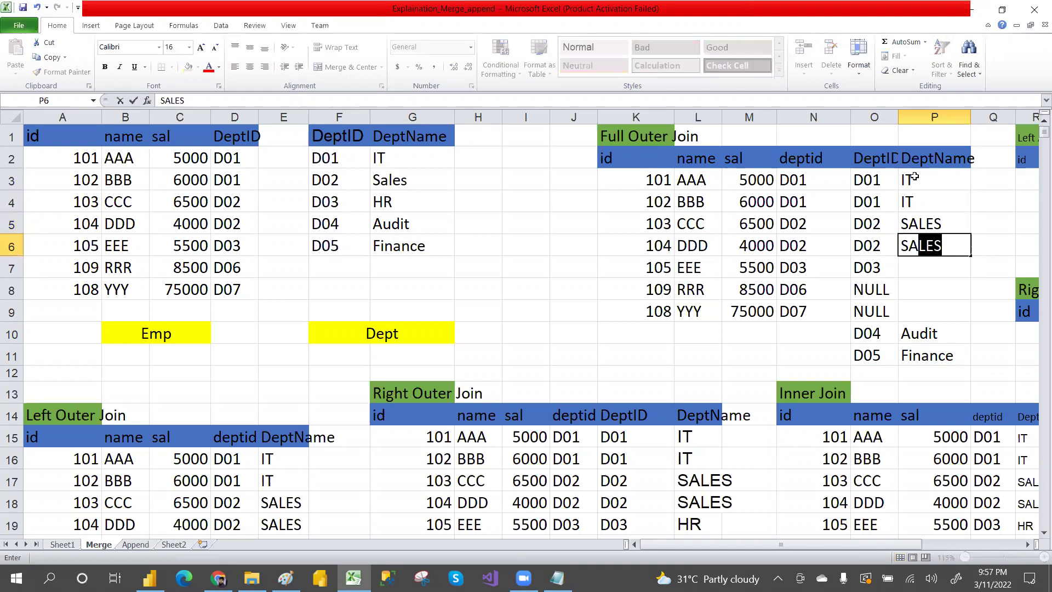
key(Return)
text(HR)
key(Return)
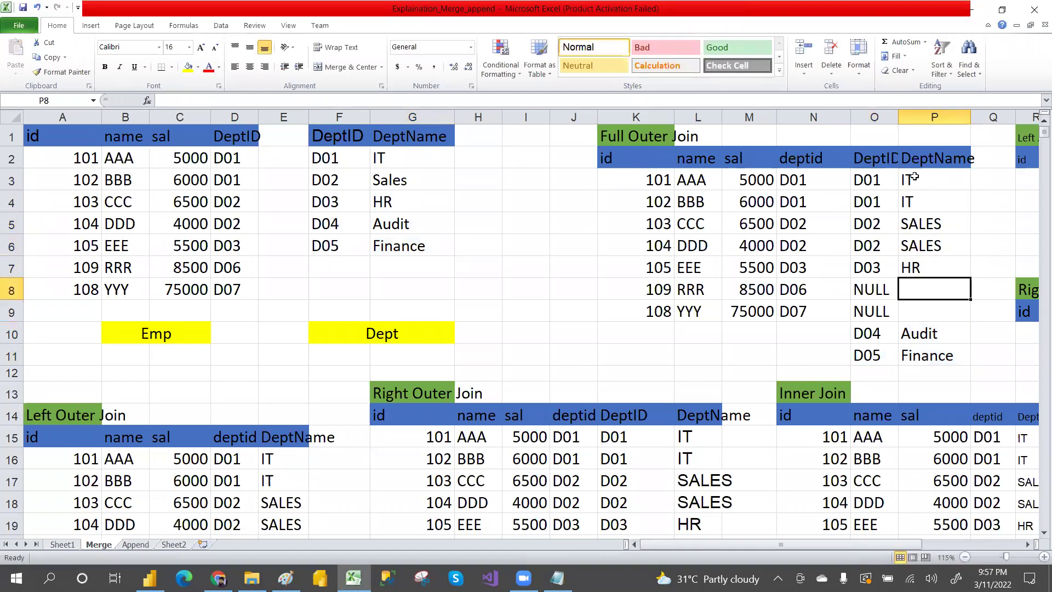
Step: Enter NULL as the DeptName of employees 109 and 108 in P8:P9 of the Full Outer Join table
text(NULL)
key(Return)
text(NULL)
Step: Review the Full Outer Join's department columns, the rows of employees 109 and 108, and the D04 and D05 rows
drag(861, 181, 942, 353)
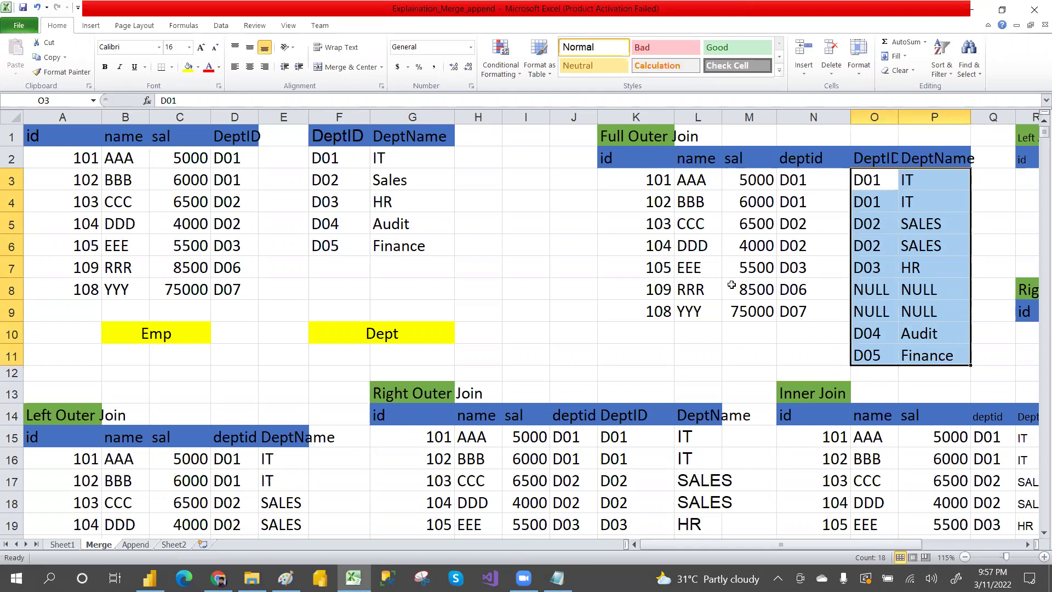
drag(655, 286, 909, 300)
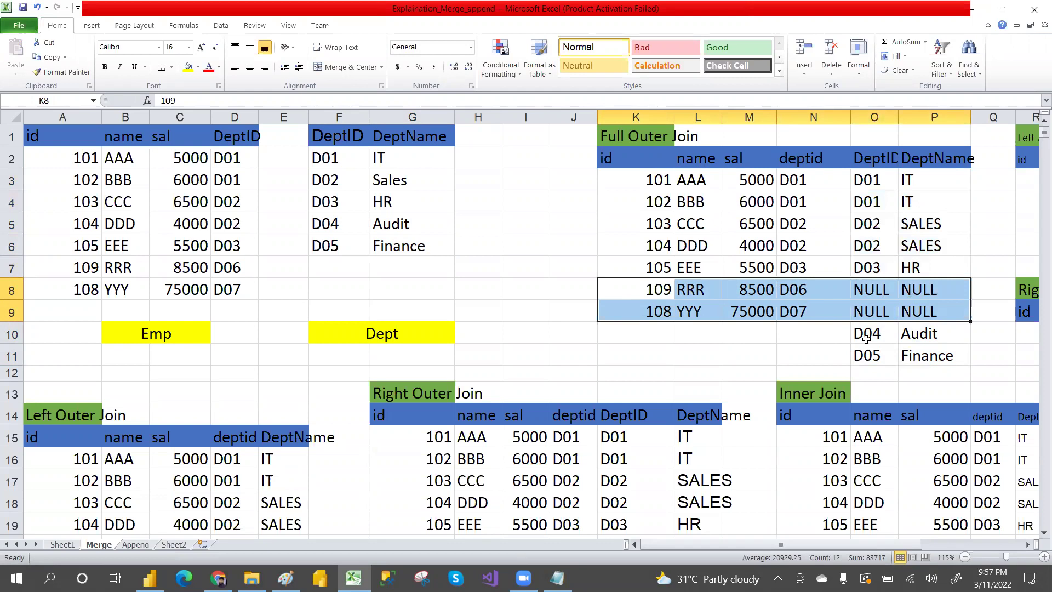
drag(880, 342, 680, 360)
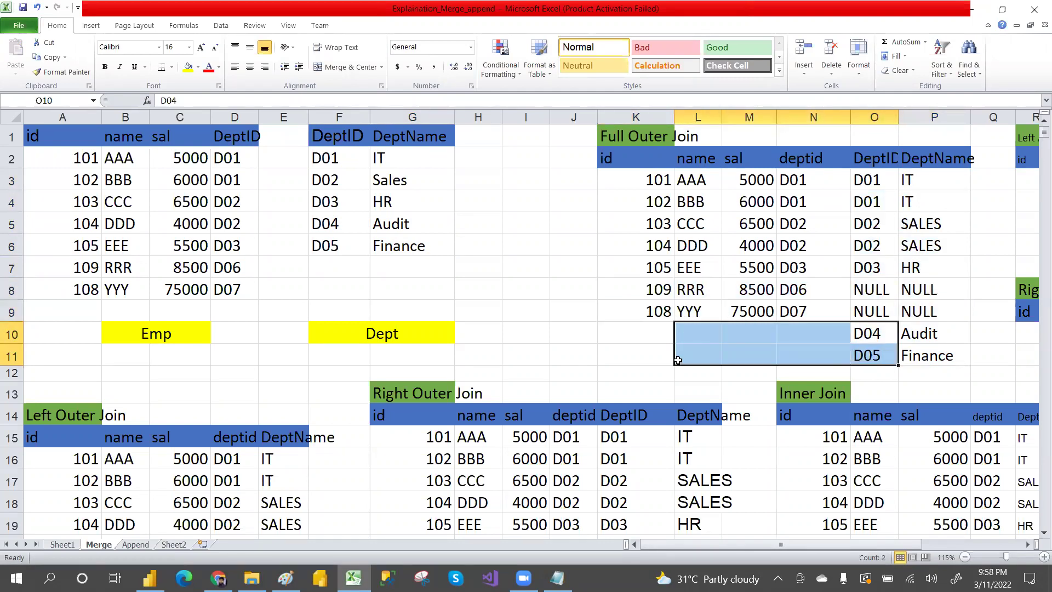
Step: Enter NULL, NULLL, NULL and NULL in K10:N10, the employee columns of the Full Outer Join's D04 row
click(648, 341)
text(NULL)
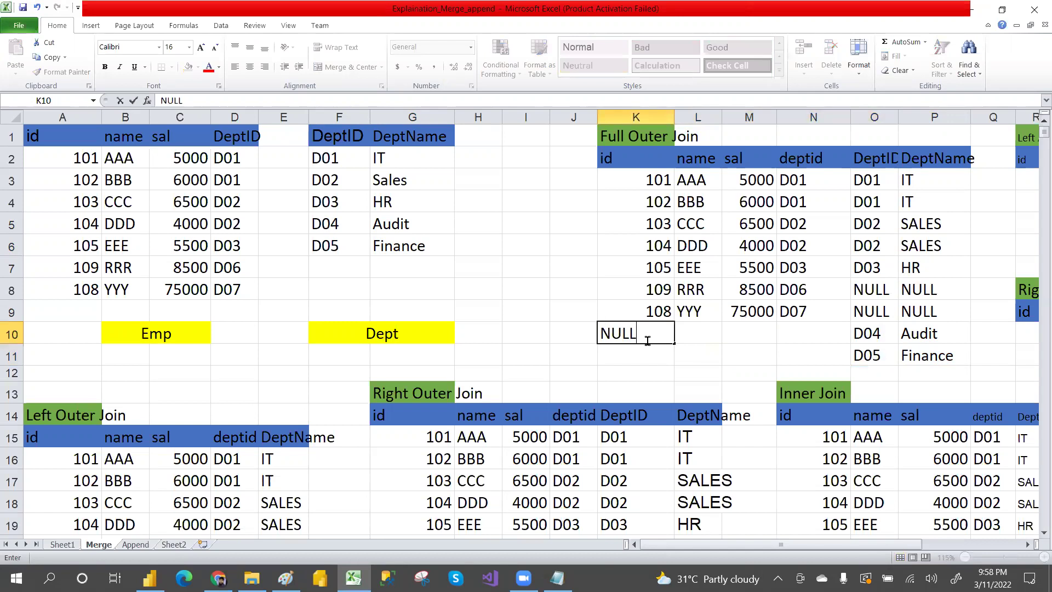
key(Tab)
text(NULLL)
key(Tab)
text(NULL)
key(Page_Down)
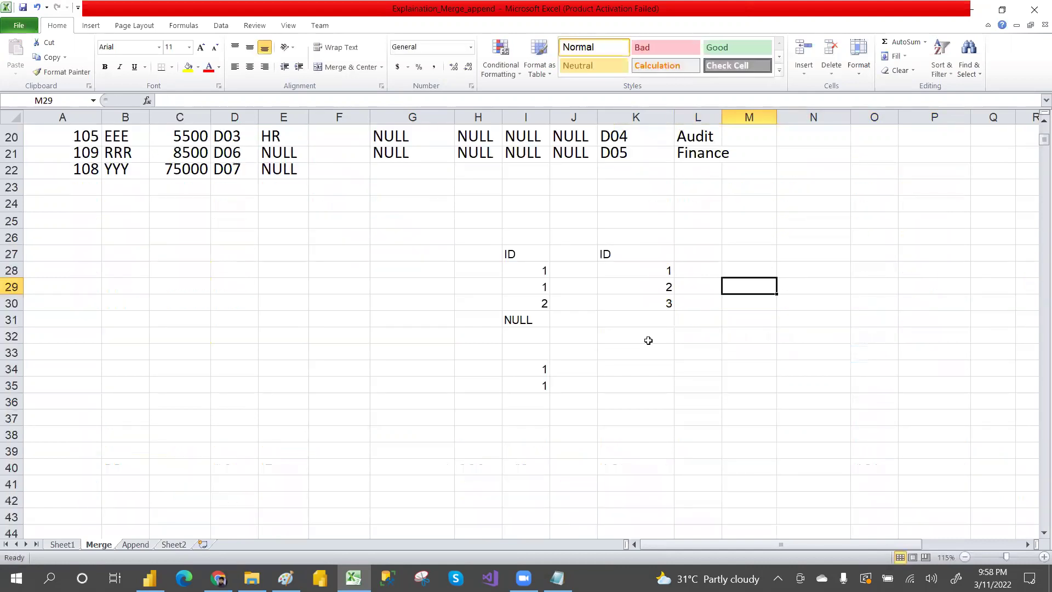
drag(1038, 147, 1038, 143)
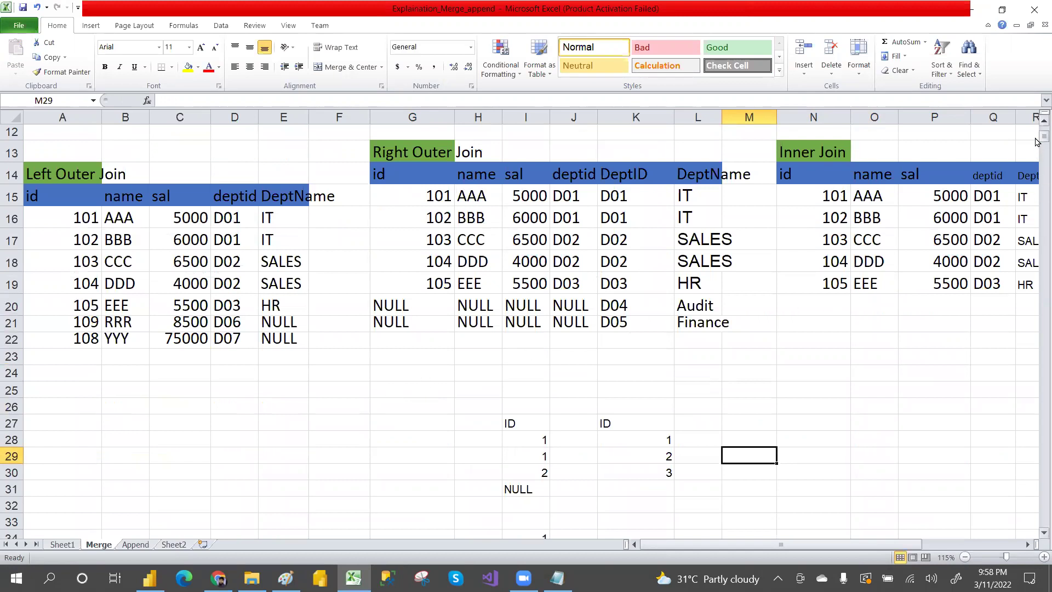
drag(1037, 131, 1037, 125)
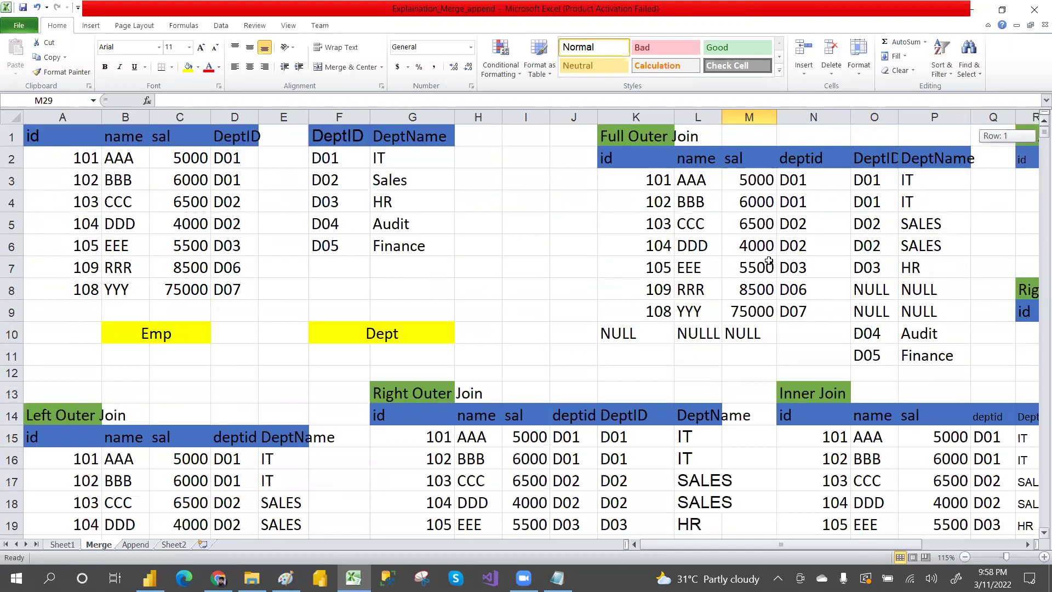
click(802, 331)
text(NULL)
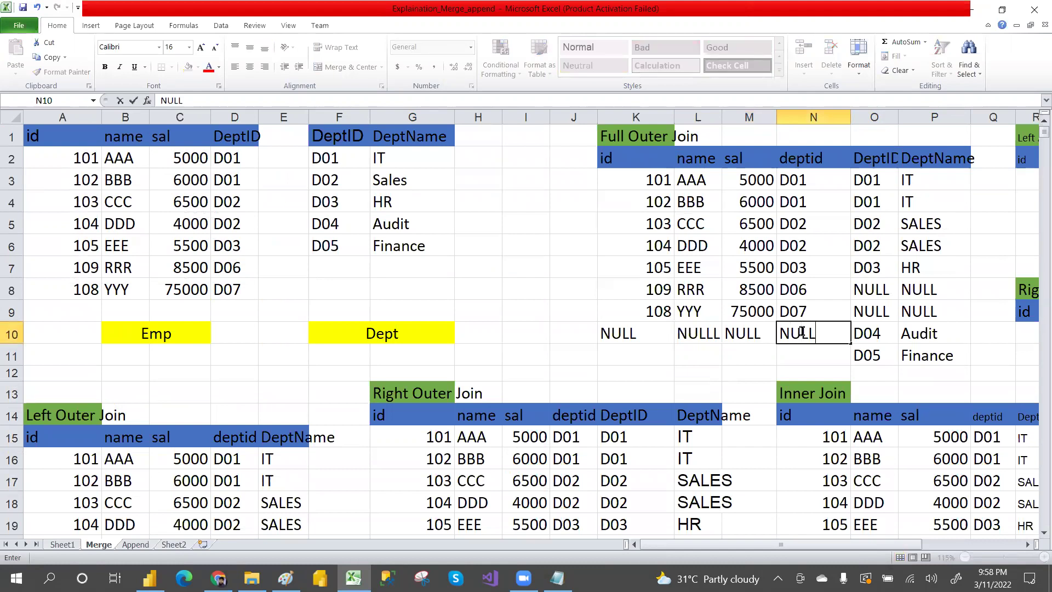
Step: Fill the NULL entries of K10:N10 down into the Full Outer Join's D05 row, K11:N11
key(Left)
key(Left)
key(Left)
key(shift+Right)
key(shift+Right)
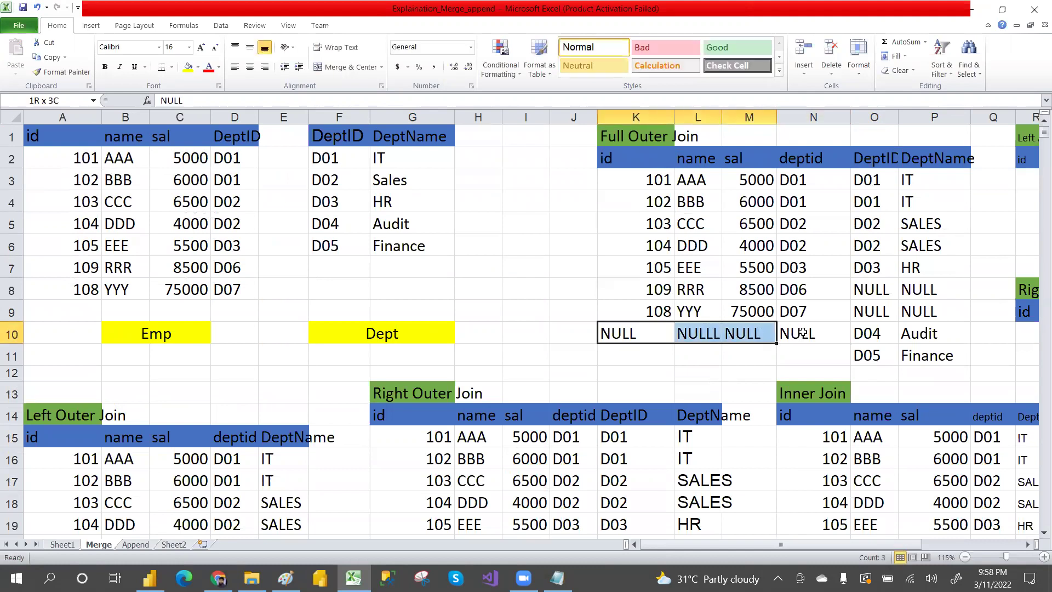
key(shift+Right)
key(shift+Down)
key(ctrl+d)
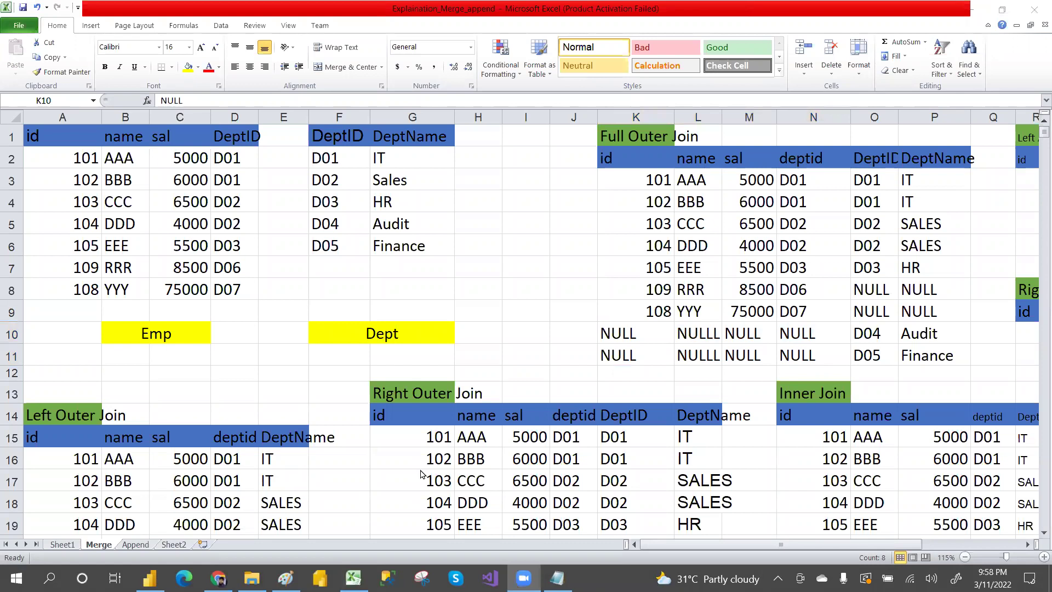
click(659, 545)
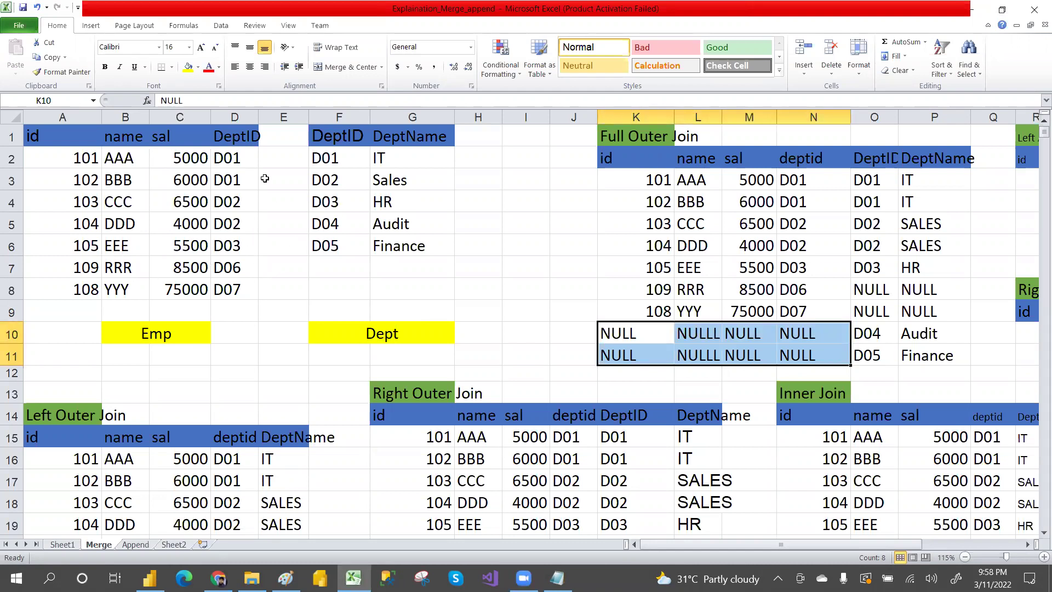
Step: Copy the Emp rows of employees 109 and 108 into the Left Anti table, starting at R3
drag(228, 162, 233, 244)
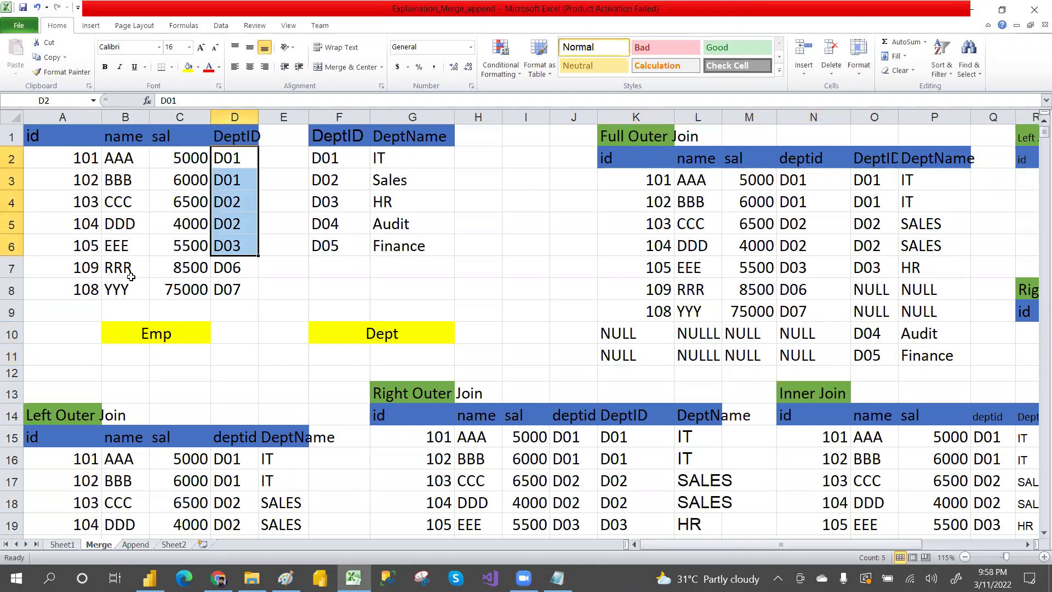
drag(64, 261, 225, 279)
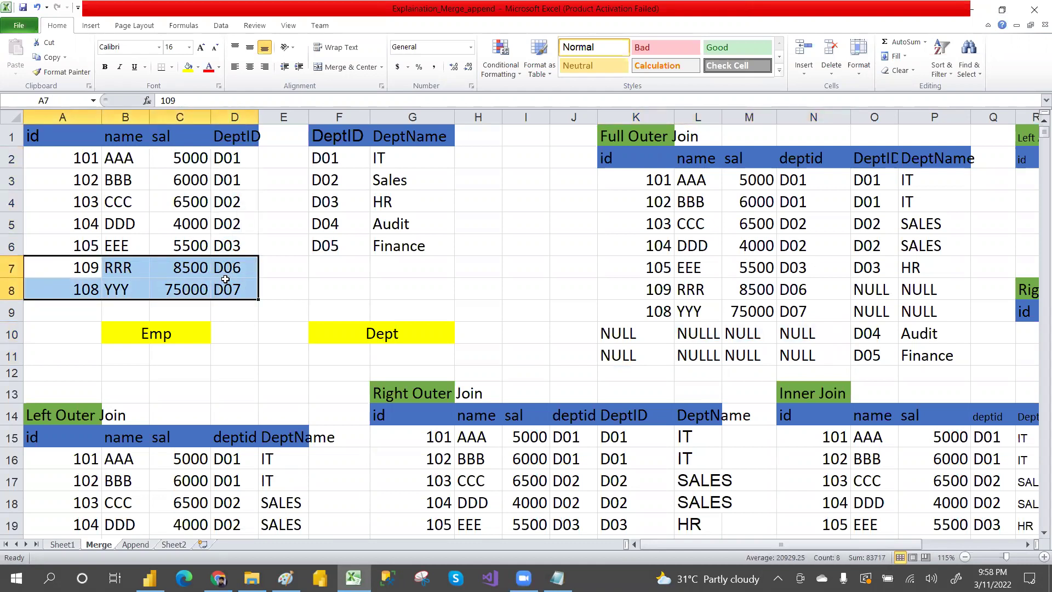
key(ctrl+c)
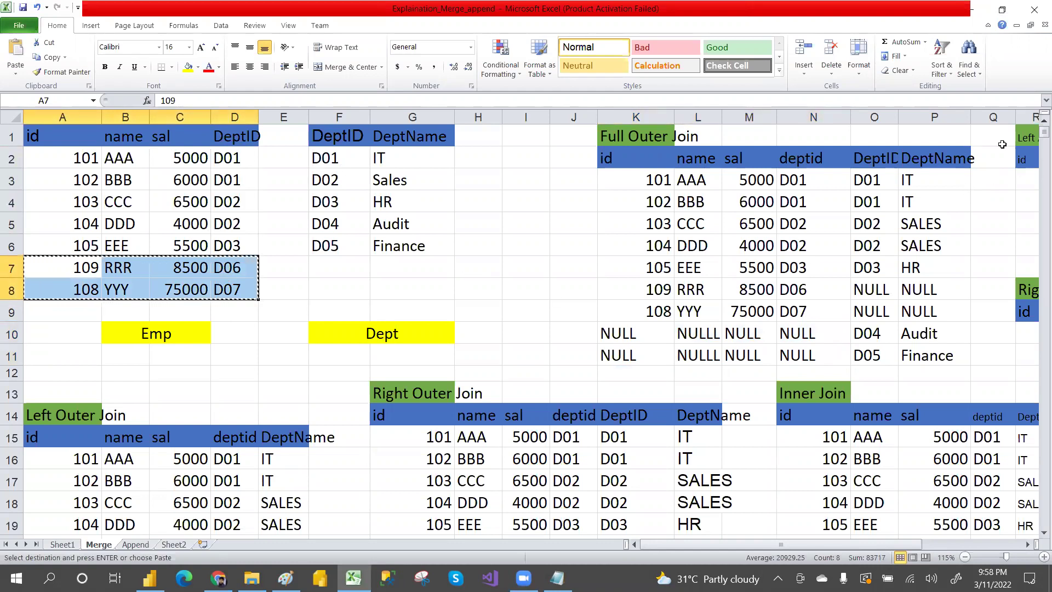
click(1016, 181)
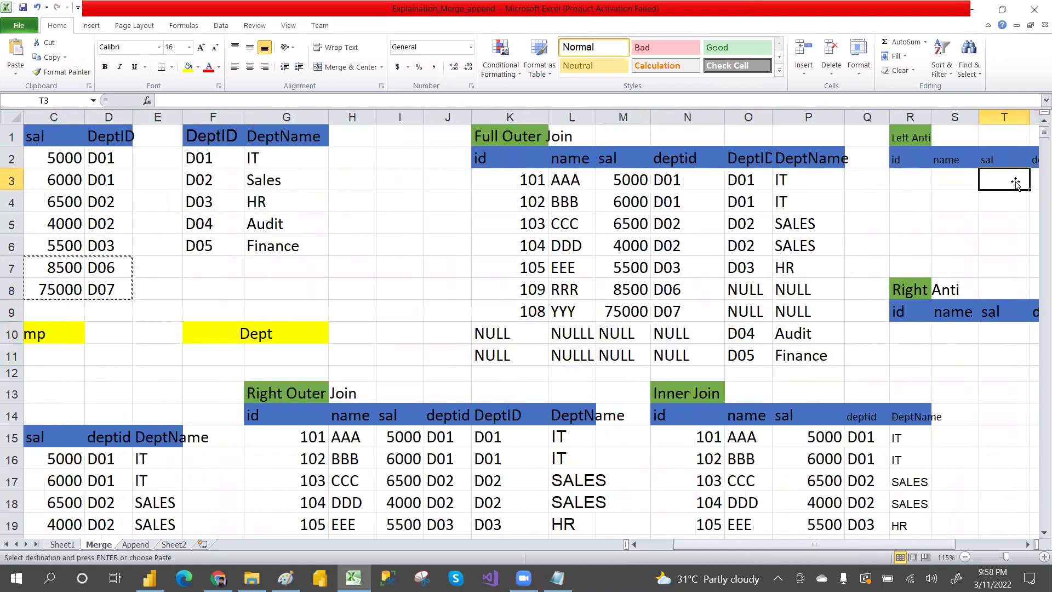
key(Right)
key(Right)
key(Left)
key(Left)
key(Left)
key(Left)
key(ctrl+v)
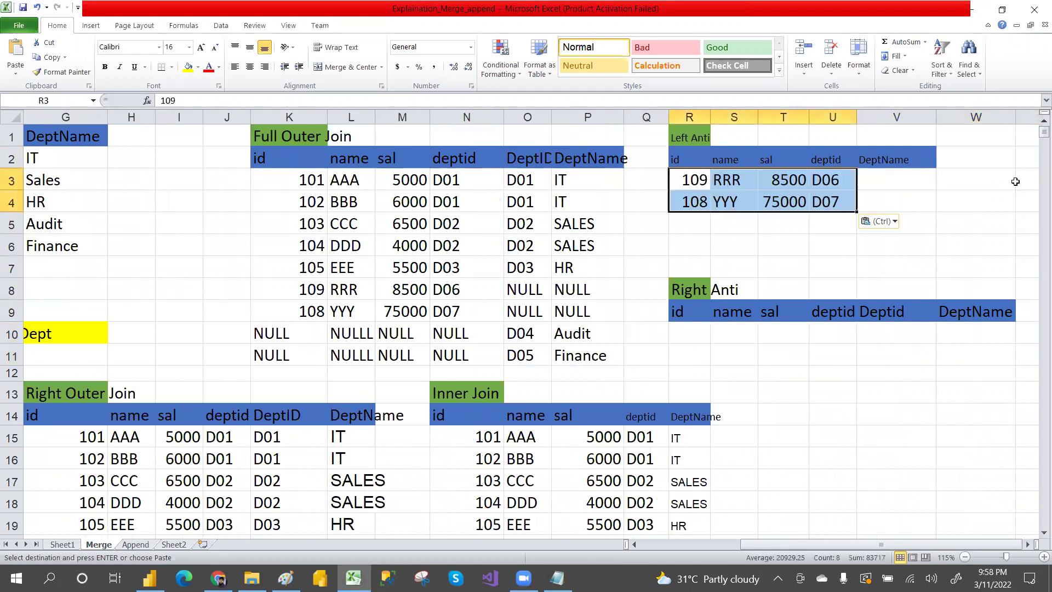
Step: Enter NULL as the DeptName of both Left Anti rows in V3:V4
click(895, 177)
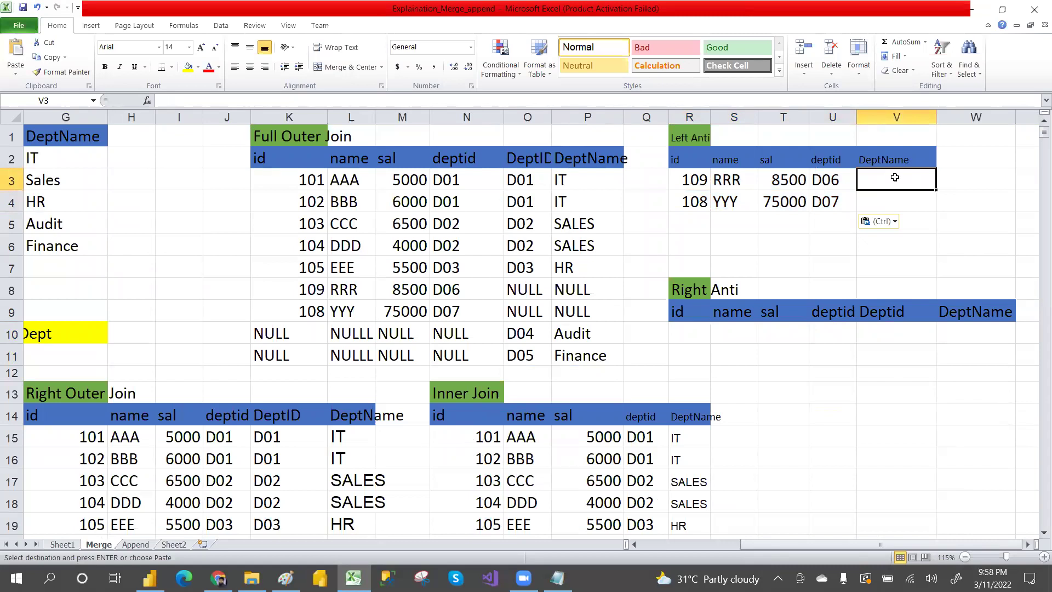
text(NULL)
key(Return)
text(NULL)
click(819, 332)
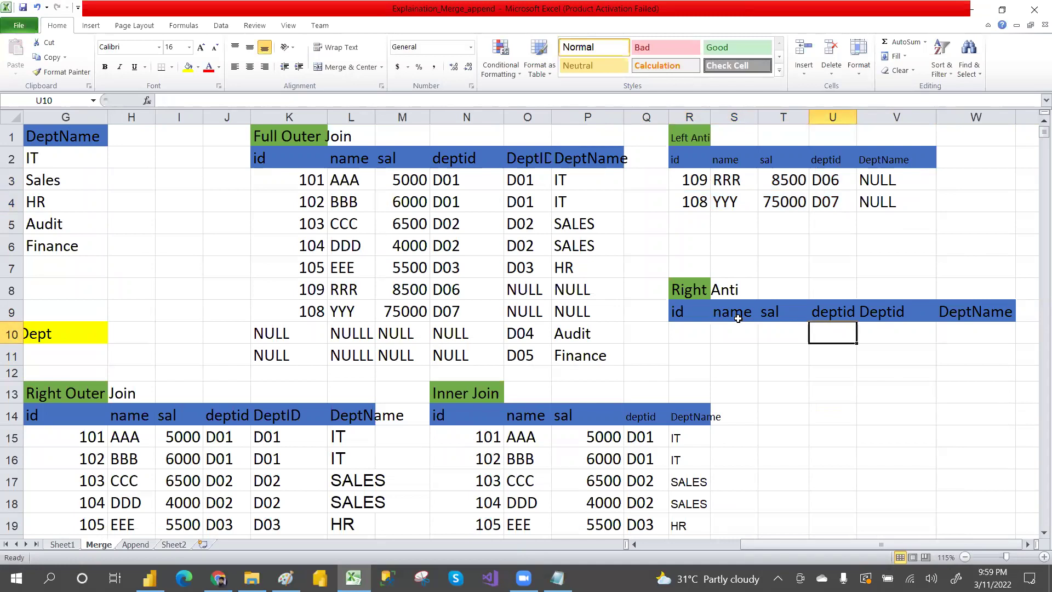
Step: Copy the D04 Audit and D05 Finance rows from the Dept table into the Right Anti table, starting at V10
click(496, 313)
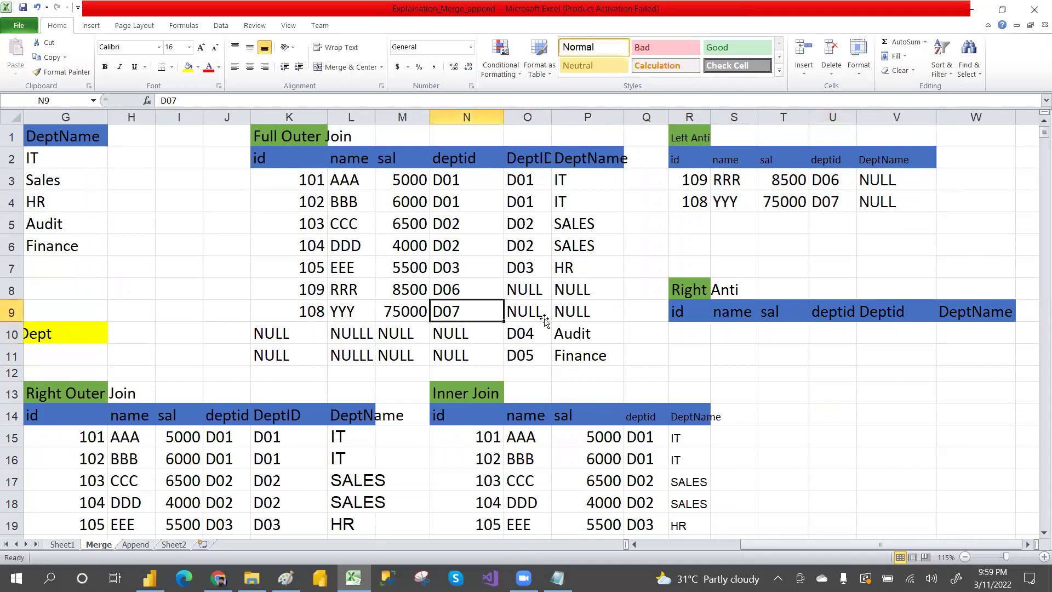
key(Left)
key(Left)
key(Left)
key(Left)
key(Left)
key(Left)
key(Left)
key(Left)
key(Left)
key(Left)
key(Left)
key(Left)
key(Left)
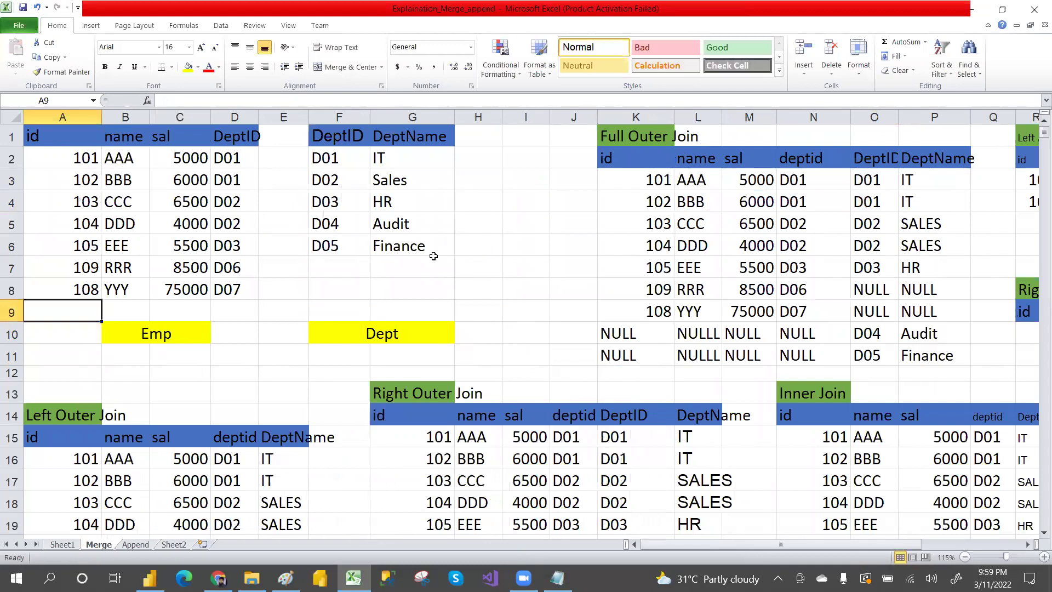
click(432, 236)
key(Left)
key(Left)
key(Left)
key(Left)
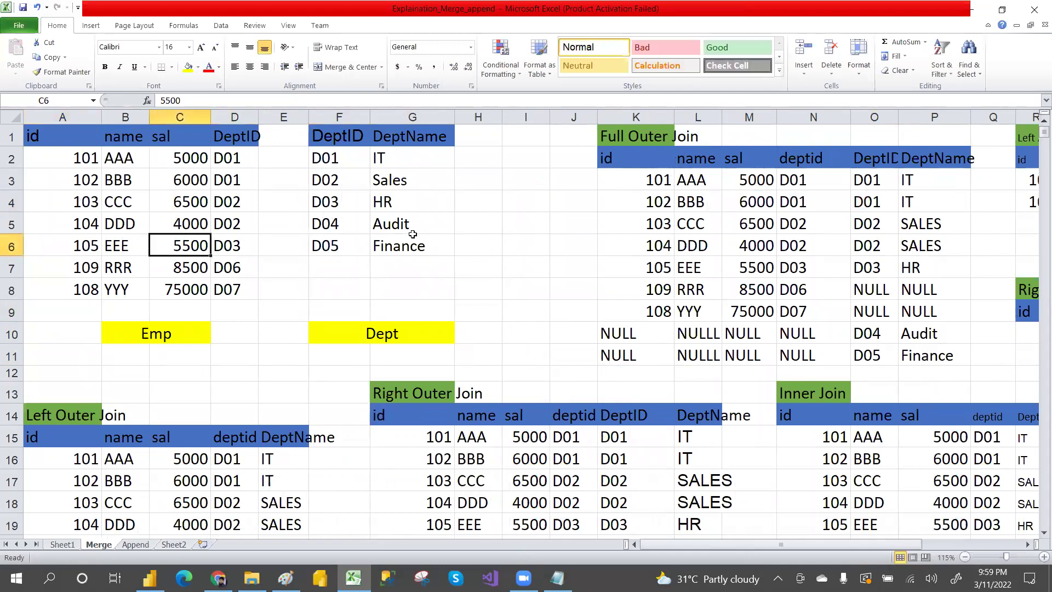
drag(315, 224, 411, 249)
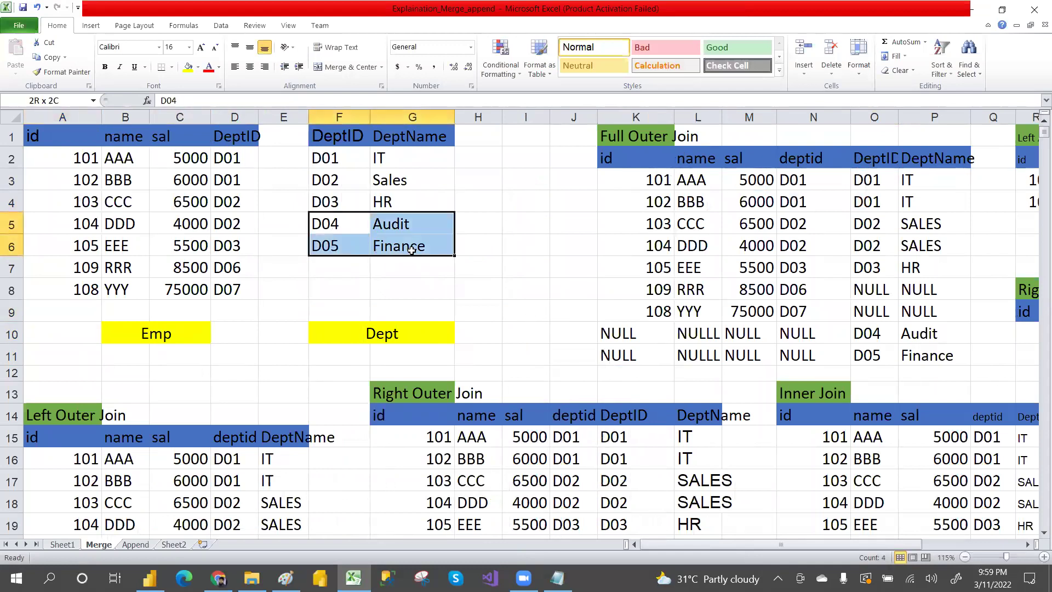
key(ctrl+c)
key(Right)
key(Right)
key(Right)
key(Right)
key(Right)
key(Right)
key(Right)
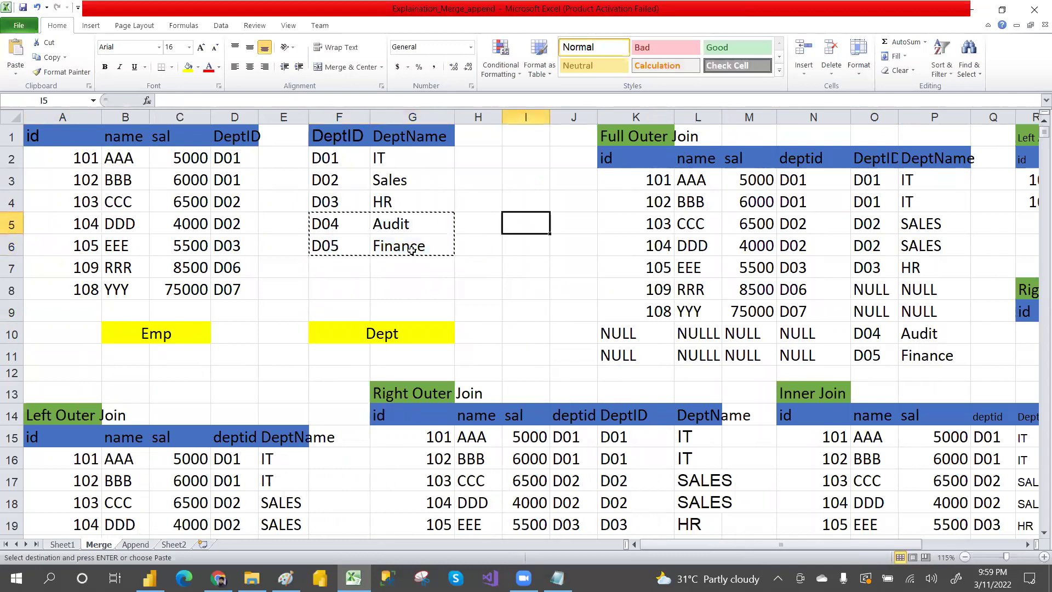
drag(195, 244, 235, 289)
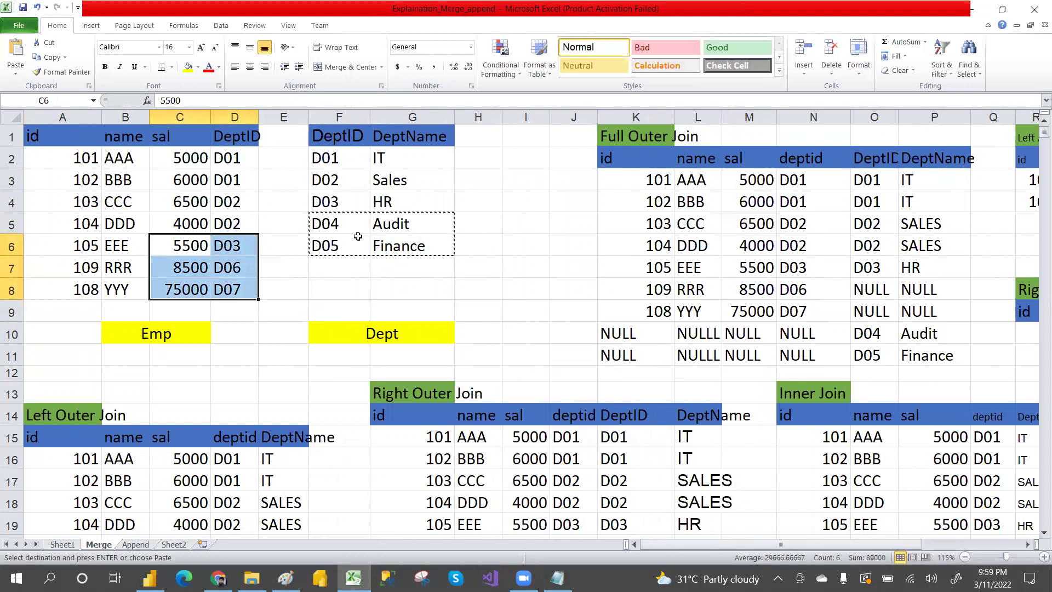
click(632, 250)
key(Right)
key(Right)
key(Right)
key(Right)
key(Right)
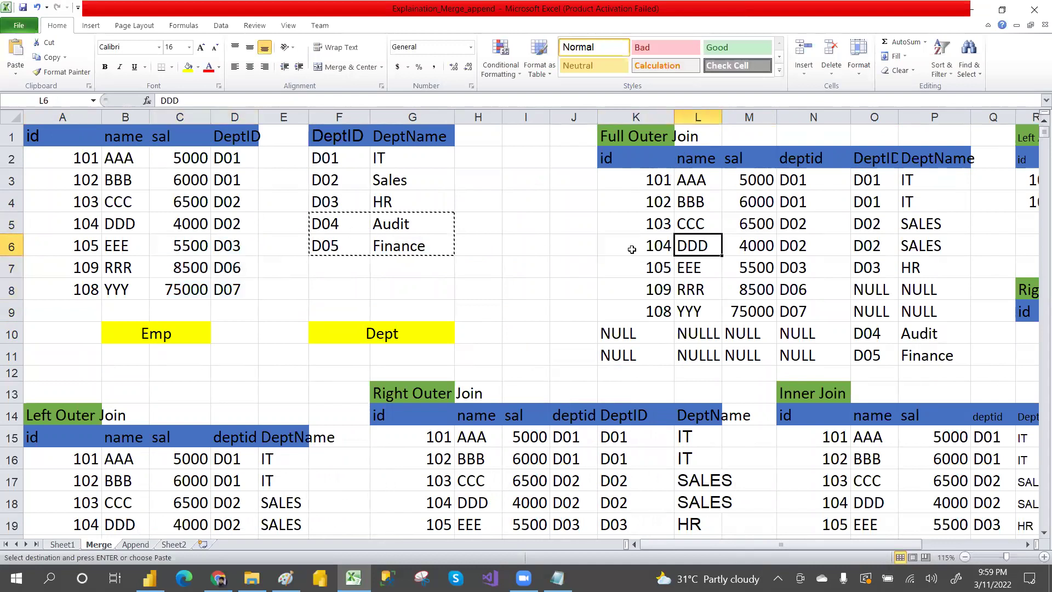
click(1025, 248)
key(Down)
key(Down)
key(Down)
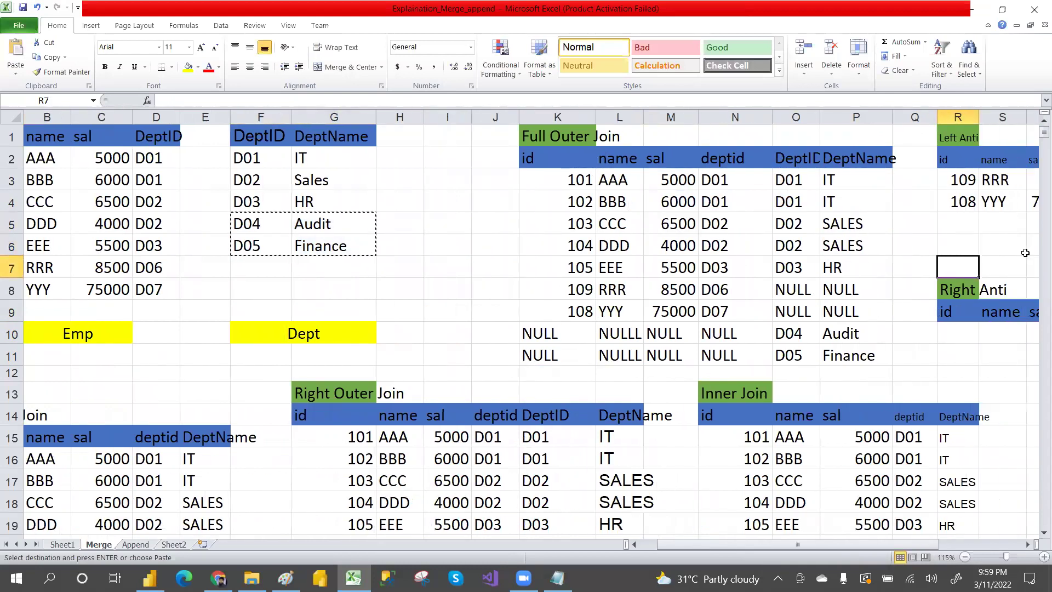
key(Right)
key(Right)
key(Right)
key(Right)
key(Right)
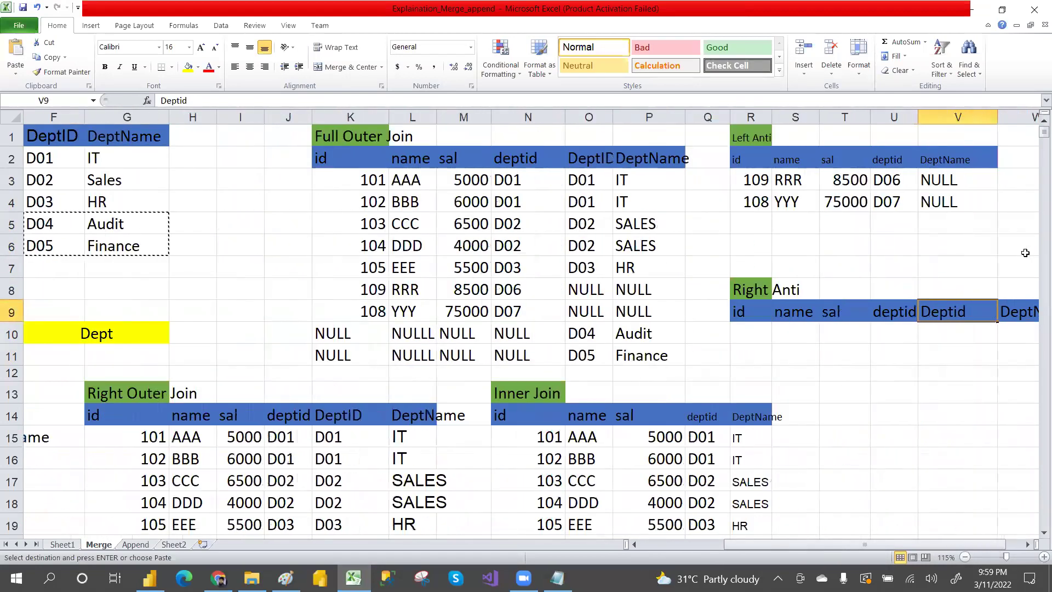
click(880, 337)
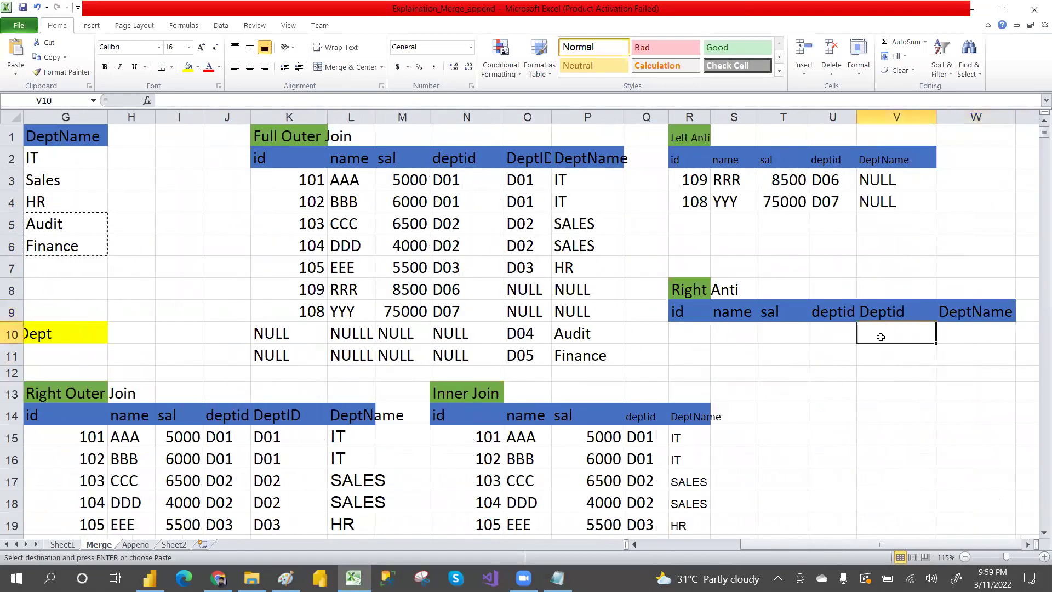
key(ctrl+v)
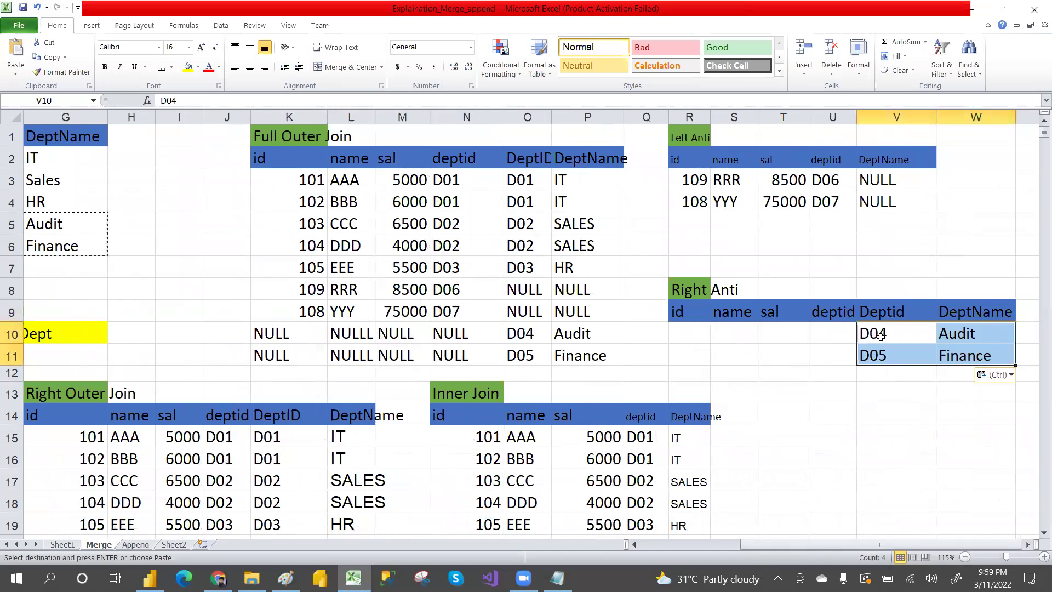
Step: Copy the Full Outer Join's NULL entries in K10:N10 into both Right Anti rows, R10:U11
click(687, 337)
drag(304, 335, 451, 340)
key(ctrl+c)
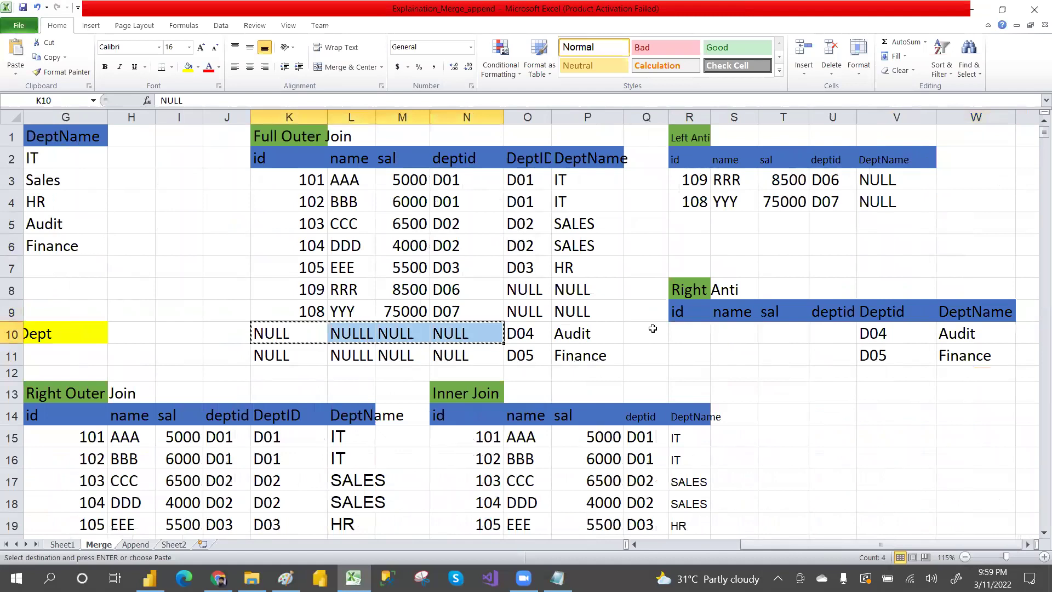
click(690, 334)
key(ctrl+v)
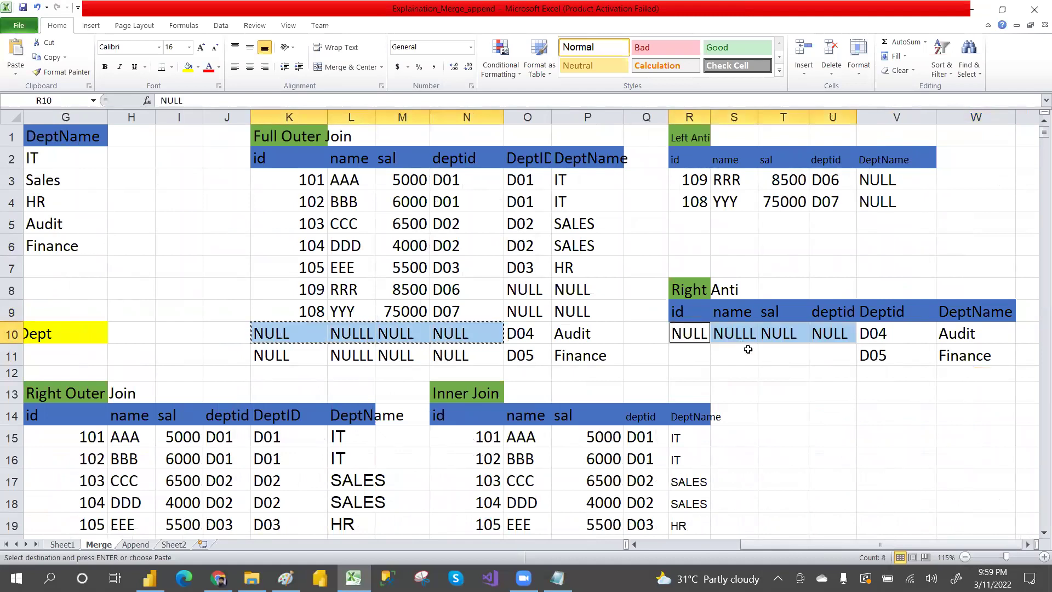
key(shift+Right)
key(shift+Right)
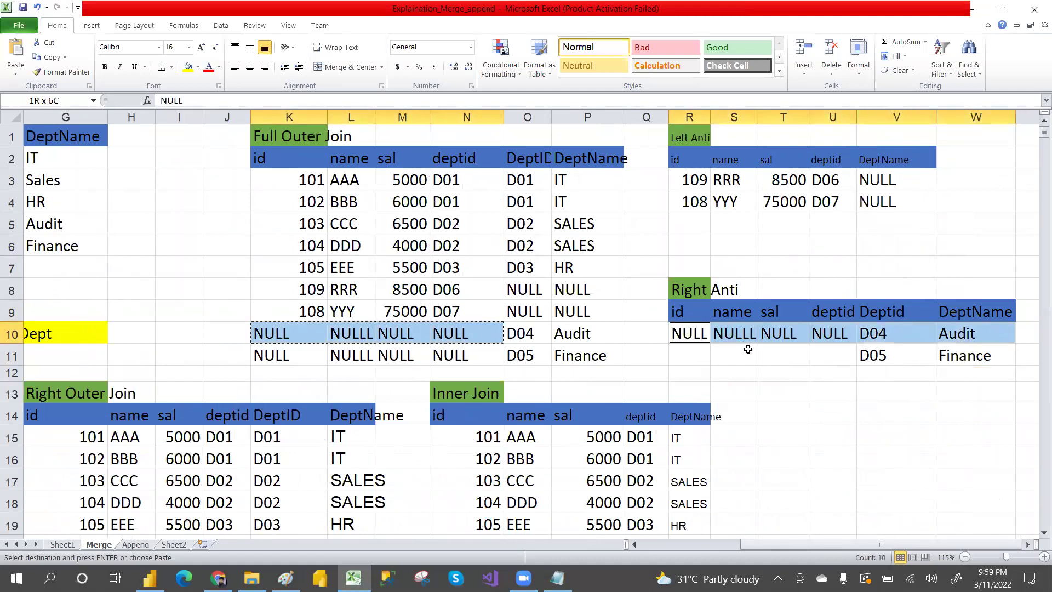
key(shift+Left)
key(shift+Left)
key(shift+Down)
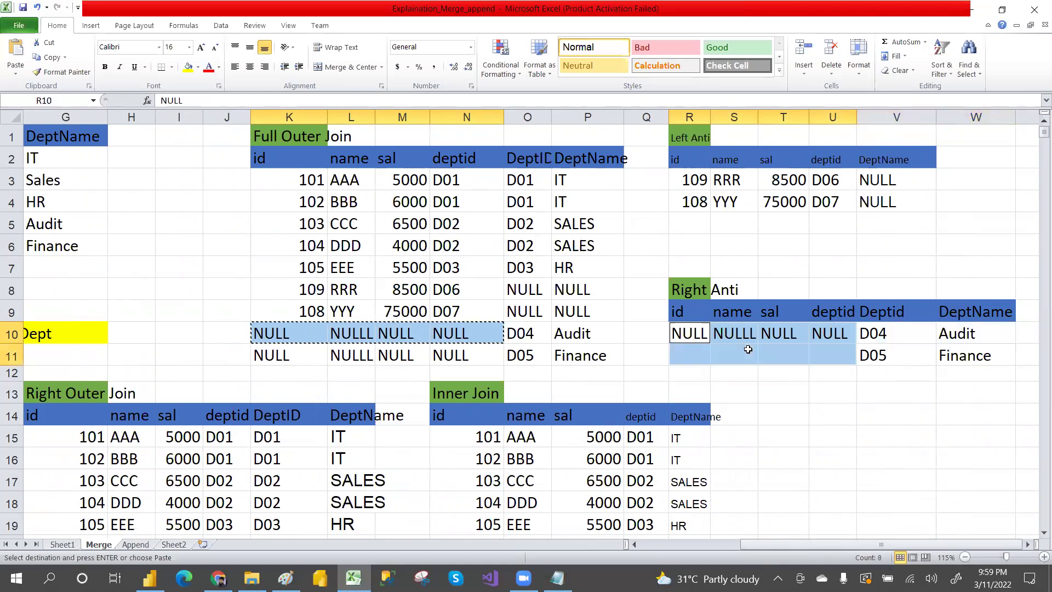
key(Return)
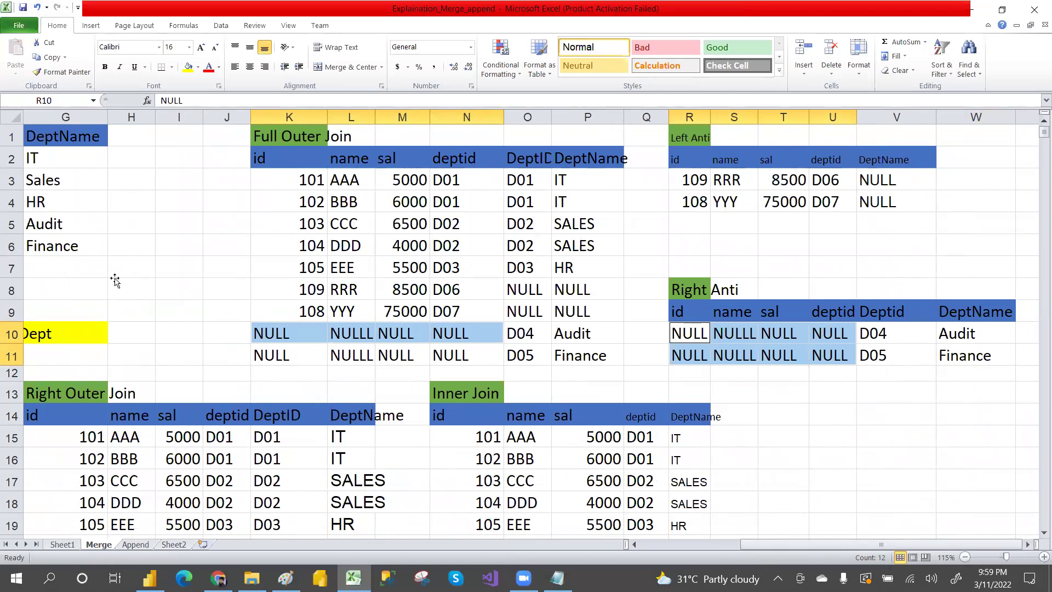
Step: Copy the whole Emp table with its headers, A1:D8
click(102, 288)
key(Left)
key(Left)
key(Left)
key(Left)
key(Left)
key(Left)
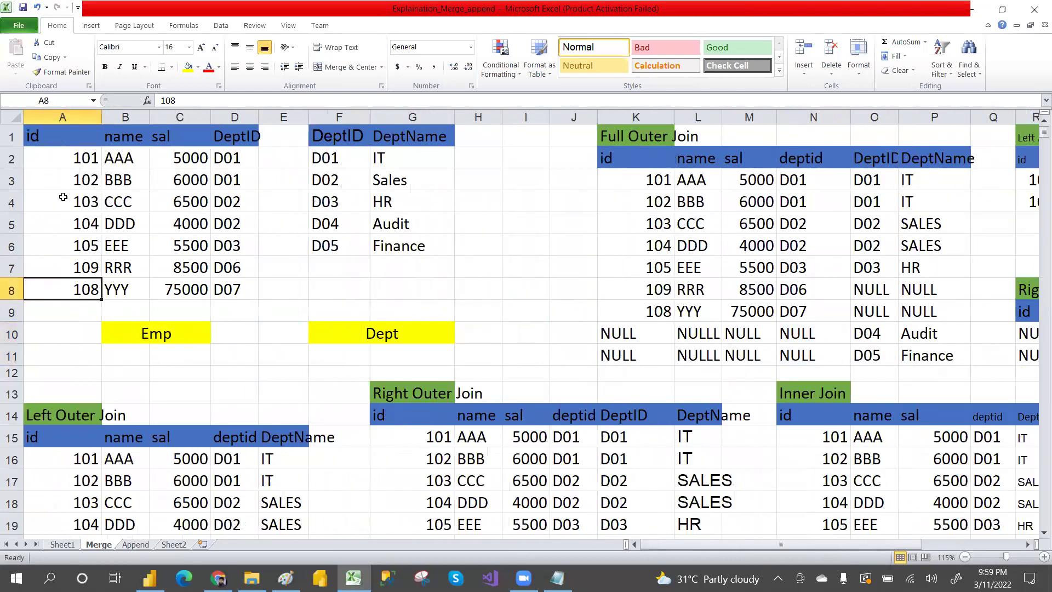
drag(46, 140, 237, 283)
key(ctrl+c)
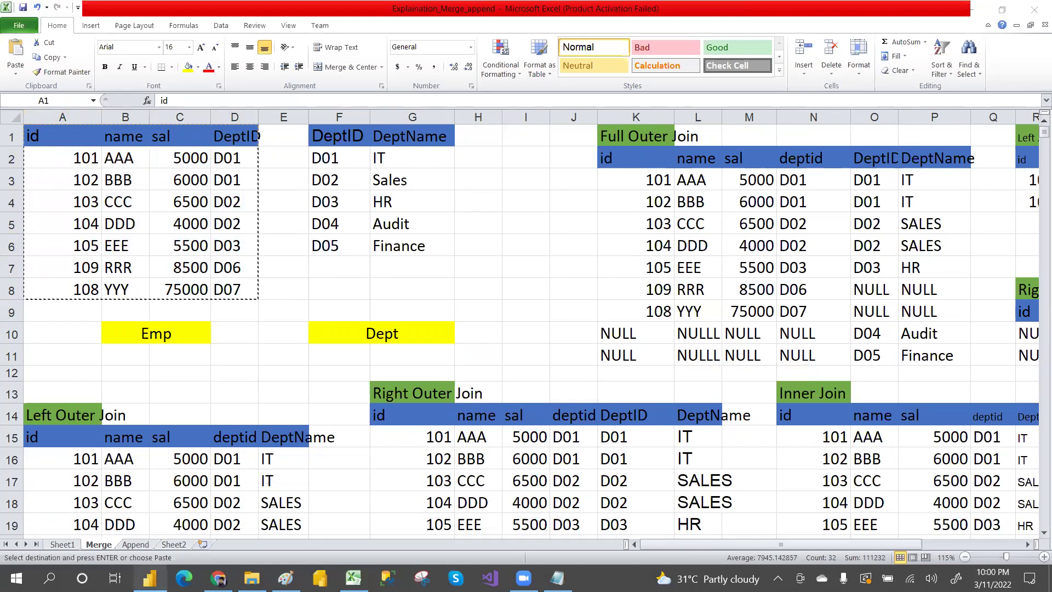
Step: Switch to Power BI Desktop, create a manually entered table from the copied Emp data, replace its default name, and open it for editing
click(149, 577)
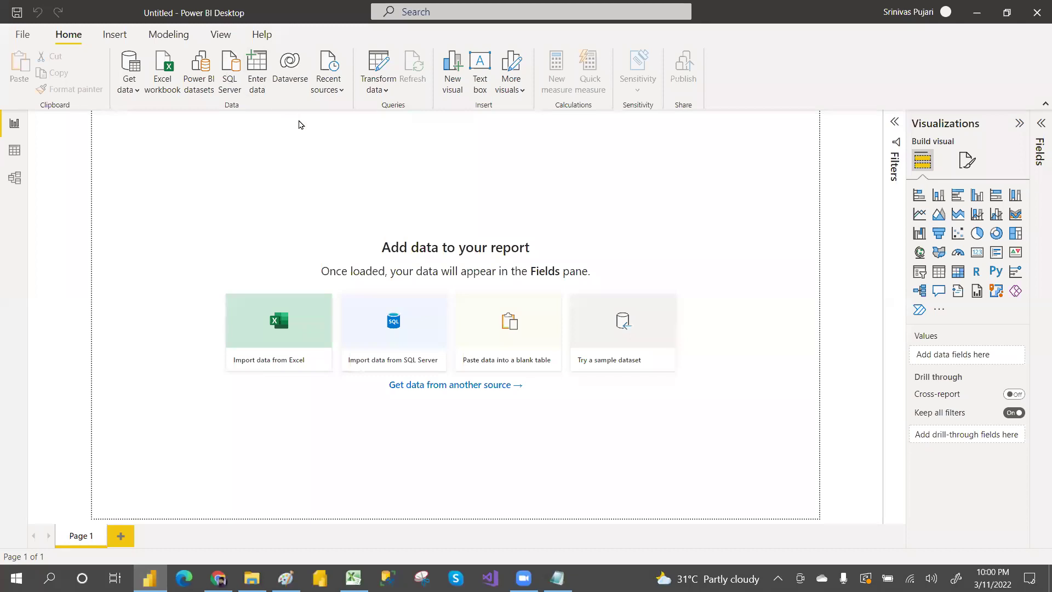
click(262, 81)
click(290, 102)
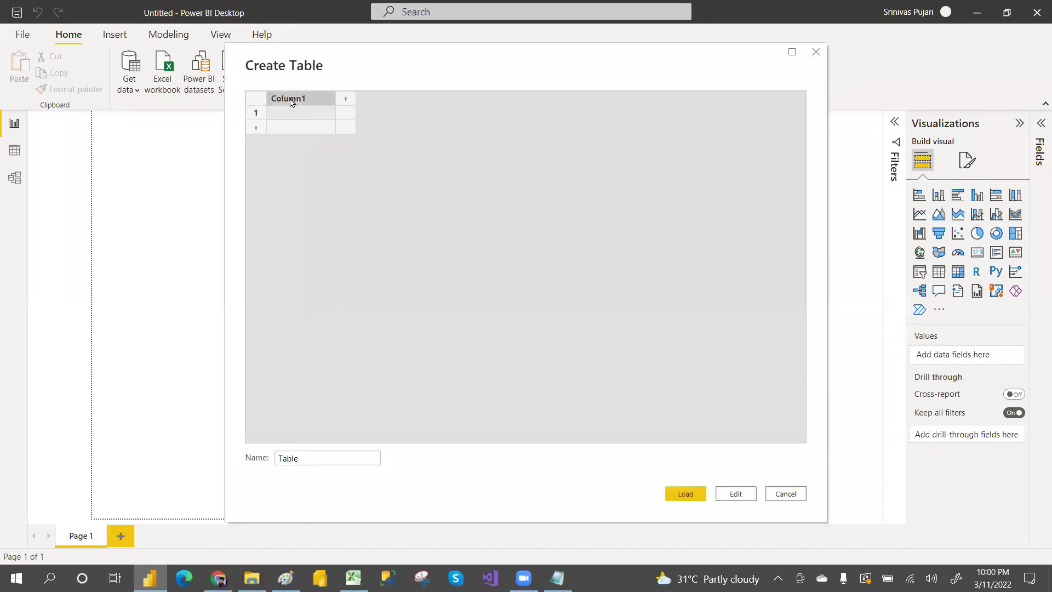
key(ctrl+v)
click(305, 451)
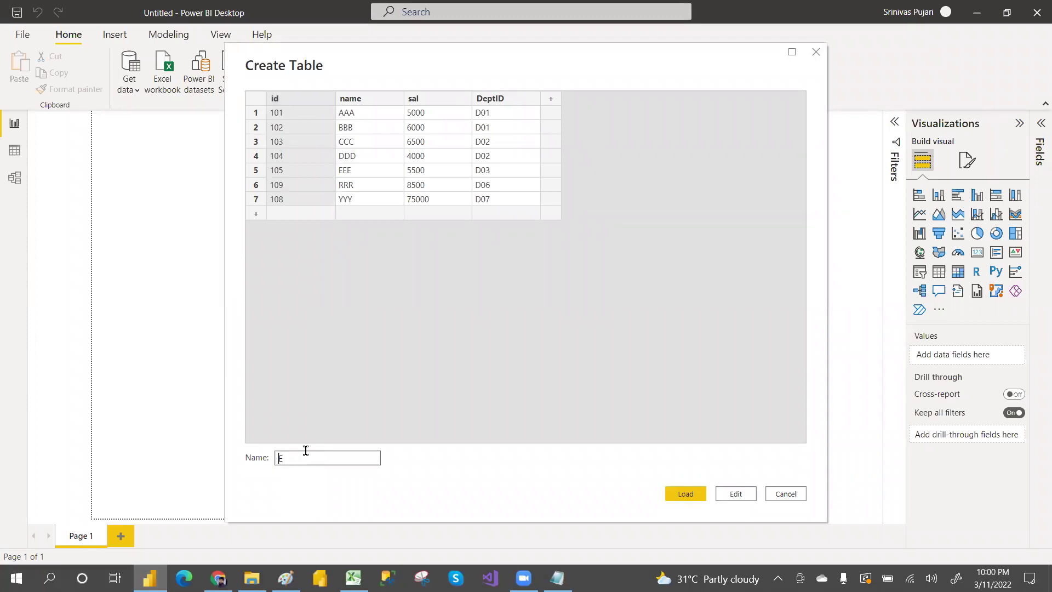
click(736, 494)
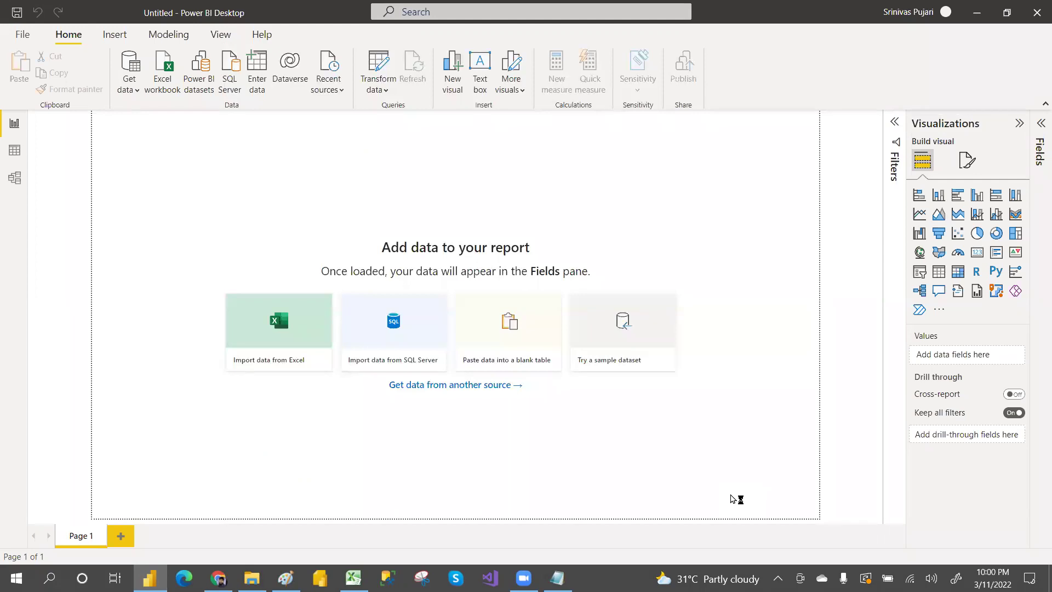
Step: Switch to the Excel workbook and copy the DeptID and DeptName table, F1:G6, from the Merge sheet
key(alt+Tab)
drag(347, 138, 410, 239)
key(ctrl+c)
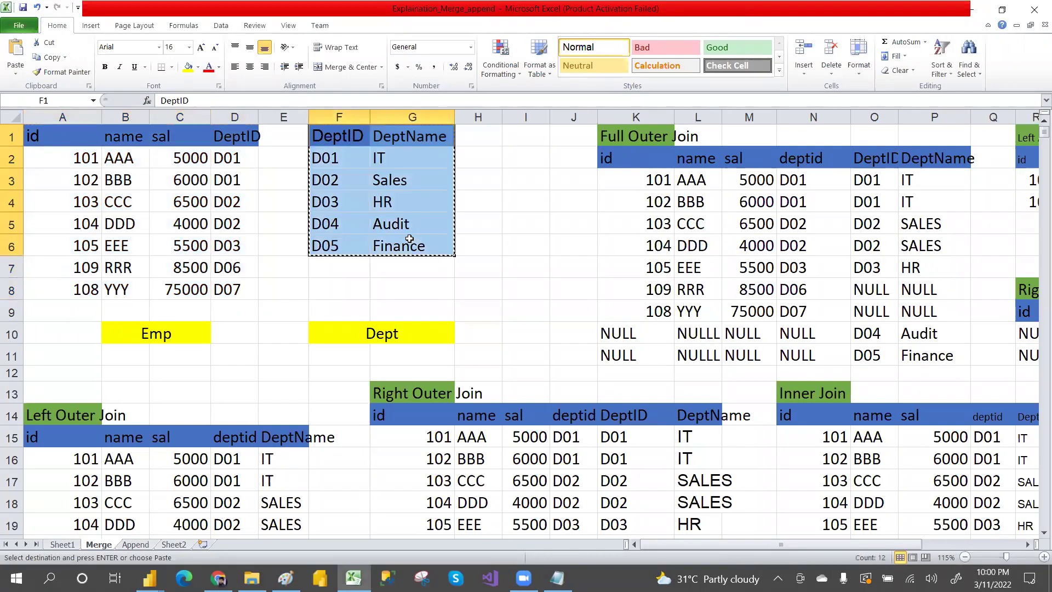
Step: Return to the Power Query Editor and paste the copied department data into a new manually entered table
key(alt+Tab)
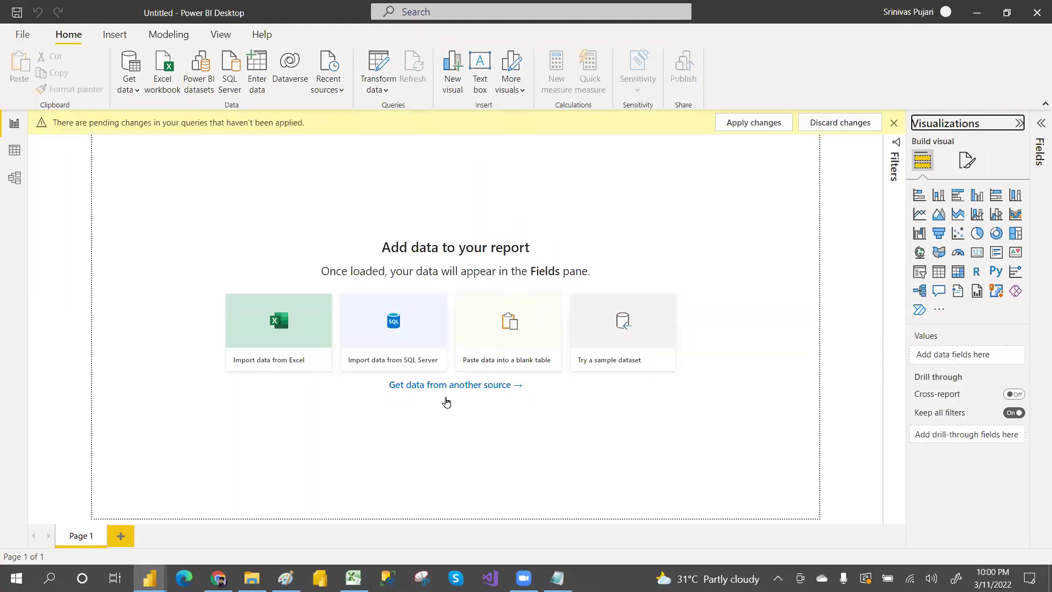
mouse_move(149, 578)
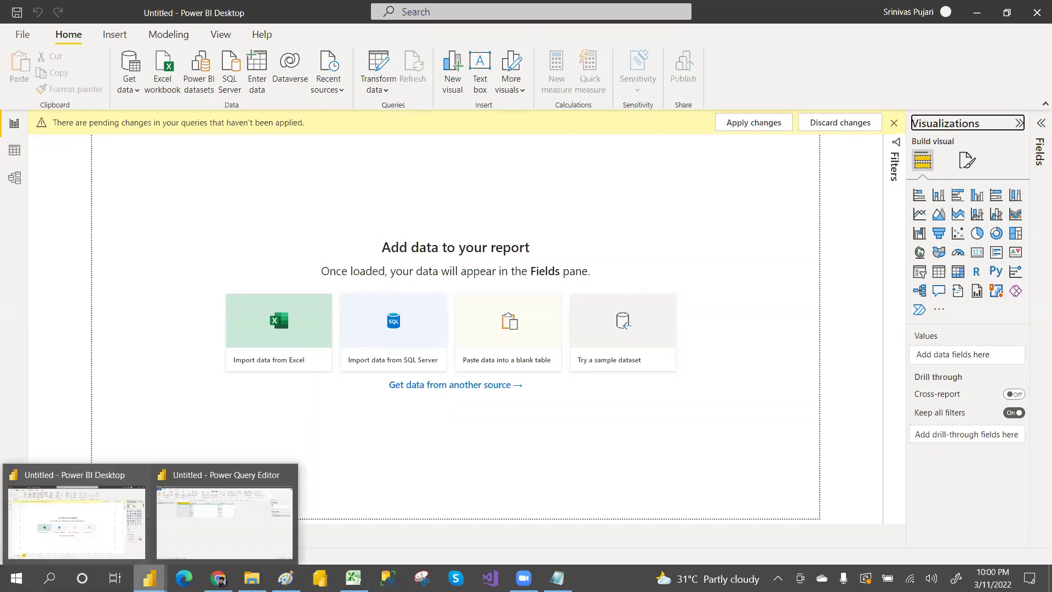
click(188, 543)
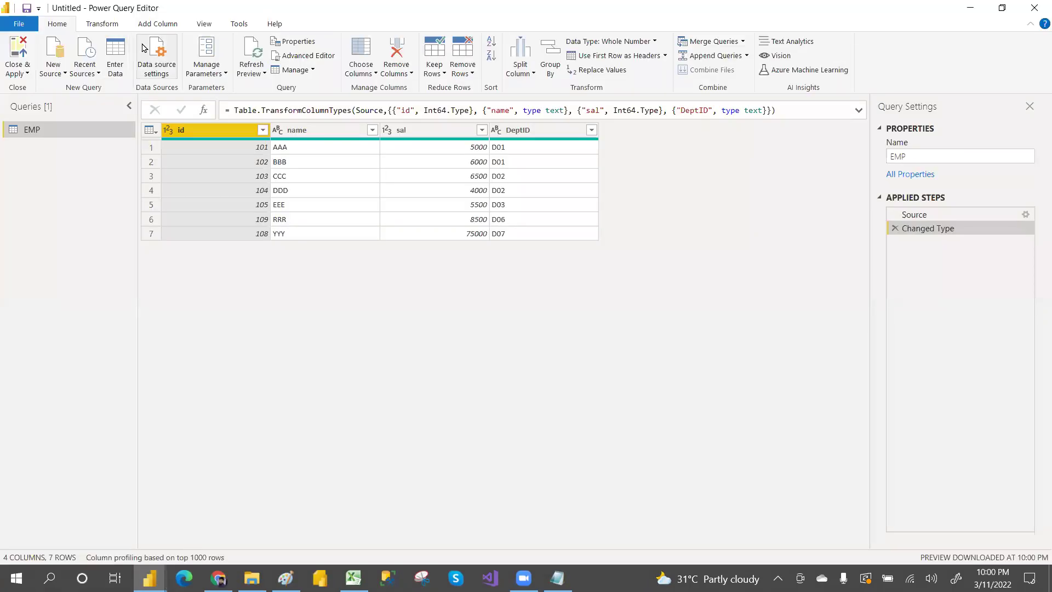
click(115, 53)
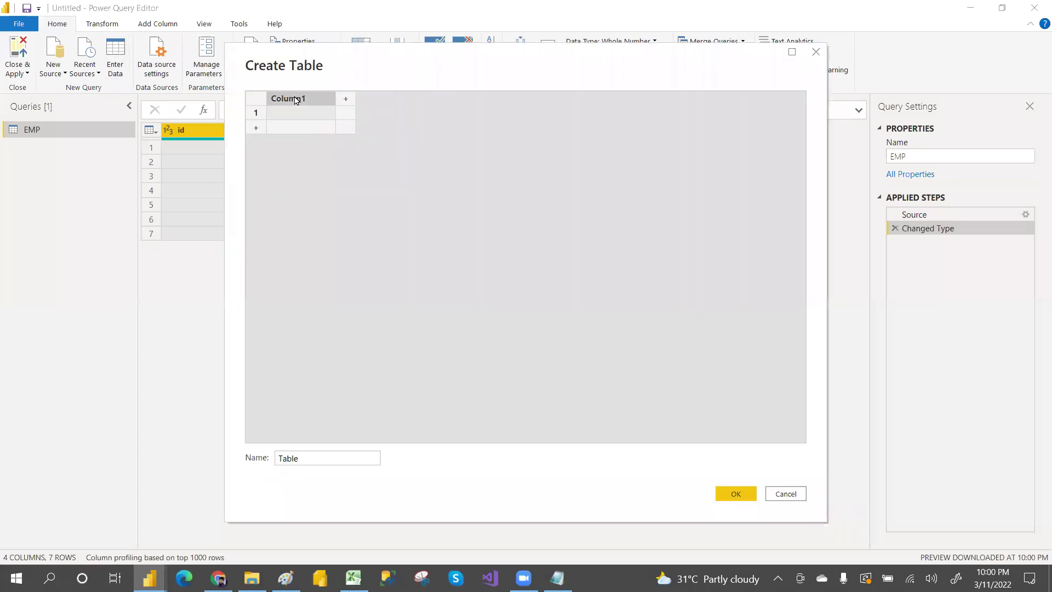
key(ctrl+v)
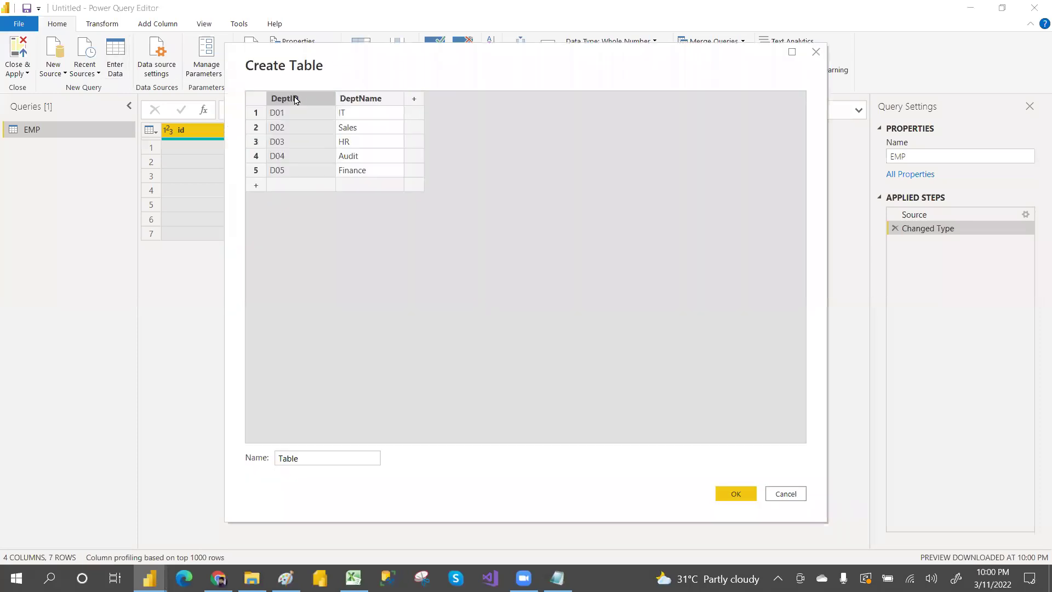
Step: Name the new table DEPT and create it
click(308, 454)
key(BackSpace)
key(BackSpace)
key(BackSpace)
key(BackSpace)
key(BackSpace)
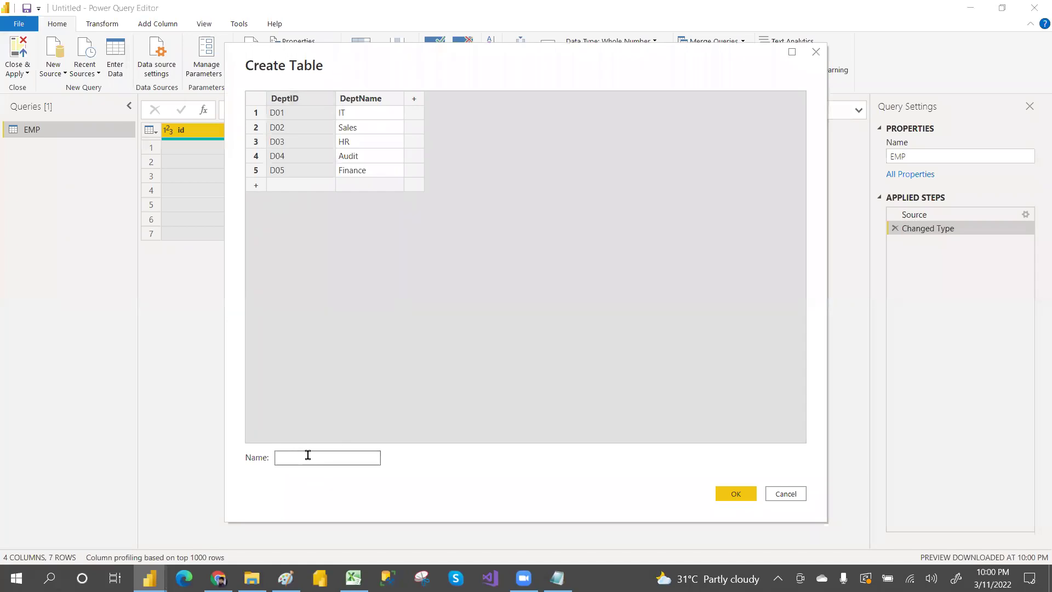
text(dEPT)
key(BackSpace)
key(BackSpace)
text(PT)
click(736, 493)
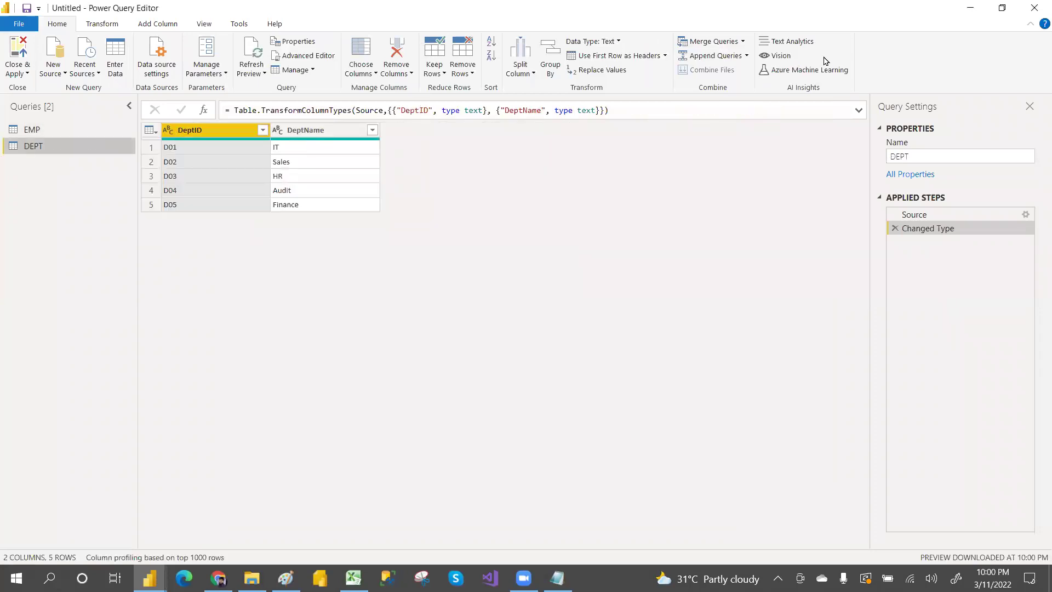
click(744, 43)
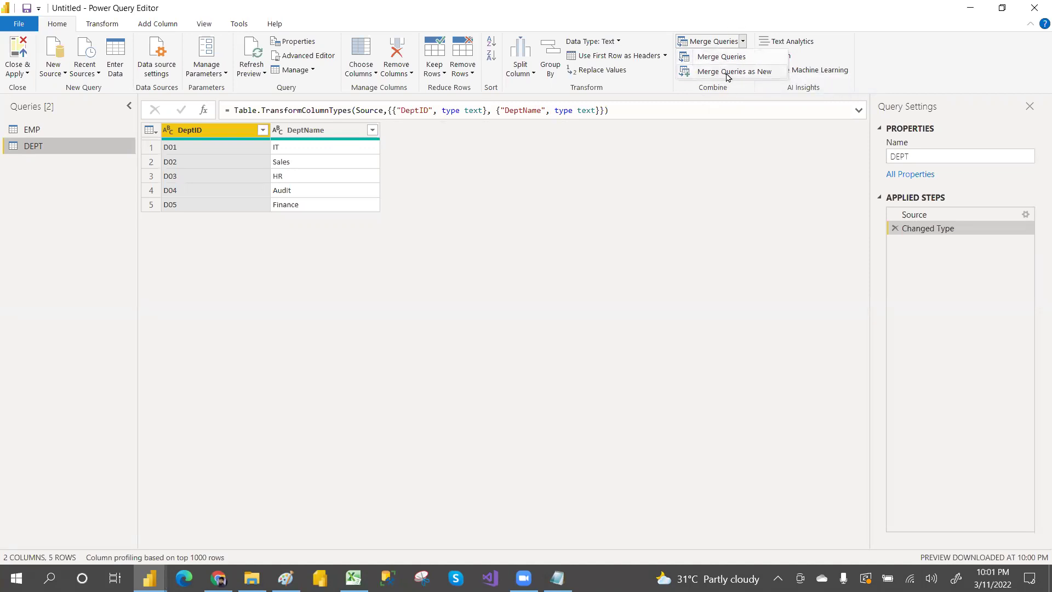
click(732, 137)
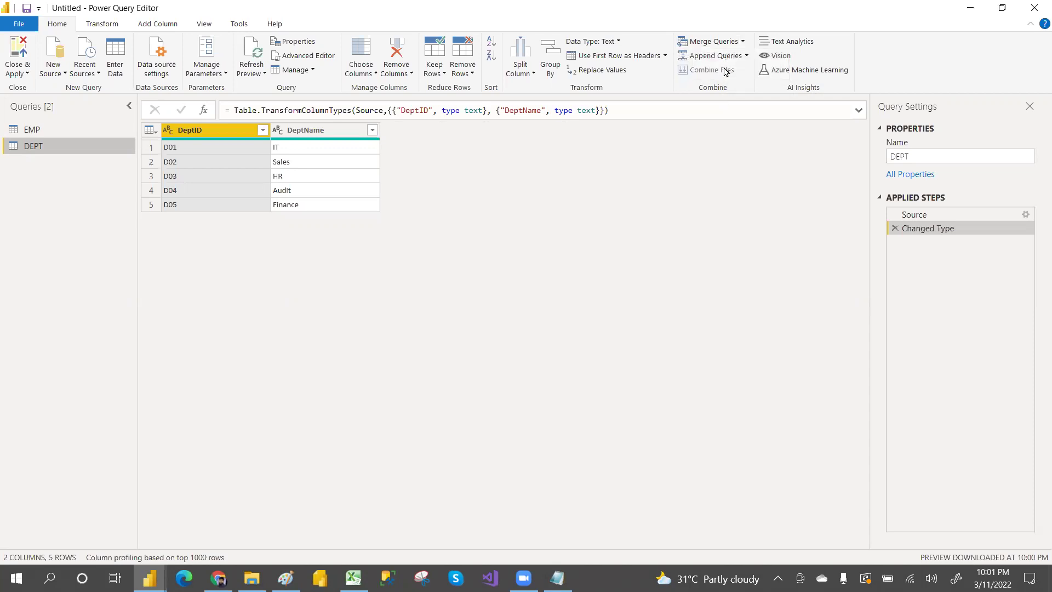
click(746, 56)
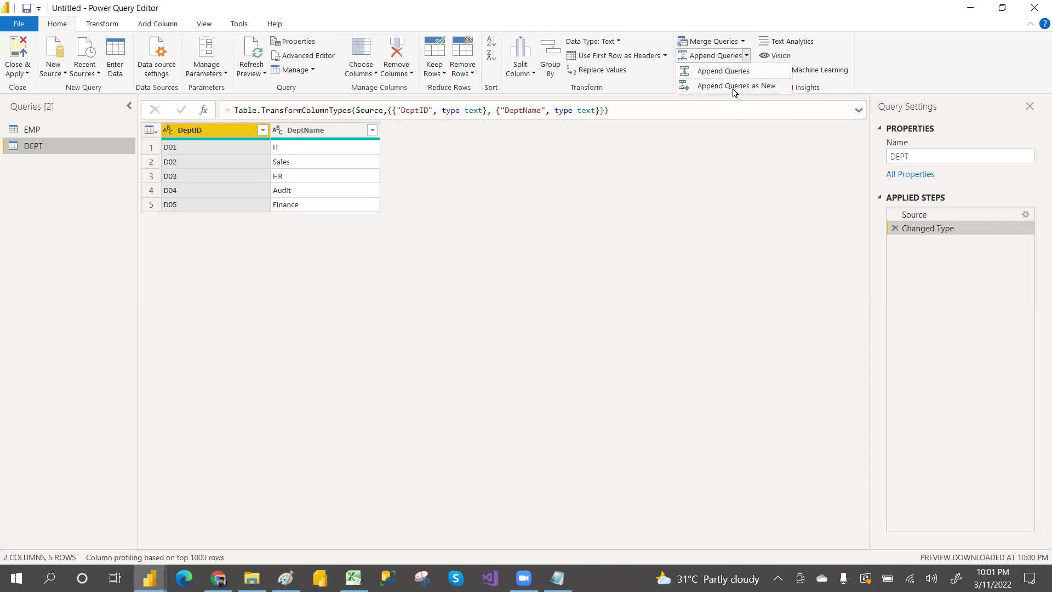
click(515, 234)
Step: Start a merge as a new query with EMP as the first table and DEPT as the second
click(48, 133)
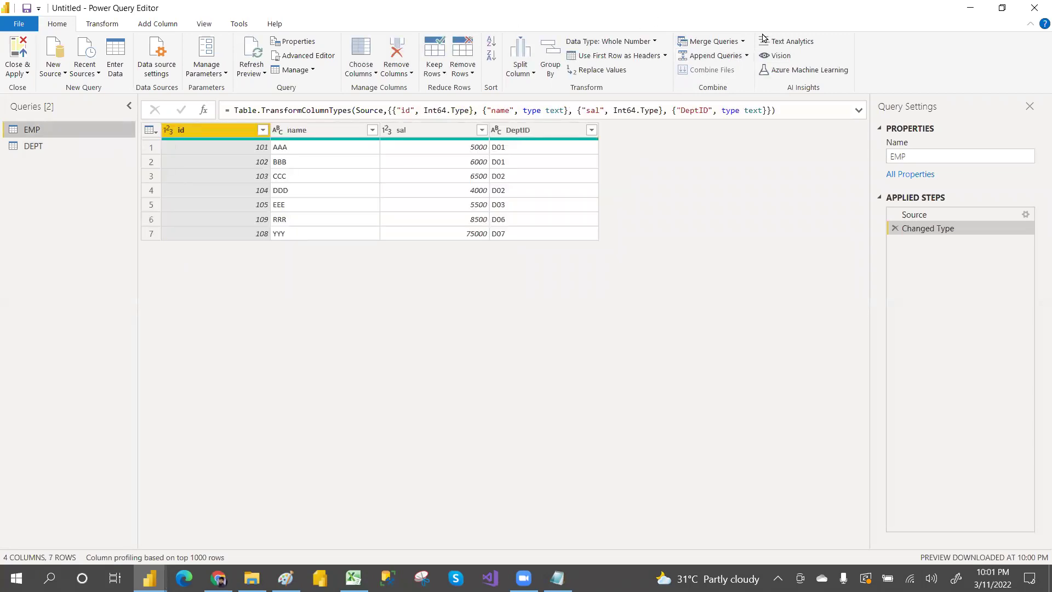
click(743, 42)
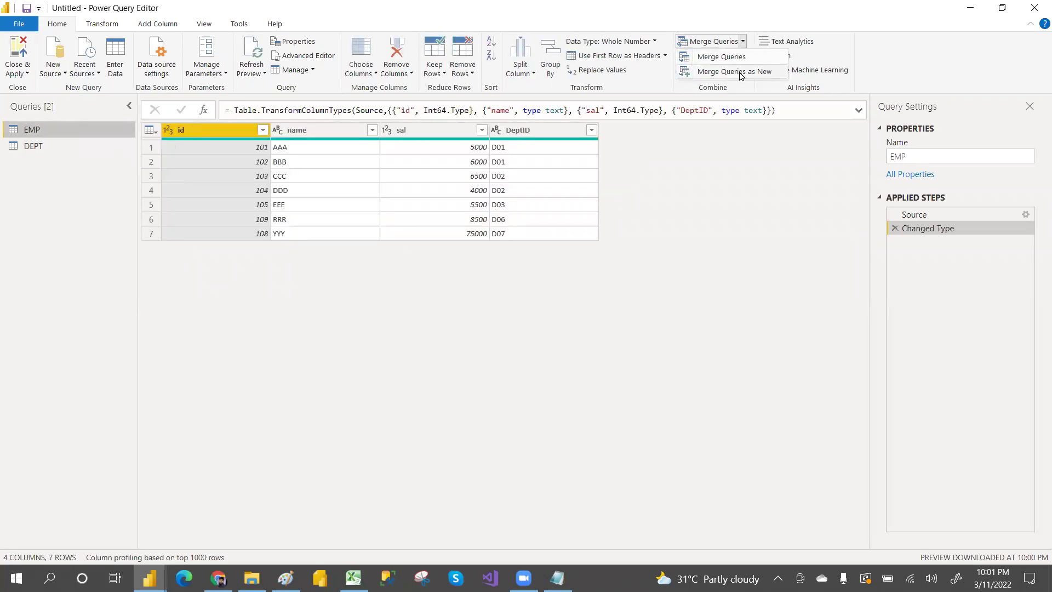
click(734, 72)
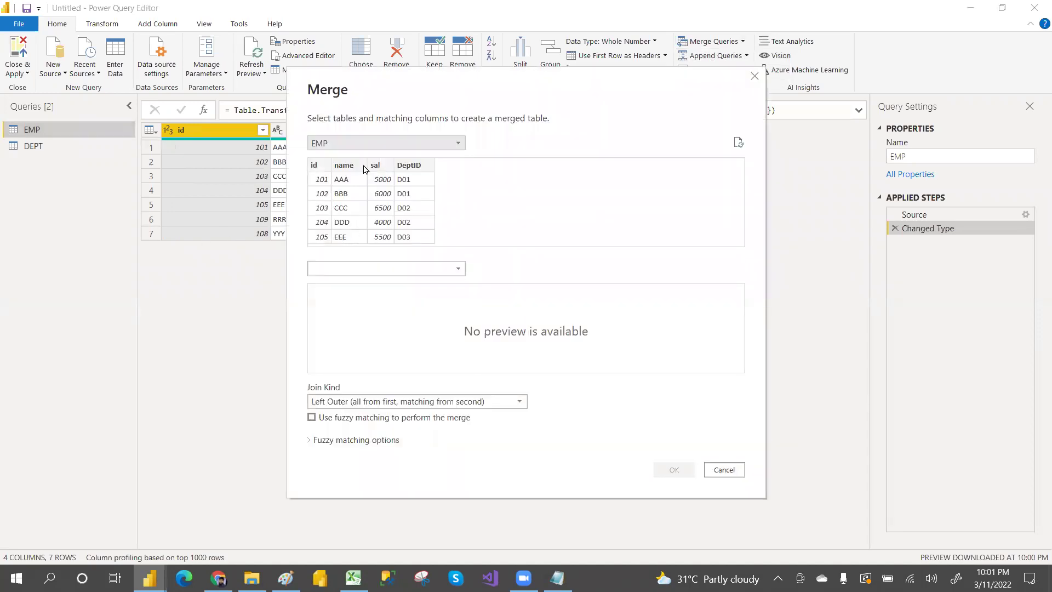
click(344, 269)
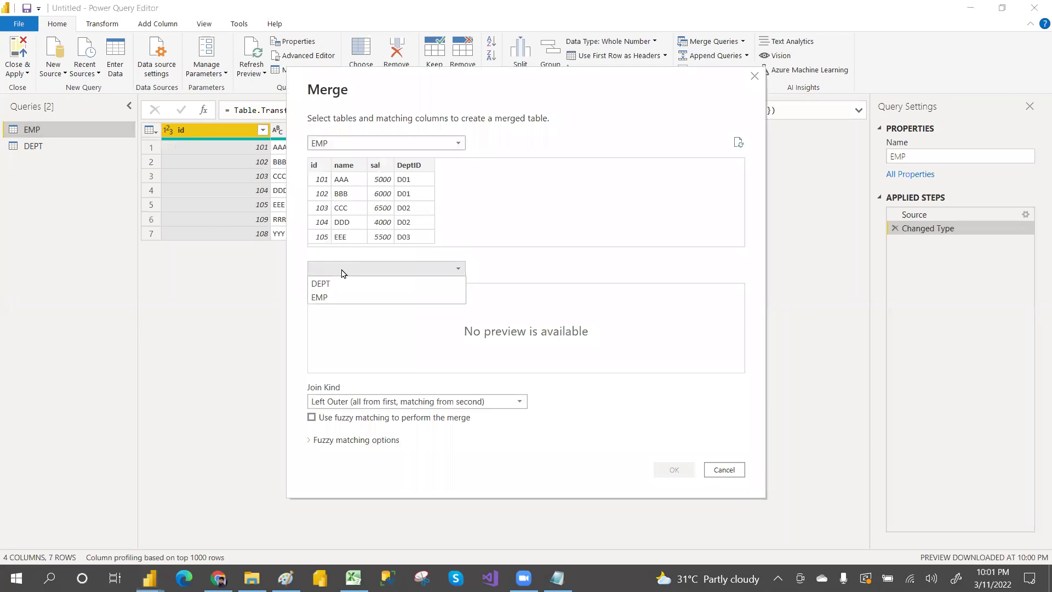
click(323, 283)
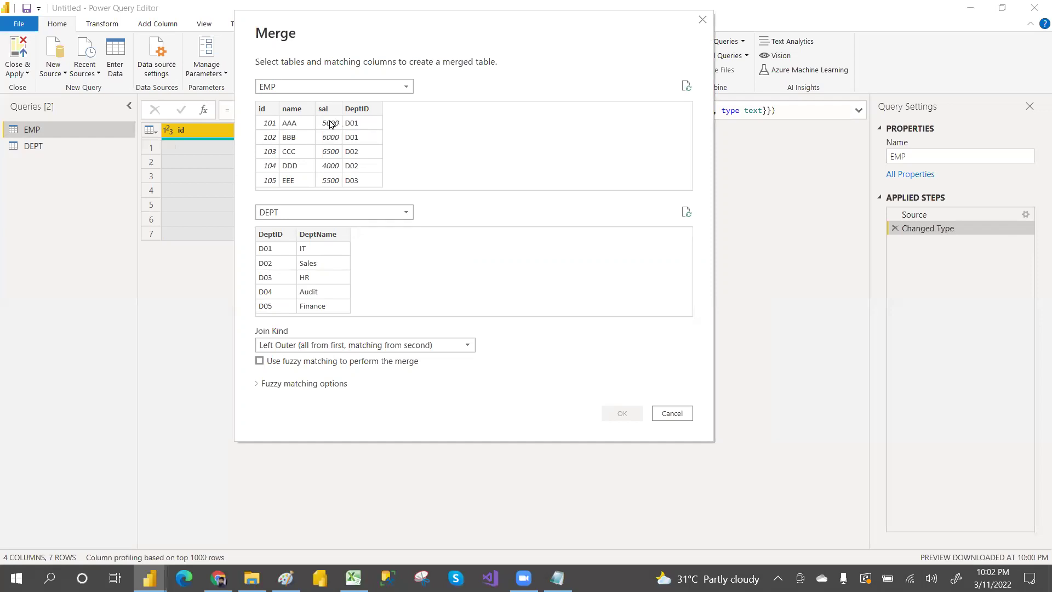
Step: Match the tables on DeptID in both, keep the Left Outer join kind, and create the merged query
click(362, 112)
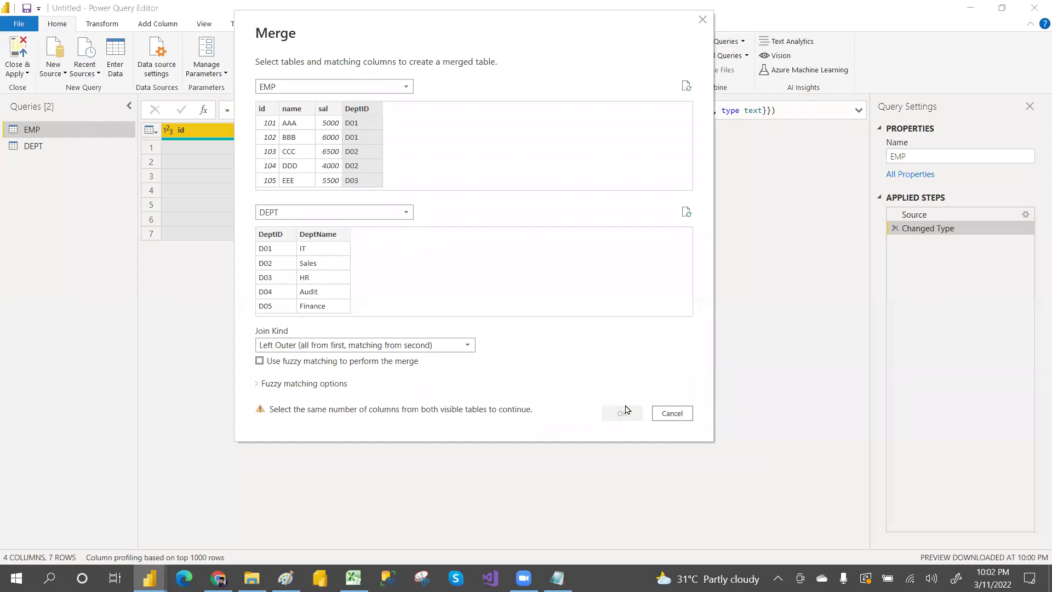
click(274, 234)
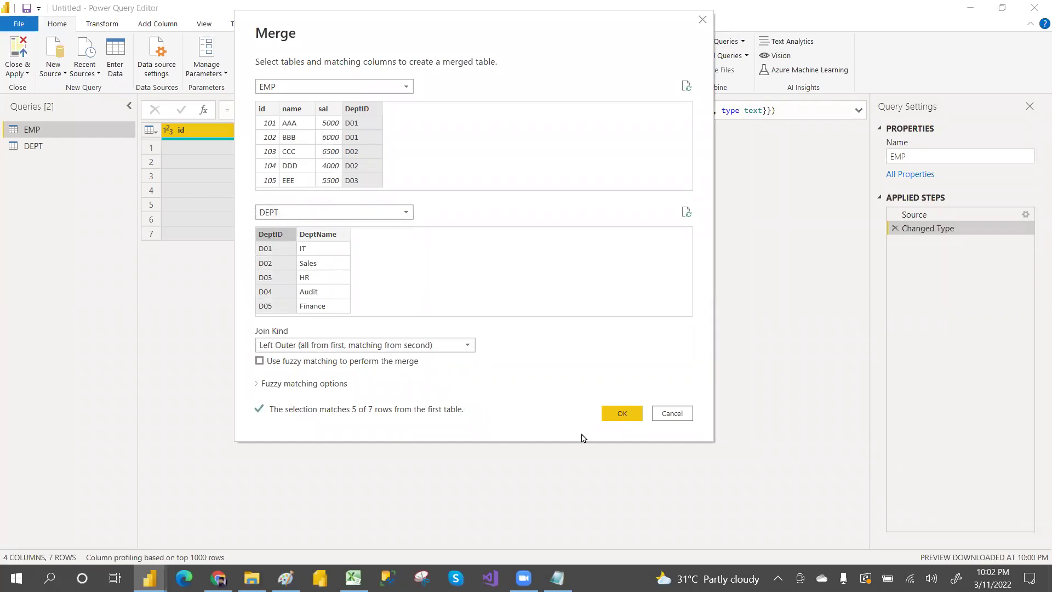
click(455, 352)
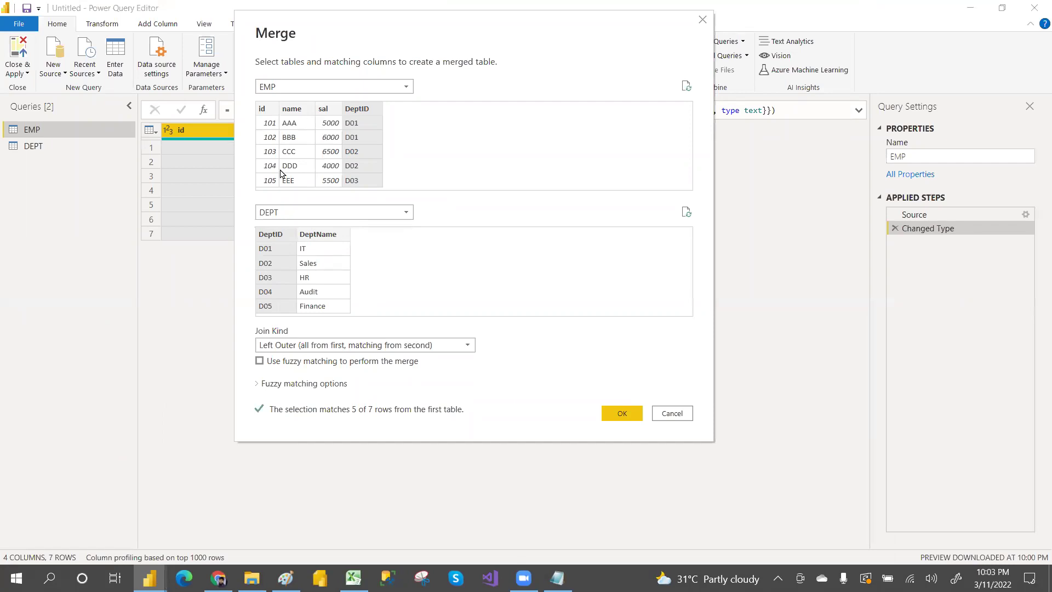
click(299, 347)
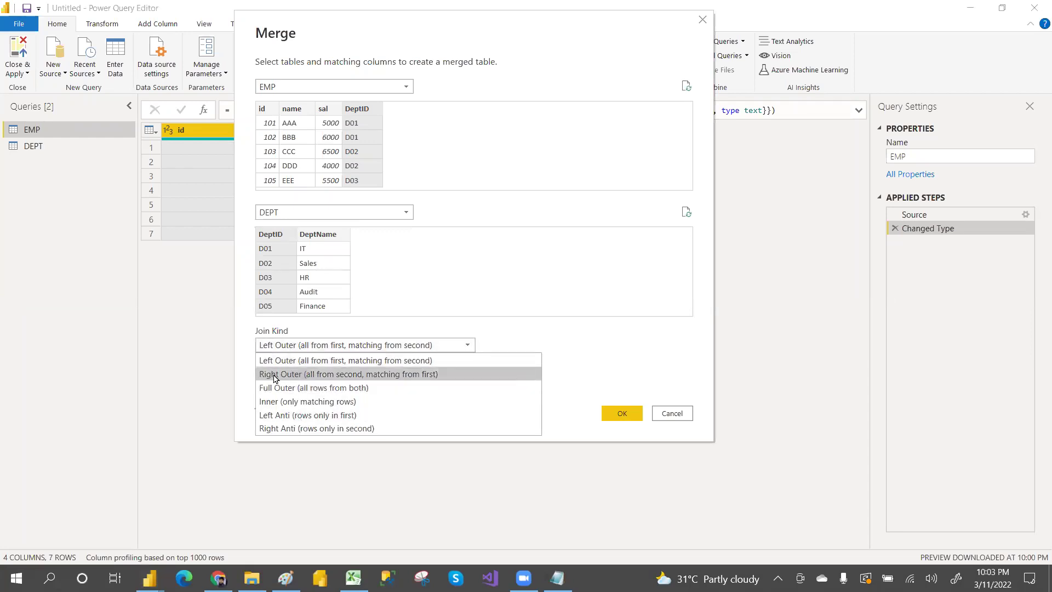
click(359, 329)
click(339, 346)
click(290, 362)
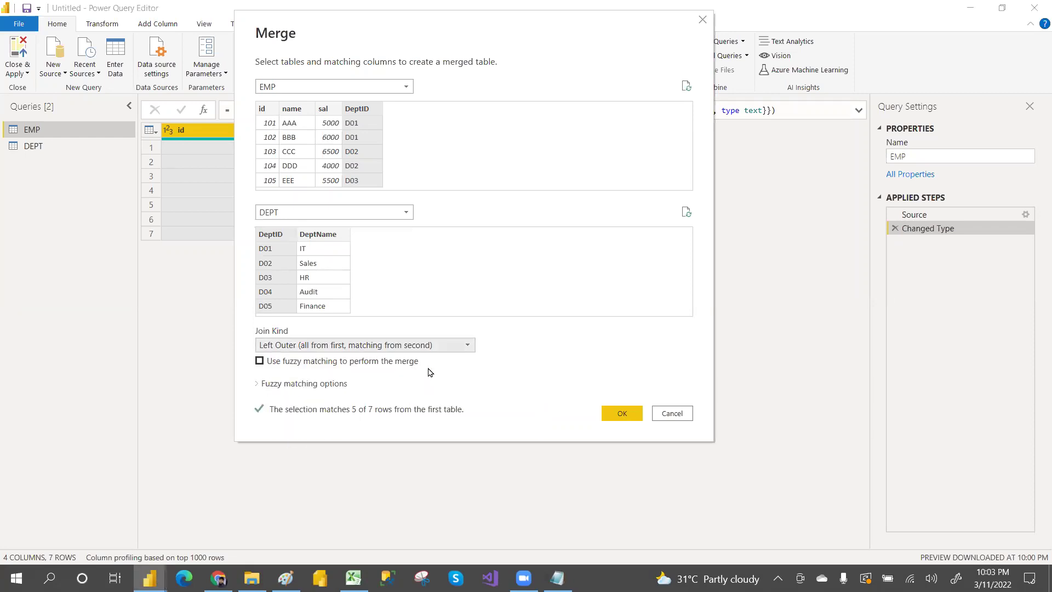
click(618, 413)
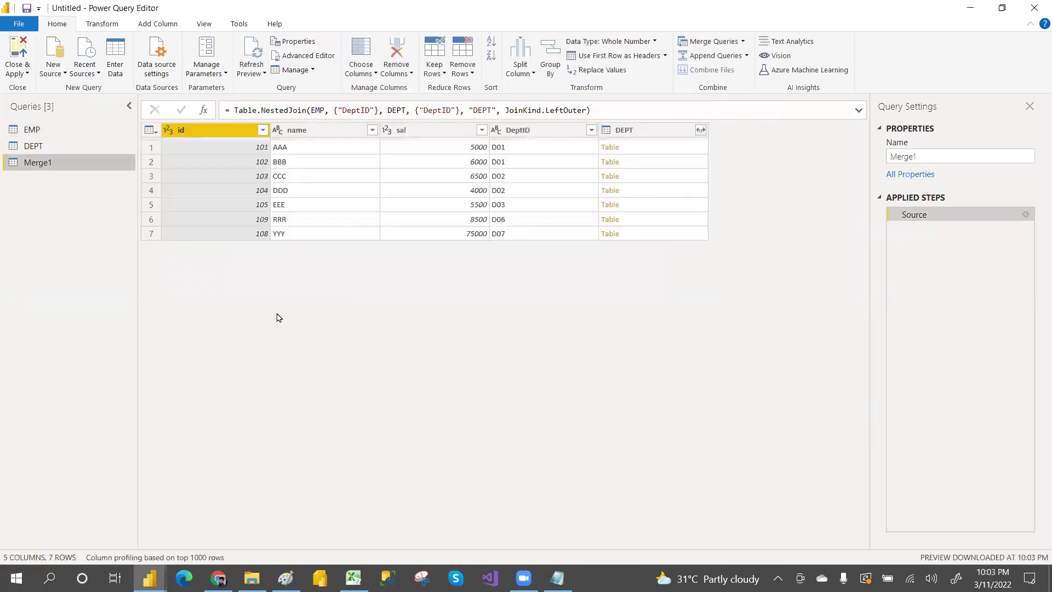
Step: Rename the merged query LEFT OUTER JOIN and preview the first row's nested DEPT table in an enlarged preview area
double_click(56, 162)
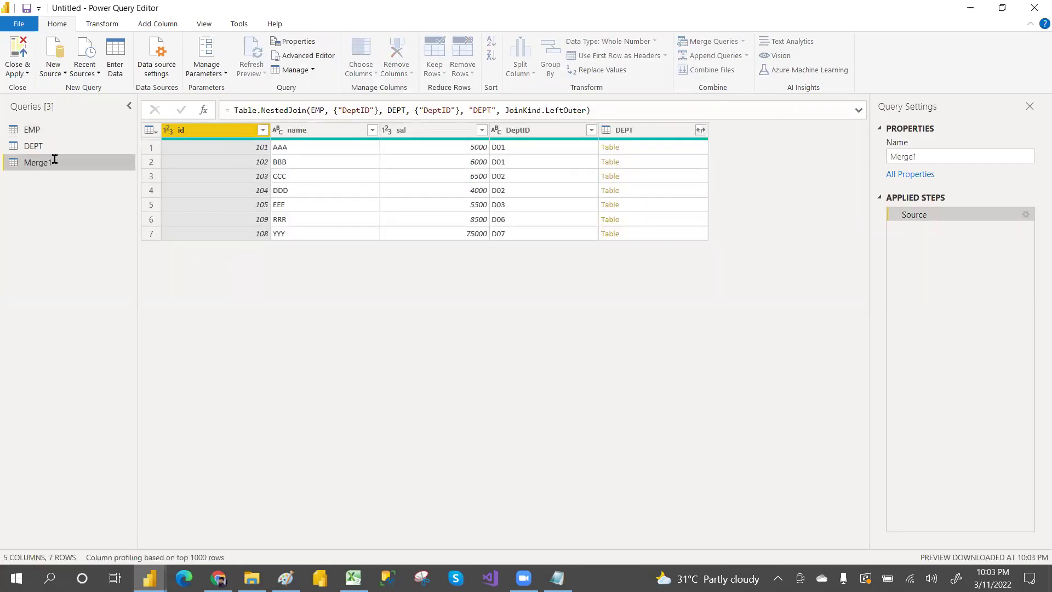
text(LEFT)
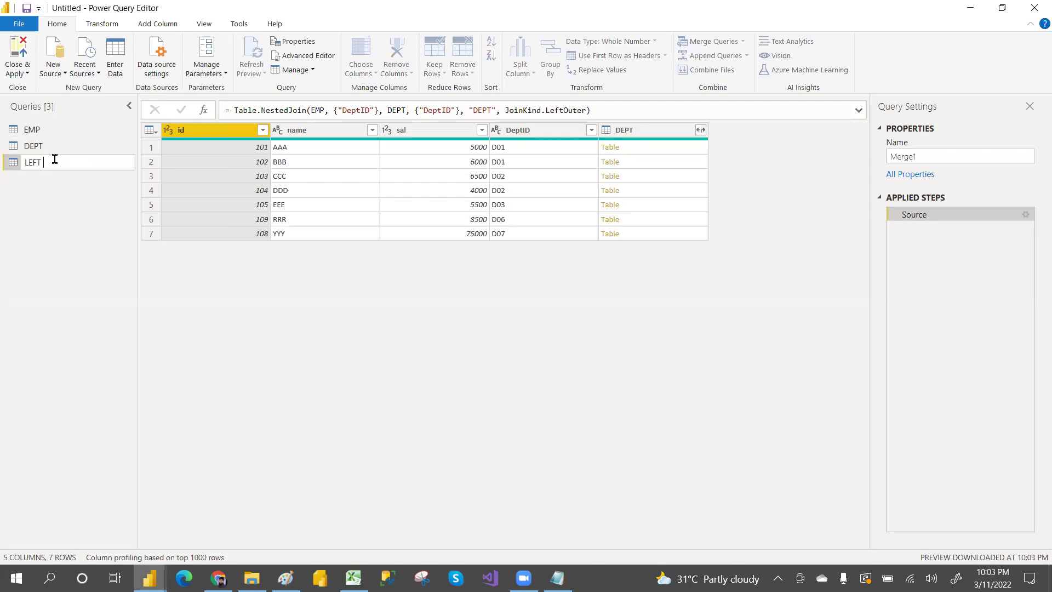
text( OUTER JOIN)
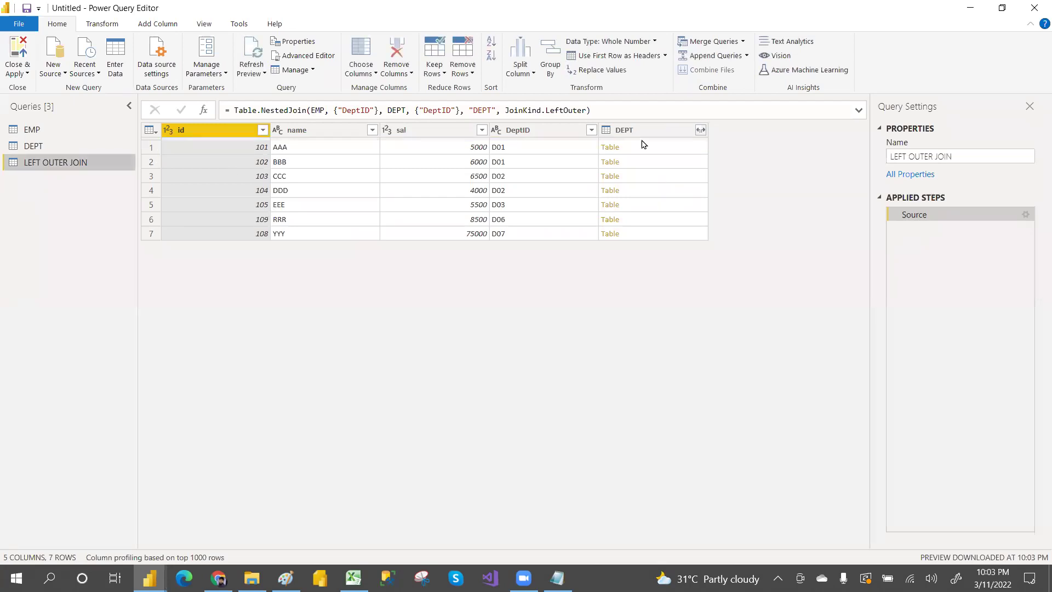
click(685, 149)
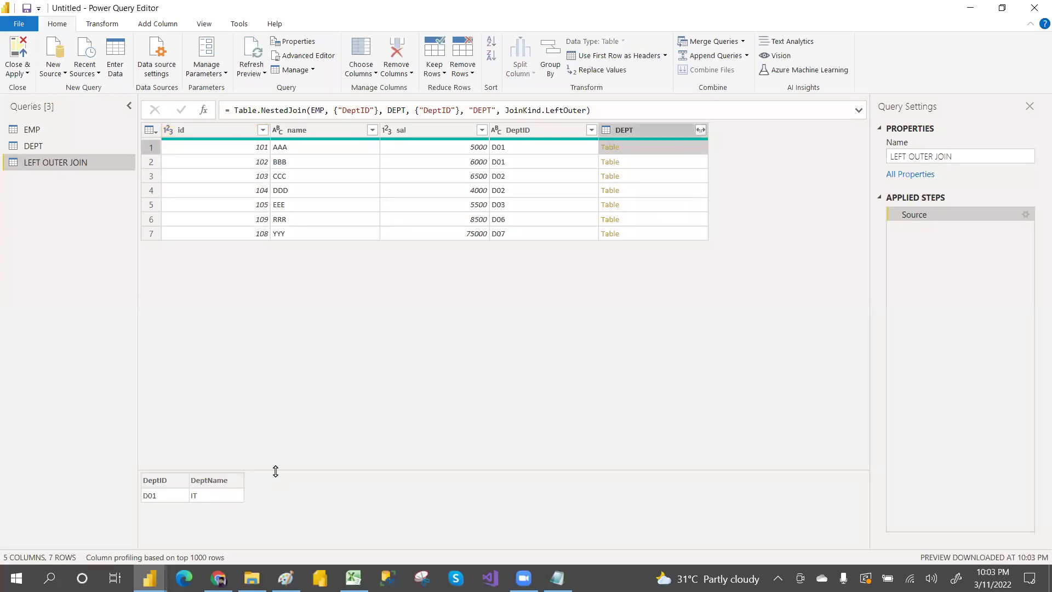
drag(274, 468, 272, 416)
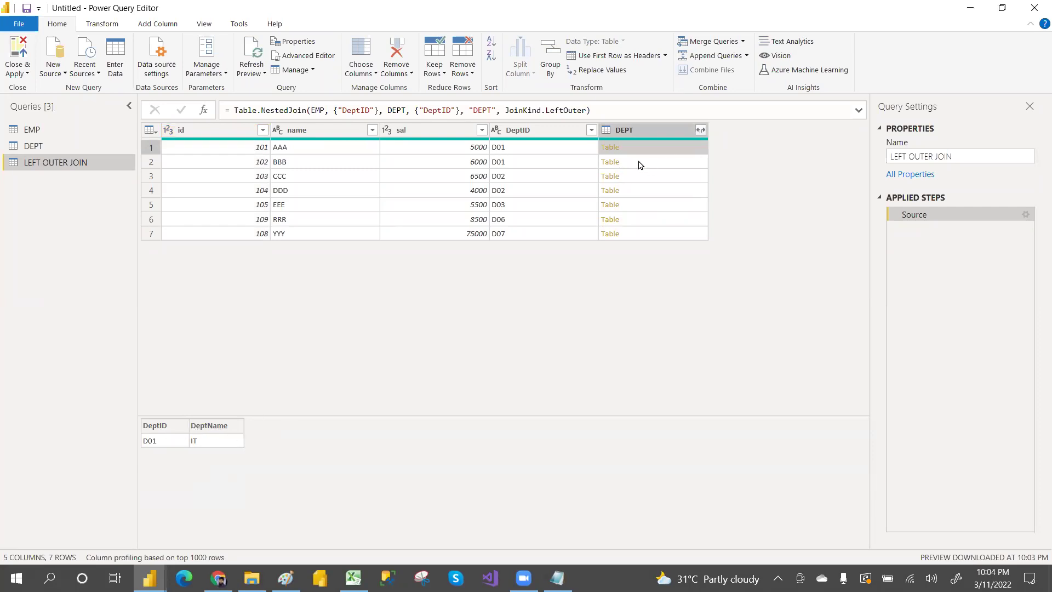
Step: Try expanding the DEPT column to DeptName only with the original column name as prefix, and delete that expansion step
click(702, 130)
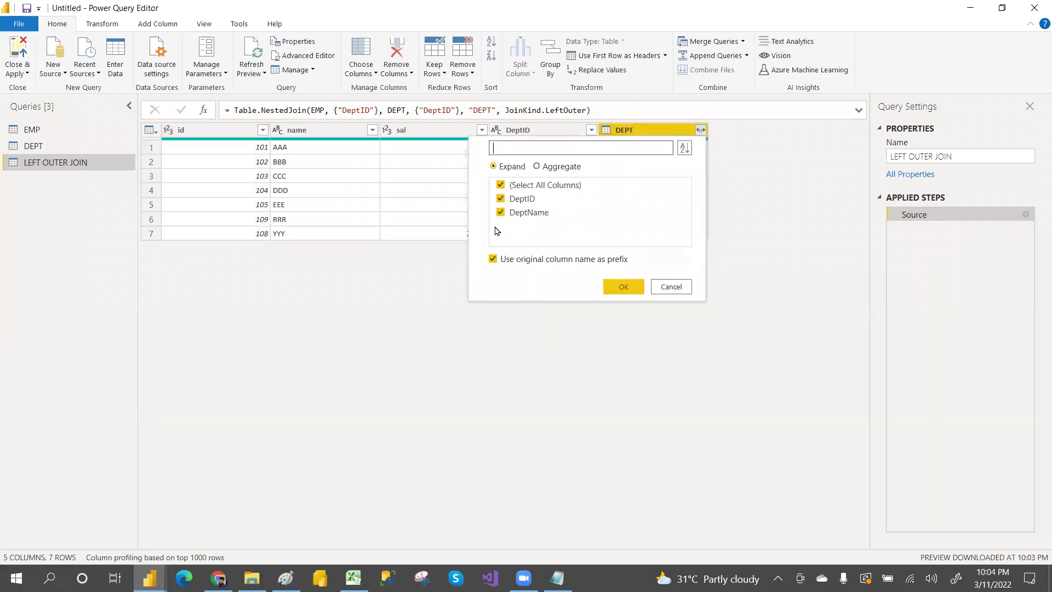
click(501, 186)
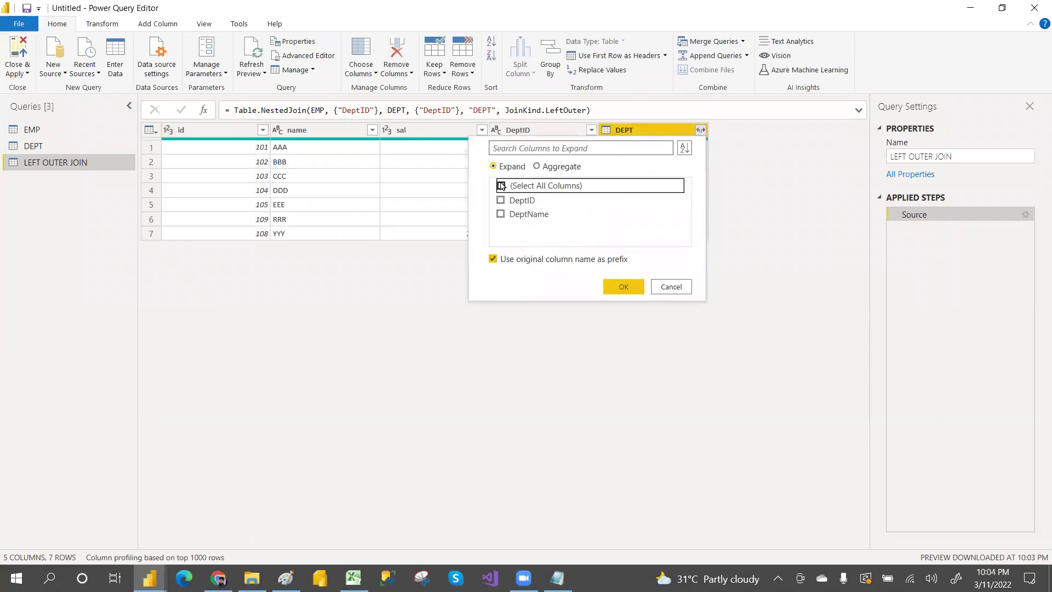
click(500, 214)
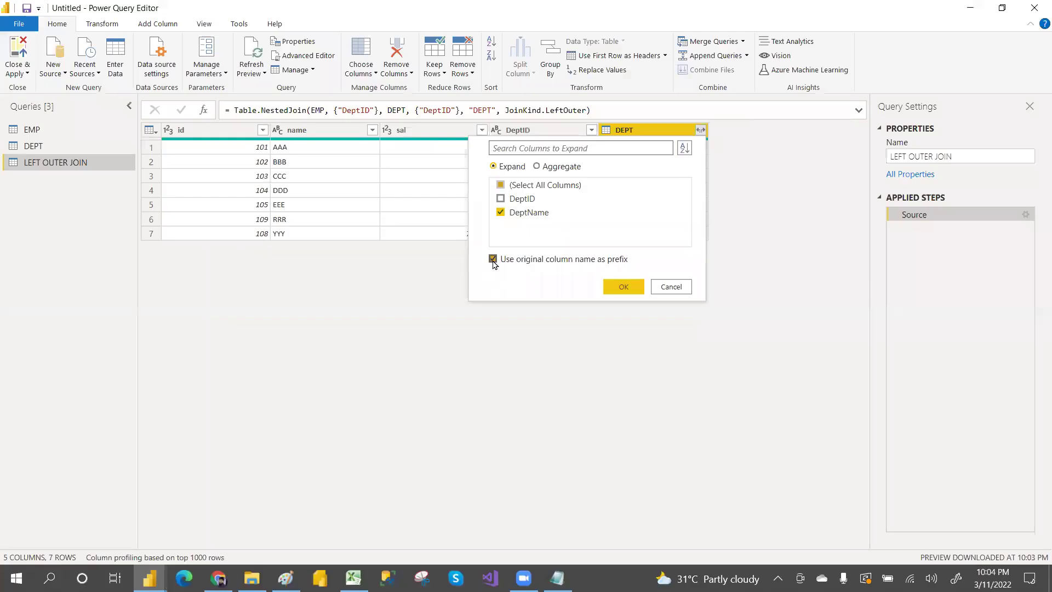
click(493, 260)
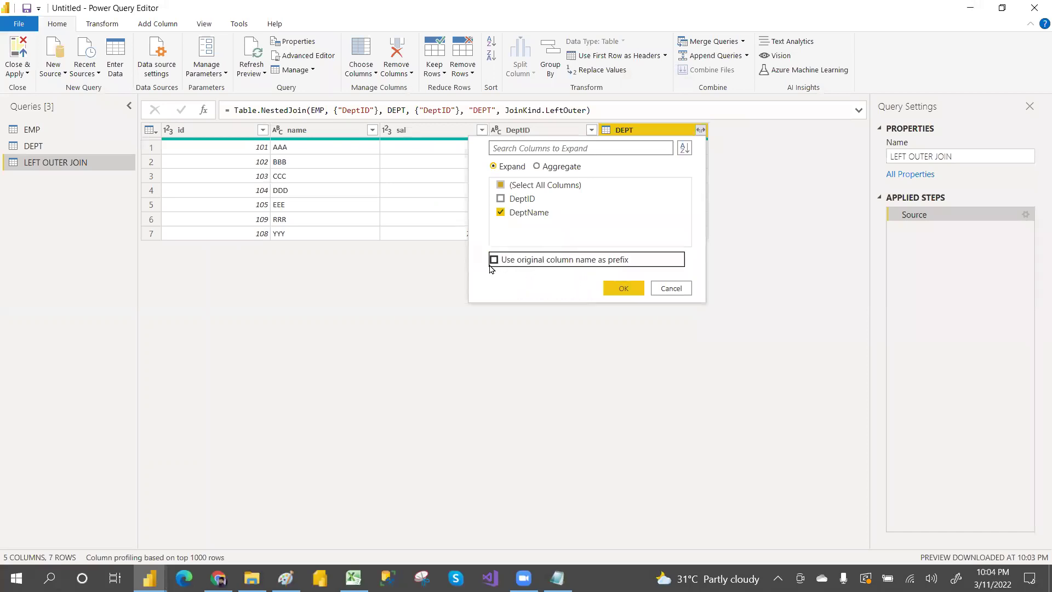
click(620, 288)
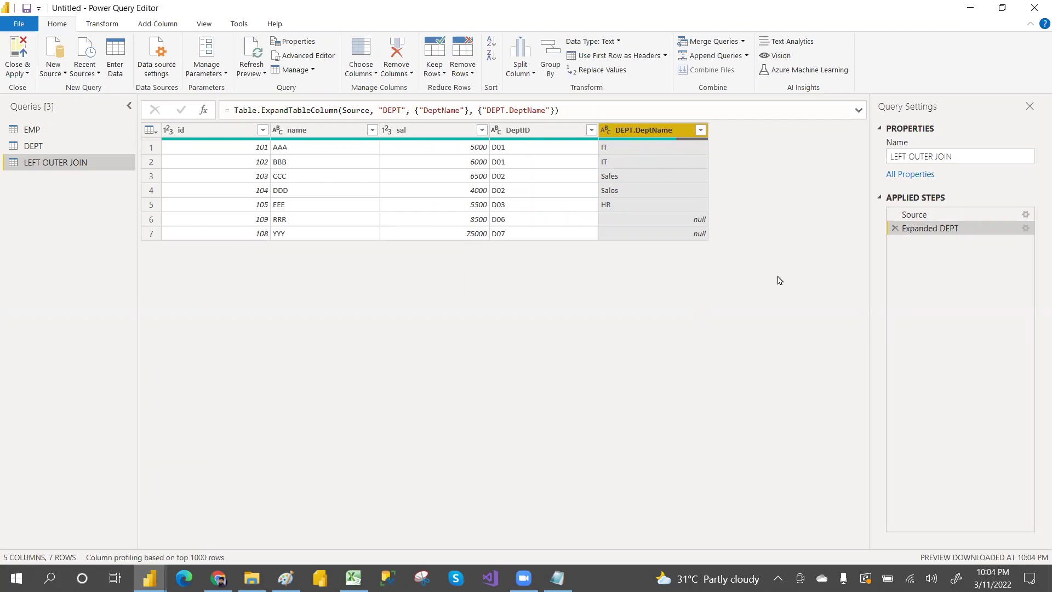
click(895, 228)
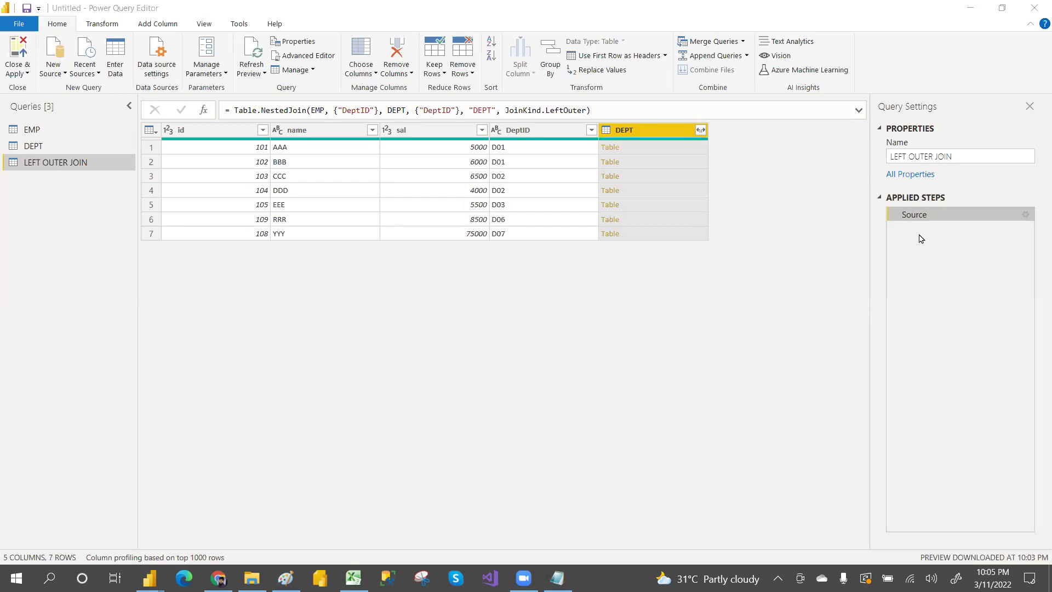
Step: Expand the DEPT column to DeptName only, without using the original column name as prefix
click(703, 131)
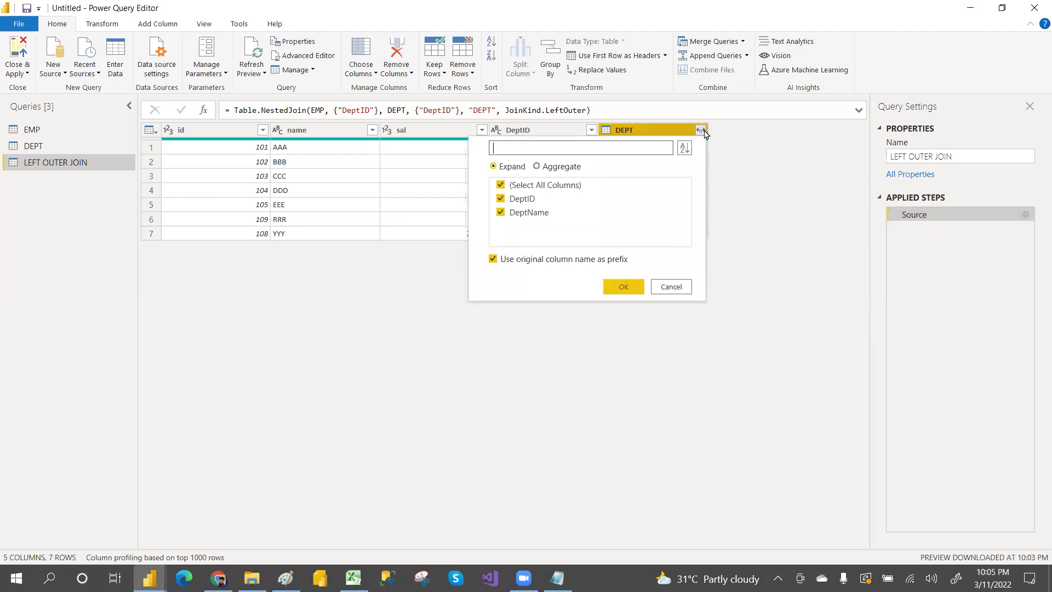
click(493, 259)
click(501, 199)
click(500, 187)
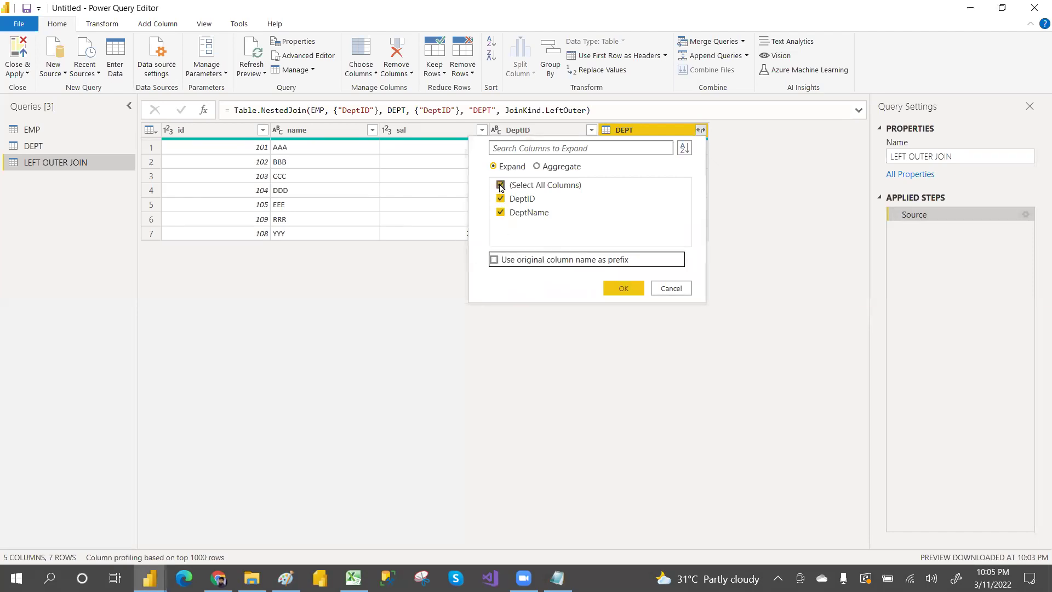
click(501, 185)
click(500, 212)
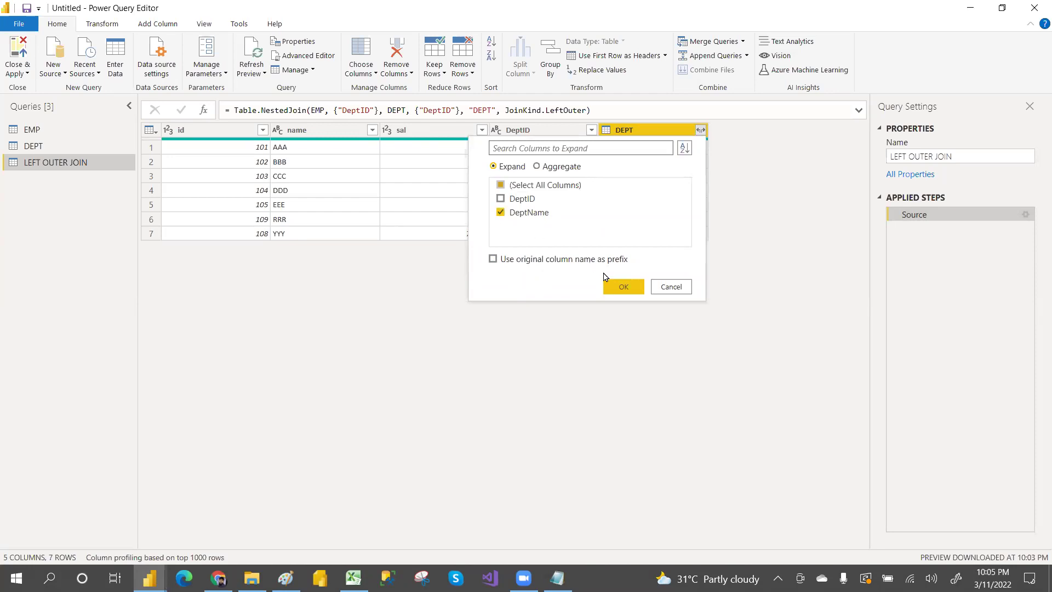
click(616, 285)
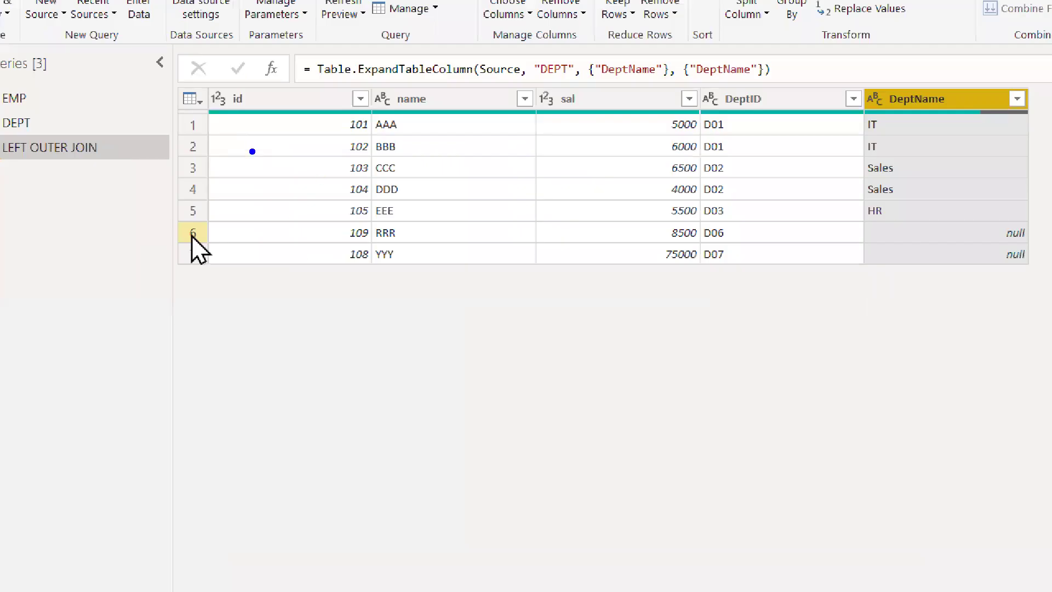
mouse_move(207, 112)
mouse_down()
mouse_move(423, 217)
mouse_move(663, 306)
mouse_move(800, 262)
mouse_move(809, 269)
mouse_up()
mouse_move(873, 112)
mouse_down()
mouse_move(916, 218)
mouse_move(941, 227)
mouse_up()
key(e)
mouse_move(216, 104)
mouse_down()
mouse_move(620, 271)
mouse_move(801, 269)
mouse_up()
mouse_move(857, 116)
mouse_down()
mouse_move(909, 145)
mouse_move(935, 224)
mouse_move(1044, 271)
mouse_up()
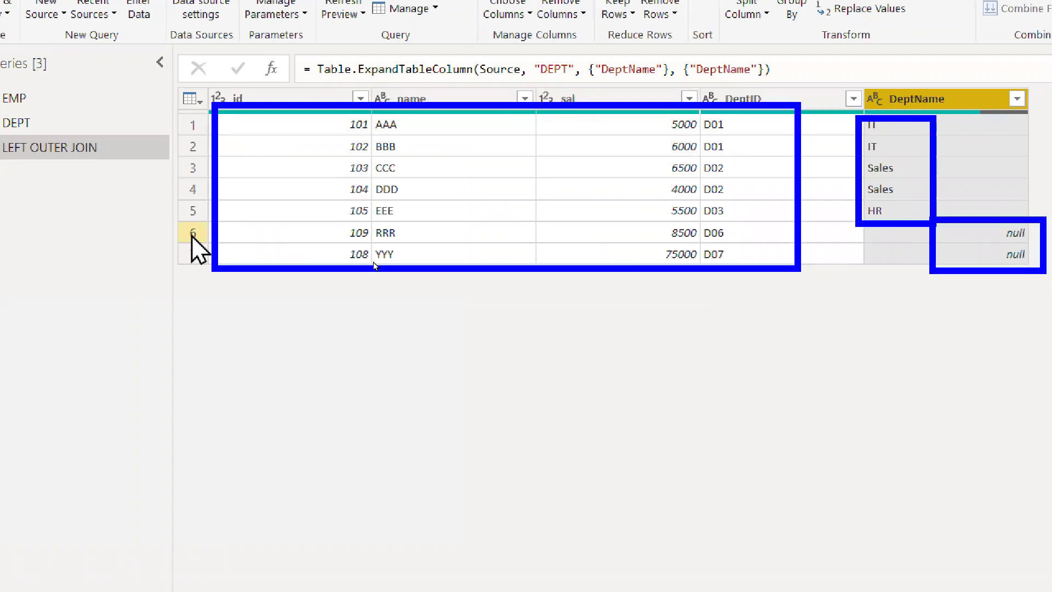
key(Escape)
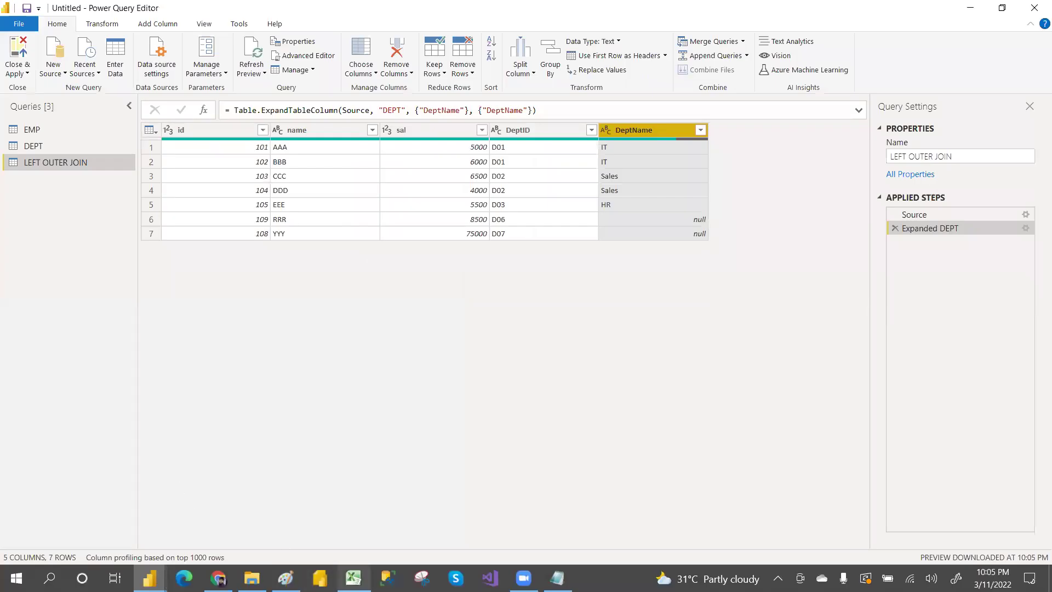
Step: Switch to Excel, examine the employee and DeptName cells of the Left Outer Join example on the Merge sheet, and return to Power Query Editor
key(alt+Tab)
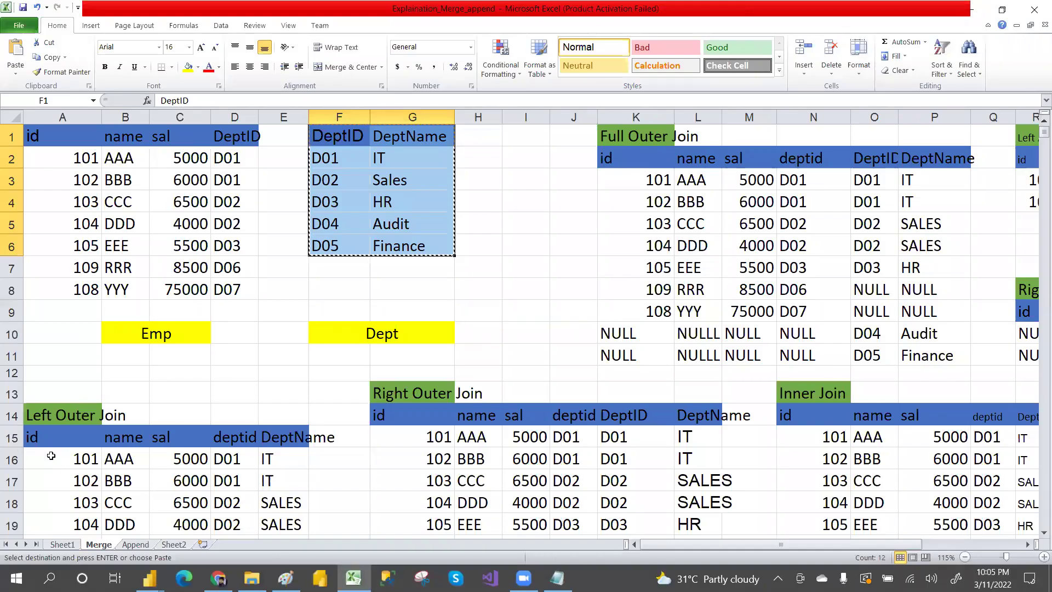
key(Down)
key(Down)
key(Down)
key(Down)
key(Down)
key(Down)
key(Down)
key(Down)
key(Down)
key(Down)
key(Down)
key(Down)
key(Down)
key(Down)
key(Down)
key(Down)
key(Down)
key(Down)
key(Down)
key(Down)
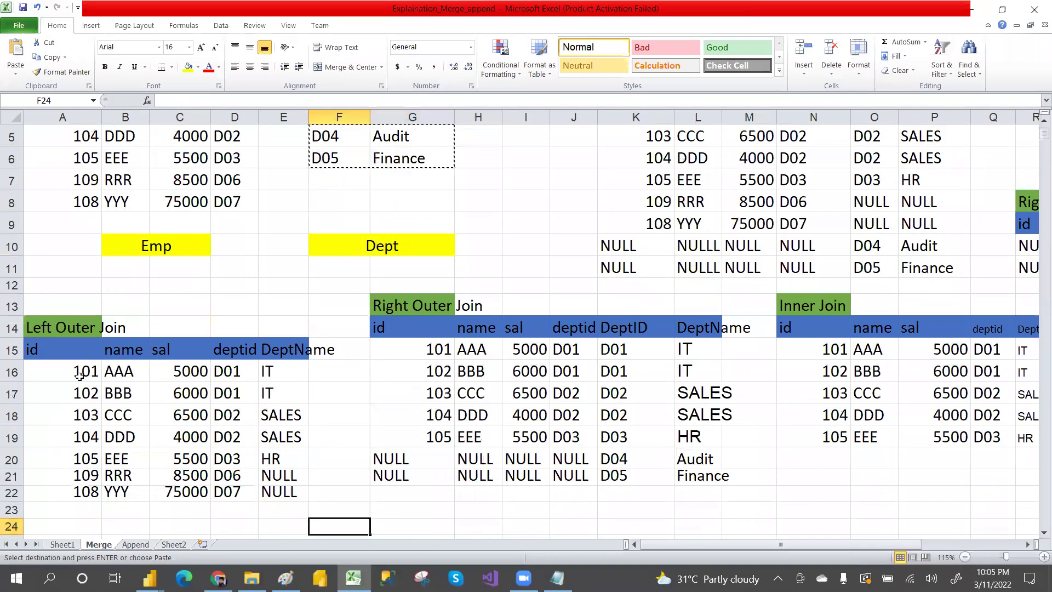
drag(44, 366, 249, 492)
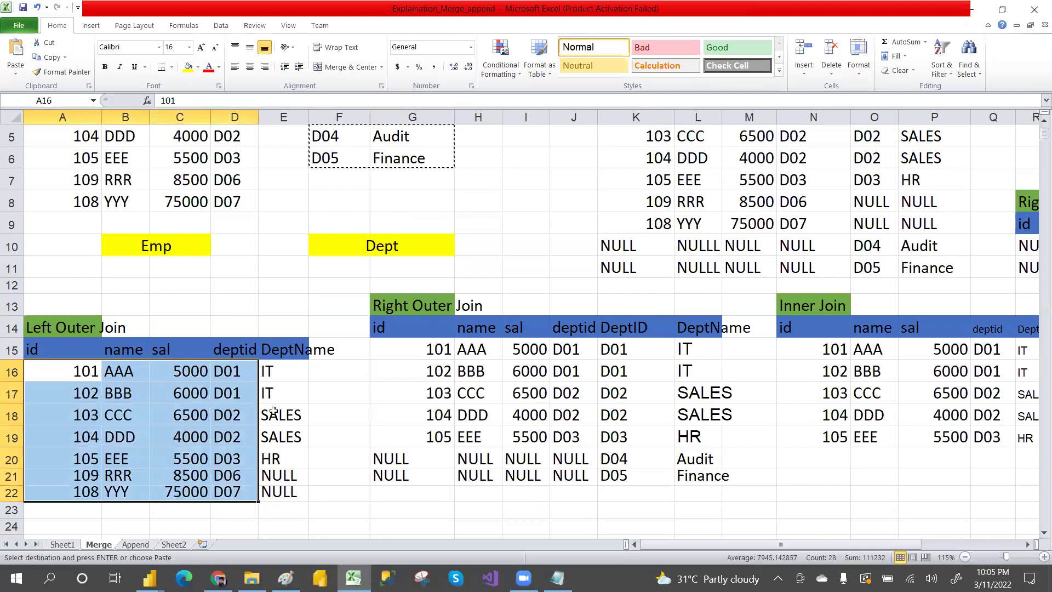
drag(263, 372, 276, 492)
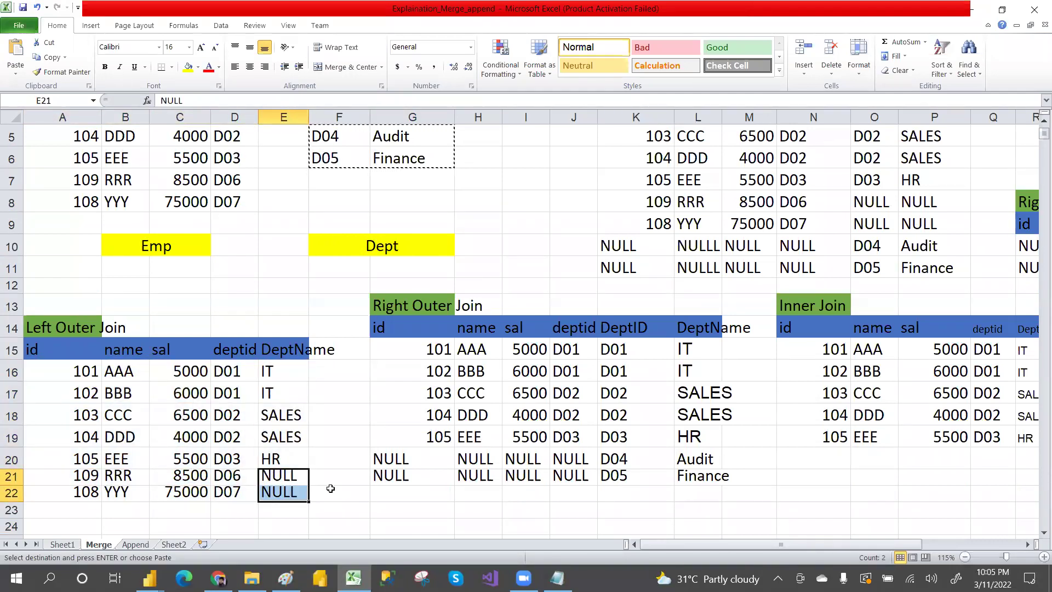
key(alt+Tab)
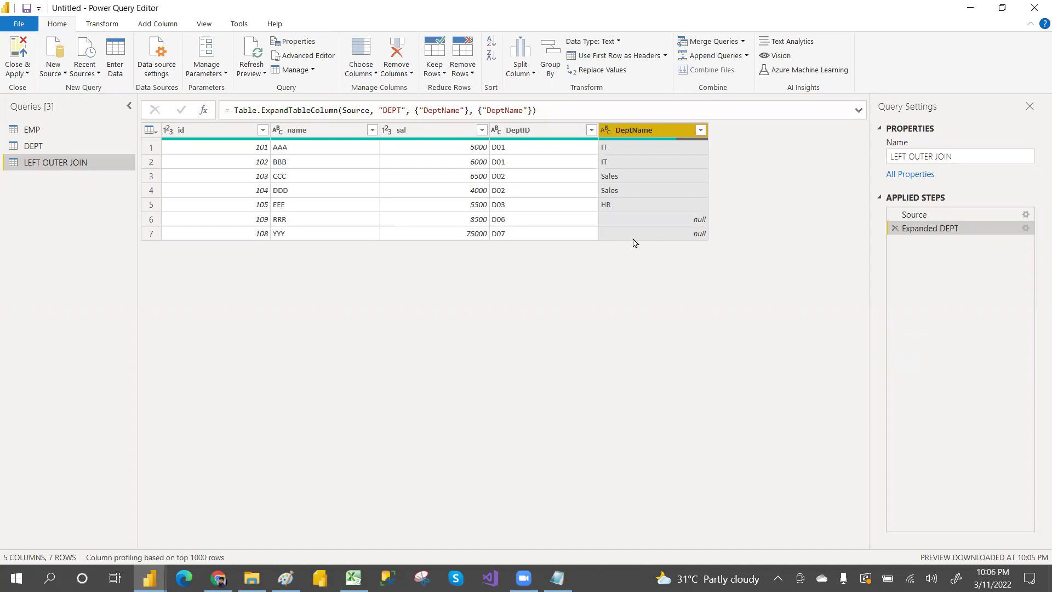
Step: Start a second merge as a new query from EMP, with DEPT as the second table
click(39, 135)
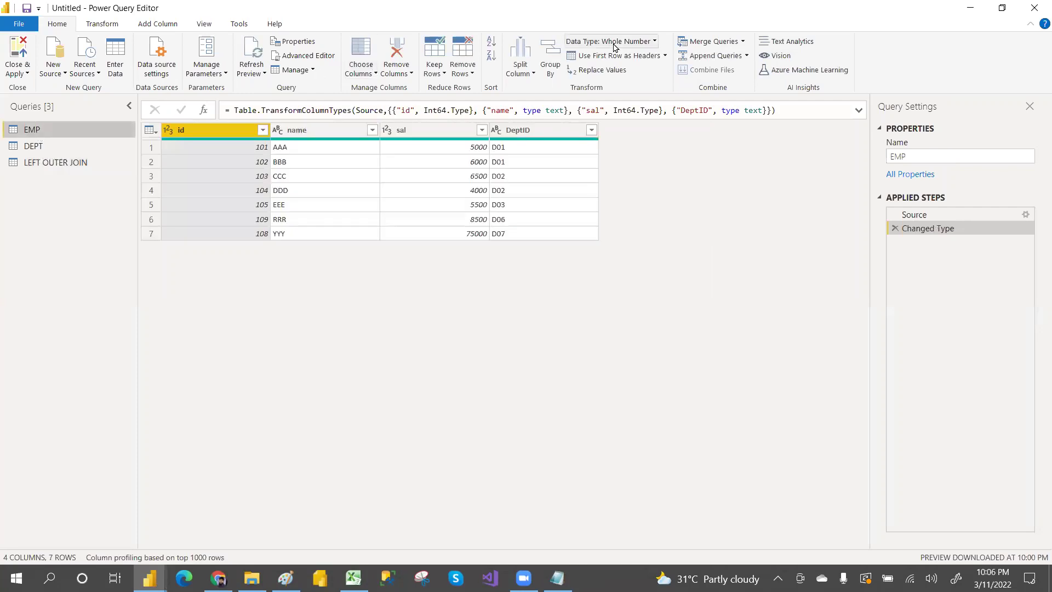
click(742, 43)
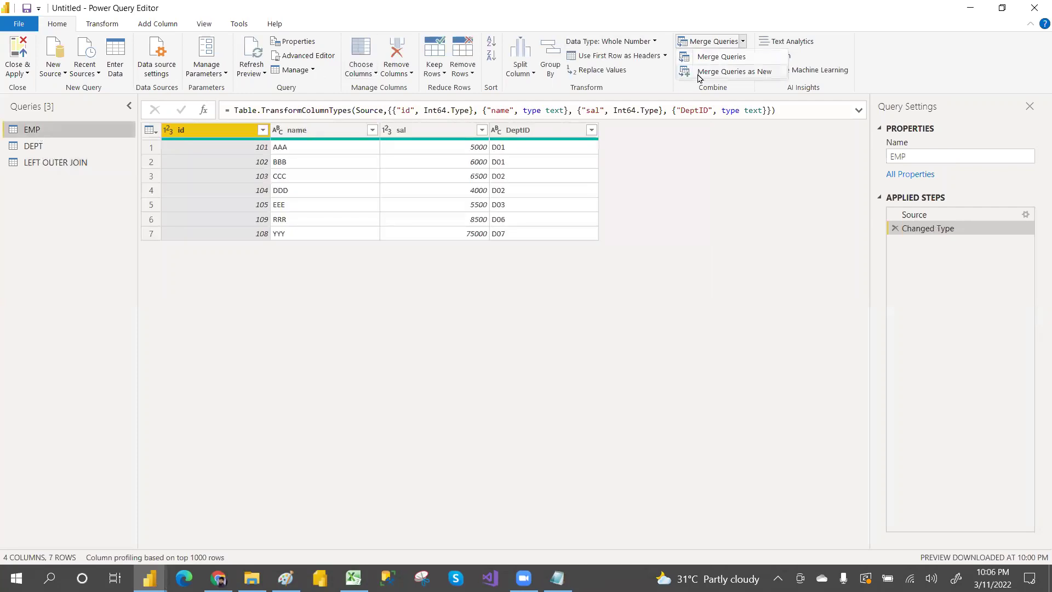
click(722, 73)
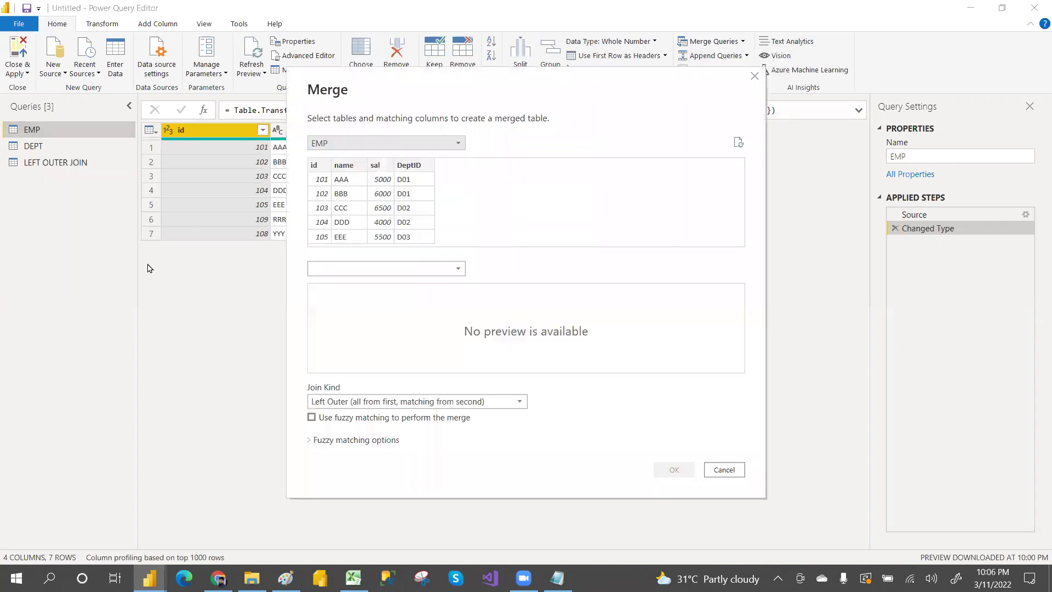
click(344, 275)
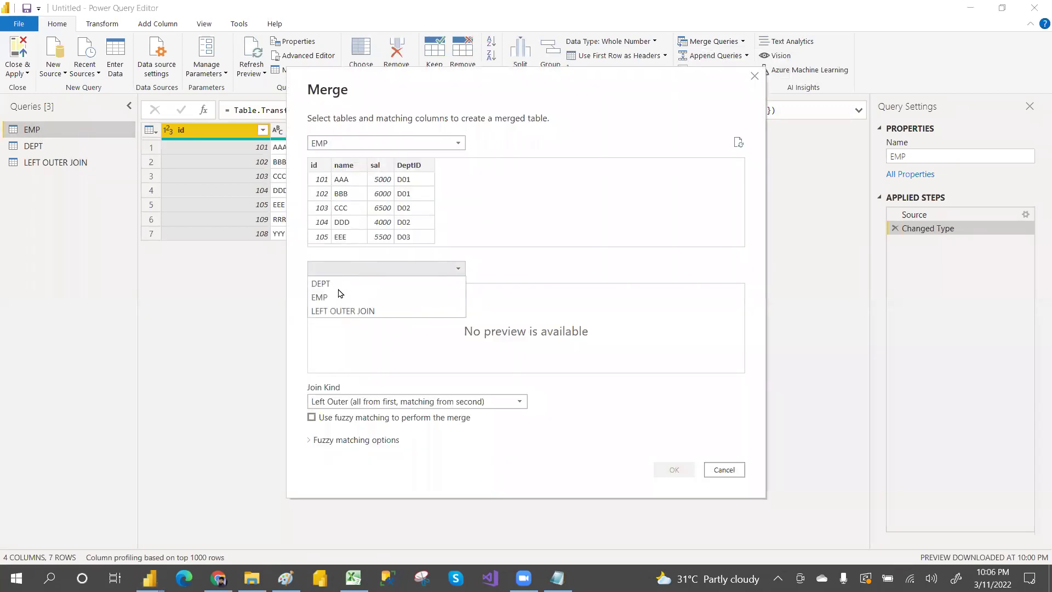
click(331, 291)
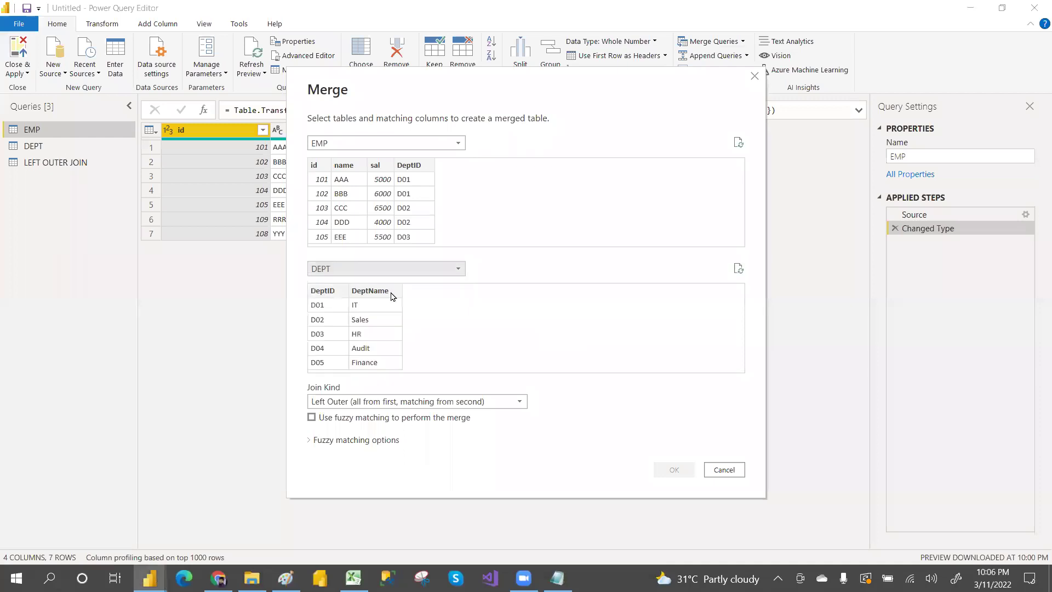
Step: Match both tables on DeptID, set the join kind to Right Outer, and create the merged query
click(414, 171)
click(333, 291)
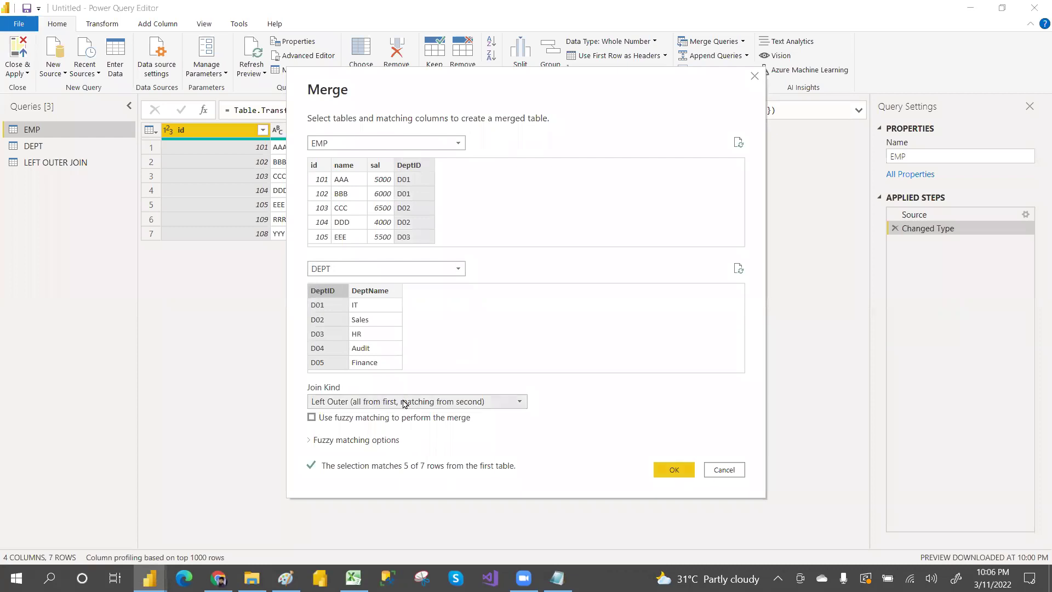
click(434, 405)
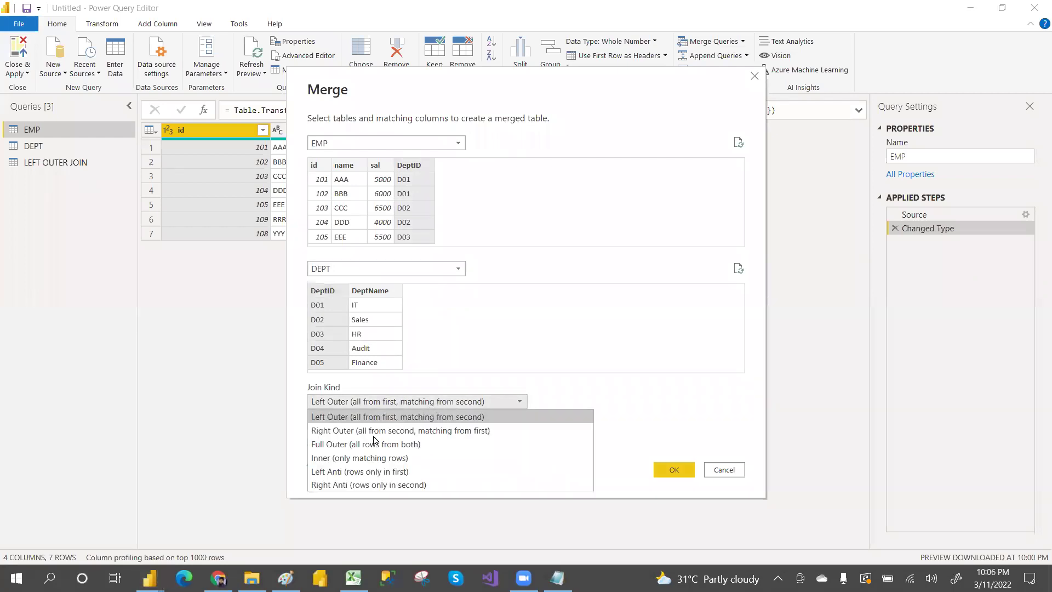
click(393, 431)
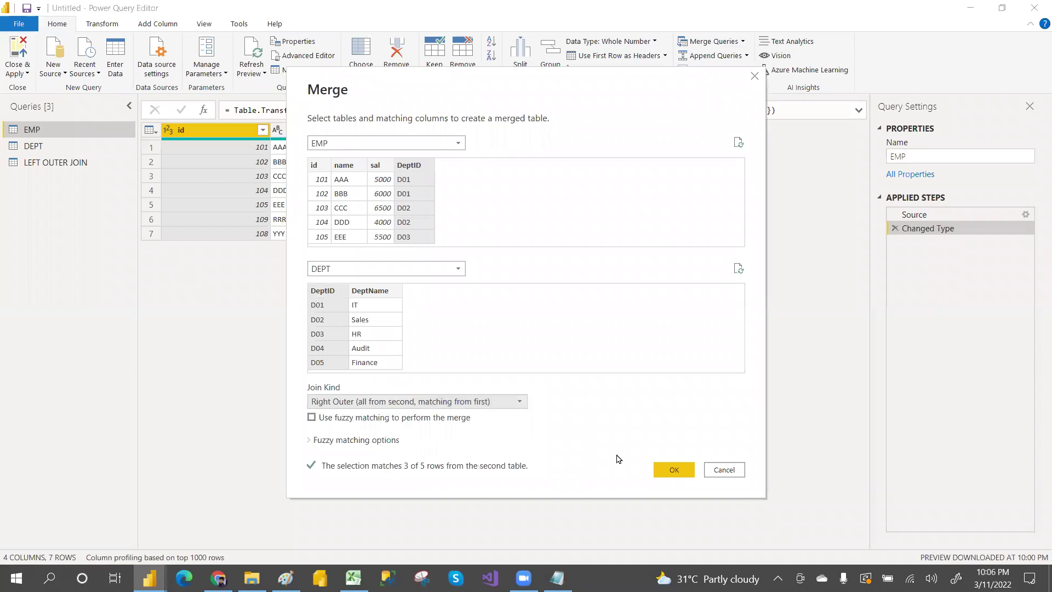
click(674, 470)
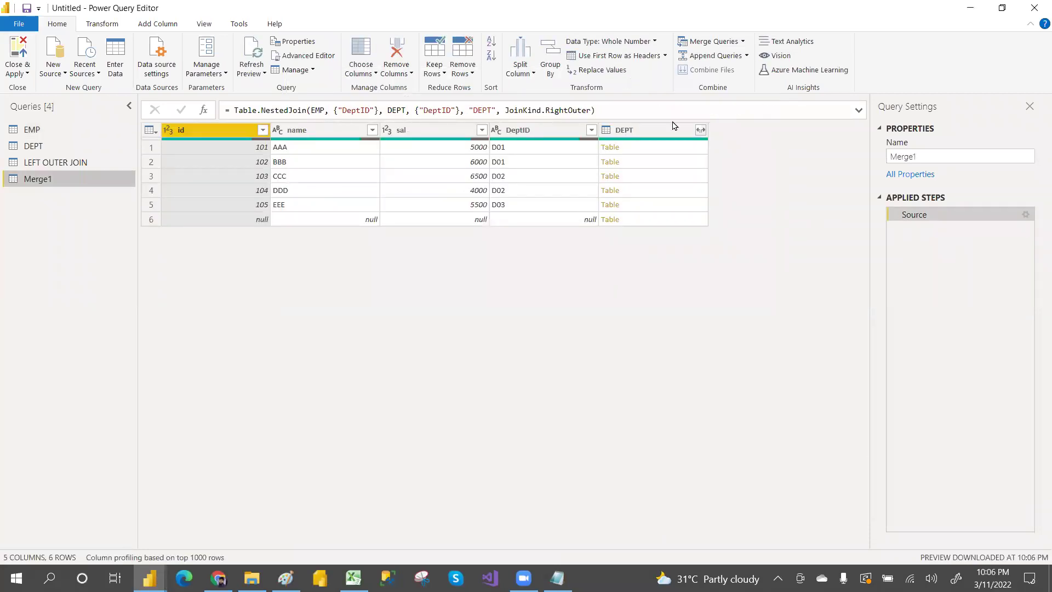
Step: Expand the DEPT column of the right outer merge to both DeptID and DeptName, without the original column name as prefix
click(702, 131)
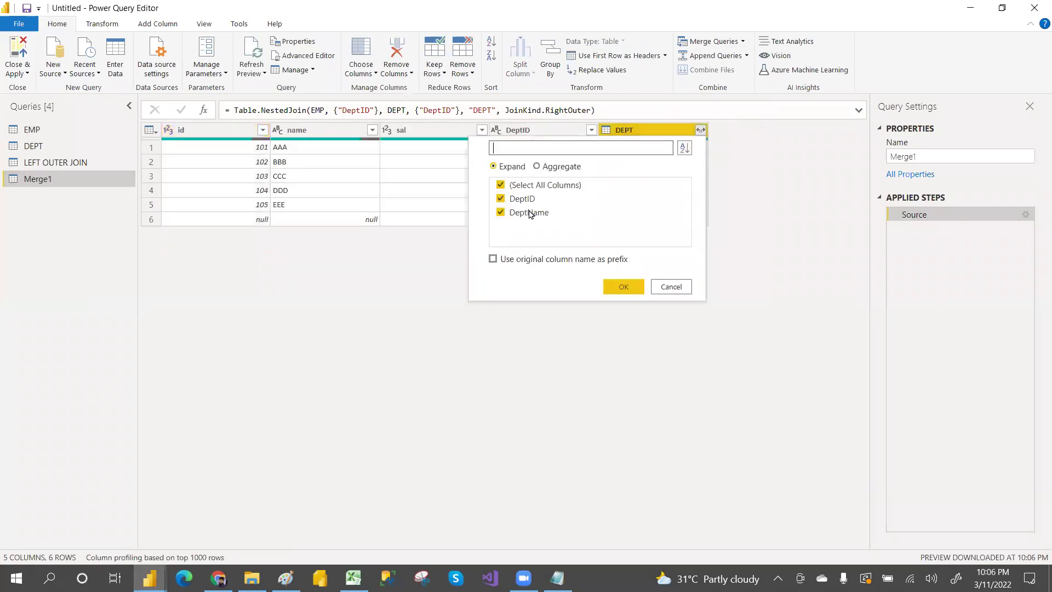
click(501, 186)
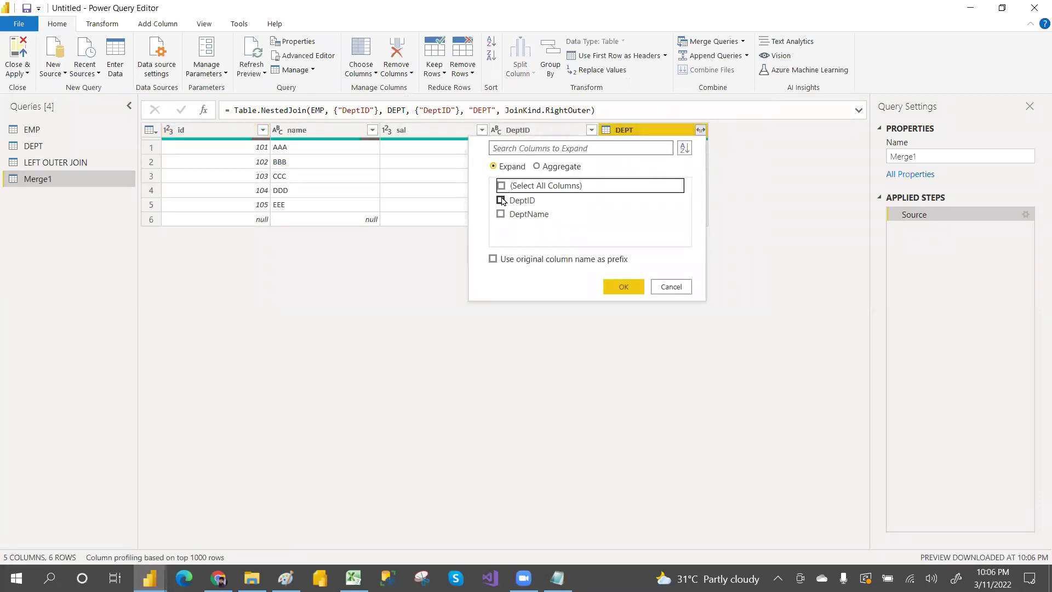
click(502, 200)
click(501, 213)
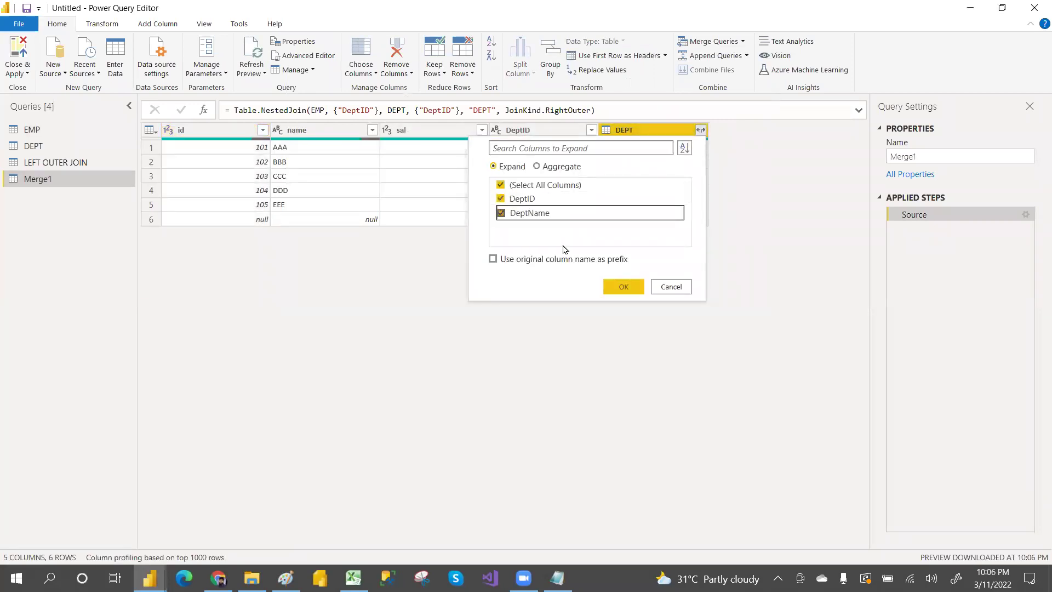
click(616, 285)
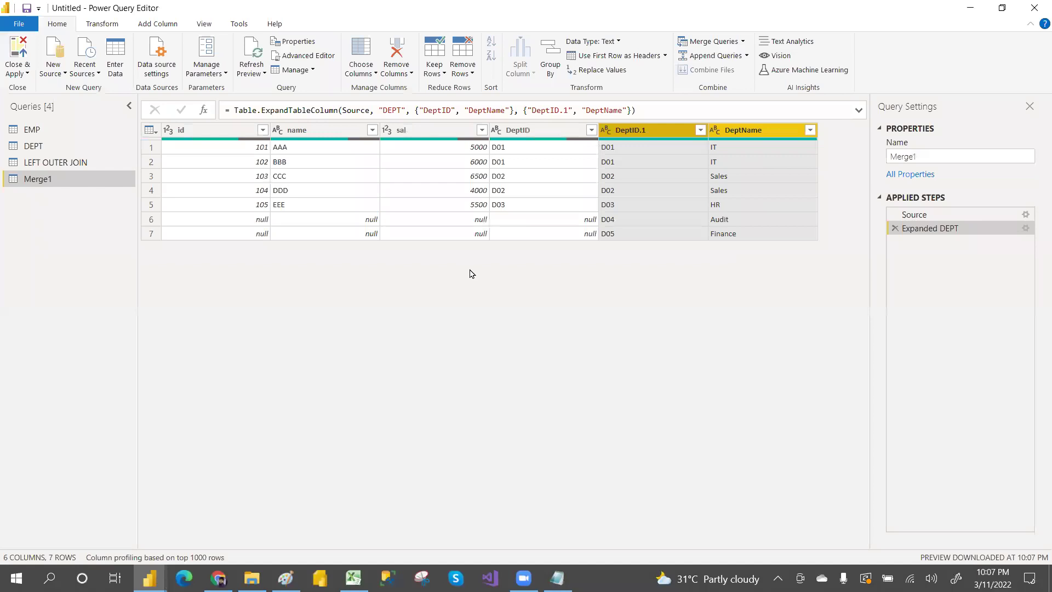
Step: Switch to Excel, examine the matched and NULL rows of the Right Outer Join example, and return to Power Query Editor
click(353, 578)
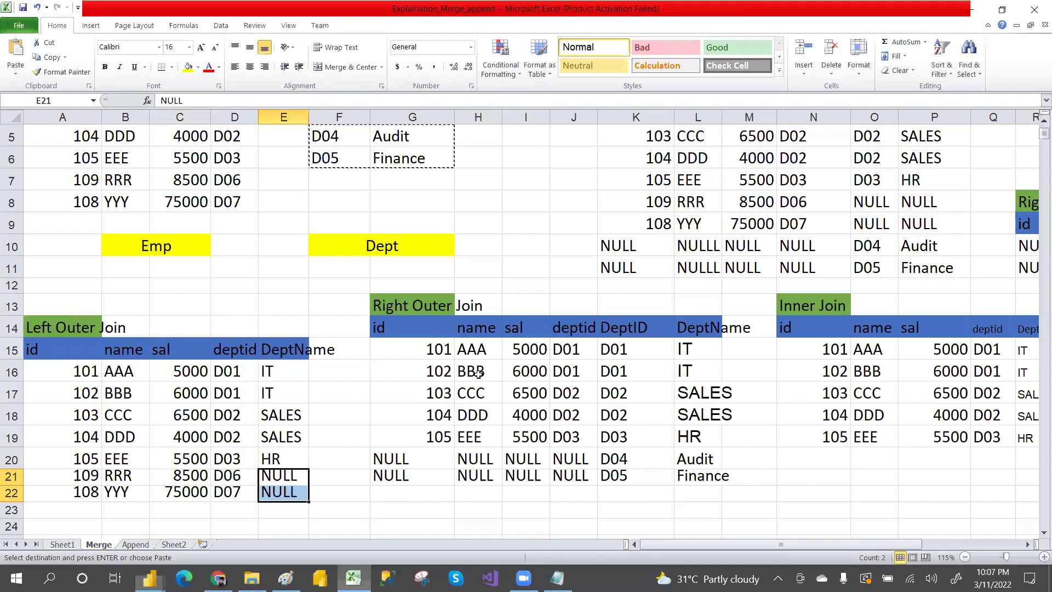
drag(621, 349, 753, 478)
drag(390, 340, 573, 438)
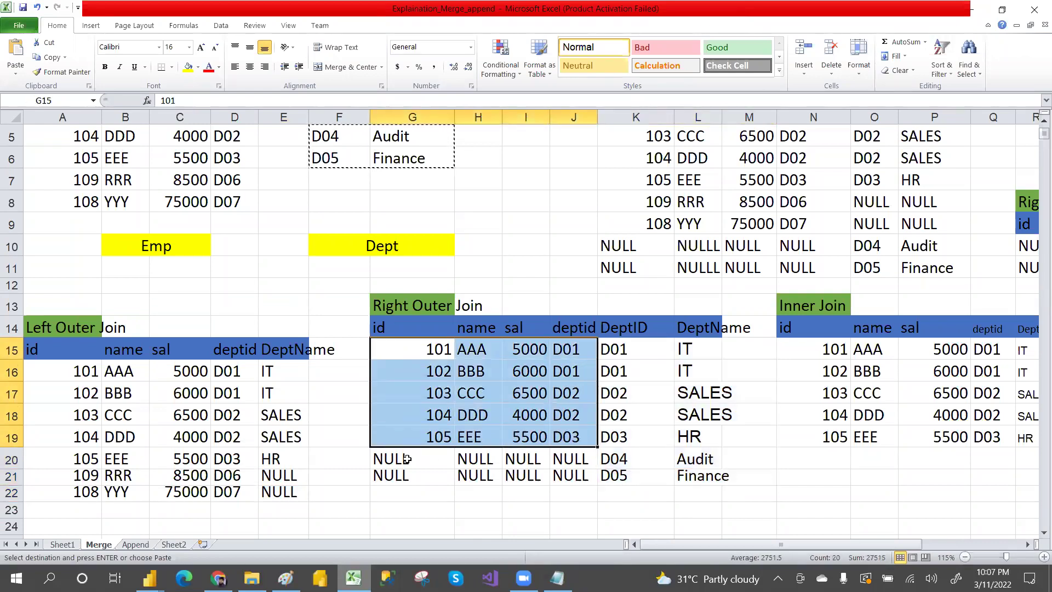
drag(407, 460, 556, 473)
drag(392, 346, 569, 432)
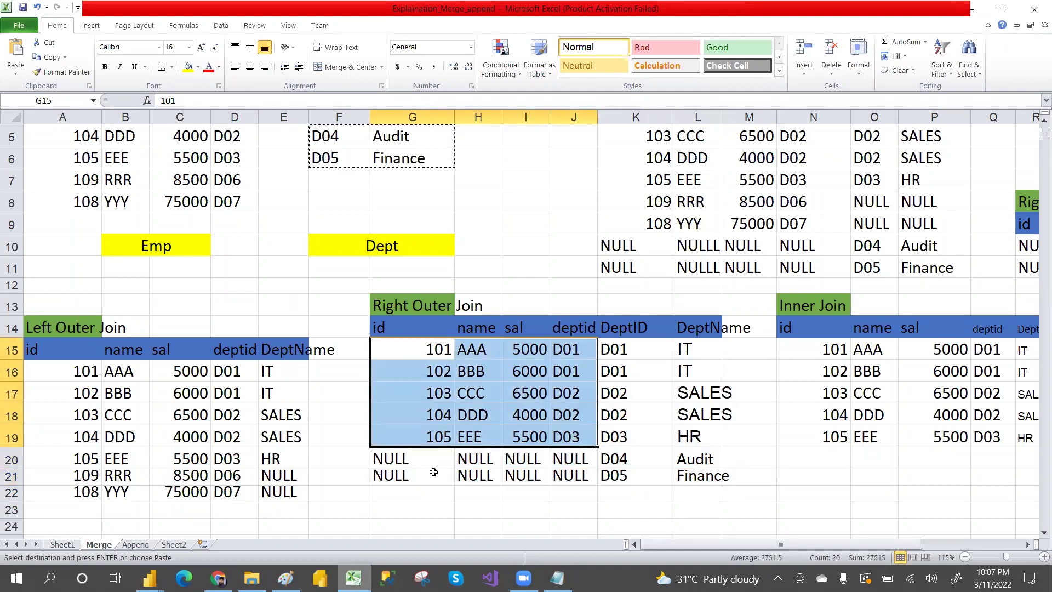
drag(430, 463, 566, 469)
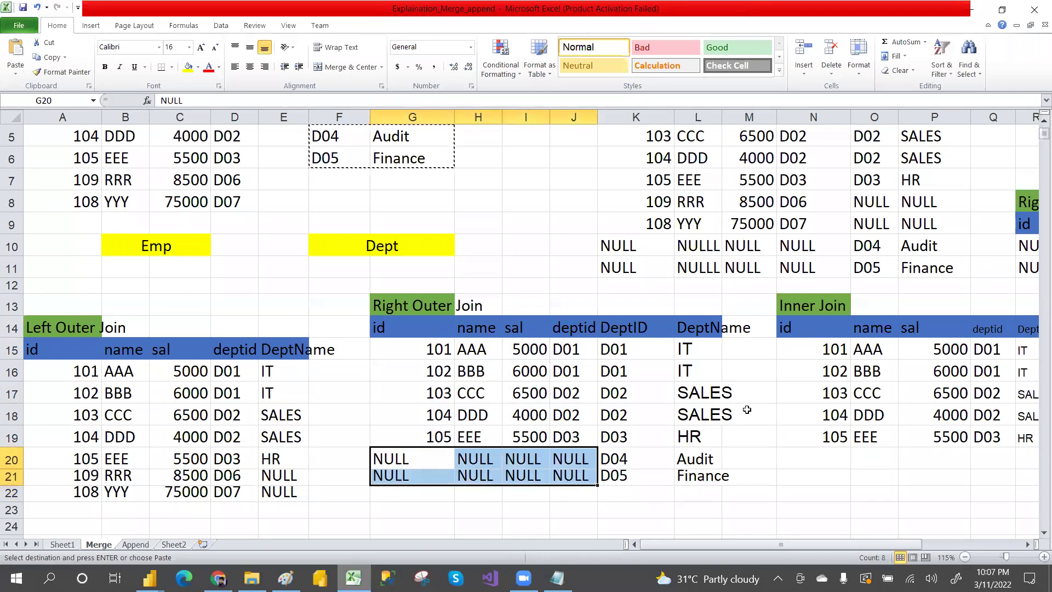
key(alt+Tab)
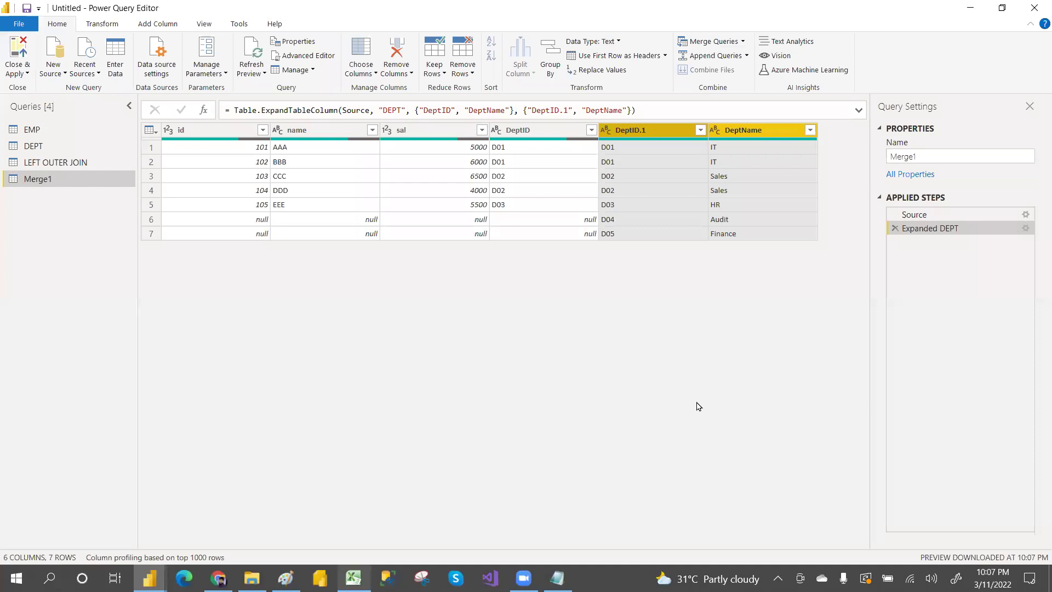
Step: Rename the Merge1 query as RIGHT OUTER JOIN
double_click(45, 179)
text(RIGHT OUTER JOIN)
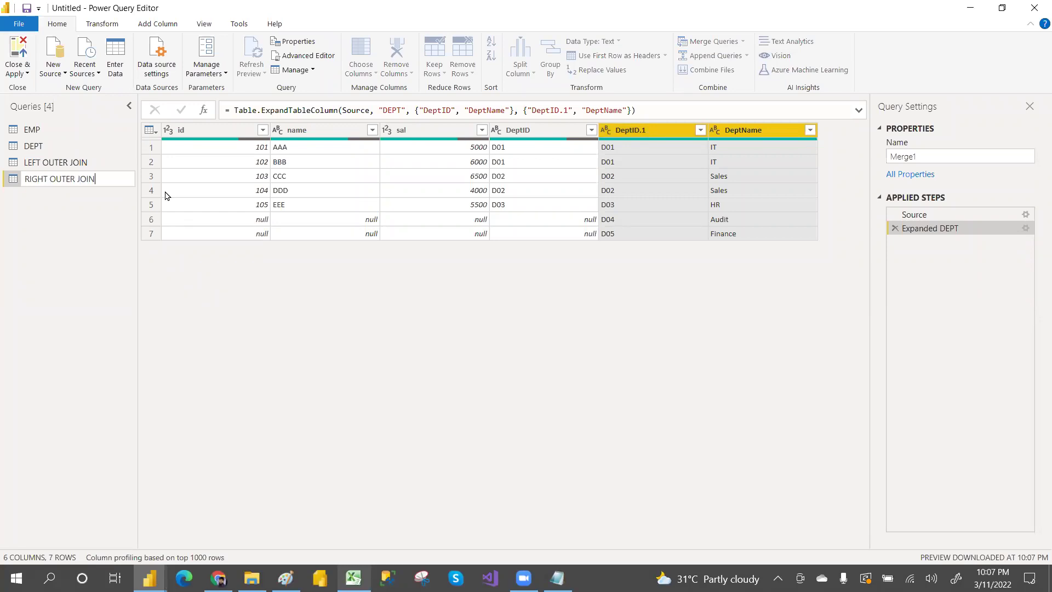
key(Return)
key(Return)
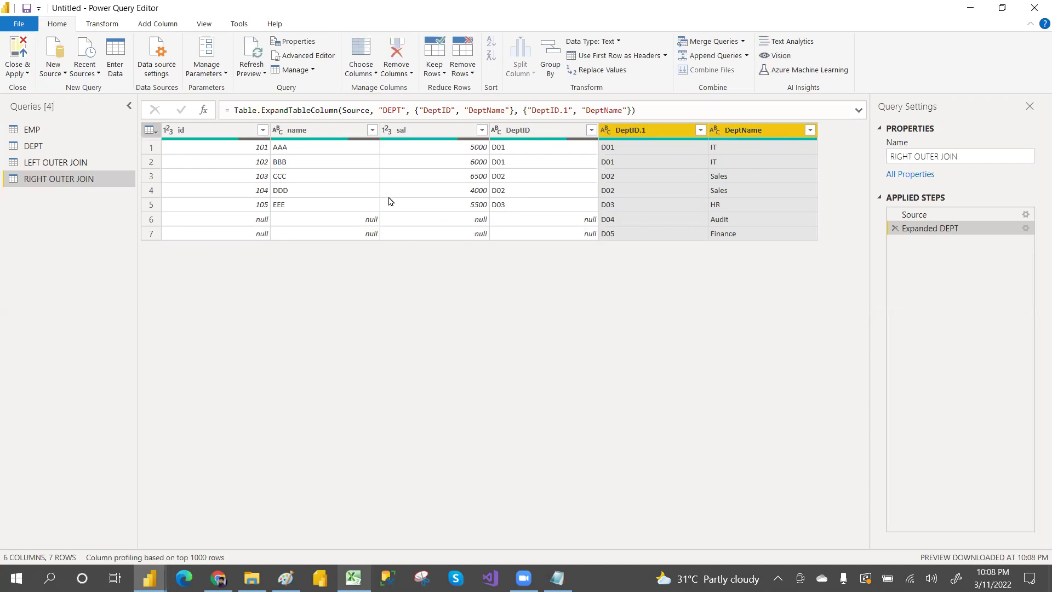
Step: Start a merge of EMP with DEPT as a new query and match both tables on DeptID
click(38, 130)
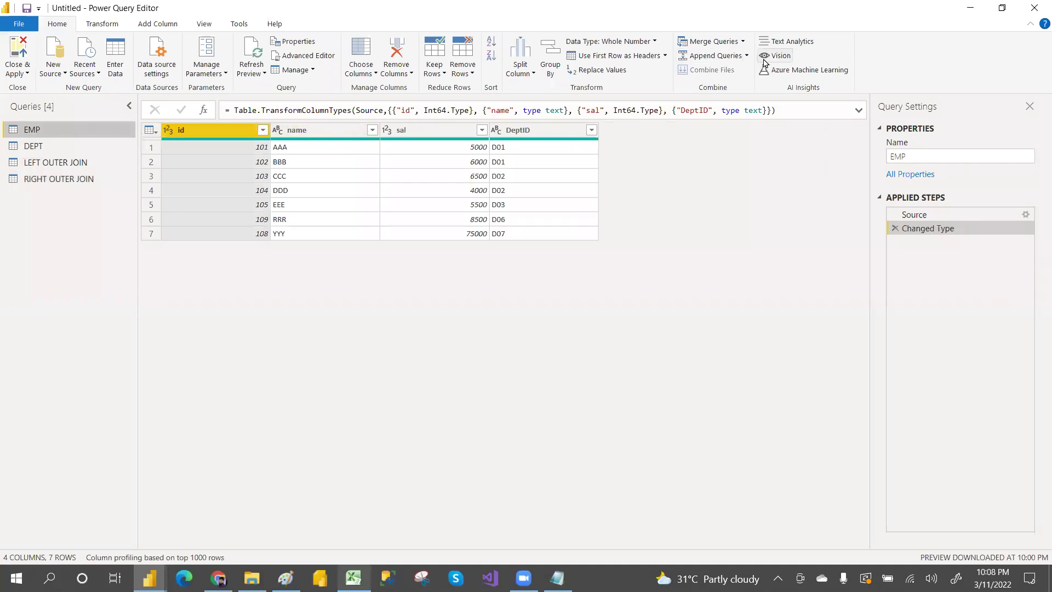
click(744, 44)
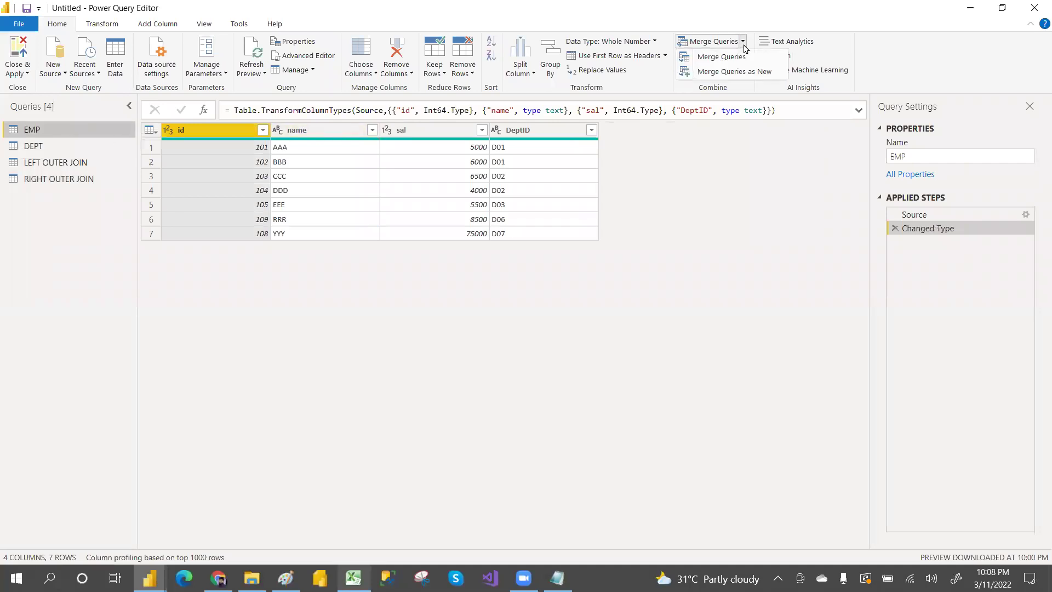
click(746, 73)
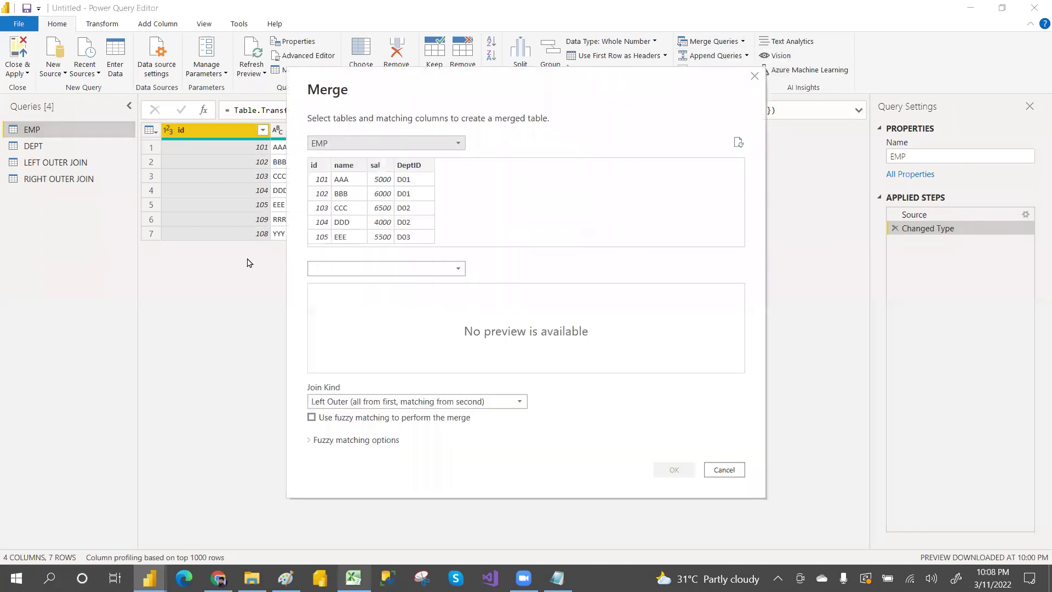
click(328, 268)
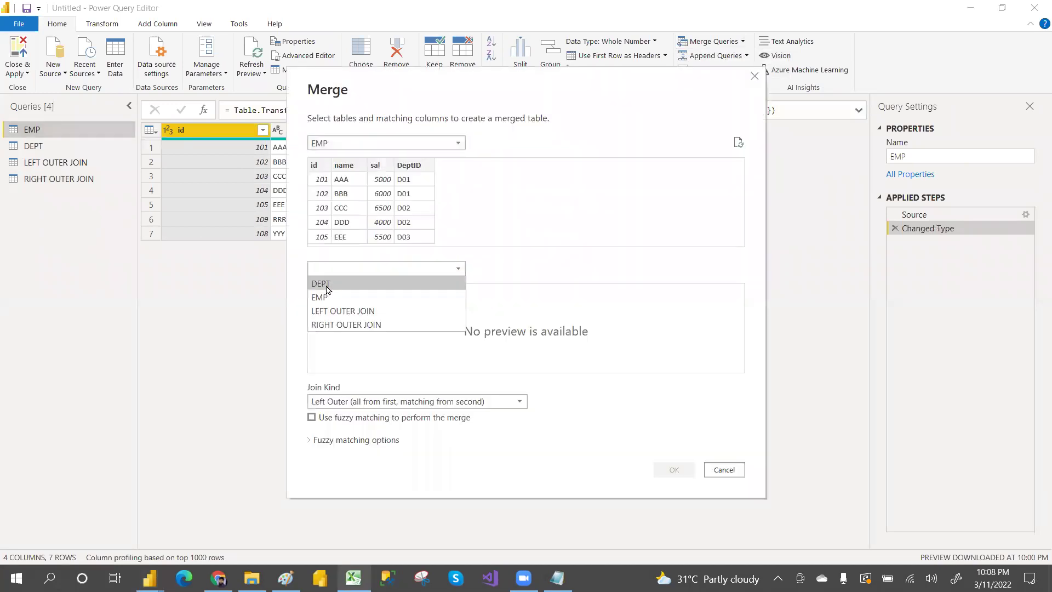
click(329, 294)
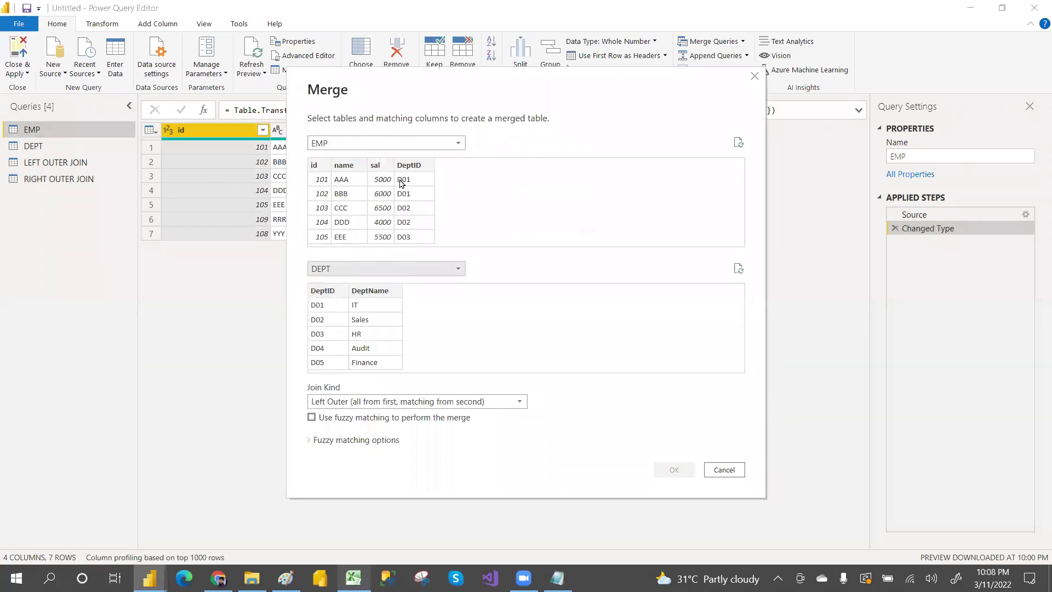
click(419, 167)
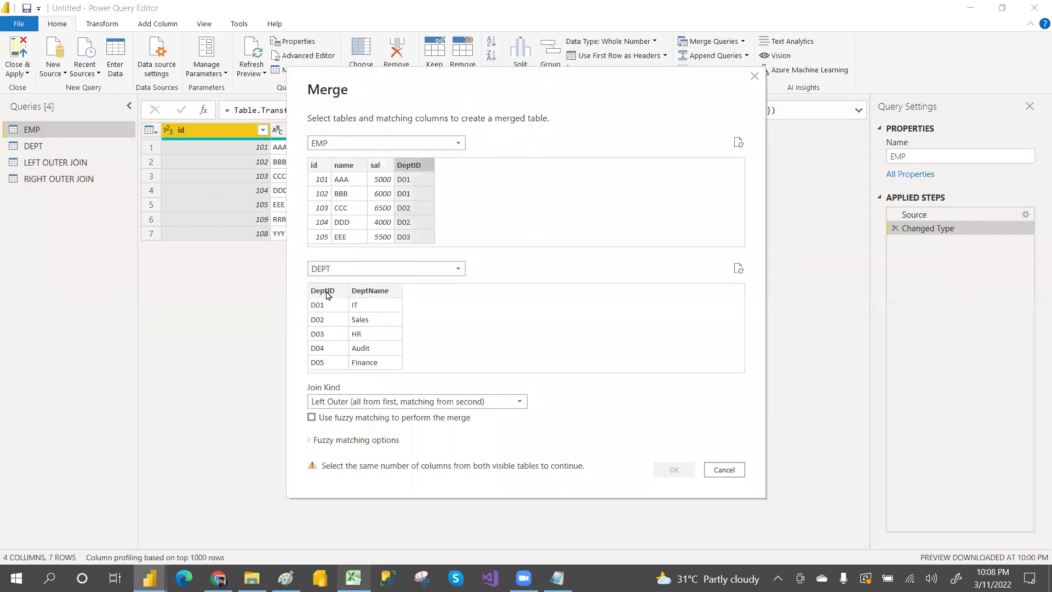
click(327, 292)
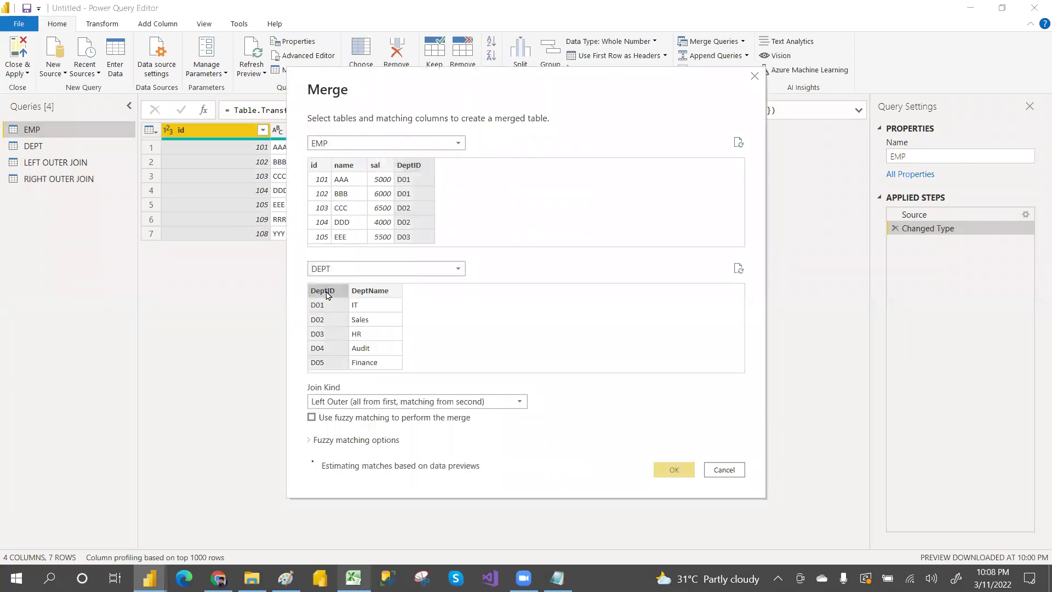
Step: Create the merged query with a Full Outer join and expand its DEPT column to DeptID and DeptName, without the original column name as prefix
click(391, 403)
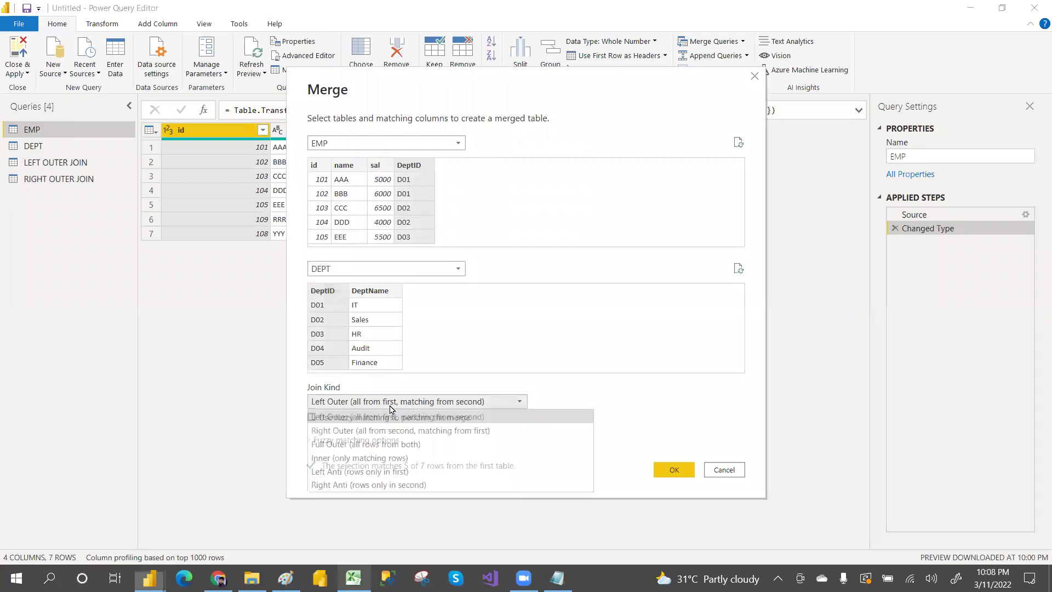
click(383, 444)
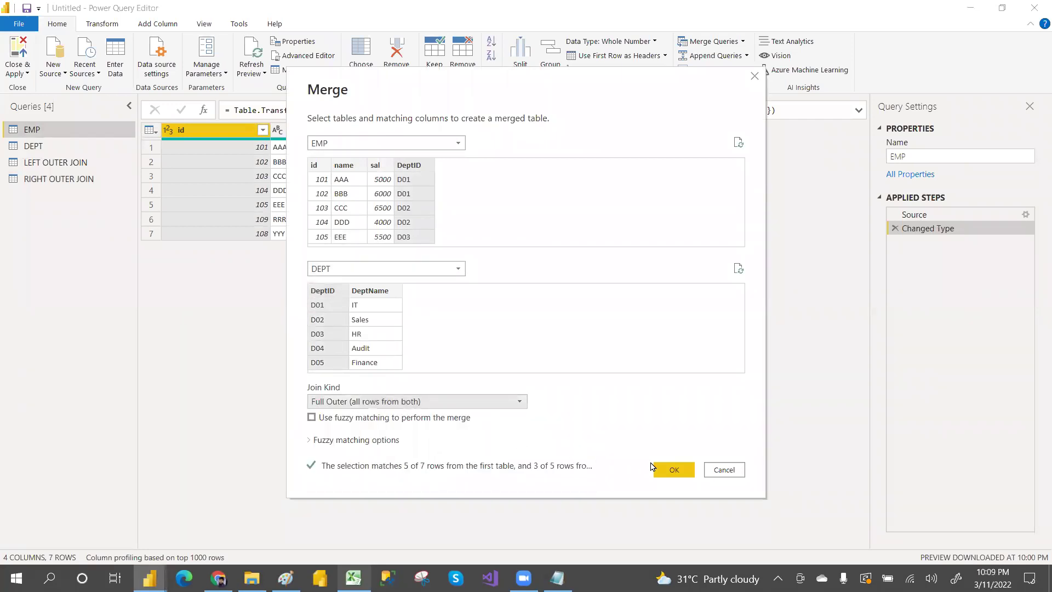
click(669, 469)
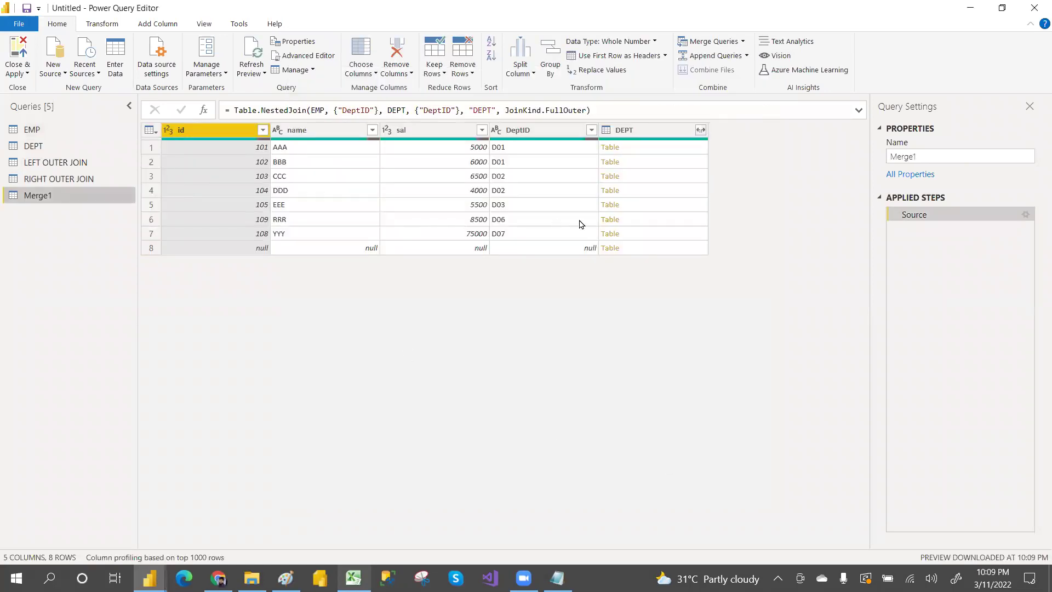
click(701, 130)
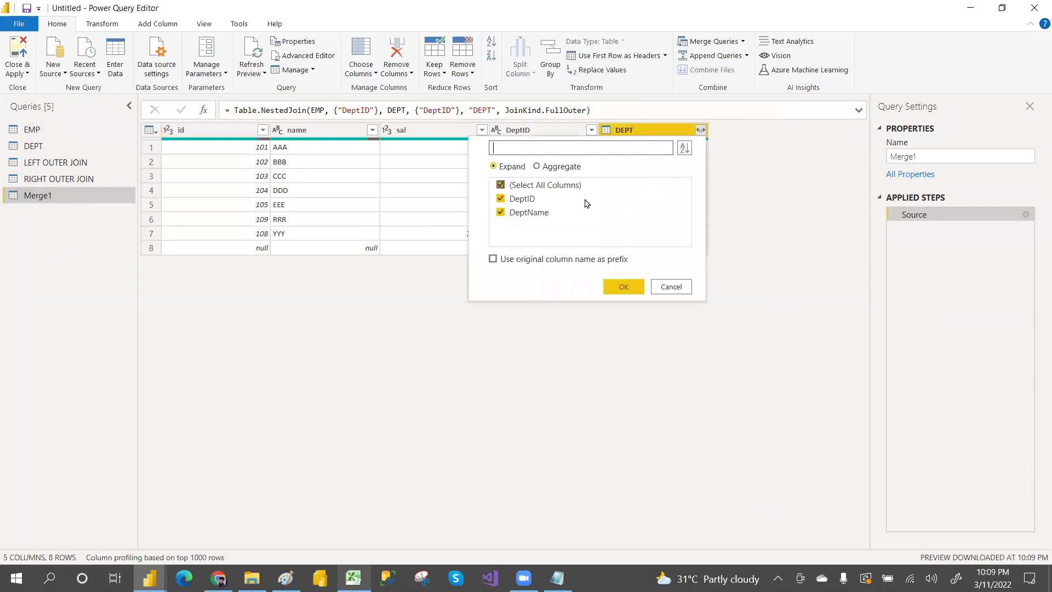
click(628, 293)
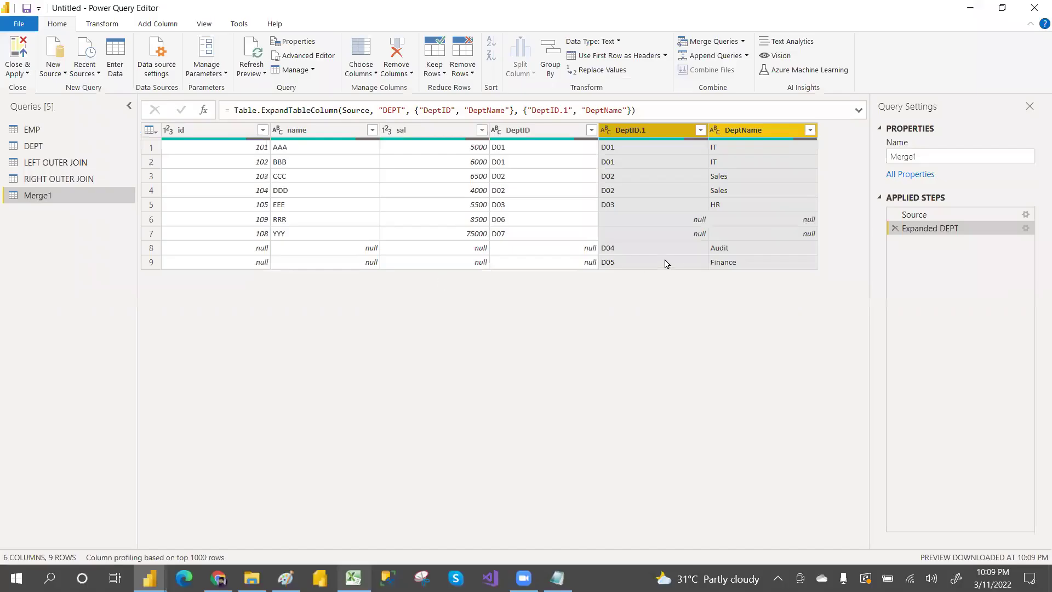
Step: Switch to Excel, examine the matched and NULL rows of the Full Outer Join example, and return to Power Query Editor
key(alt+Tab)
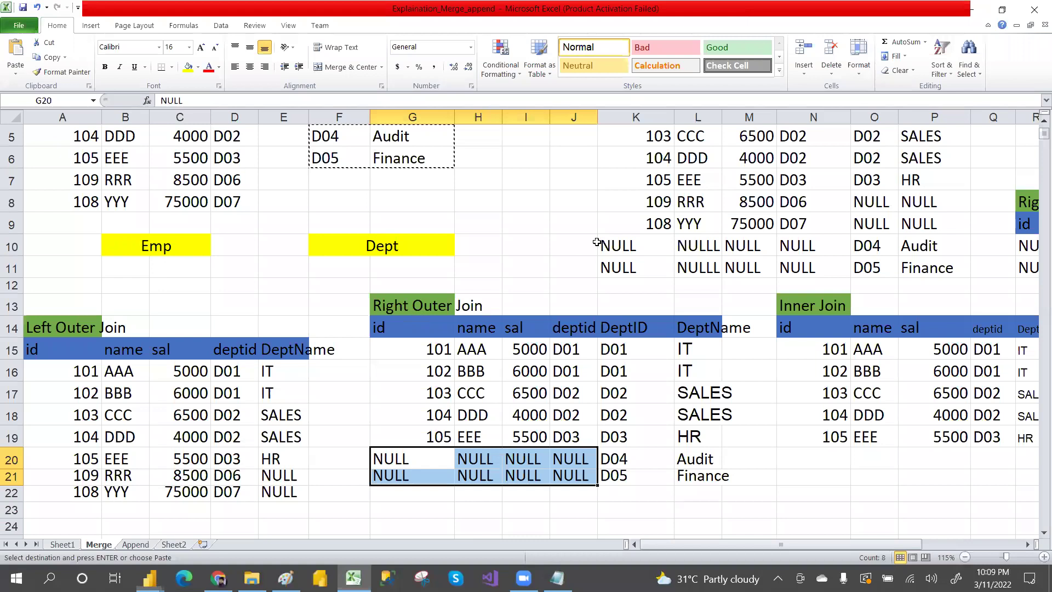
click(659, 173)
key(Up)
key(Up)
key(Up)
key(Up)
key(Up)
key(Up)
key(Right)
key(Right)
key(Right)
key(Right)
key(Right)
key(Right)
key(Right)
key(Right)
key(Right)
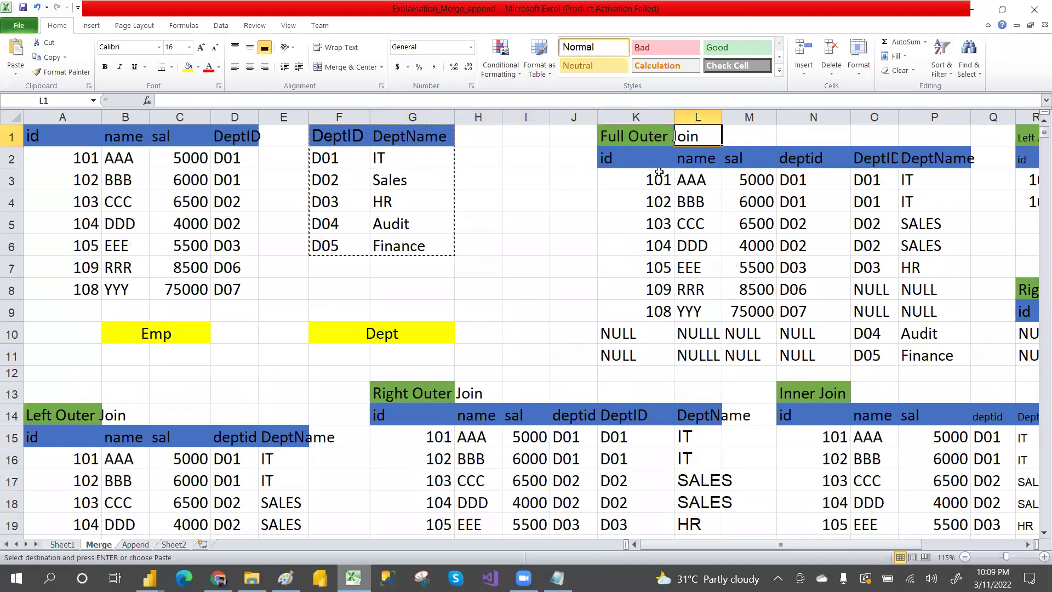
key(Right)
drag(450, 176, 609, 304)
drag(679, 180, 735, 355)
drag(606, 284, 743, 308)
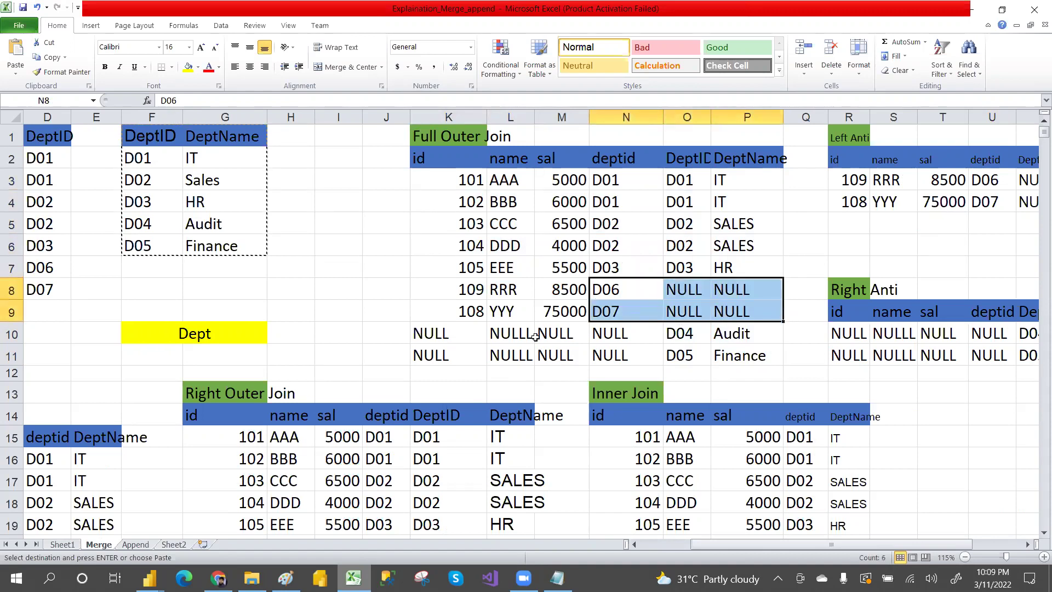
drag(431, 332, 670, 358)
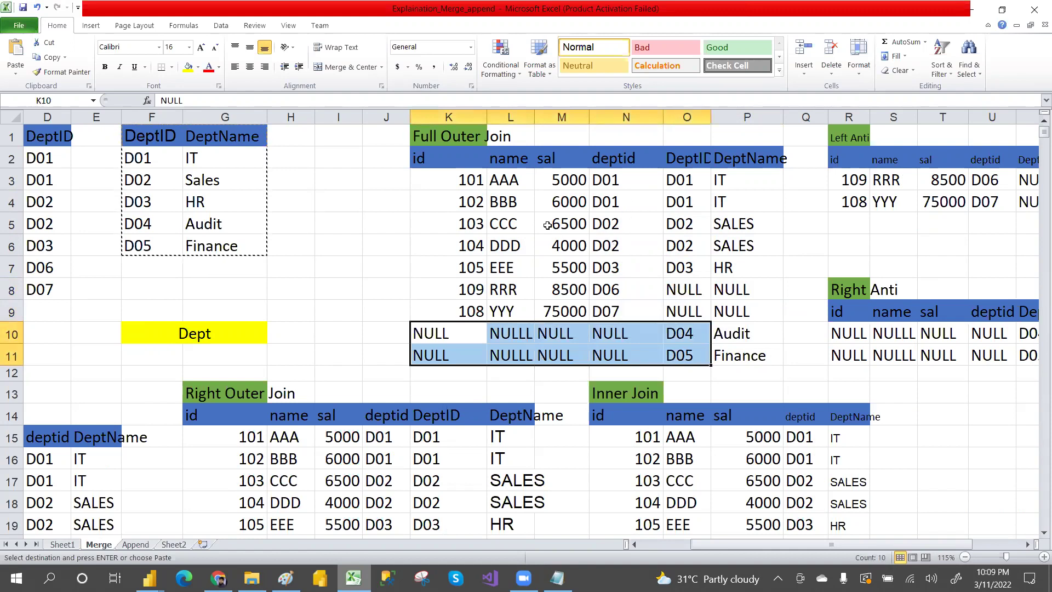
drag(419, 158, 685, 333)
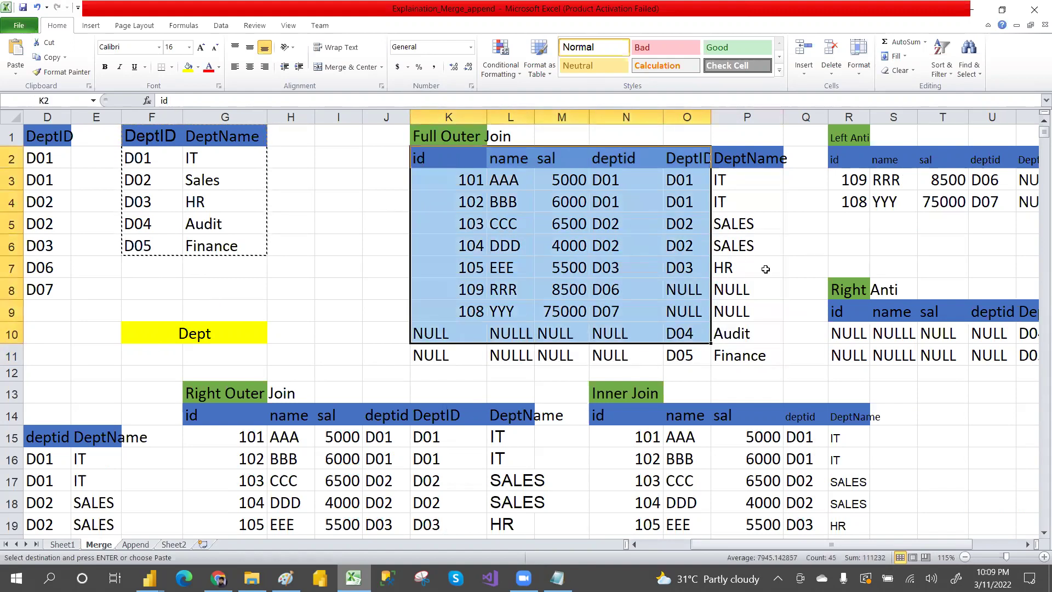
key(alt+Tab)
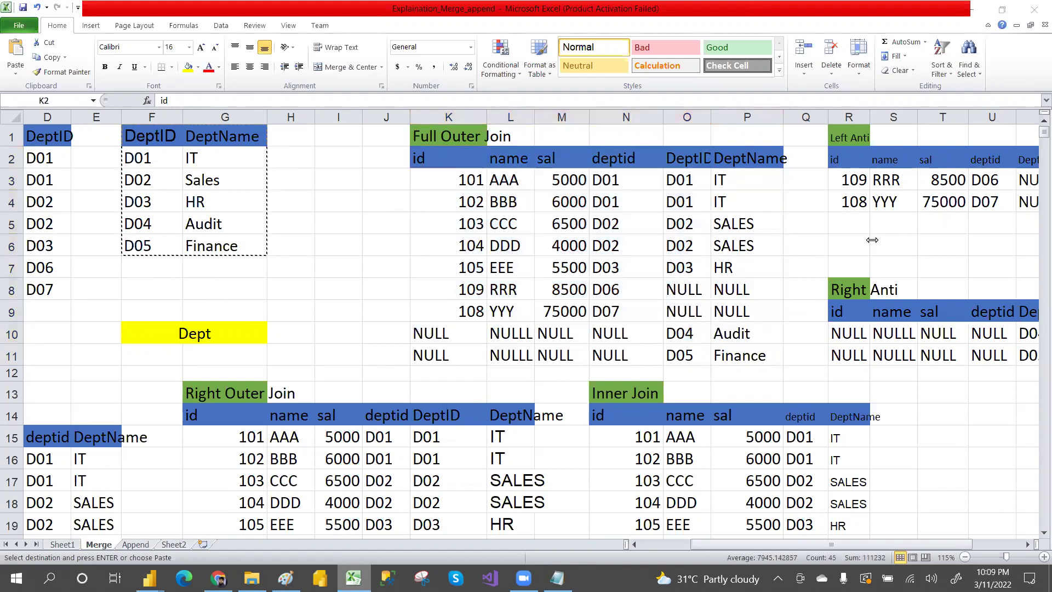
Step: Start another merge from the EMP query as a new query, choosing DEPT as second table and DeptID as matching column in both
click(30, 130)
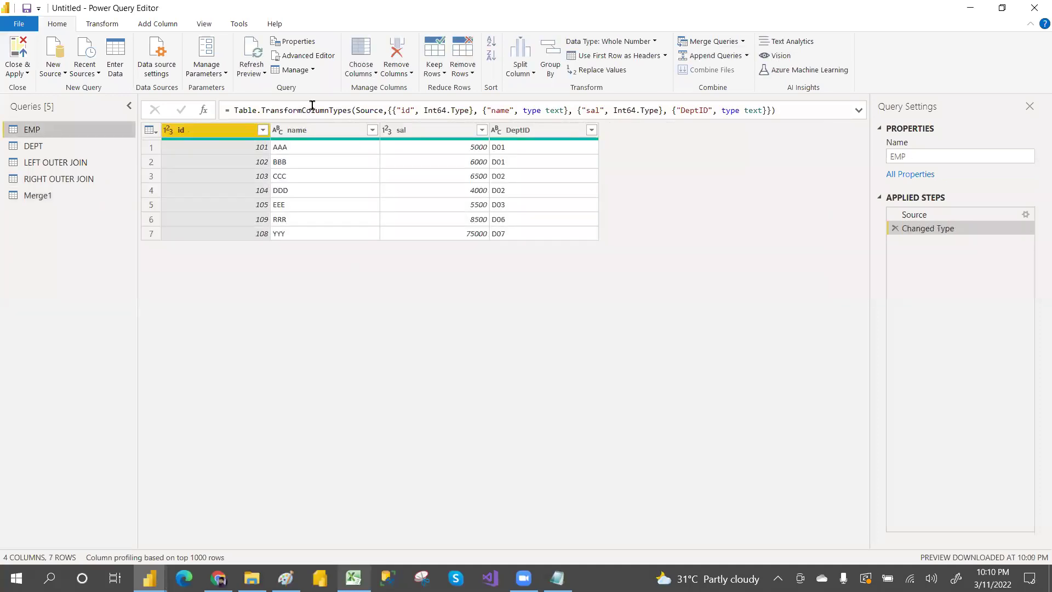
click(744, 43)
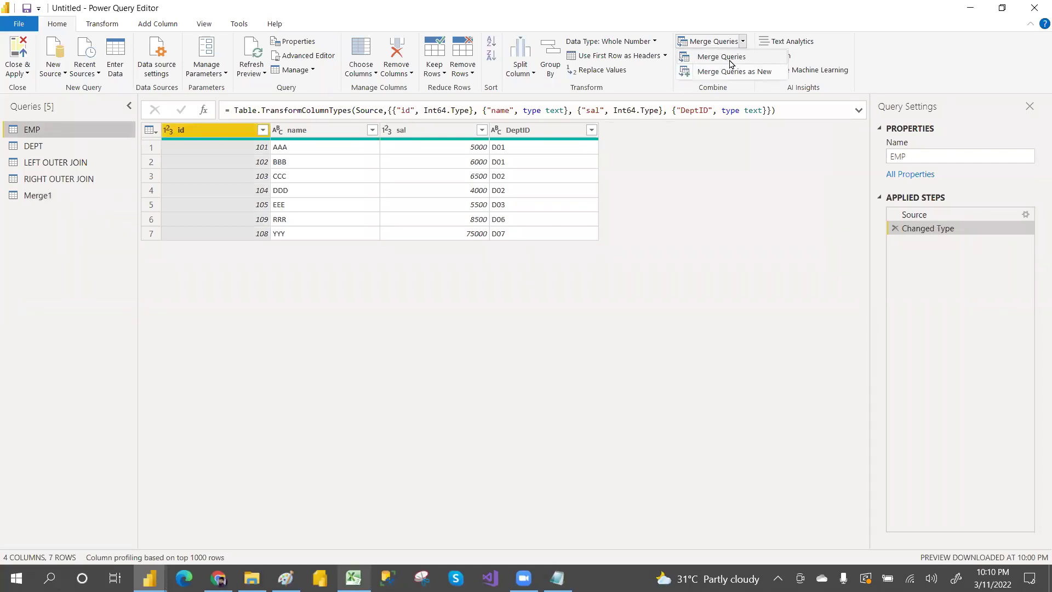
click(741, 72)
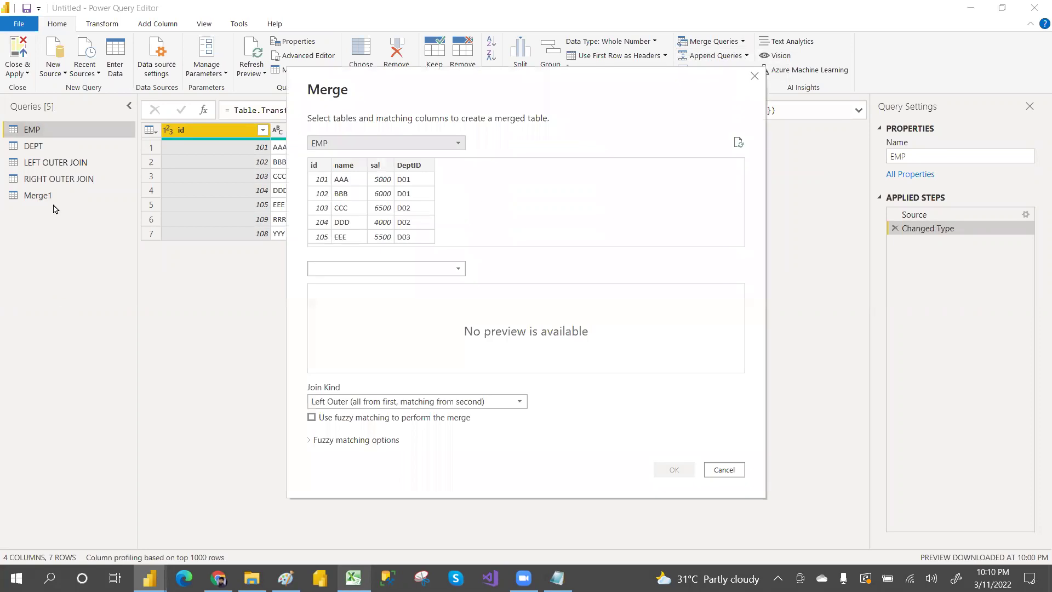
click(340, 269)
click(322, 286)
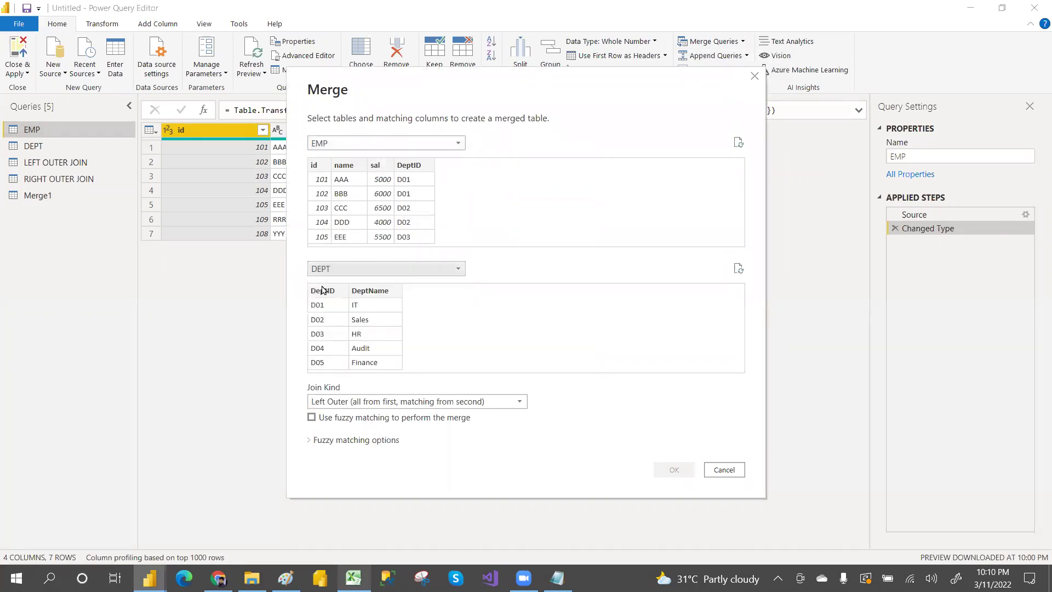
click(412, 169)
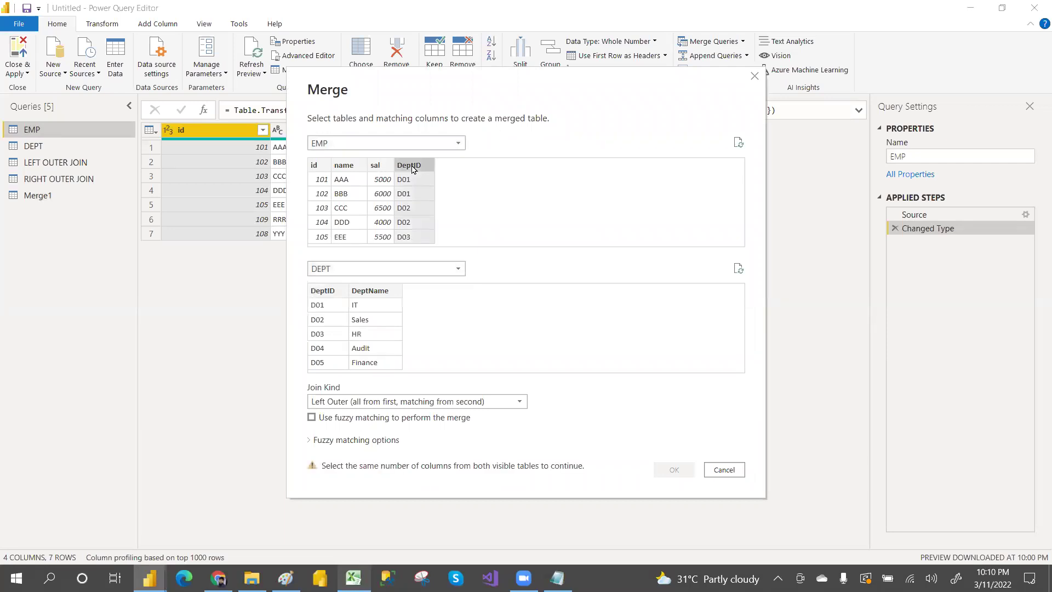
click(328, 293)
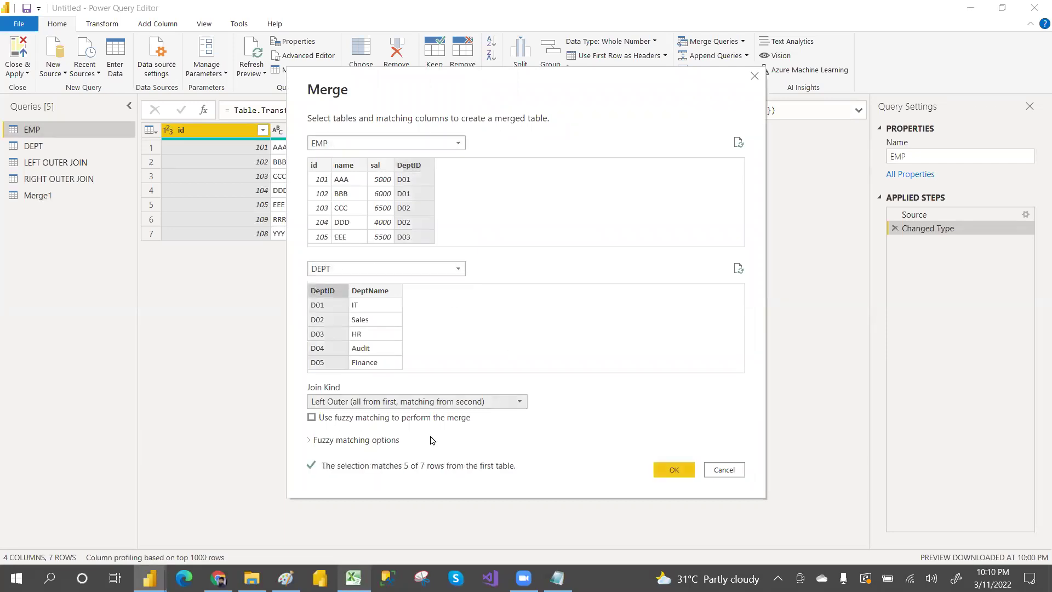
Step: Create the merged query with an Inner join and expand its DEPT column to DeptID and DeptName, without the original column name as prefix
click(393, 405)
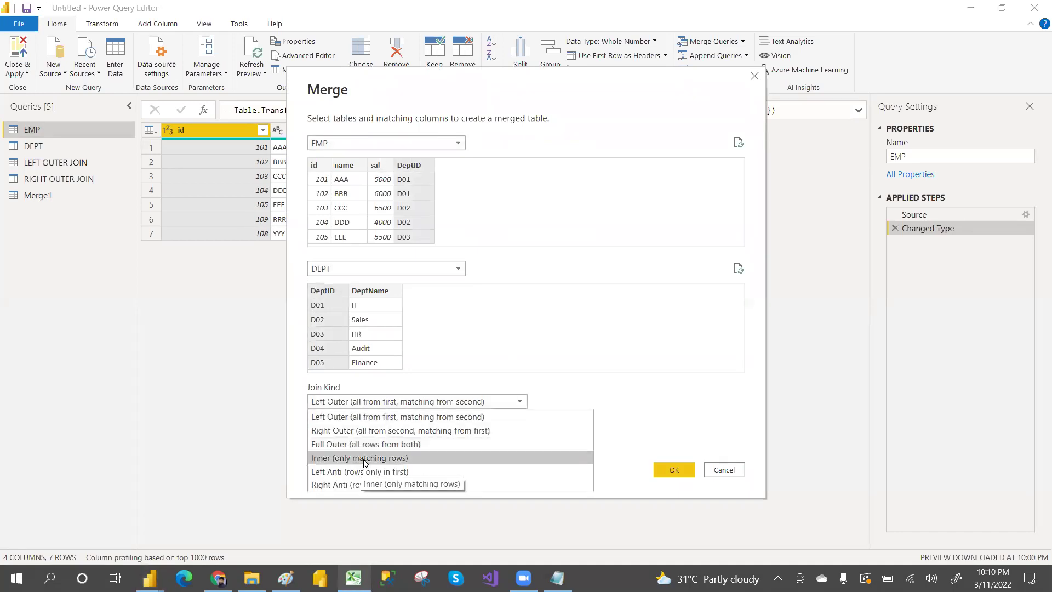
click(363, 460)
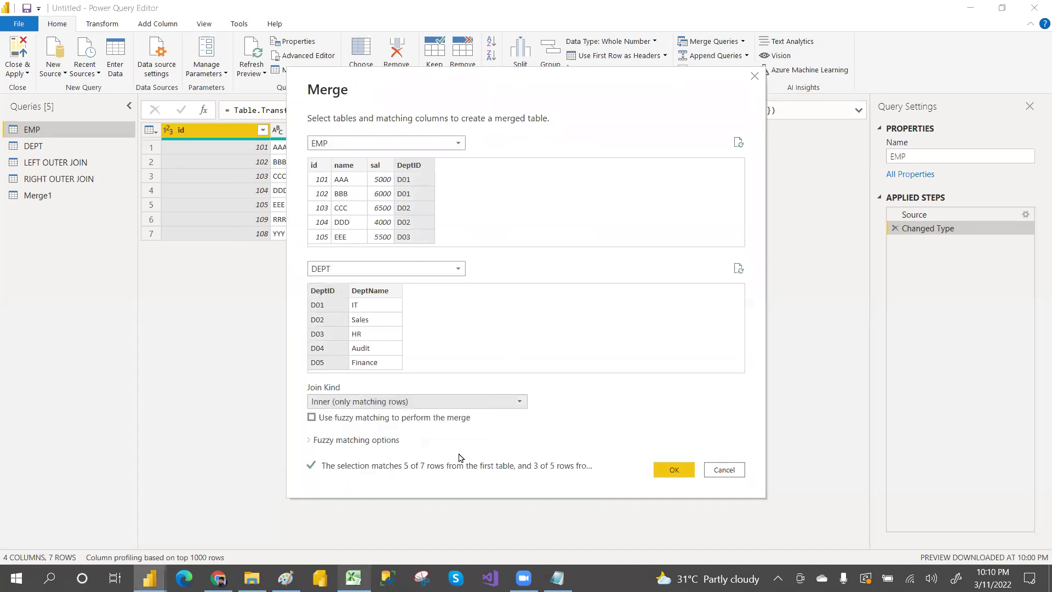
click(674, 471)
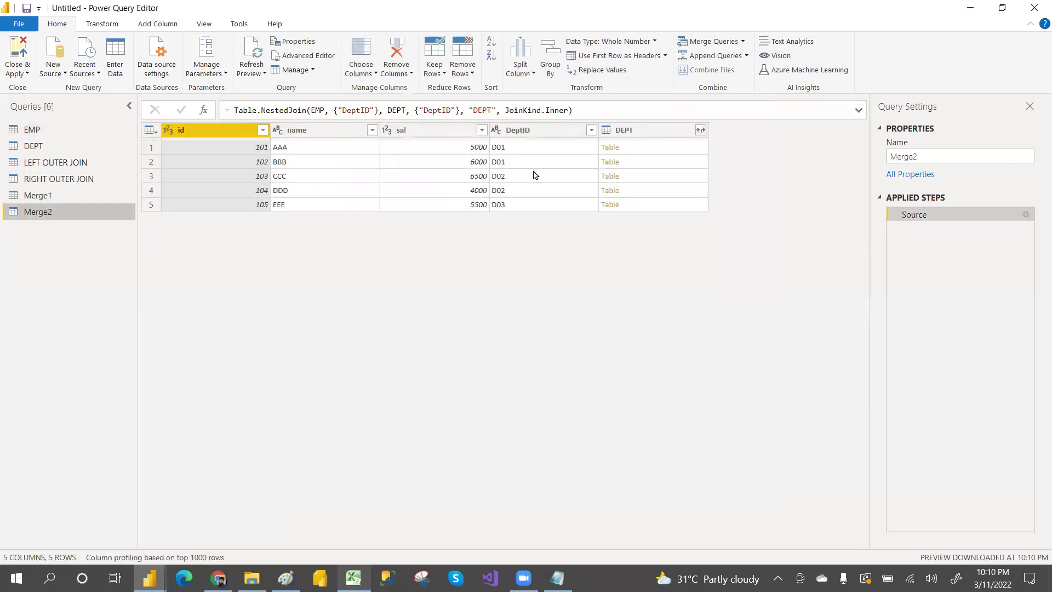
click(701, 130)
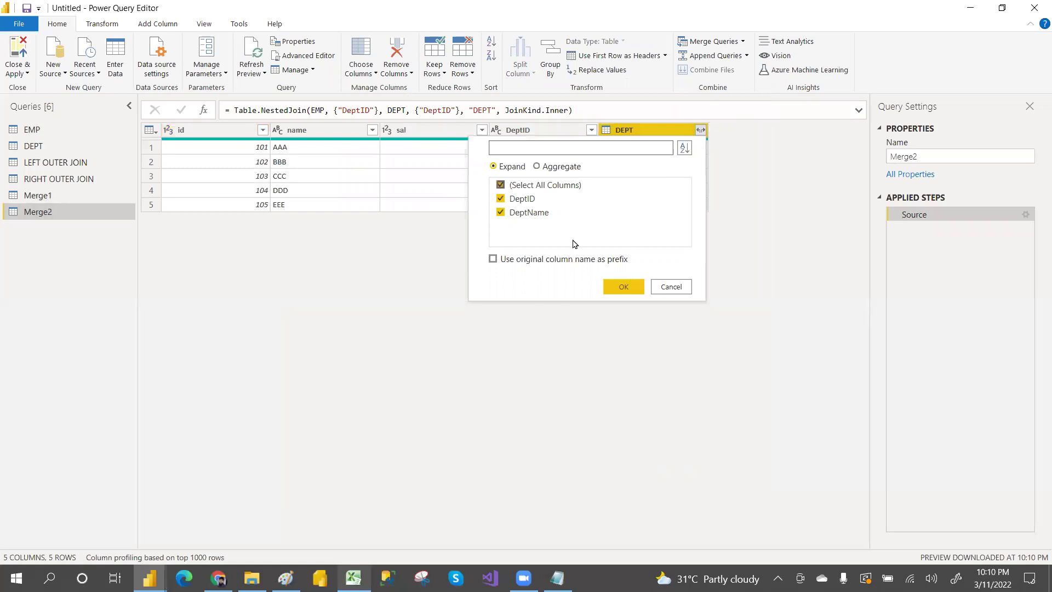
click(623, 286)
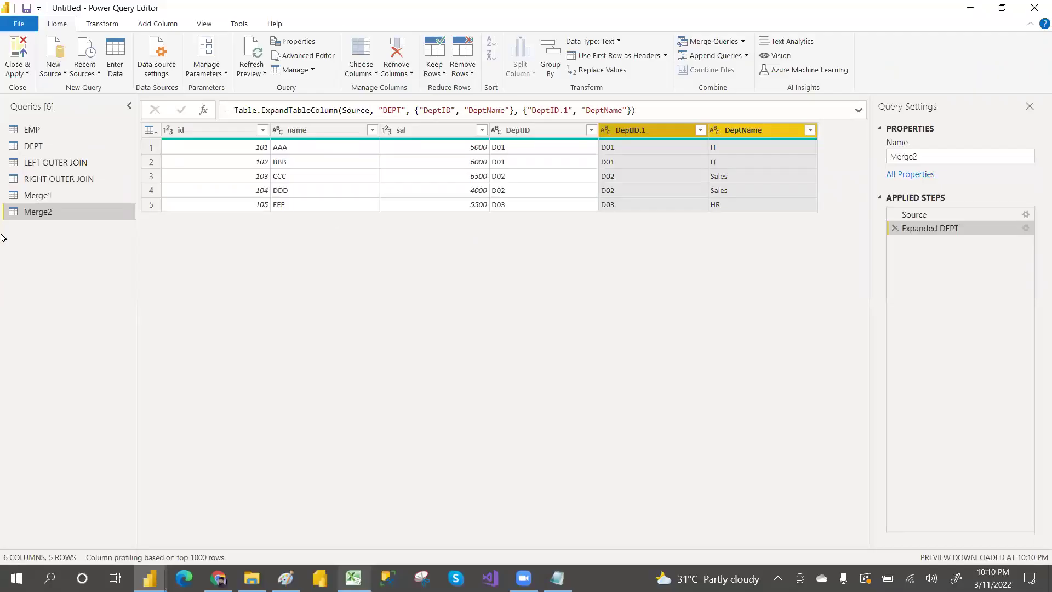
Step: Rename the Merge1 query as FULL JOIN and the Merge2 query as INNER JOIN
click(55, 200)
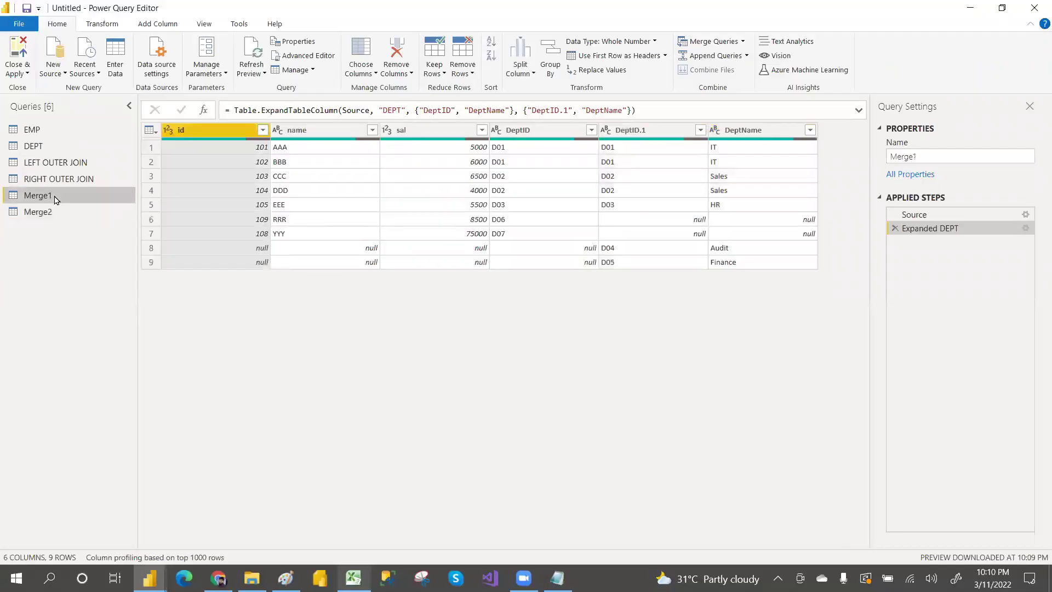
double_click(55, 195)
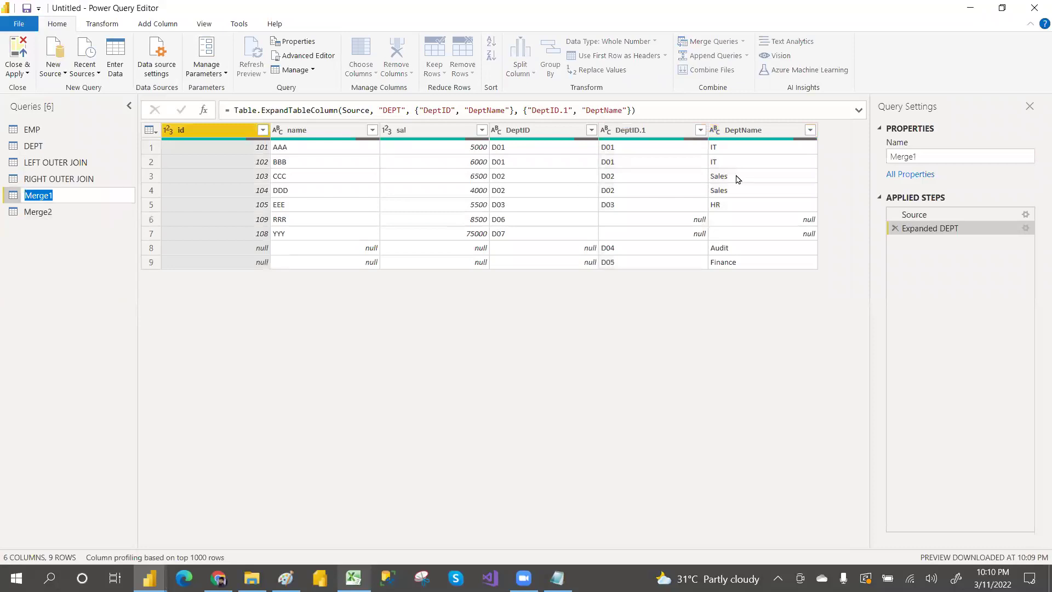
click(924, 156)
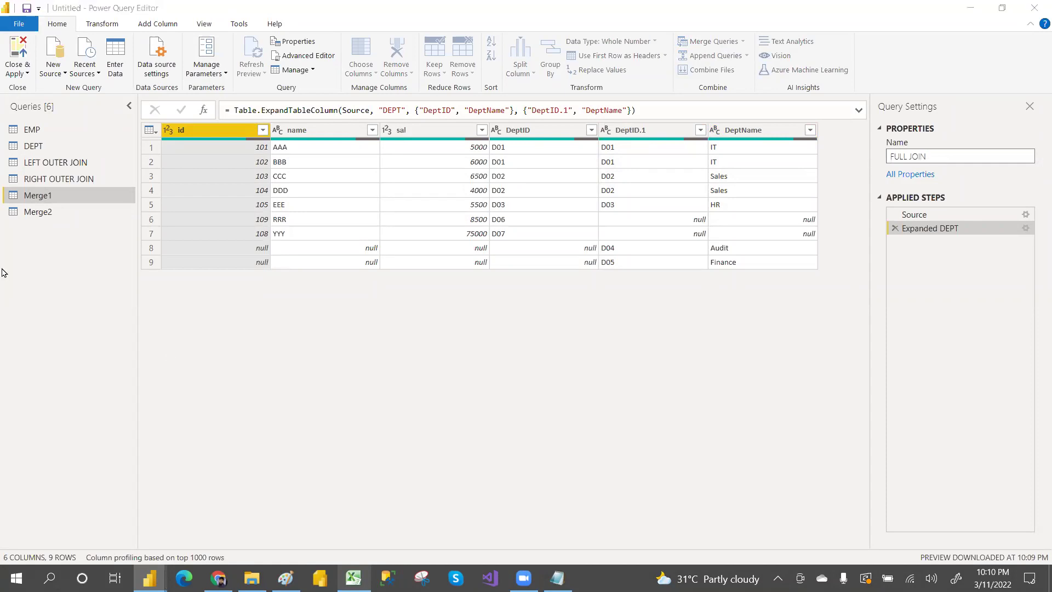
key(Return)
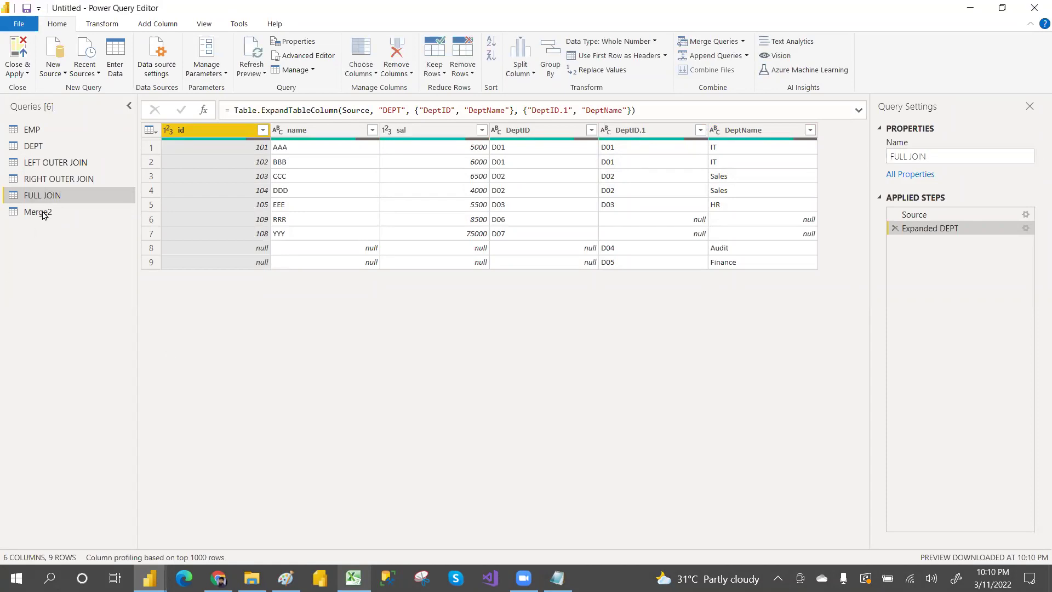
double_click(43, 213)
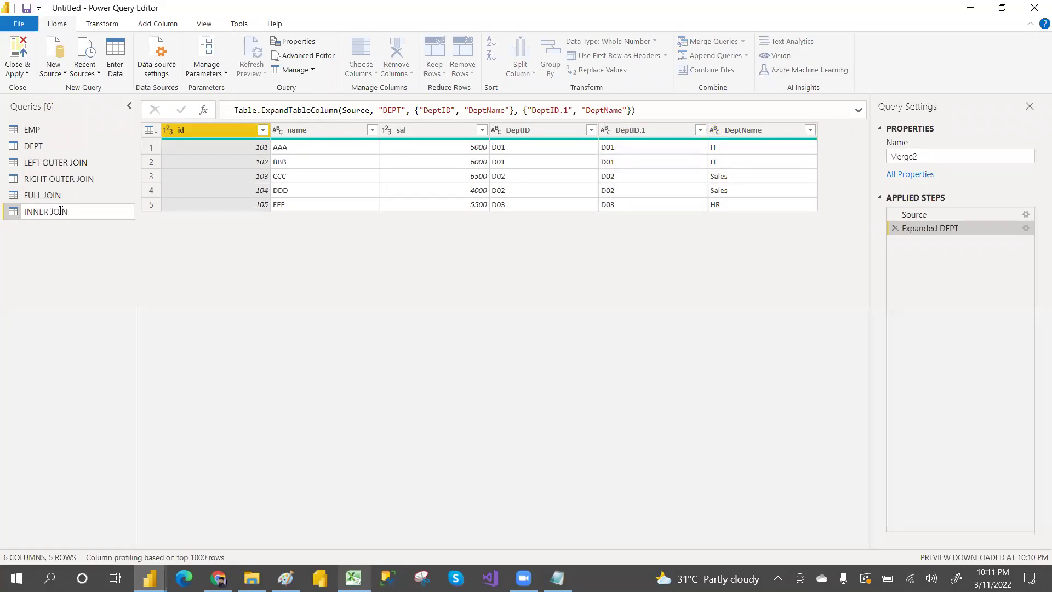
key(Return)
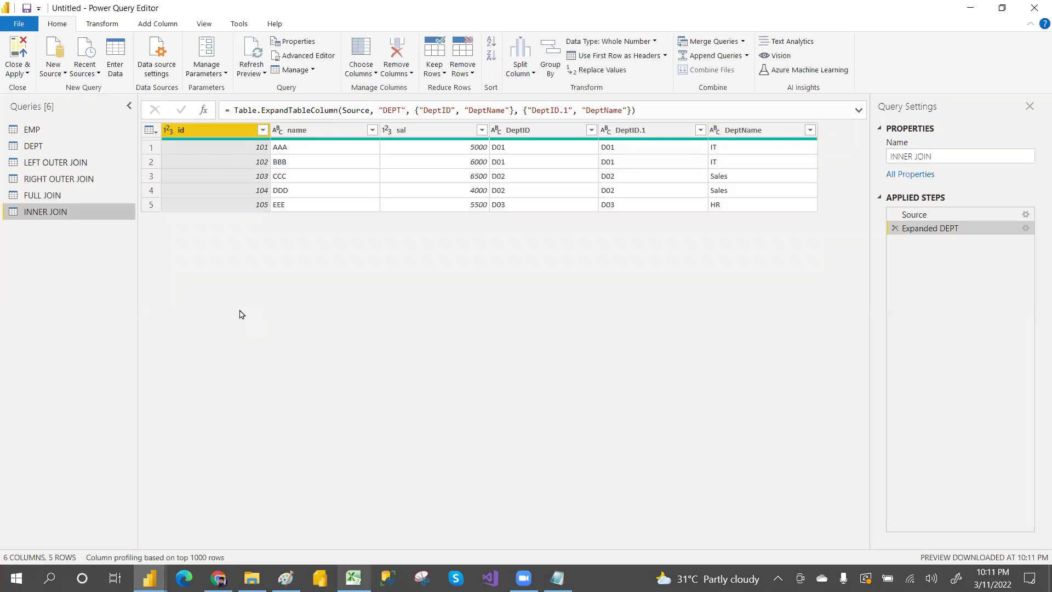
Step: Merge the EMP query with DEPT as a new query, matching on DeptID in both with a Left Anti join
click(42, 135)
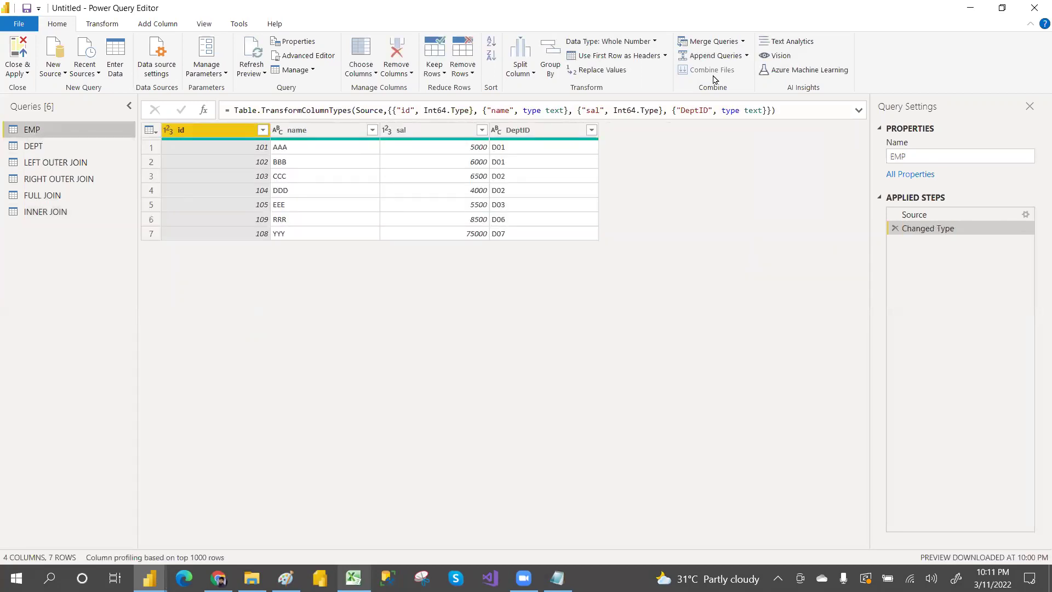
click(744, 43)
click(737, 71)
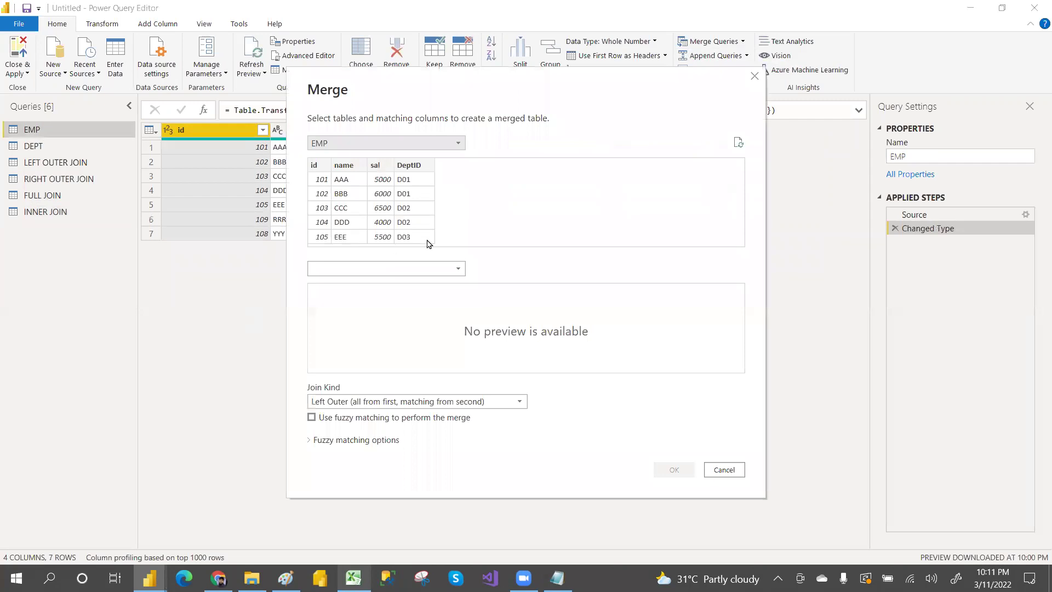
click(408, 266)
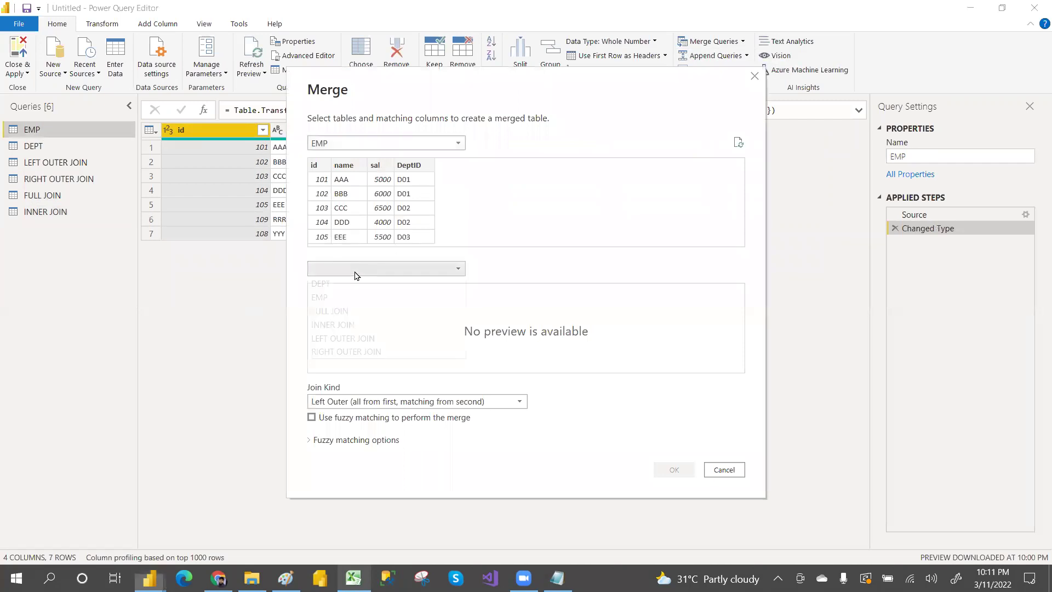
click(340, 284)
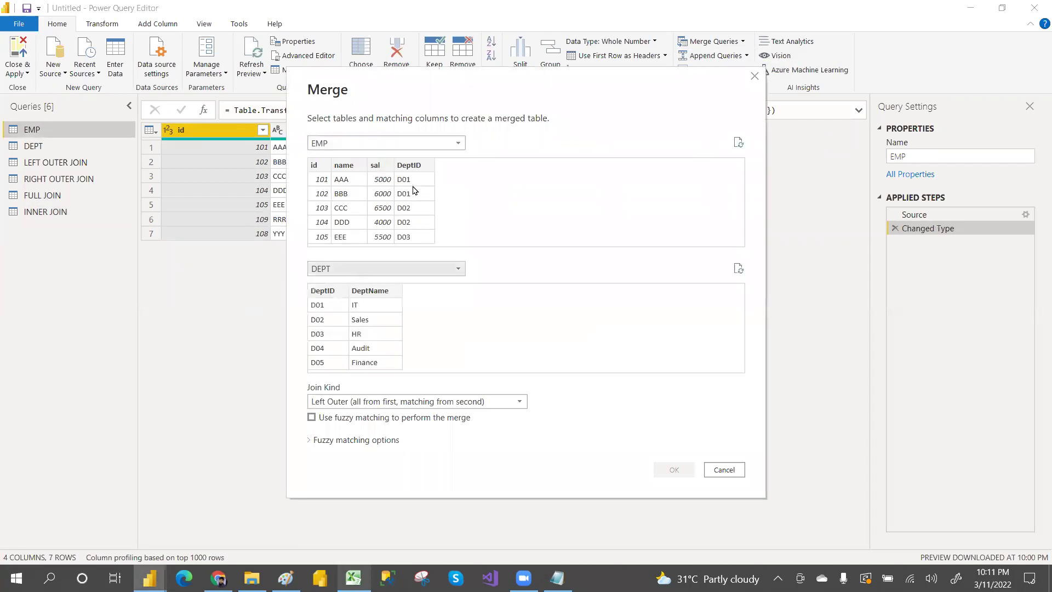
click(320, 290)
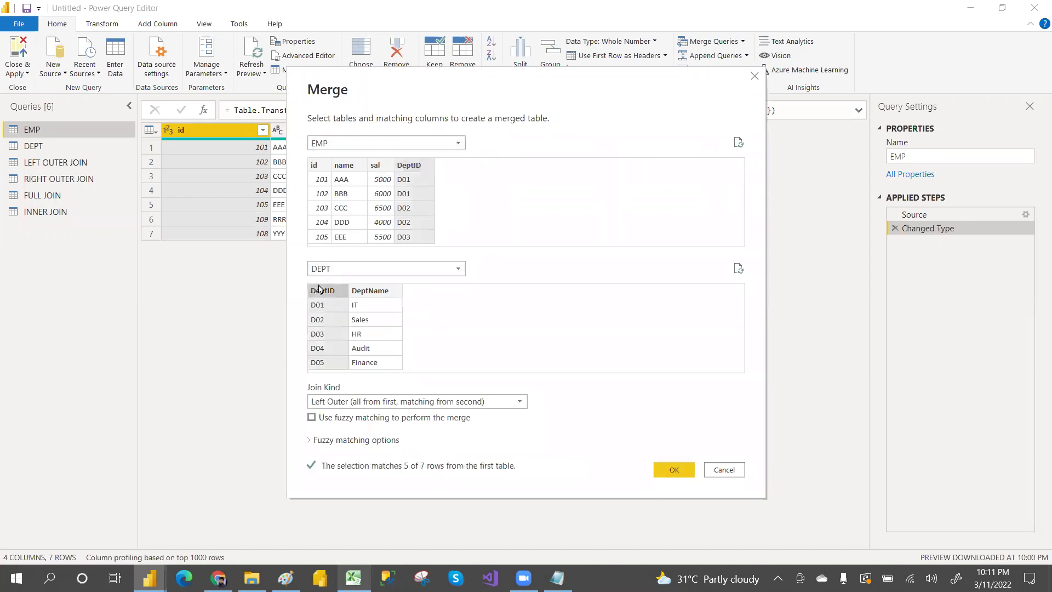
click(411, 403)
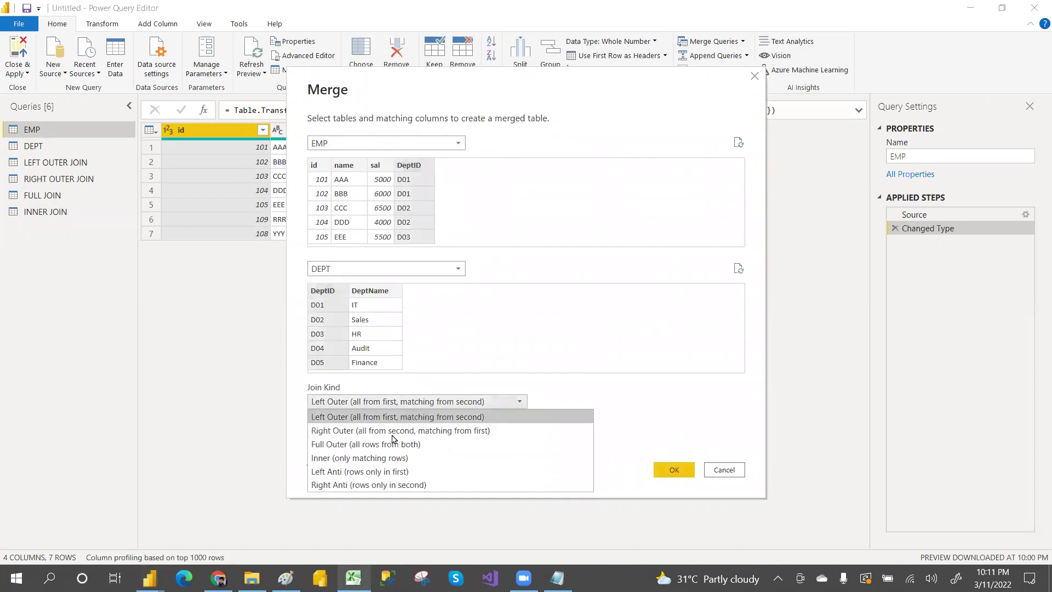
click(372, 473)
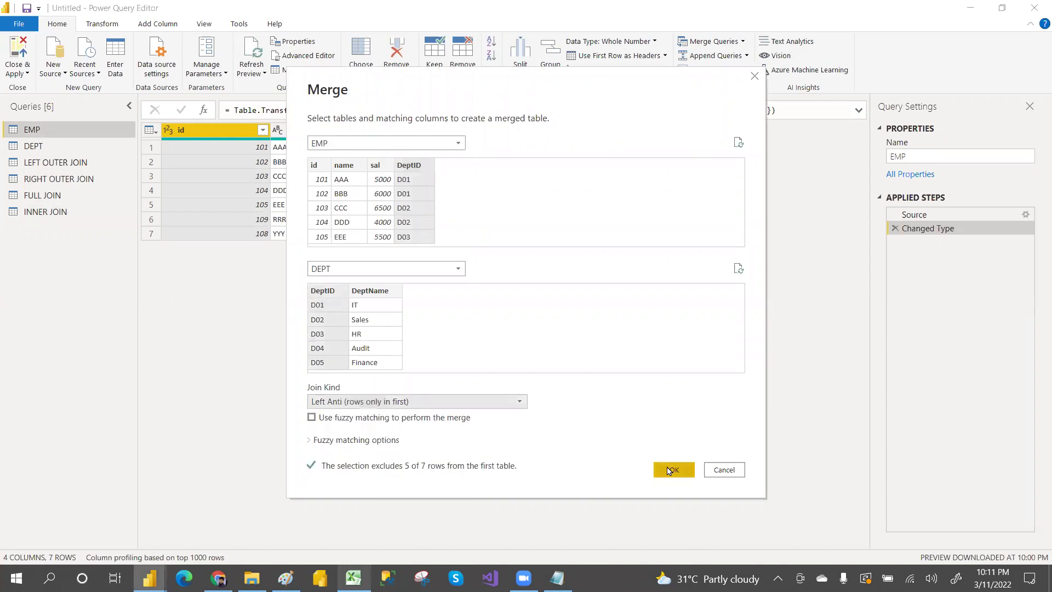
click(672, 472)
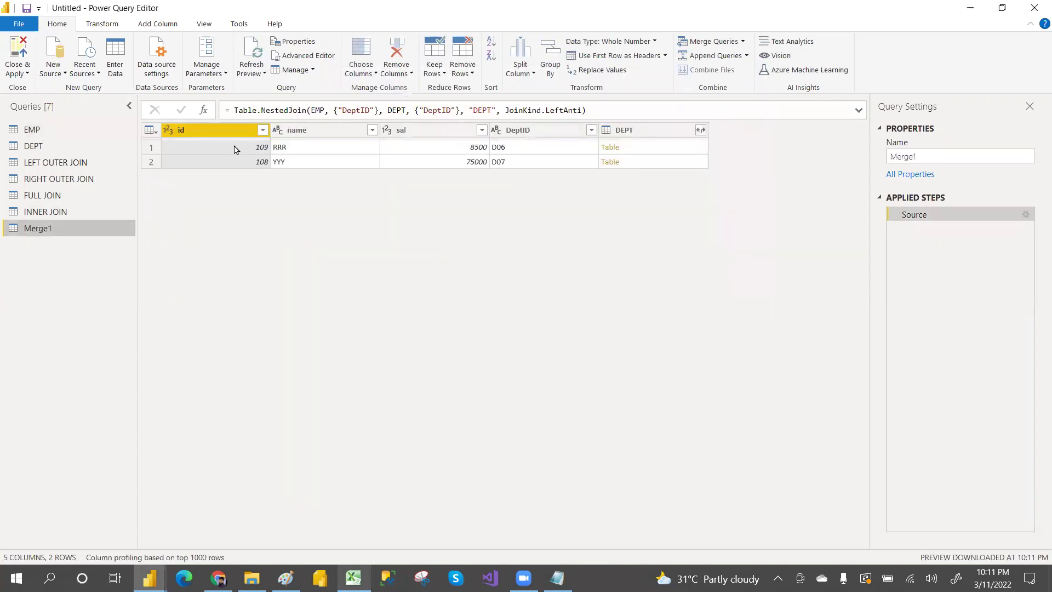
Step: Expand the merged query's DEPT column to DeptName only, without a prefix, and rename the query LEFT ANTI
click(701, 130)
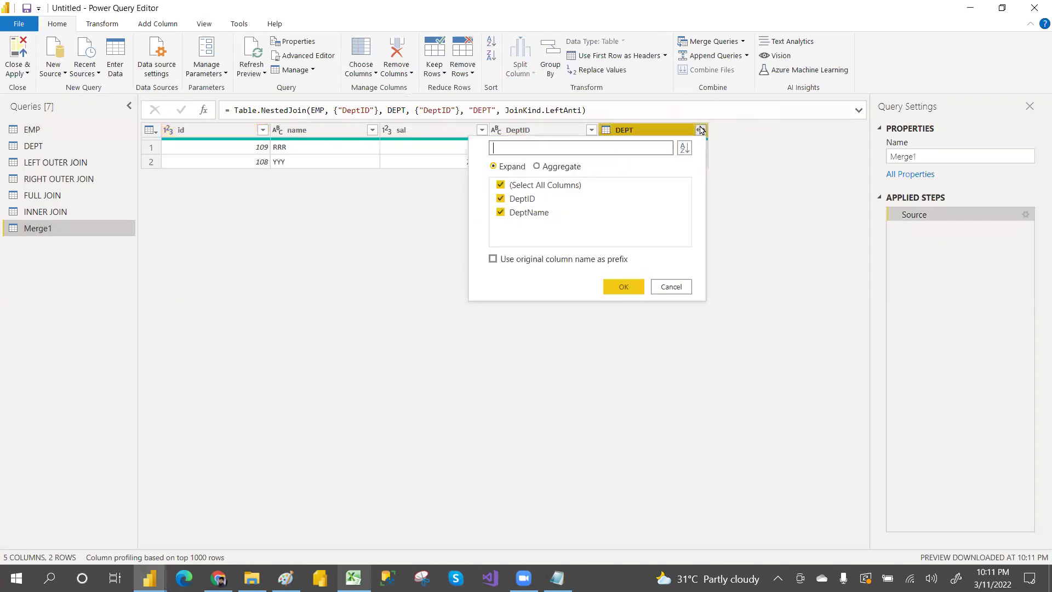
click(501, 186)
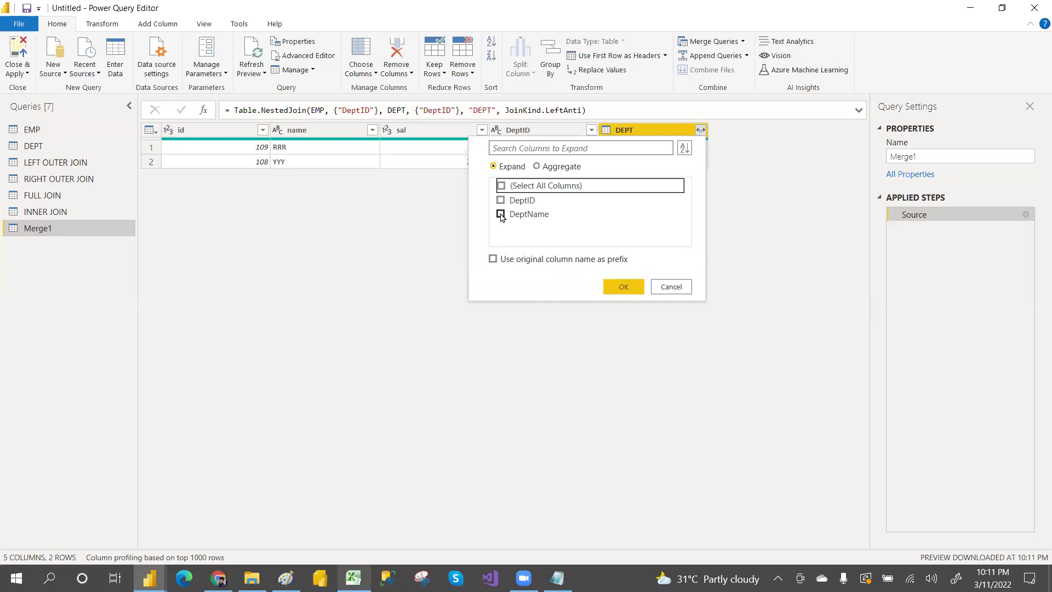
click(501, 215)
click(617, 286)
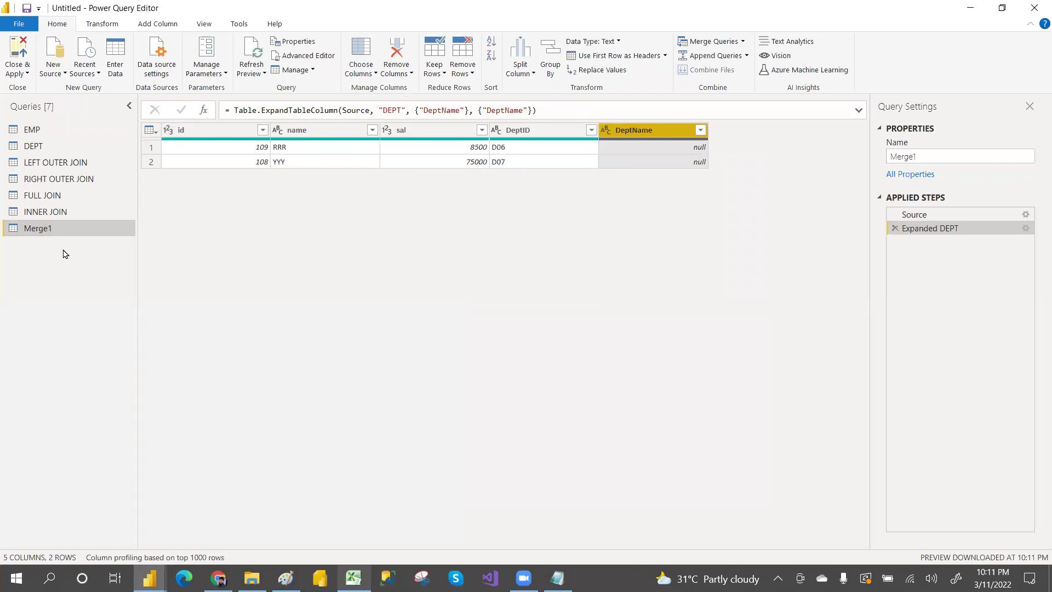
double_click(38, 227)
text(LEFT ANTI)
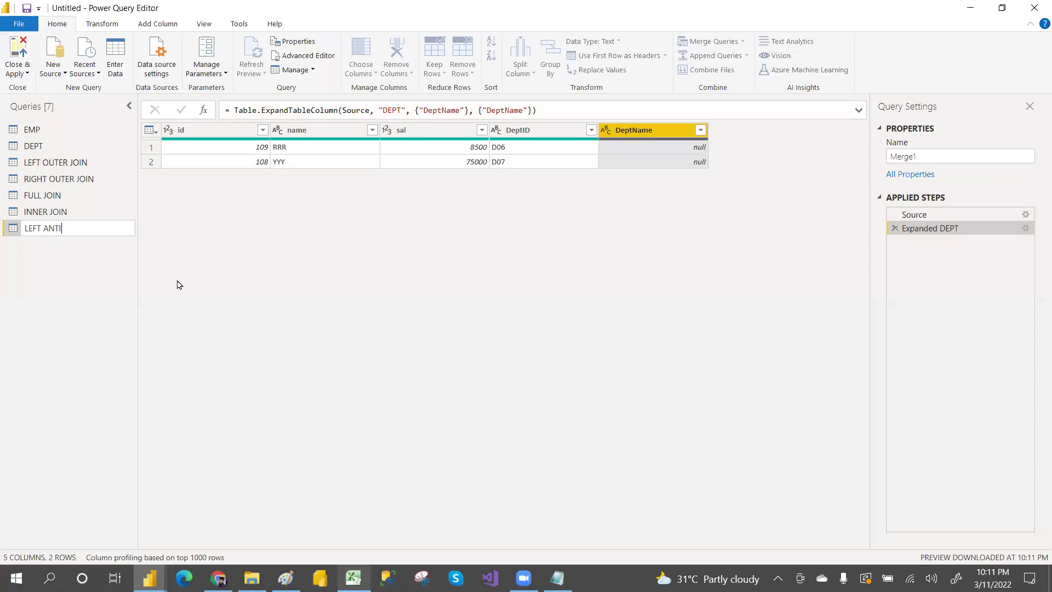
key(Return)
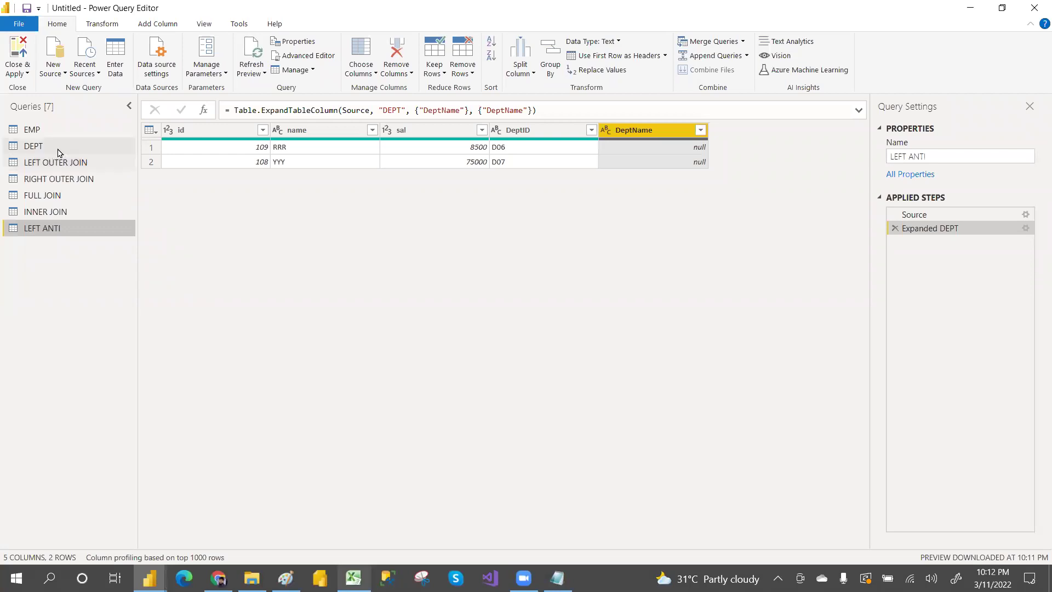
Step: Merge the EMP query with DEPT as a new query, matching on DeptID in both with a Right Anti join
click(29, 131)
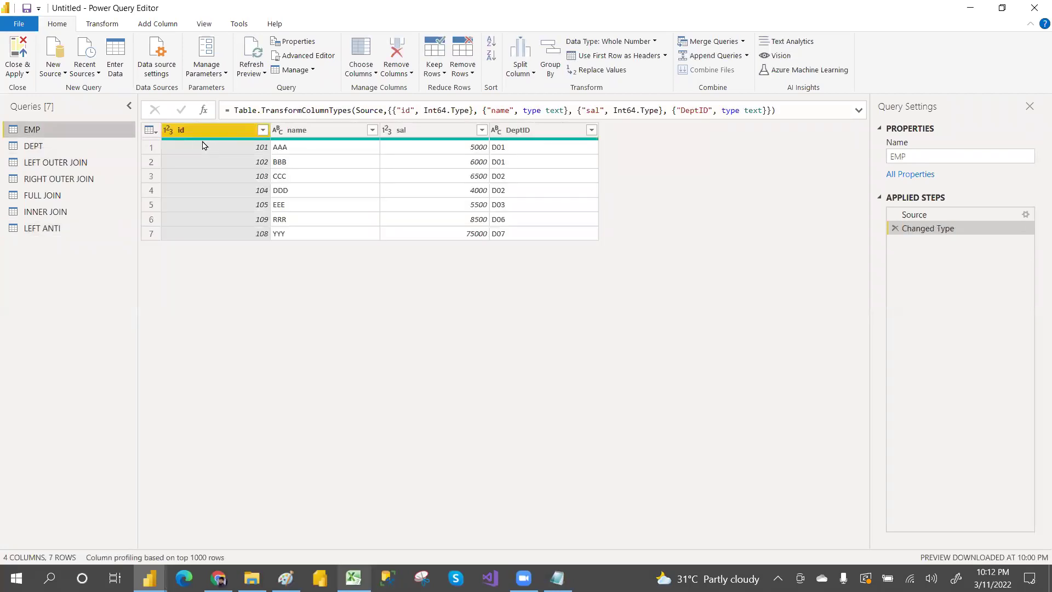
click(743, 43)
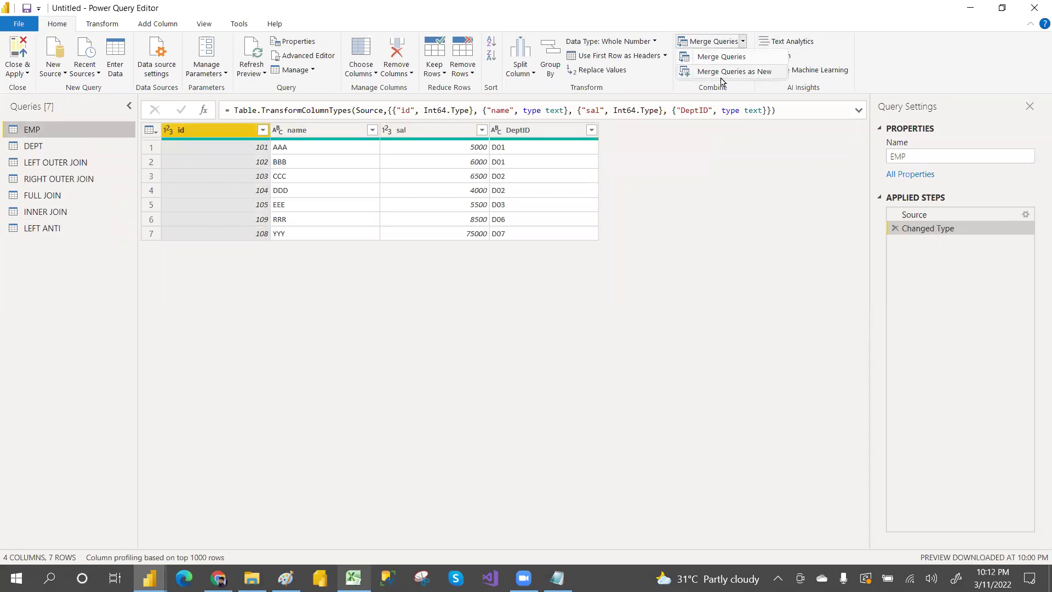
click(730, 72)
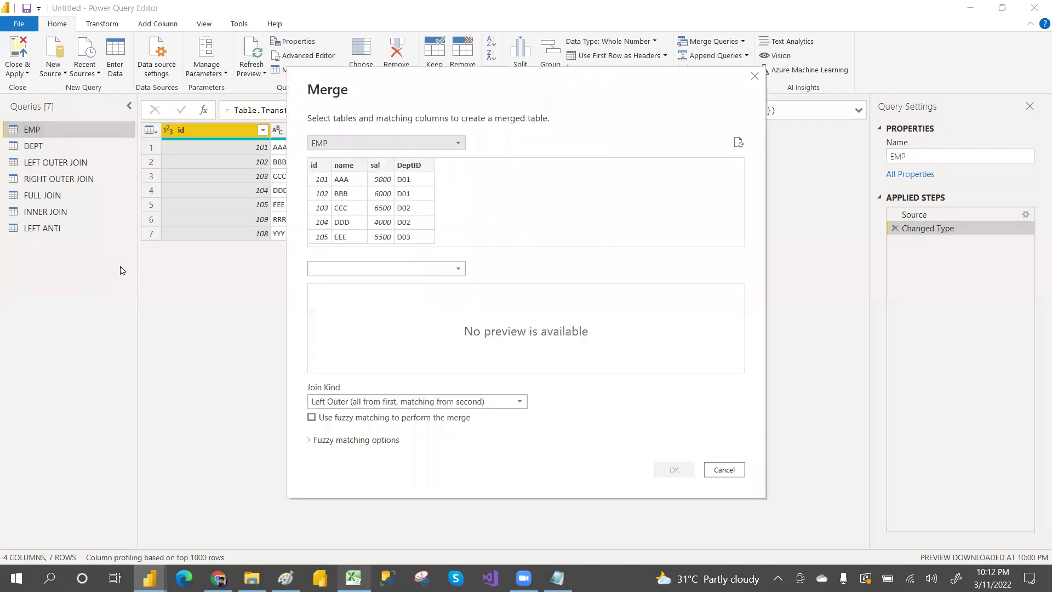
click(343, 271)
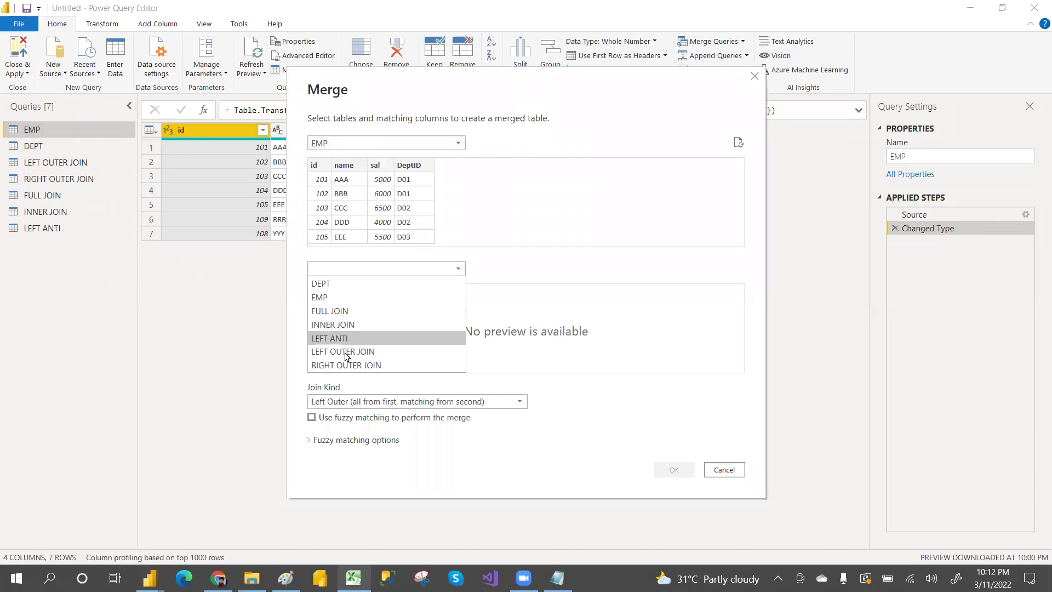
click(329, 286)
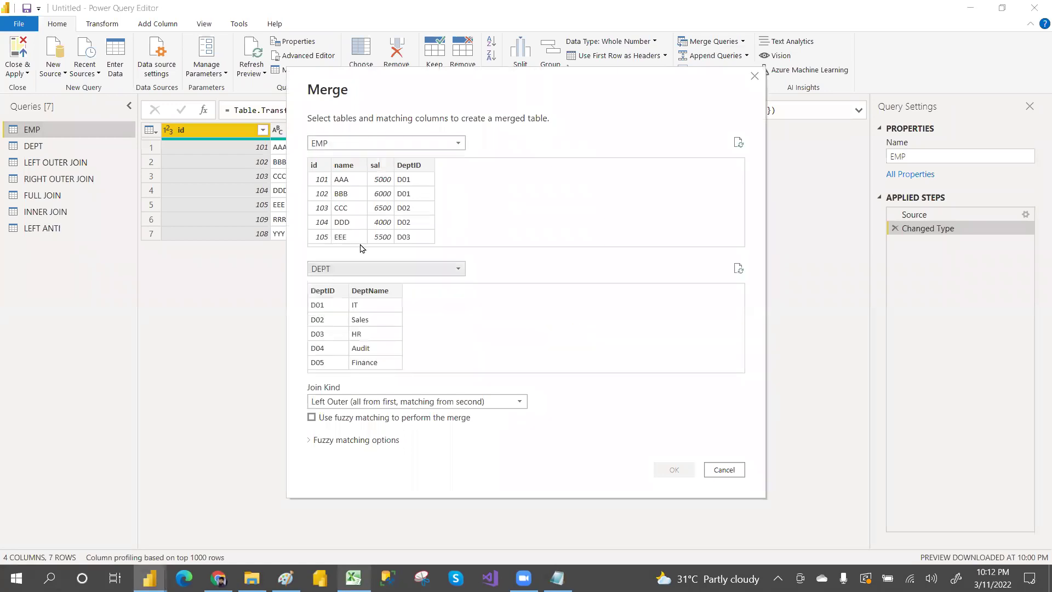
click(409, 165)
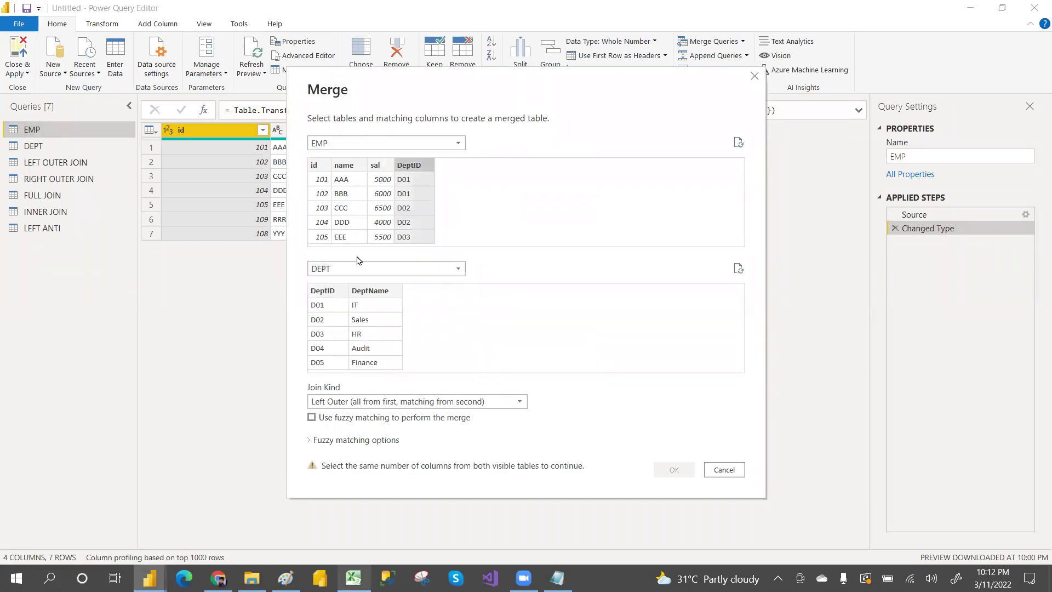
click(327, 291)
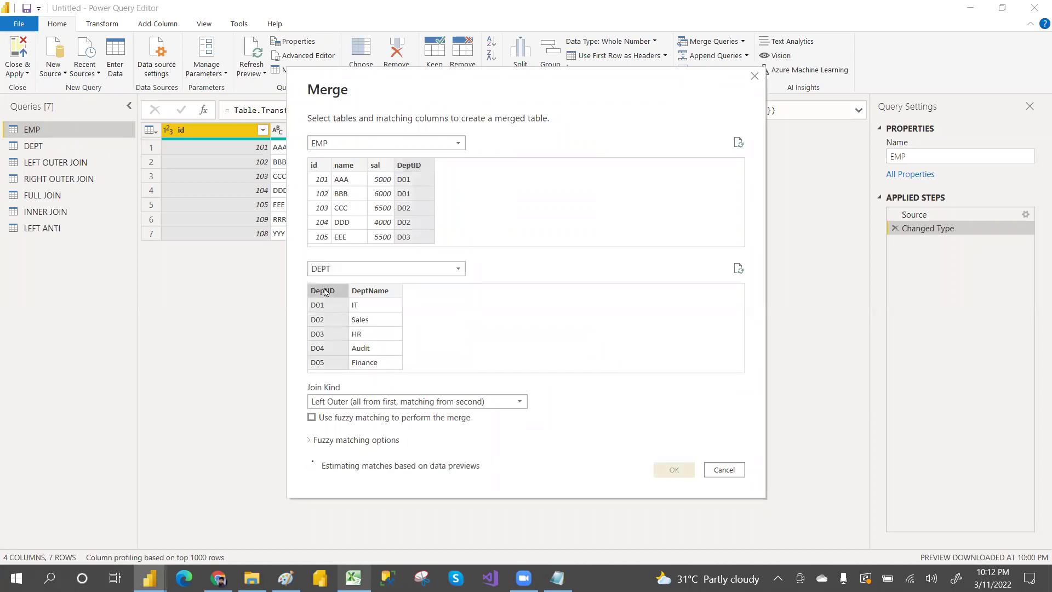
click(373, 402)
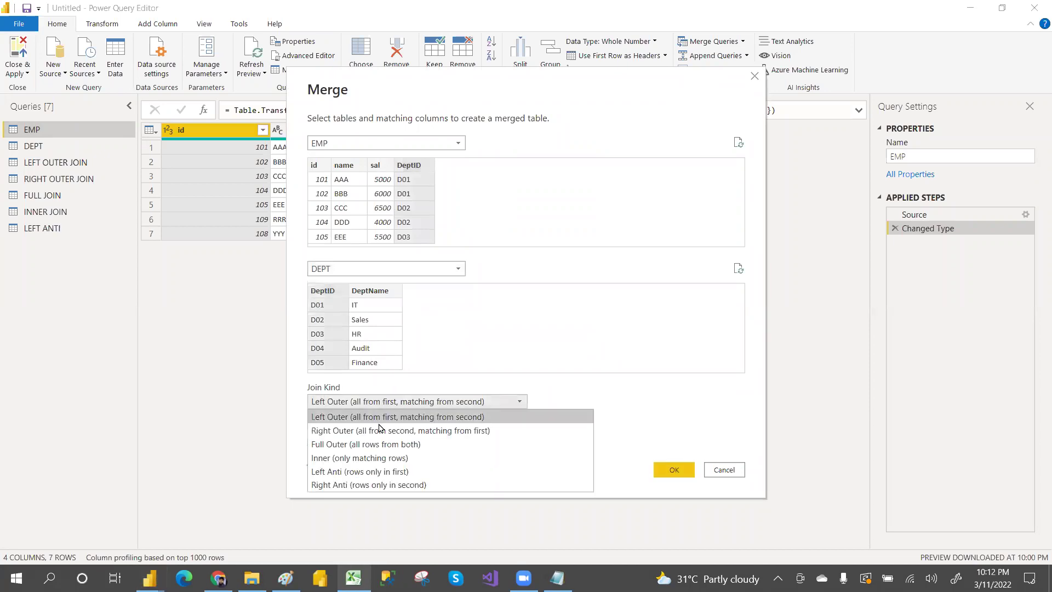
click(377, 485)
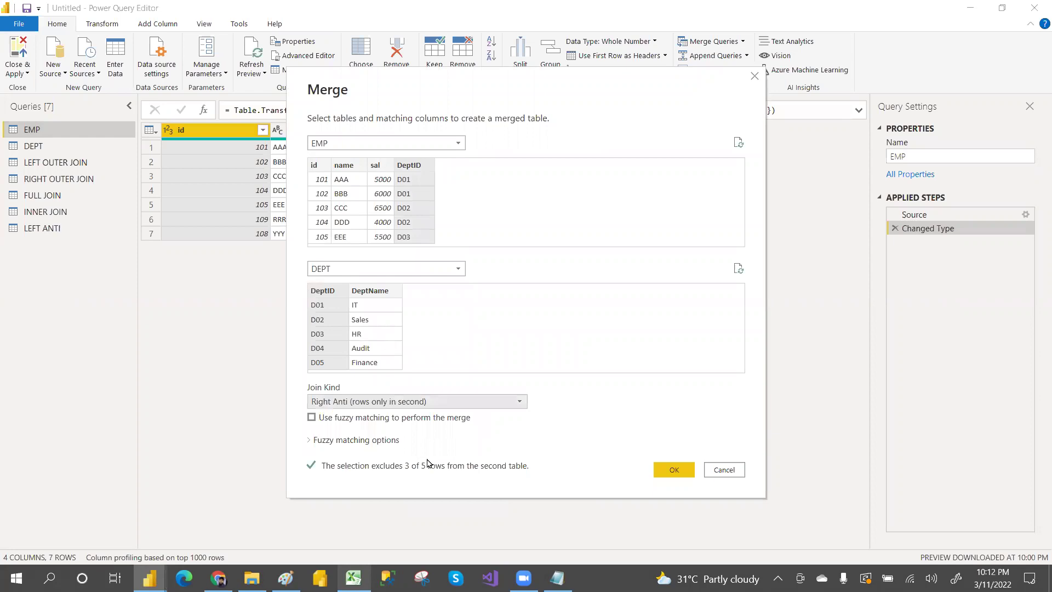
click(658, 469)
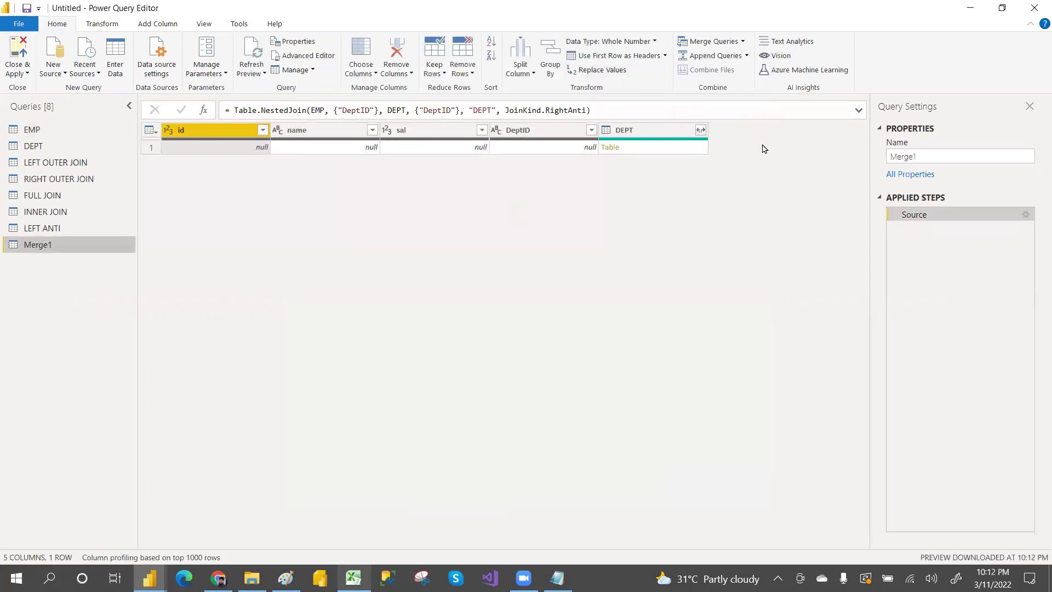
Step: Expand the Right Anti query's DEPT column to DeptID and DeptName without a prefix, and display the EMP query again
click(701, 130)
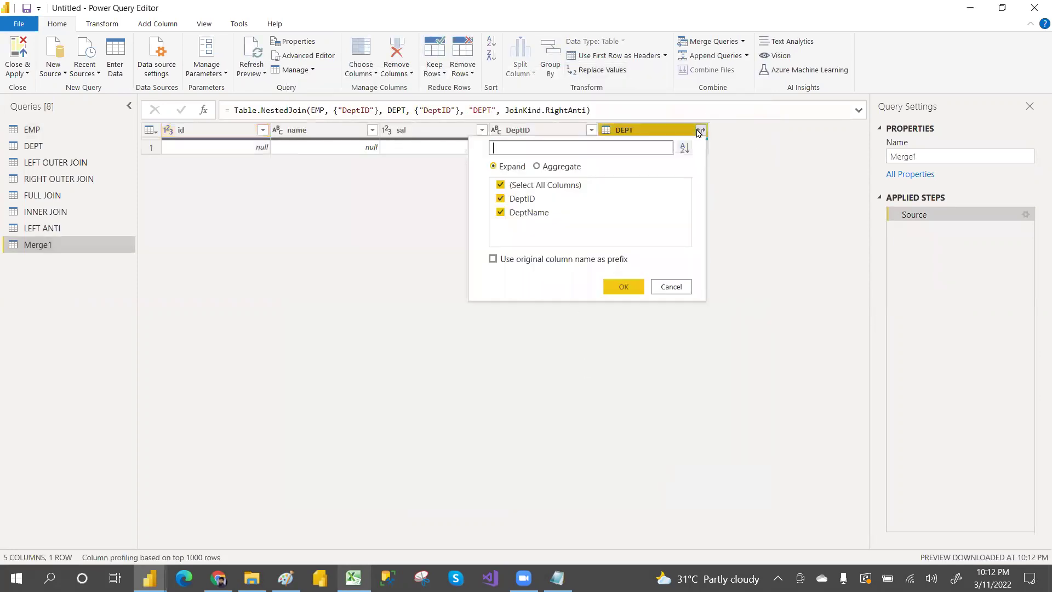
click(502, 186)
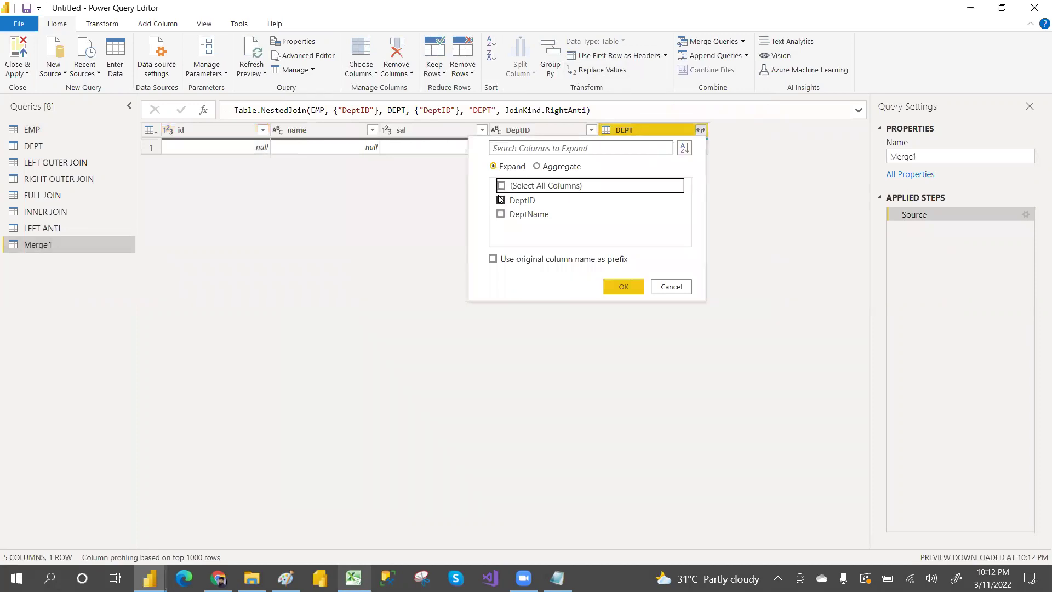
click(501, 189)
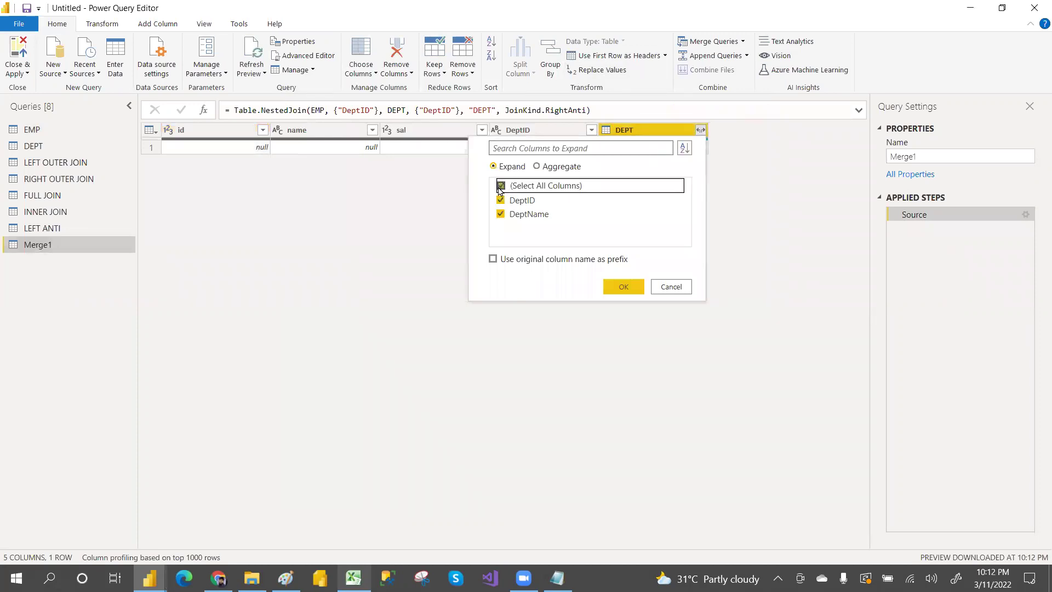
click(623, 286)
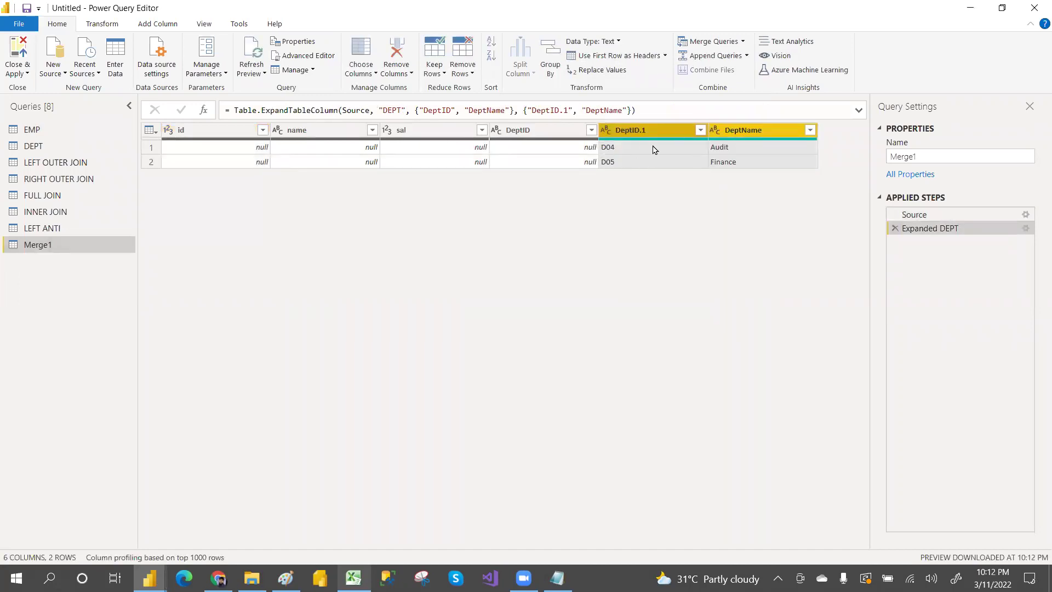
click(31, 130)
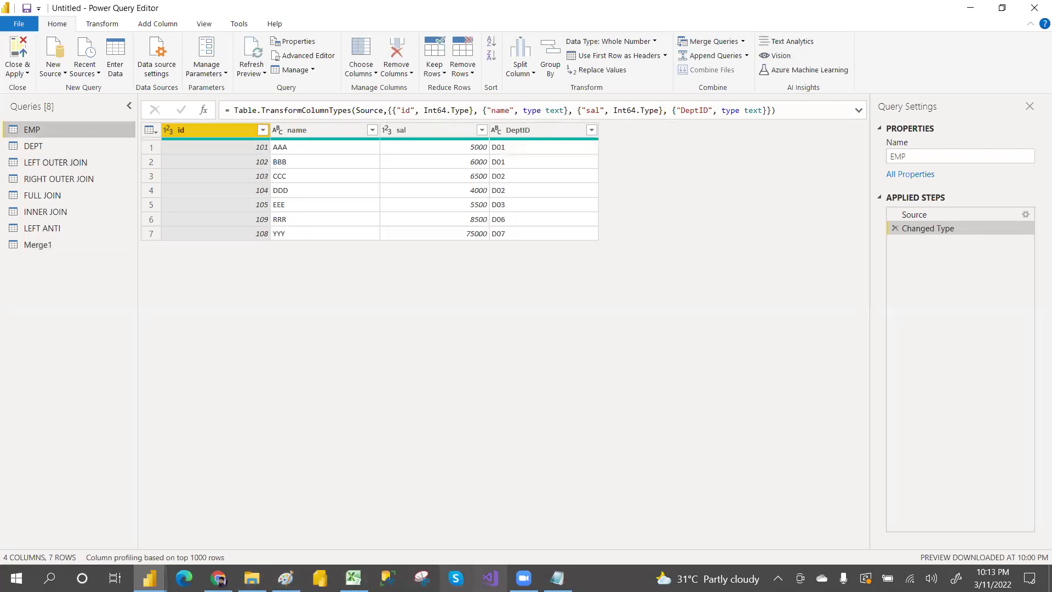
Step: Switch to the DailyClasses_Notes file in Notepad and add "(DEFAULT)" after LEFT OUTER JOIN in the join list
click(557, 578)
click(313, 373)
text((DEFAULT))
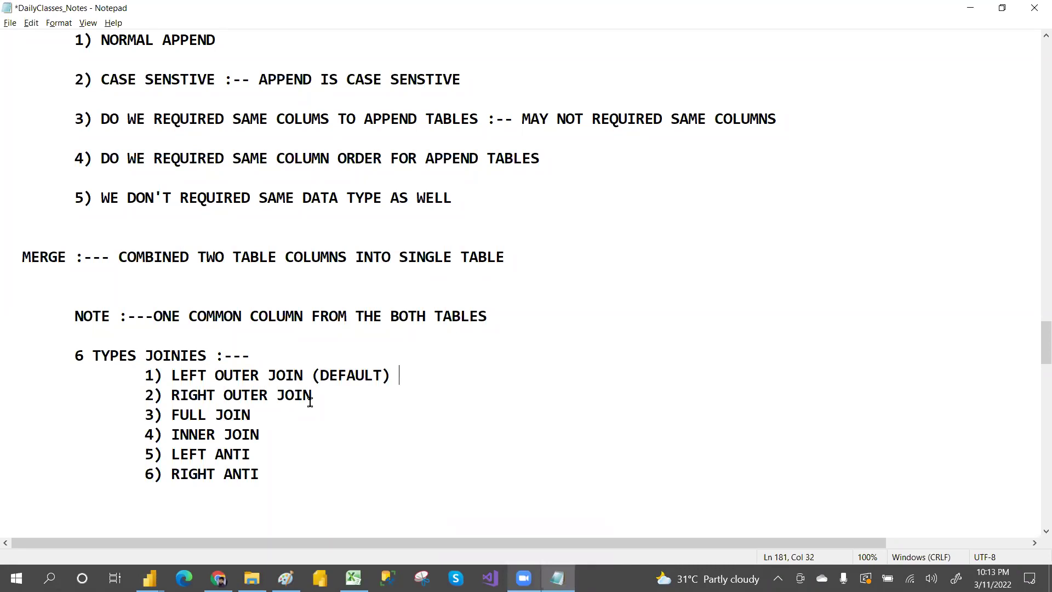
Step: Switch to Paint, examine the Left Outer Join description above its Venn diagram, and return to the Notepad notes
click(286, 578)
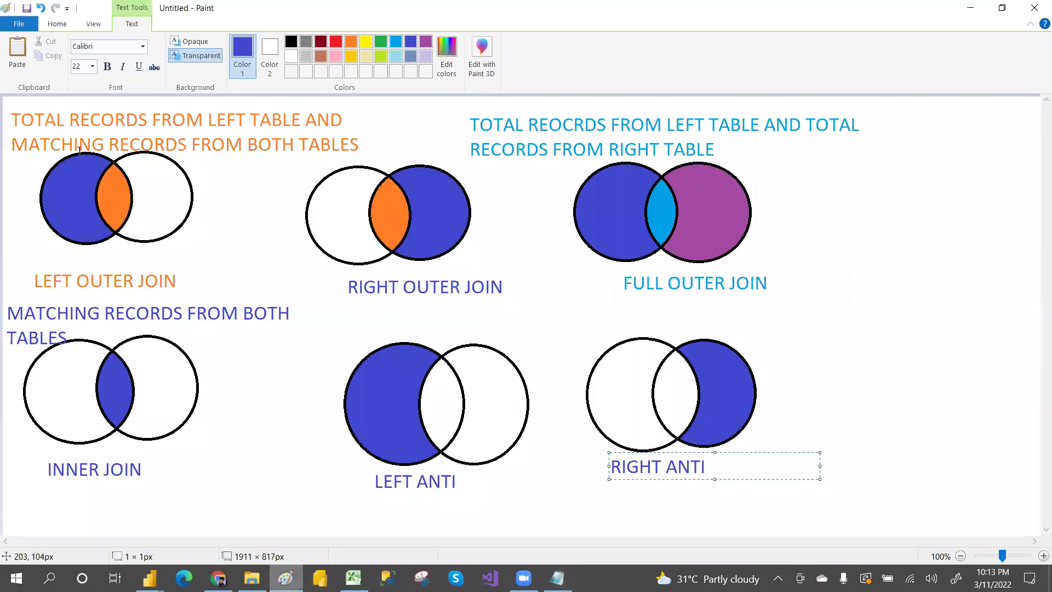
drag(16, 118, 264, 144)
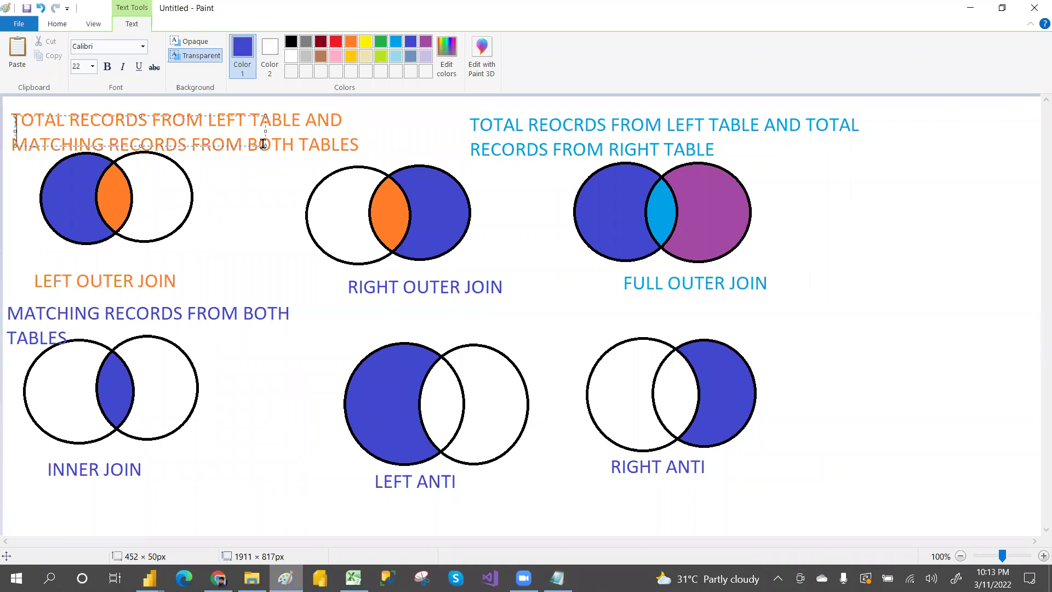
key(alt+Tab)
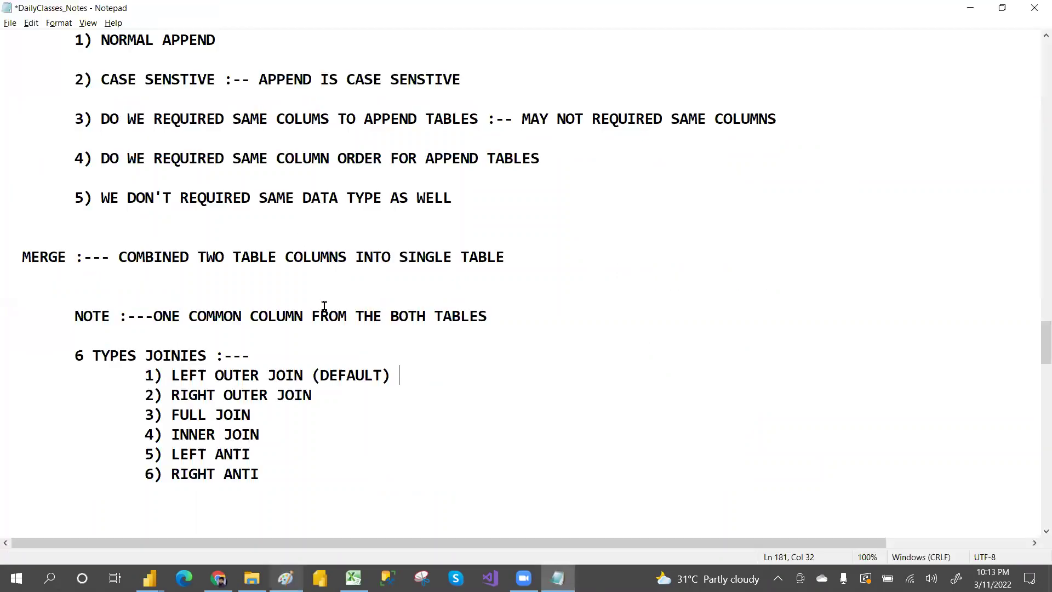
Step: Add the side-by-side headings APPEND and MERGE, separated by tabs, below the RIGHT ANTI entry with a blank line between
click(325, 368)
key(ctrl+End)
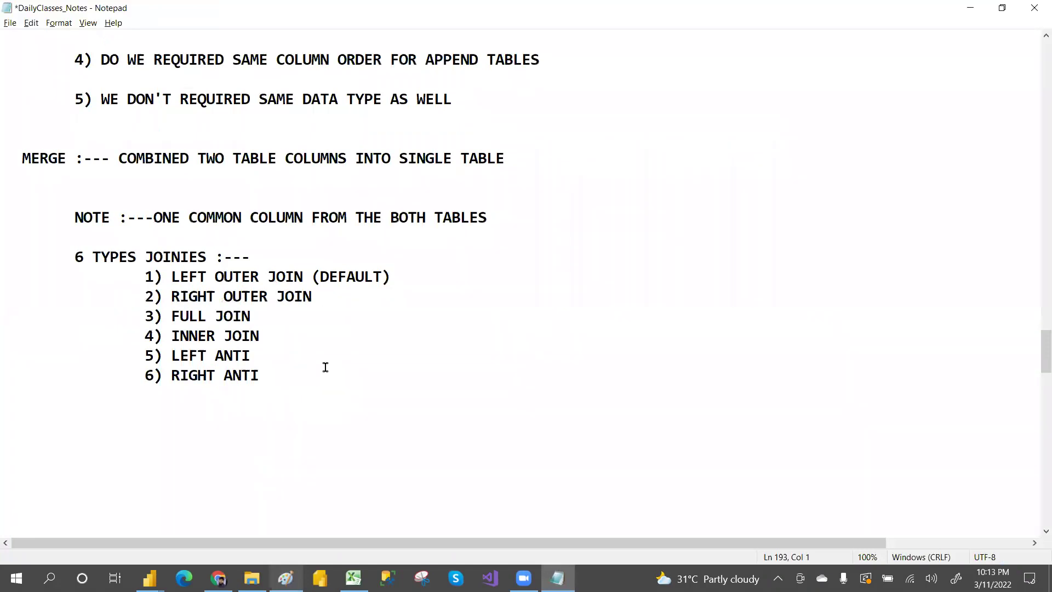
click(275, 377)
key(Return)
key(Return)
key(Return)
key(BackSpace)
text(APPEND)
key(Tab)
key(Tab)
key(Tab)
key(Tab)
text(MERGE)
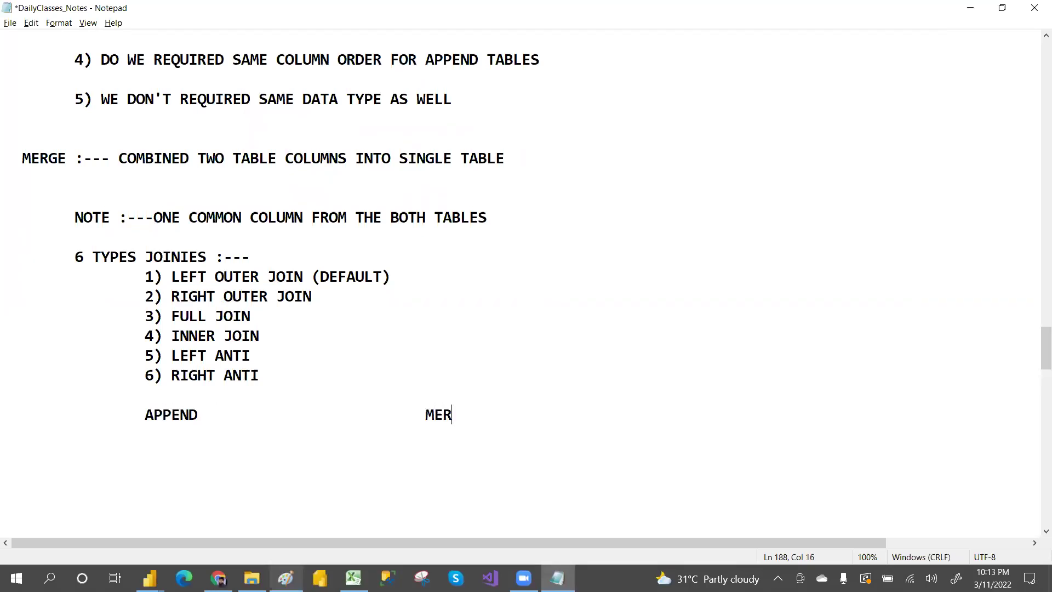
Step: Insert a run of blank lines beneath the APPEND and MERGE headings to make room for more notes
key(Return)
key(Return)
key(Return)
key(Return)
key(Return)
key(Return)
key(Return)
key(Return)
key(Return)
key(Return)
key(Return)
key(Return)
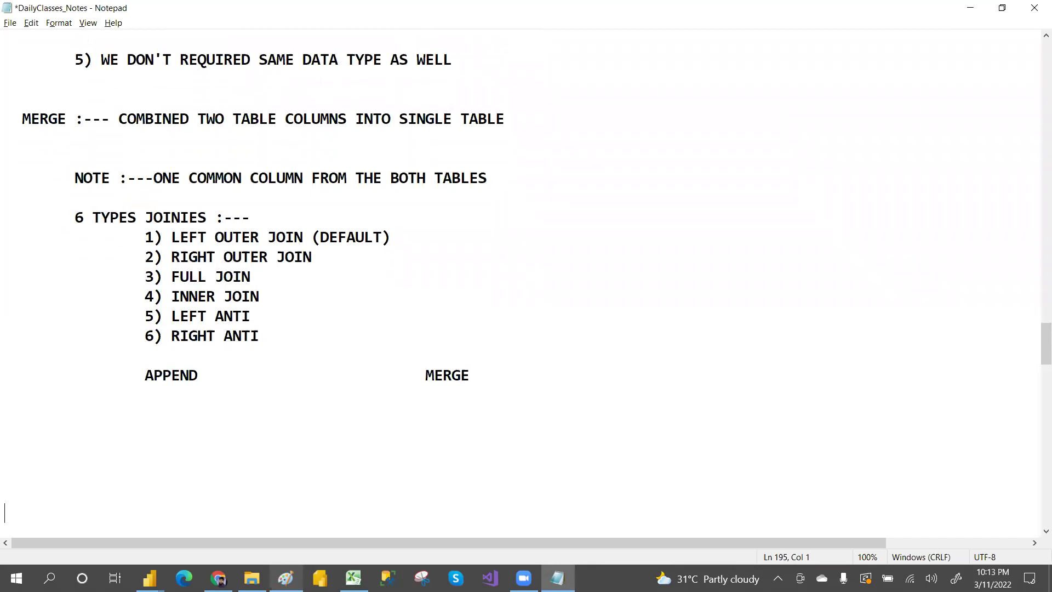
Step: Extend the empty area under the APPEND and MERGE headings with more blank lines
key(Return)
key(Return)
key(Return)
key(Return)
key(Return)
key(Return)
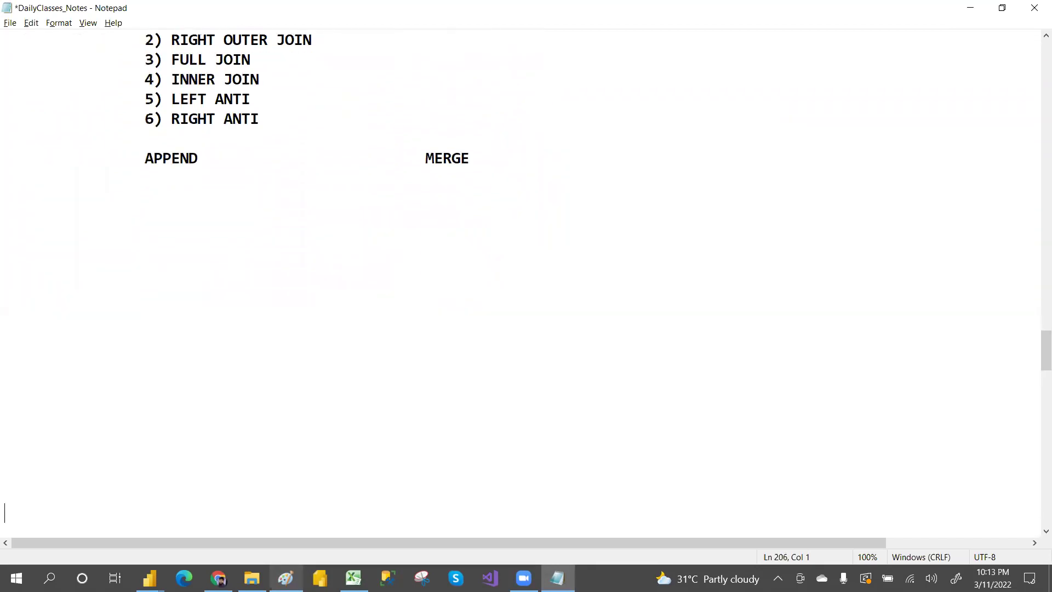
Step: Start the first point directly under the APPEND heading with "1) IT APPENDS MUTLPLE TABLE ROWS"
key(BackSpace)
key(BackSpace)
key(BackSpace)
key(BackSpace)
text(1) IT APPENDS M)
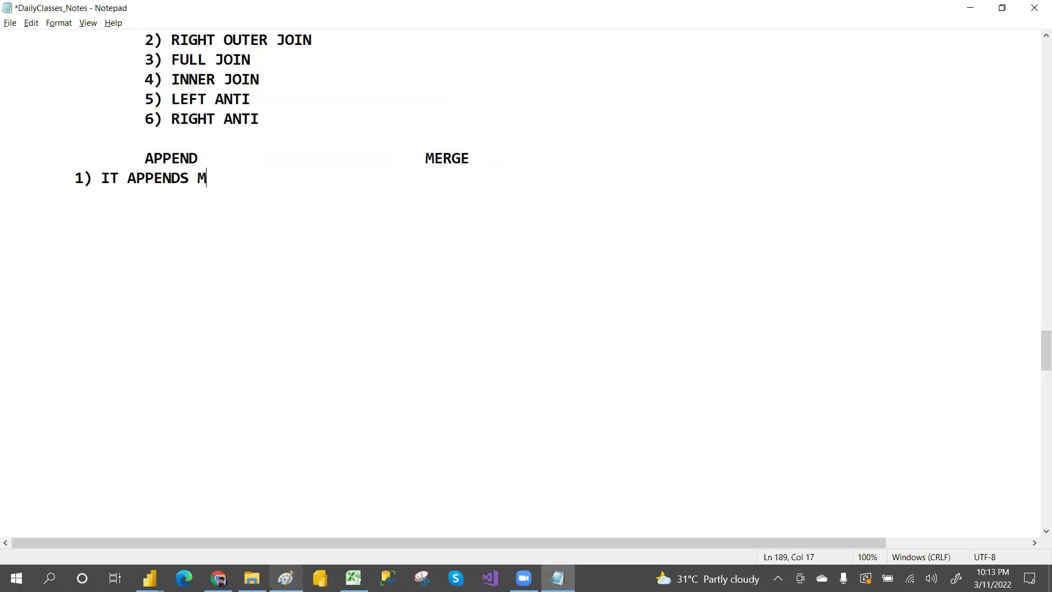
text(UTLPLE TABLE)
text( ROWS)
key(BackSpace)
text(WS)
Step: Finish APPEND point 1 with "INTO SINGLE TABLE" on an indented second line, and move the MERGE heading one tab further along
key(Return)
key(Tab)
text(INTO SINGLE)
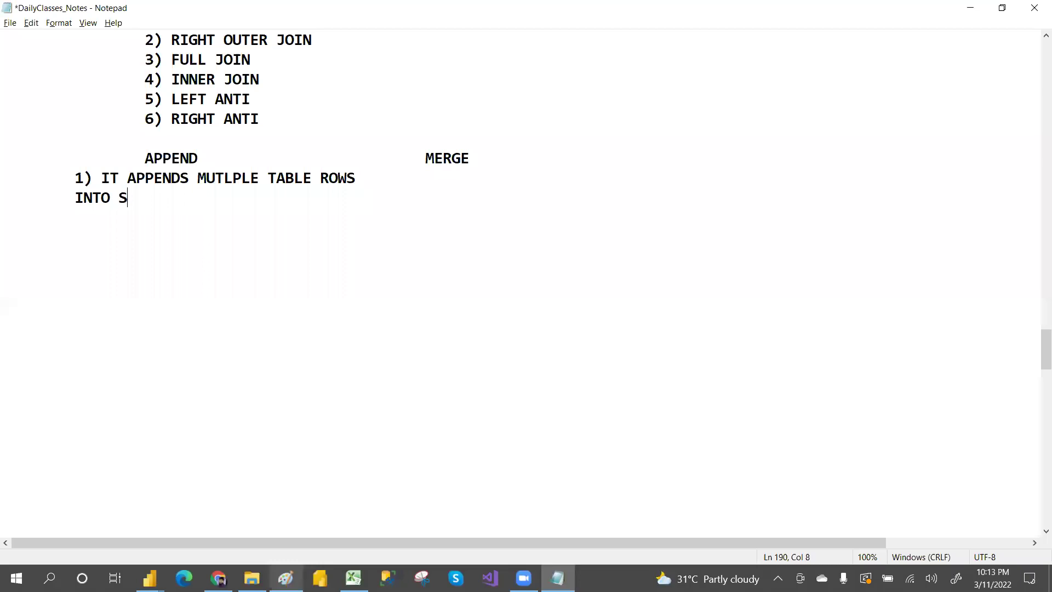
key(BackSpace)
key(BackSpace)
key(BackSpace)
text(GLE TABLE)
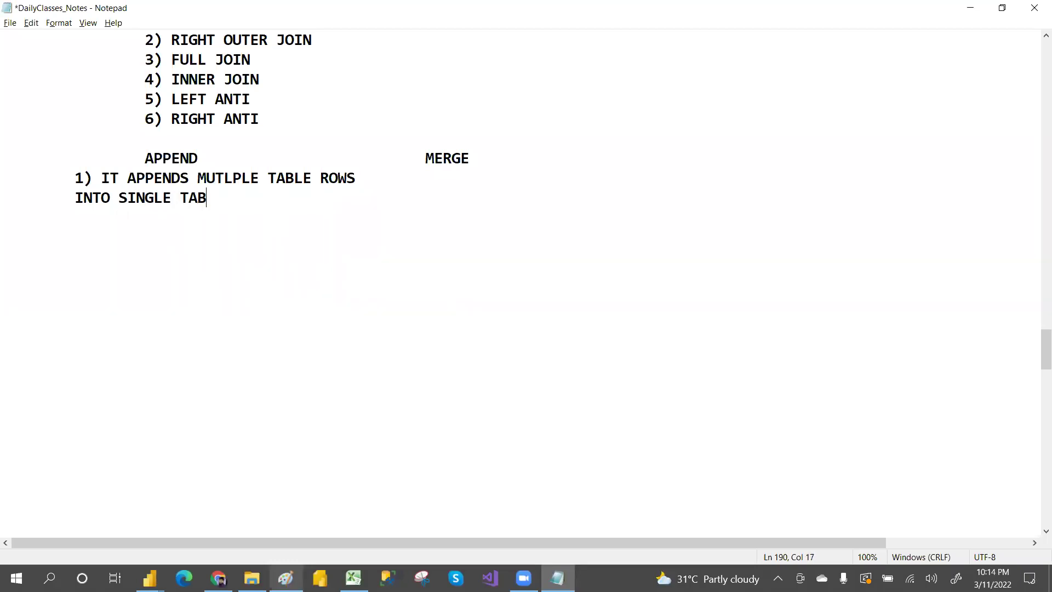
click(423, 155)
key(Tab)
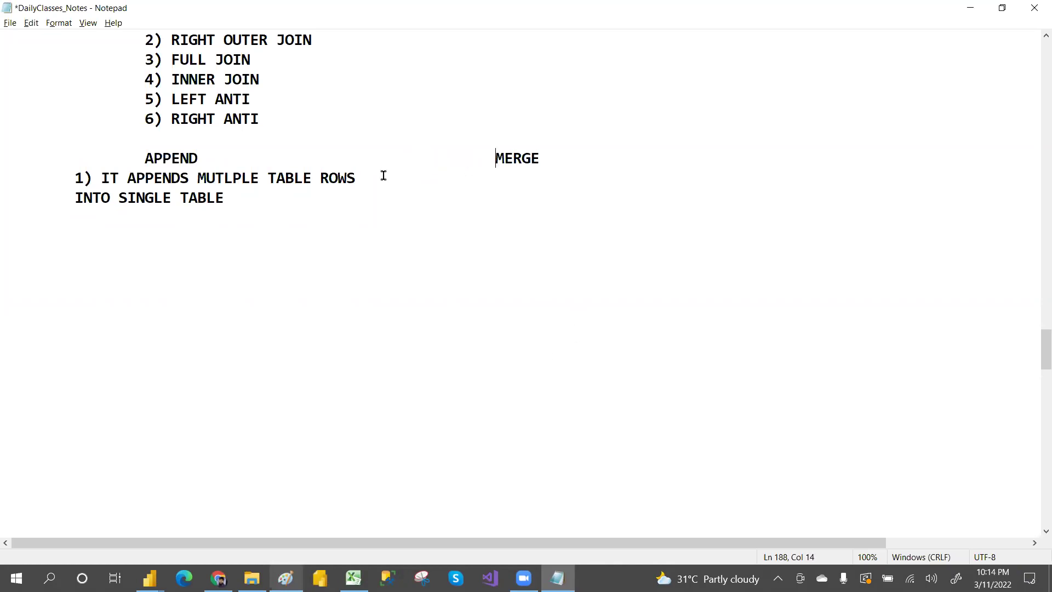
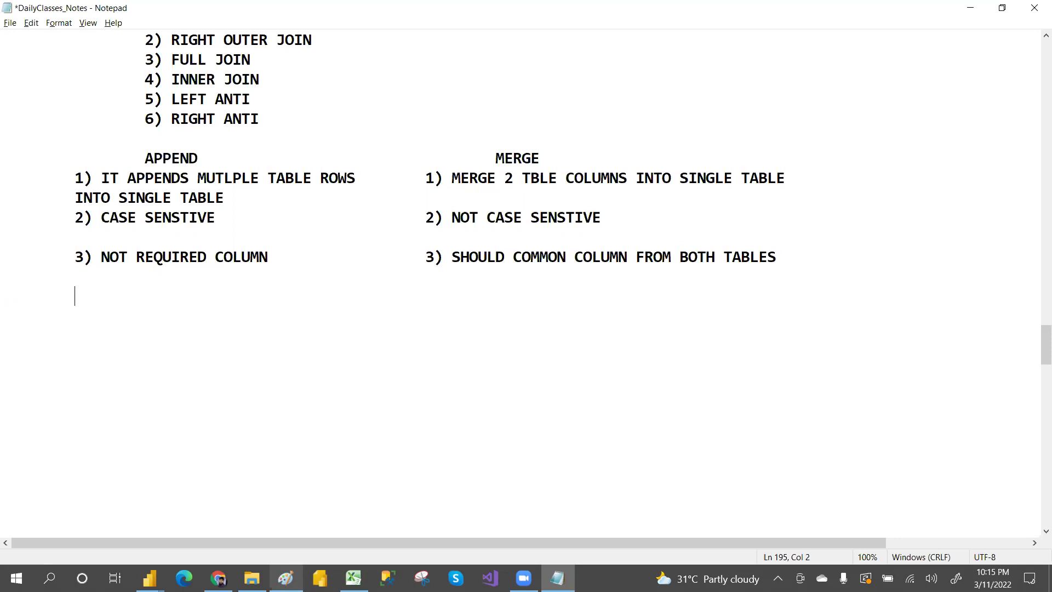
Step: Add the fourth comparison row, with "4) >2 TABLES" under APPEND and "4) MERGE 2 TABLES" under MERGE
text(4) >2 TABLES)
key(Tab)
key(Tab)
key(Tab)
key(Tab)
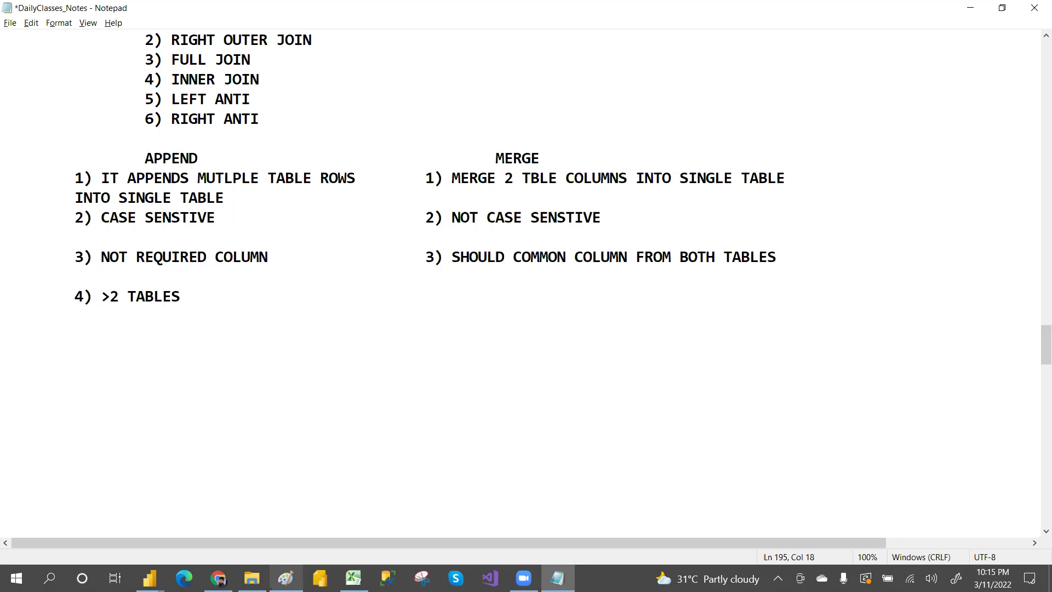
text(4)
text() ONLY)
key(BackSpace)
key(BackSpace)
key(BackSpace)
key(BackSpace)
text(MERGE)
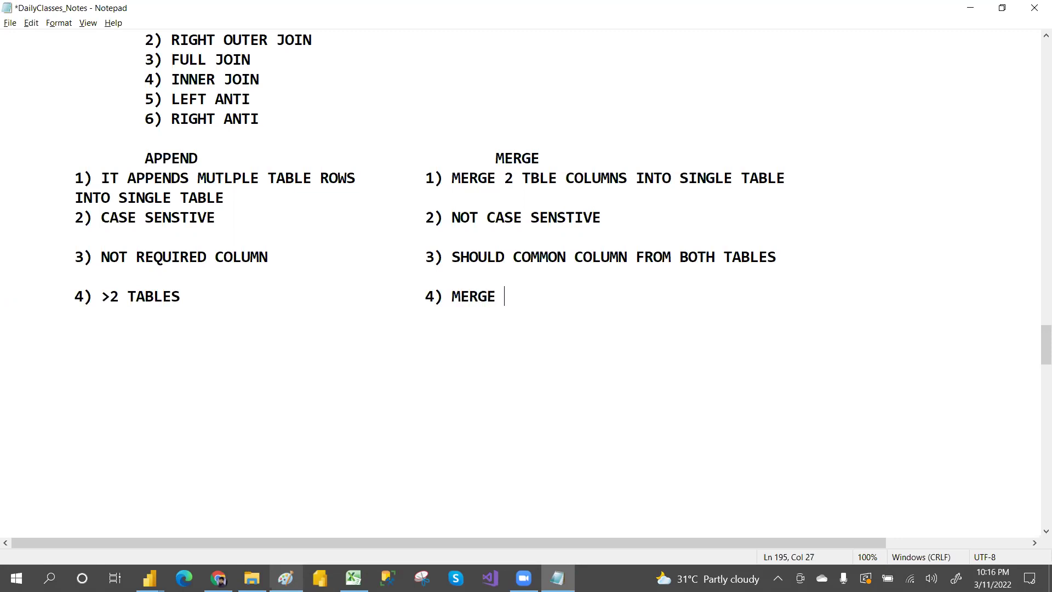
text( 2 TABLES)
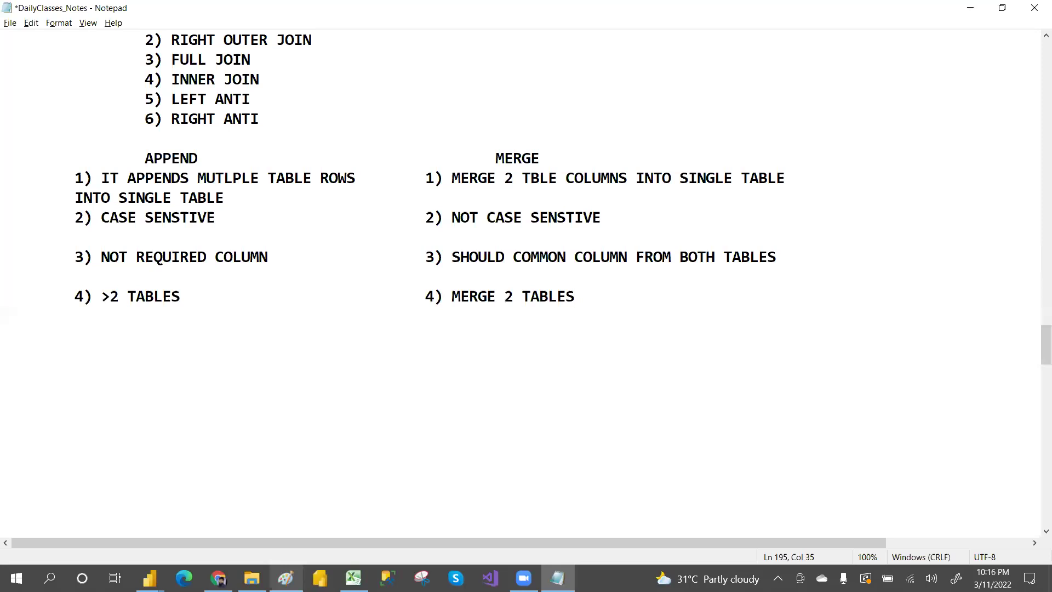
Step: Leave a blank line and add "5) DATAT TYPE MAY NOT SAME HERE" under APPEND
key(Return)
key(Return)
key(Tab)
text(5) DATAT)
key(BackSpace)
text(YPE)
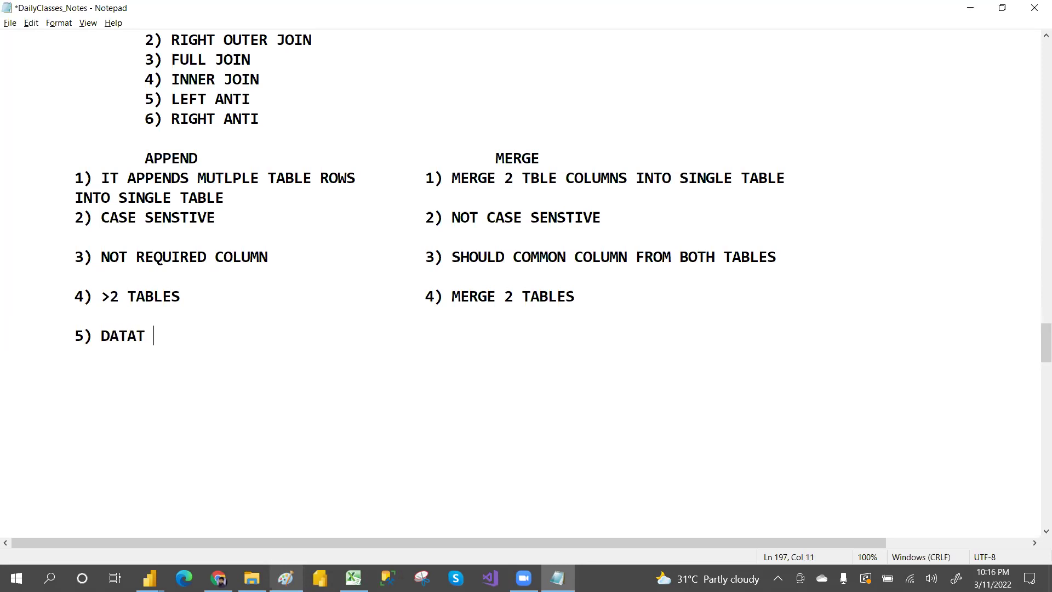
key(BackSpace)
key(BackSpace)
key(BackSpace)
text(TYPE S)
key(BackSpace)
text(MAY NOT SAME HERE)
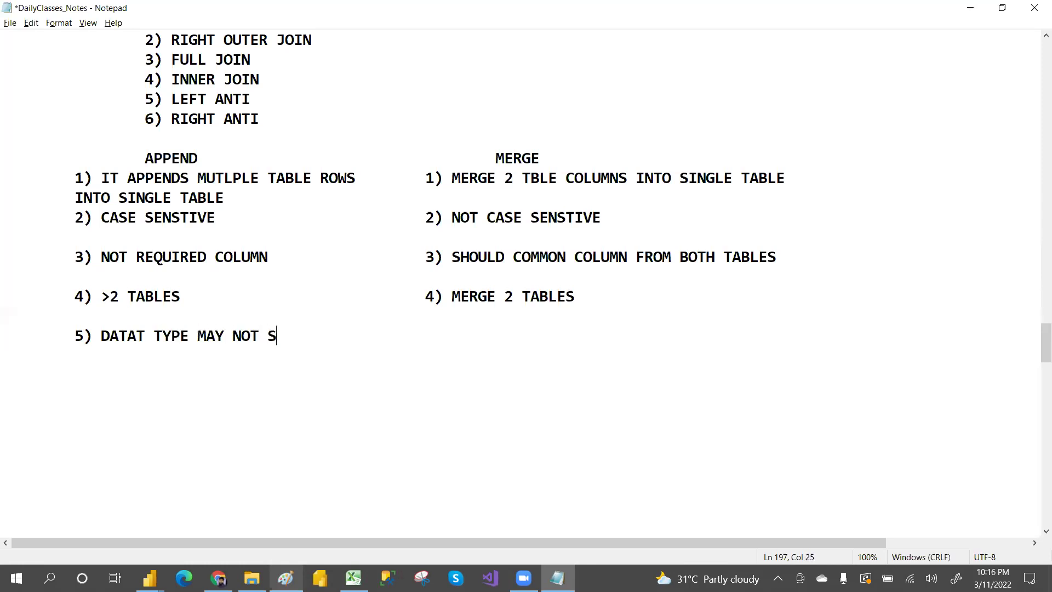
Step: Add "5) DATA TYPE SHOULD BE MATCHED" in the MERGE column of the same row, followed by two line breaks
key(Tab)
key(Tab)
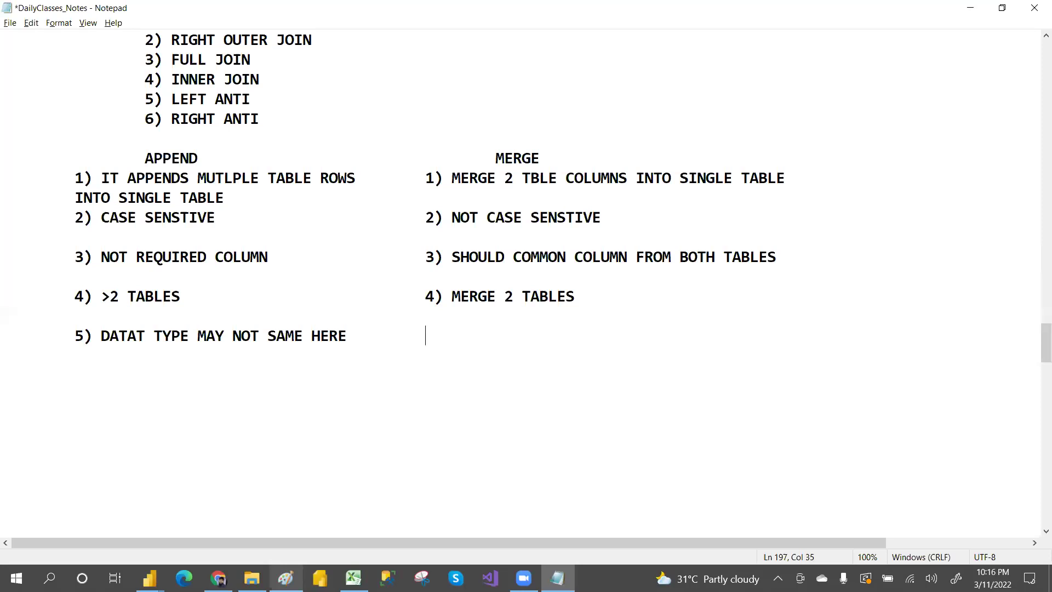
text(5) DATA TYPE SH)
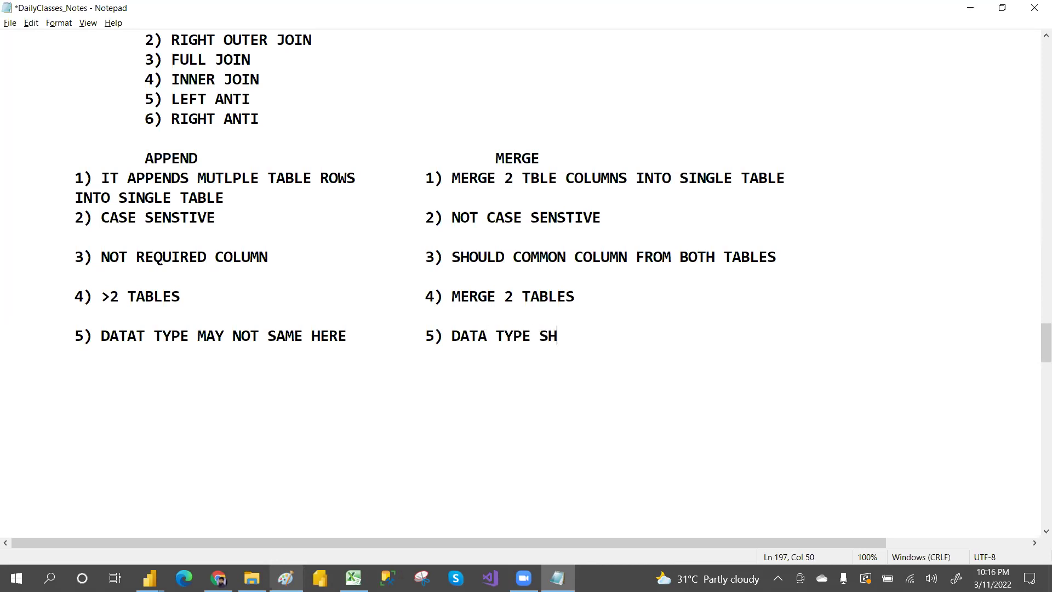
text(OULD MATCH)
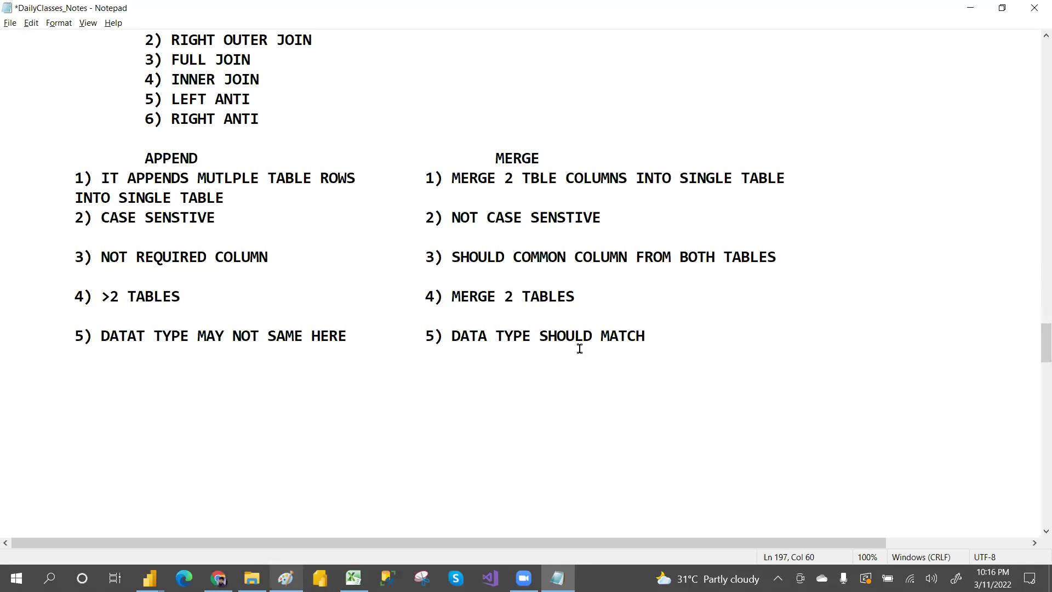
click(601, 337)
text(BE)
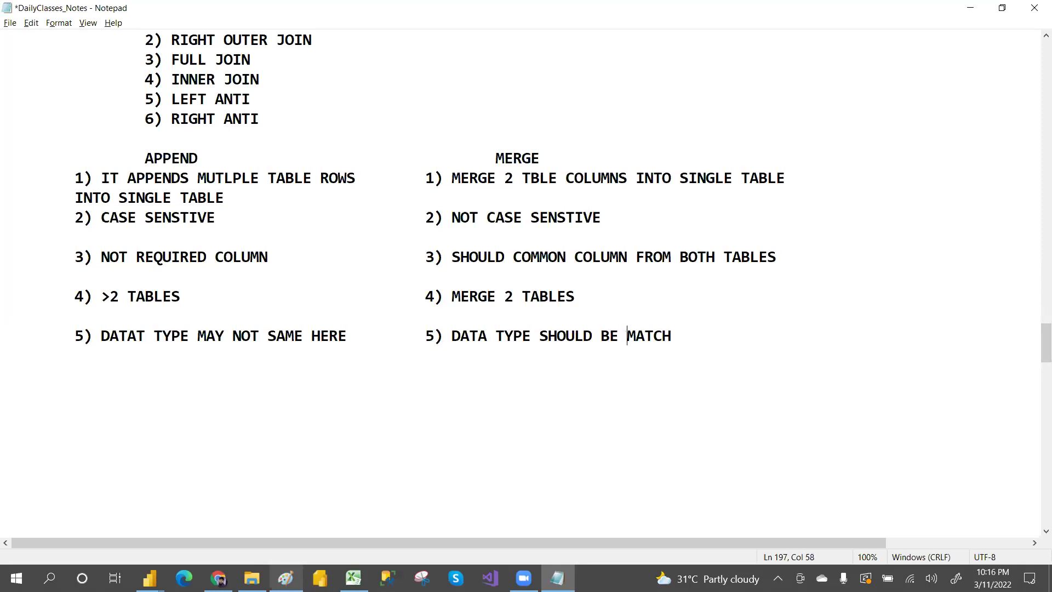
click(674, 340)
text(ED)
key(Return)
key(Return)
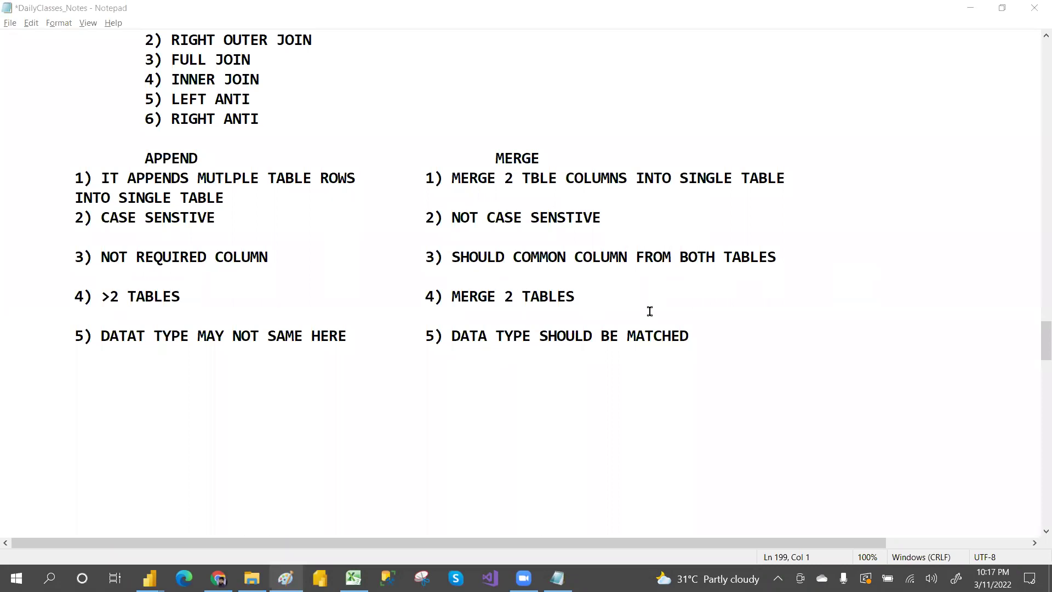
Step: Insert three more line breaks at the end of the fifth MERGE point
click(693, 337)
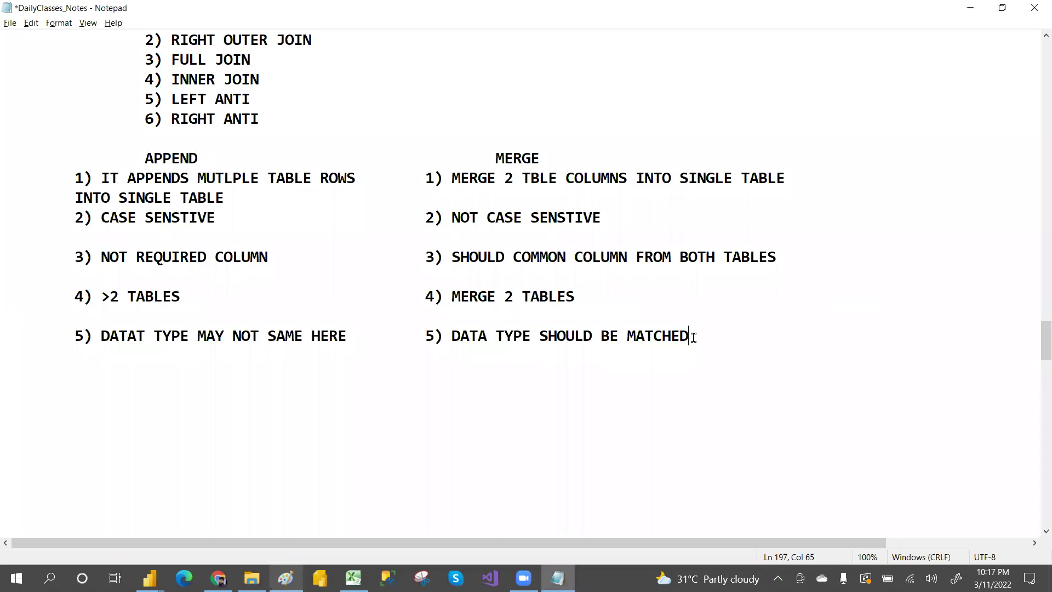
key(Return)
key(Return)
key(Return)
text(i HAV)
key(BackSpace)
key(BackSpace)
key(BackSpace)
key(BackSpace)
key(BackSpace)
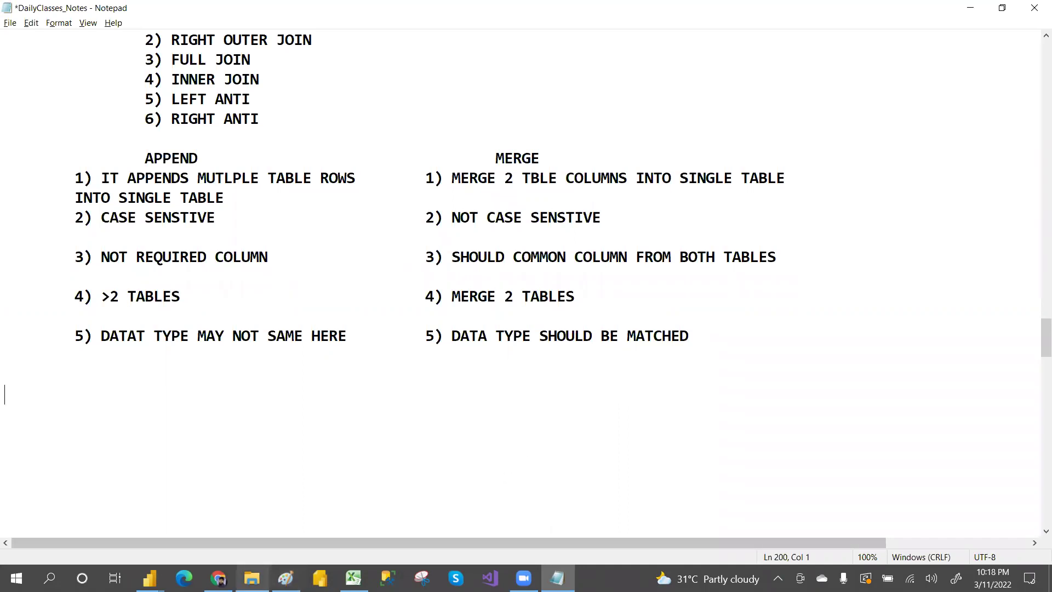
Step: Switch to File Explorer and open the Nov-2021 workbook from the Append folder inside PracticeFiles
click(252, 578)
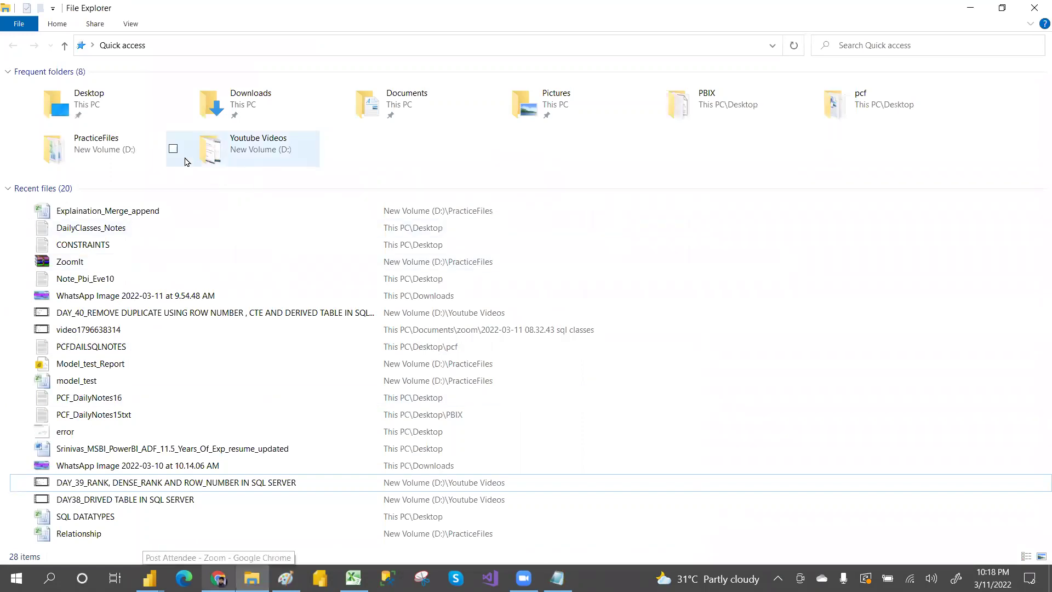
double_click(126, 159)
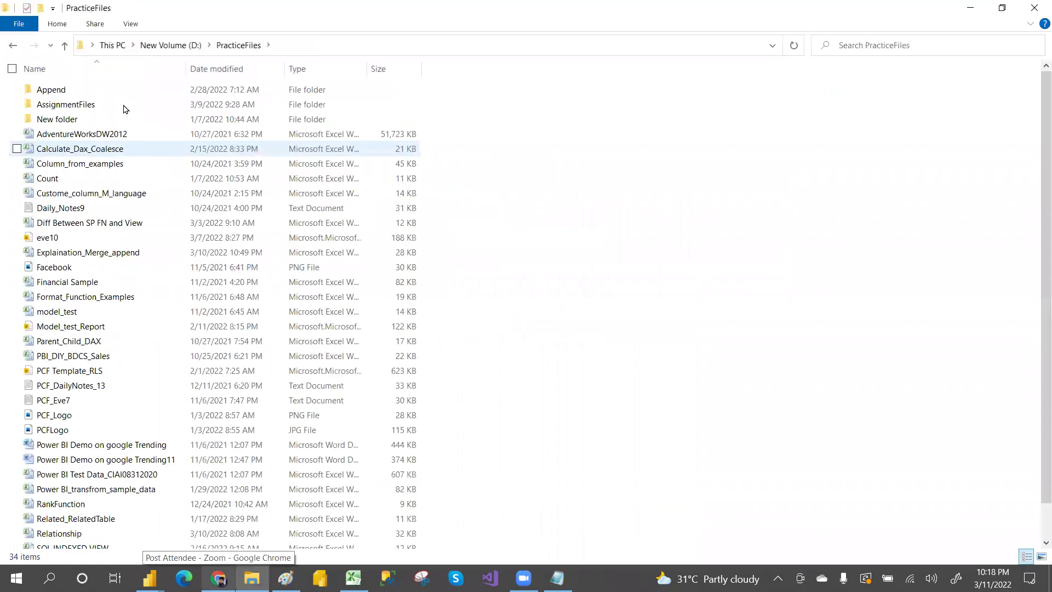
double_click(64, 91)
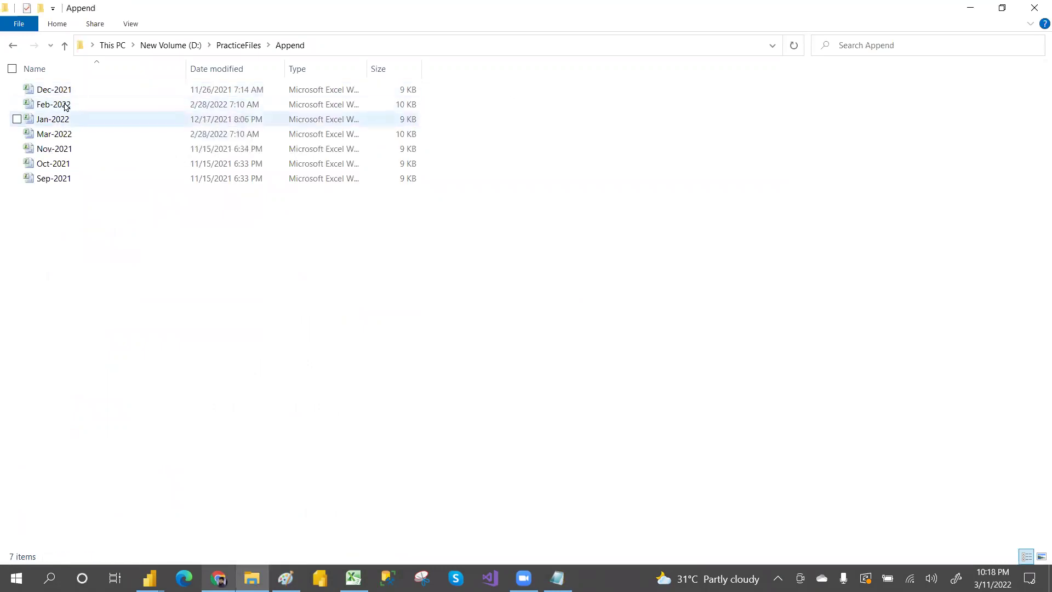
double_click(61, 149)
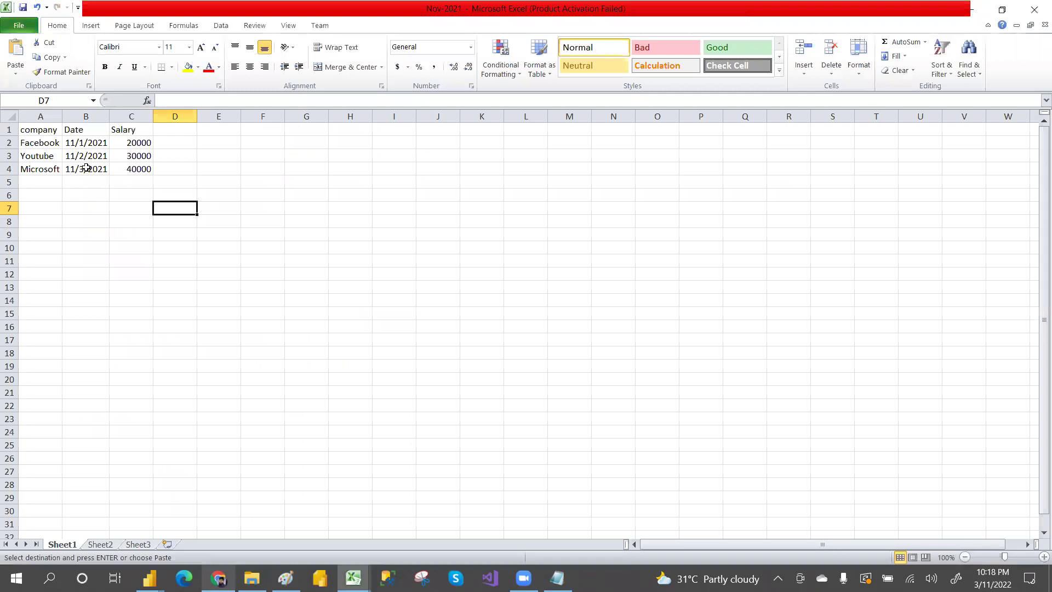
Step: Examine the company, Date and Salary table on Sheet1, including its header row and data rows
drag(37, 131, 149, 168)
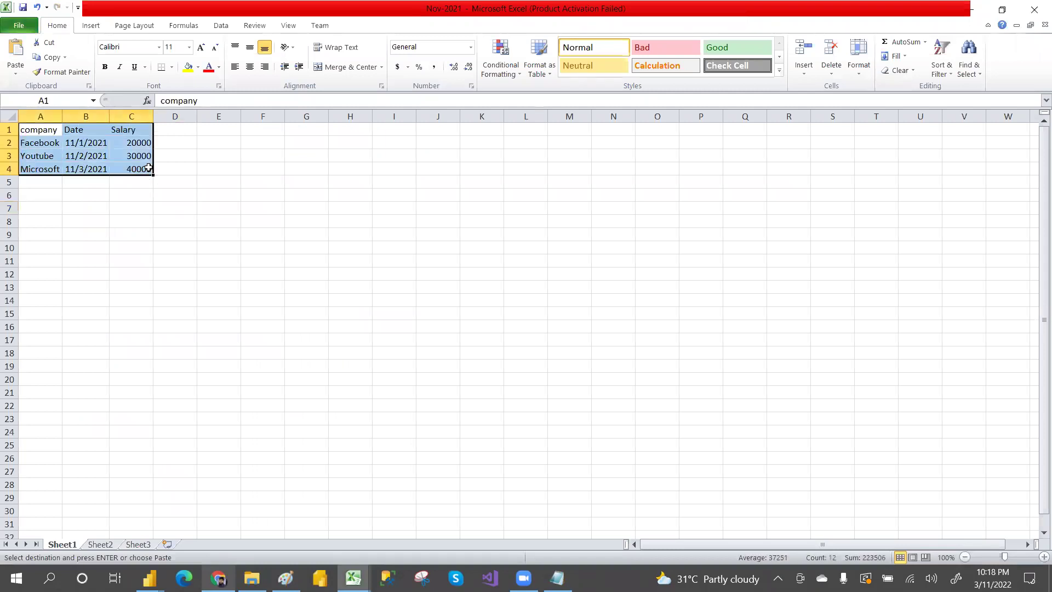
click(58, 195)
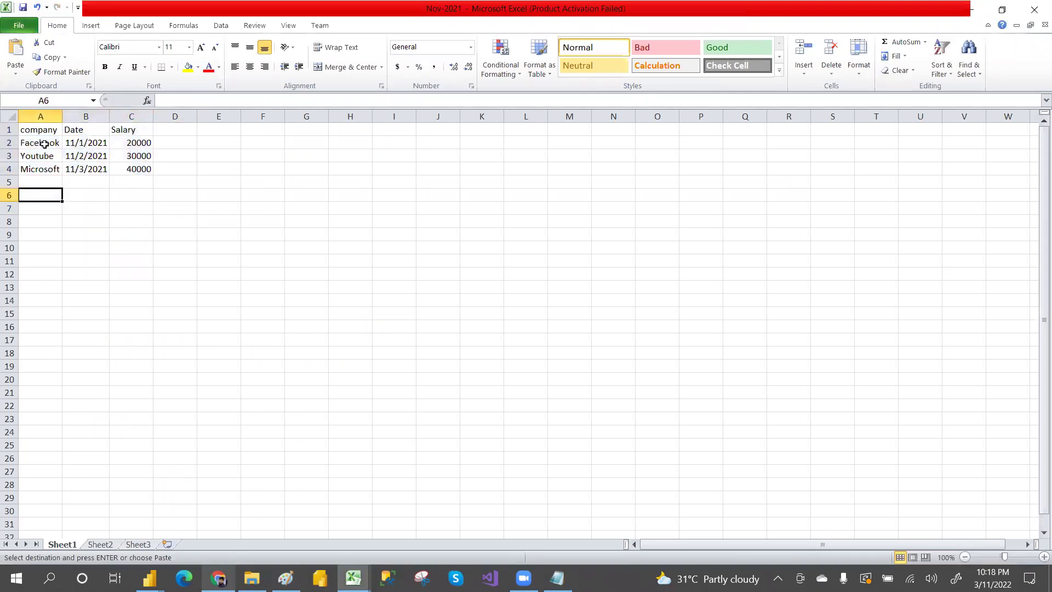
drag(39, 139, 134, 165)
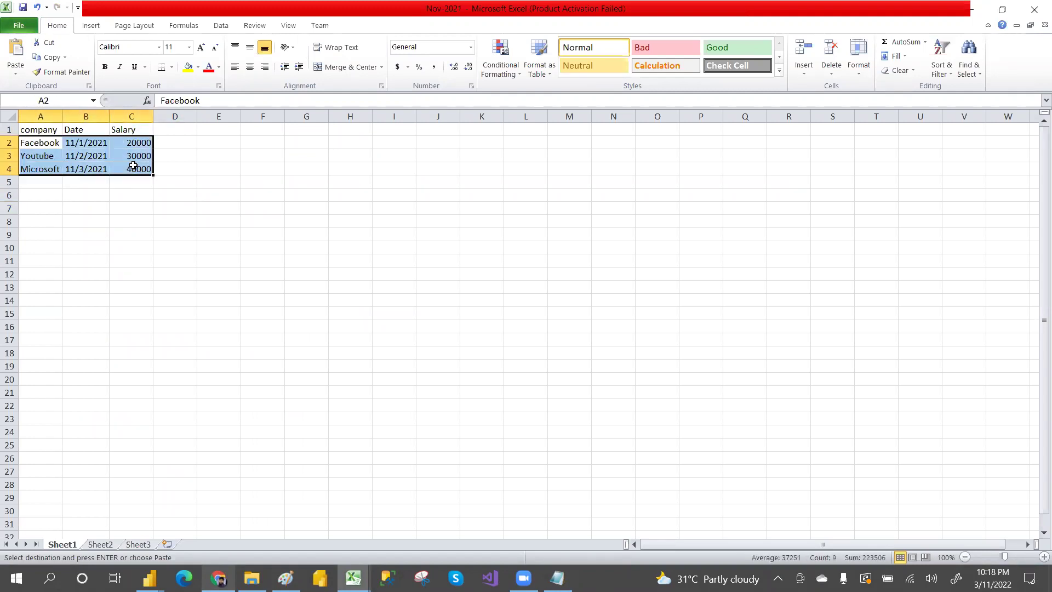
click(172, 144)
Step: Set the font size of the table in A1:C4 to 20 and auto-fit the company column's width
drag(31, 129, 129, 166)
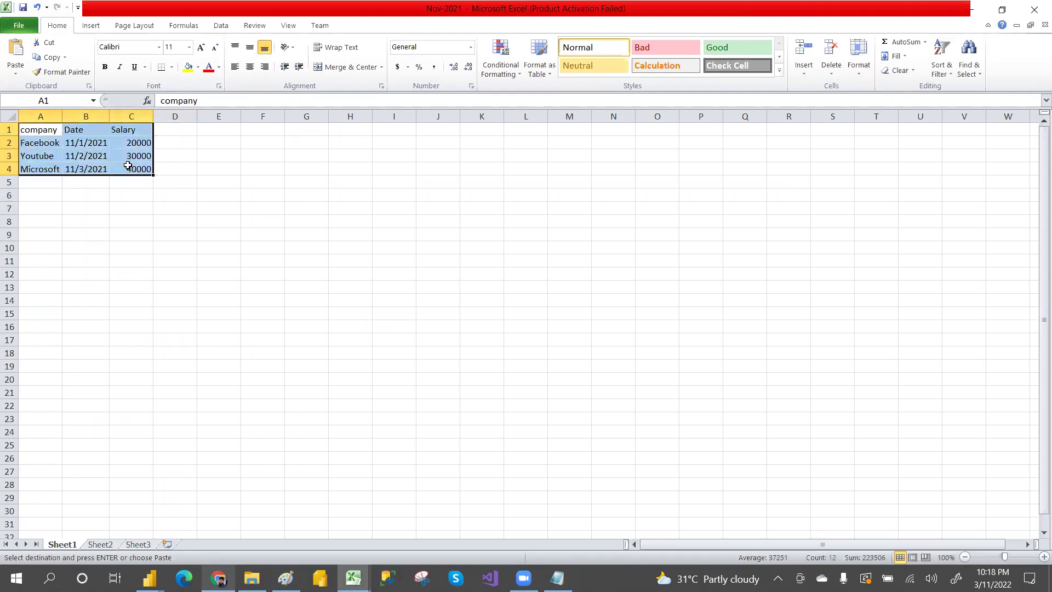
click(188, 50)
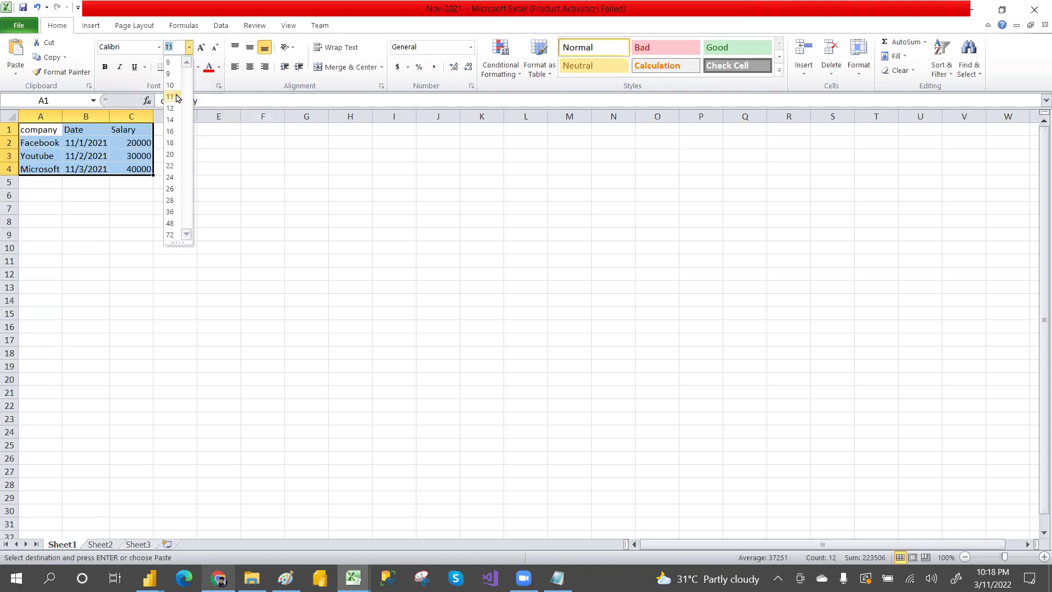
click(172, 155)
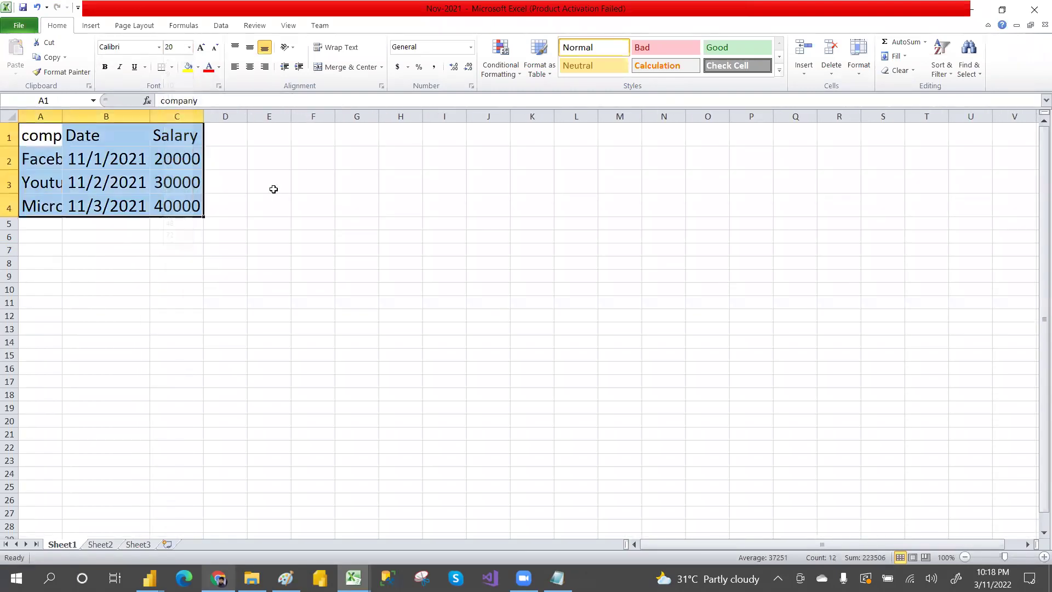
click(272, 186)
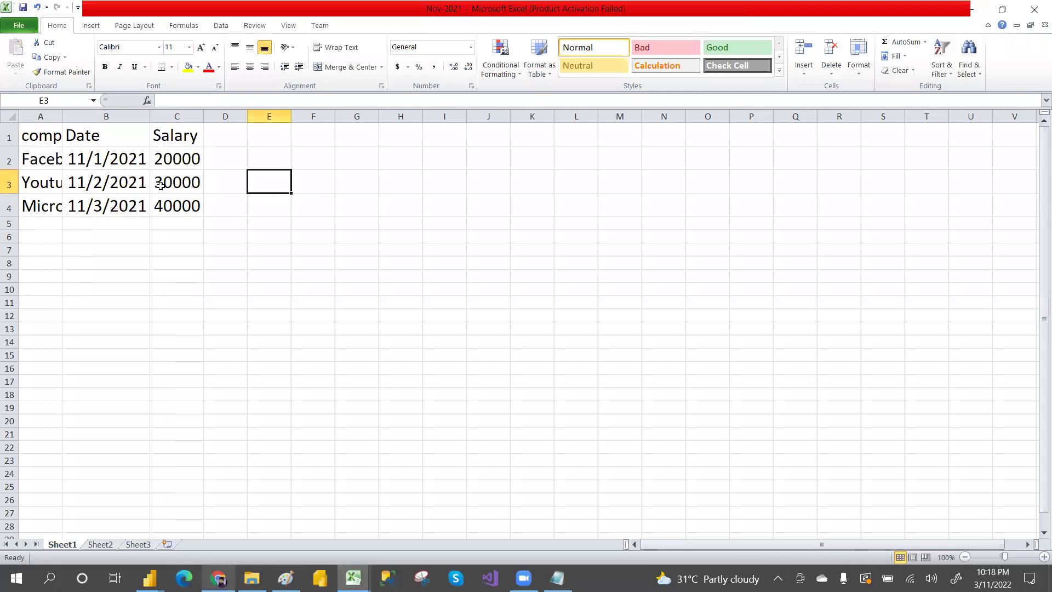
double_click(62, 112)
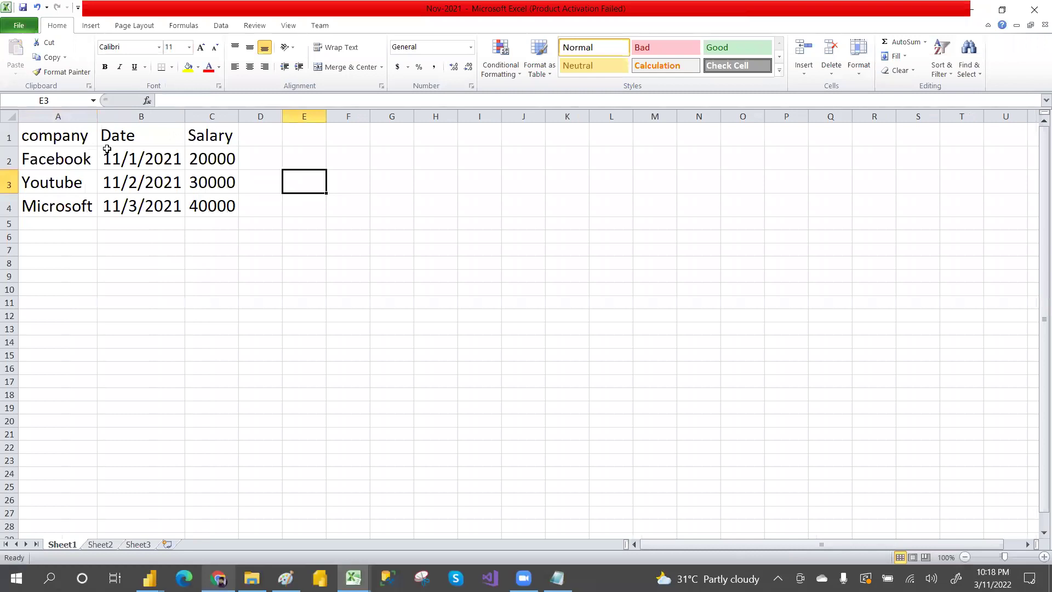
Step: Examine the enlarged table and its company, Date and Salary headings in row 1
click(180, 165)
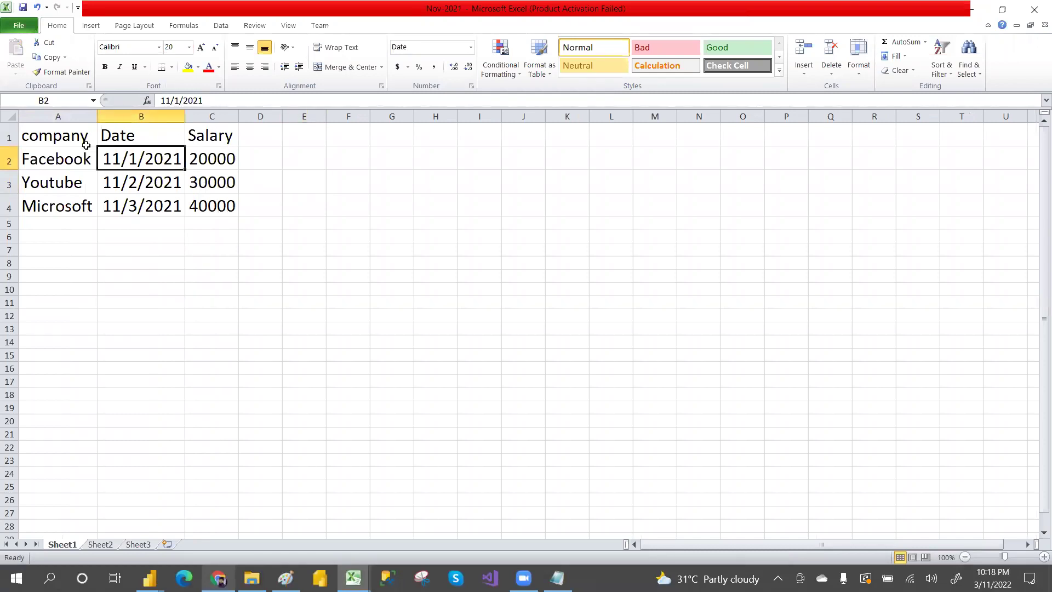
drag(43, 138, 216, 204)
click(328, 206)
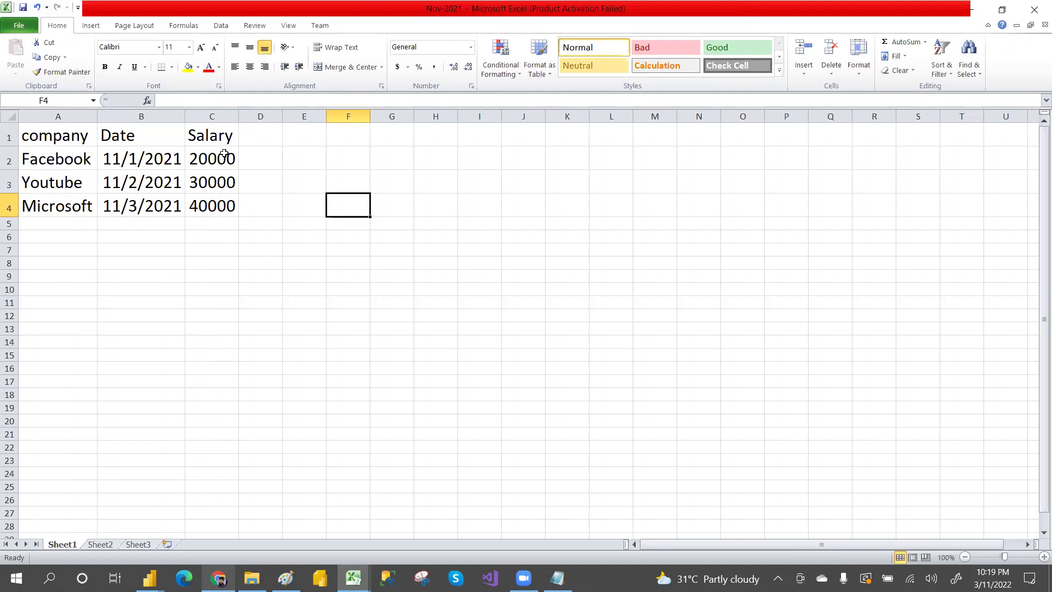
drag(57, 137, 233, 132)
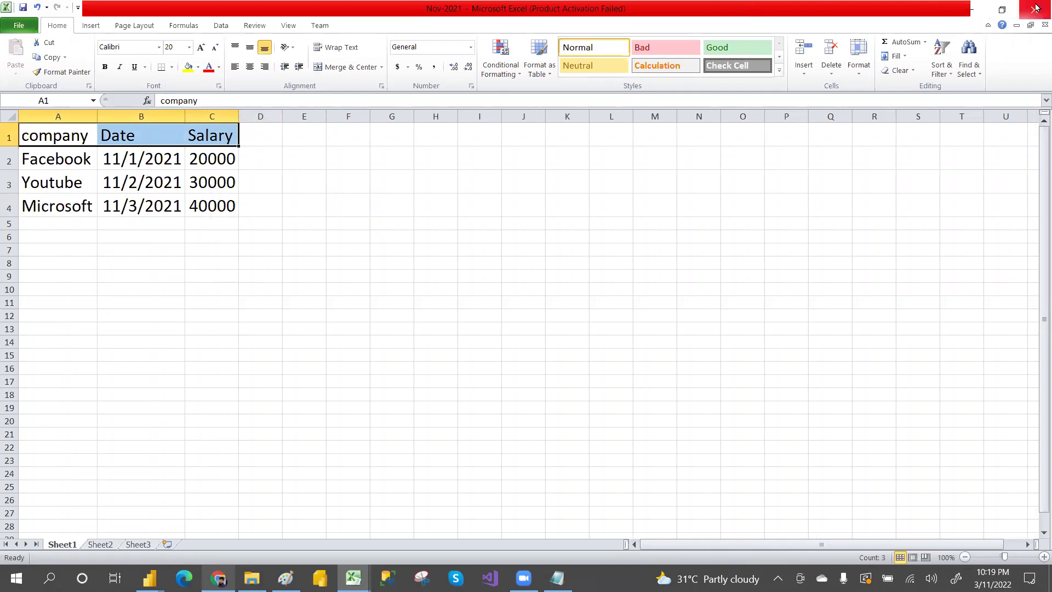
Step: Close the Nov-2021 workbook with its changes saved and return to the Append folder in File Explorer
click(1035, 7)
click(472, 306)
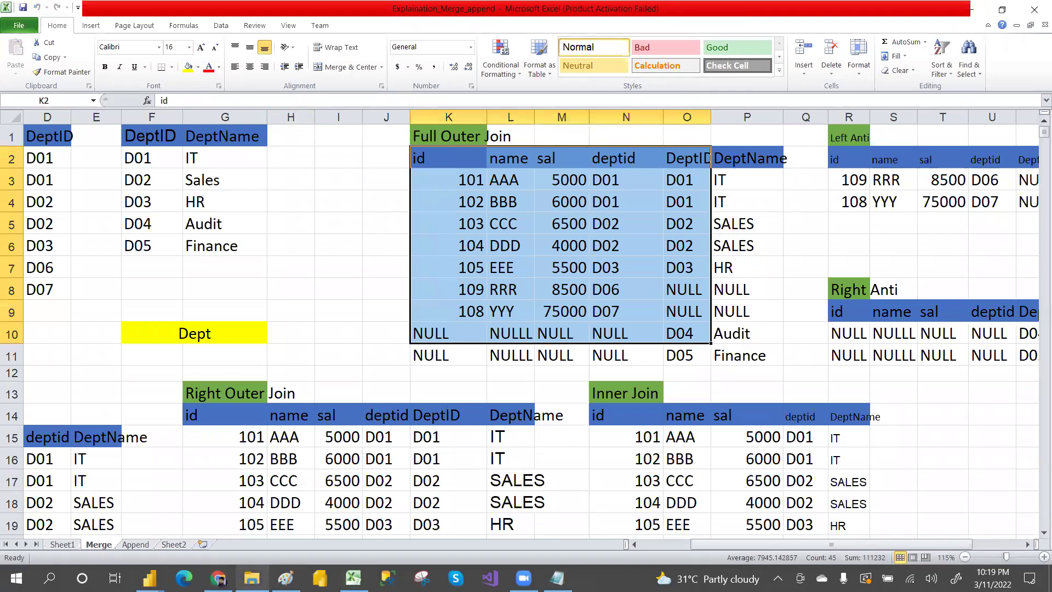
click(251, 579)
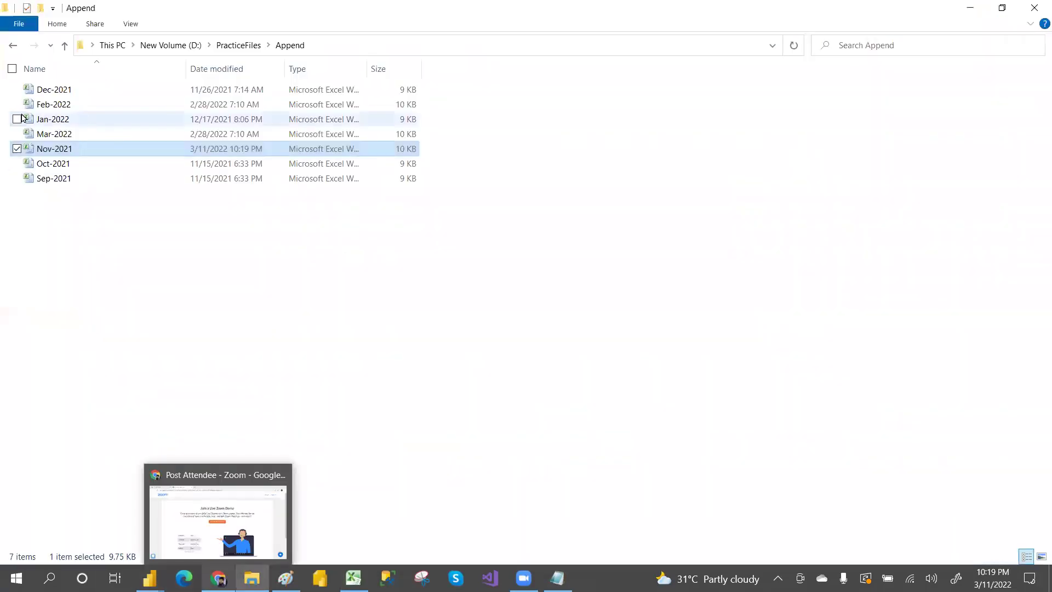
Step: Open the Jan-2022 workbook, examine its company, Date and Salary table in A1:C4, and close the workbook
click(314, 46)
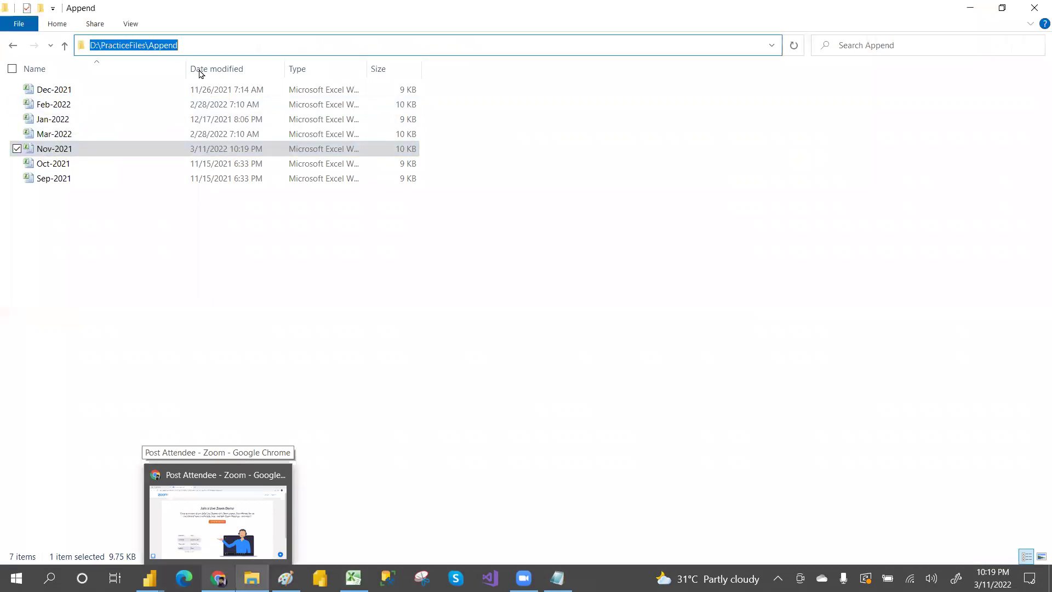
double_click(57, 122)
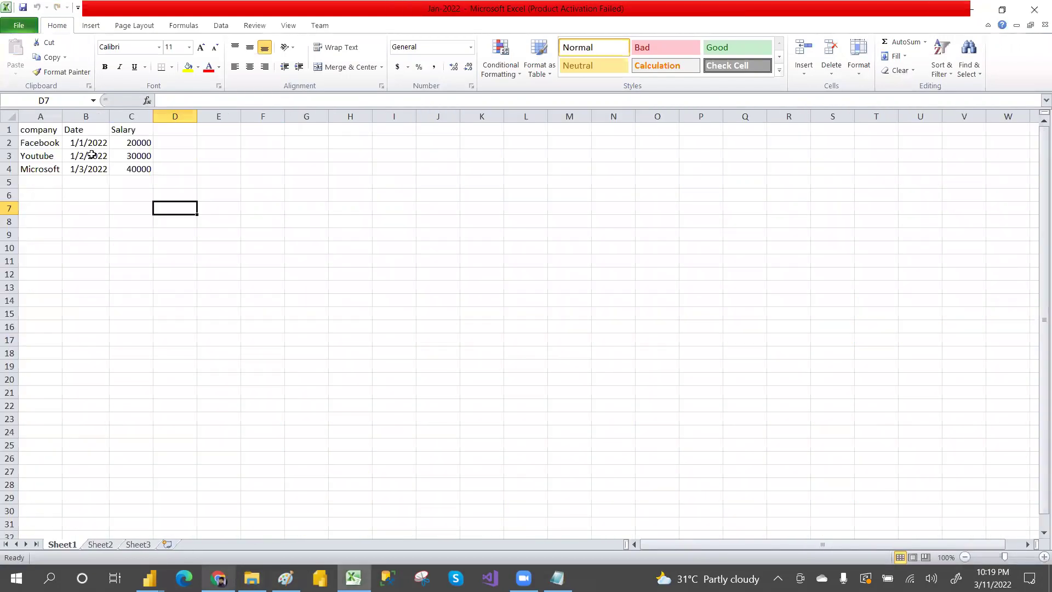
drag(34, 132, 141, 167)
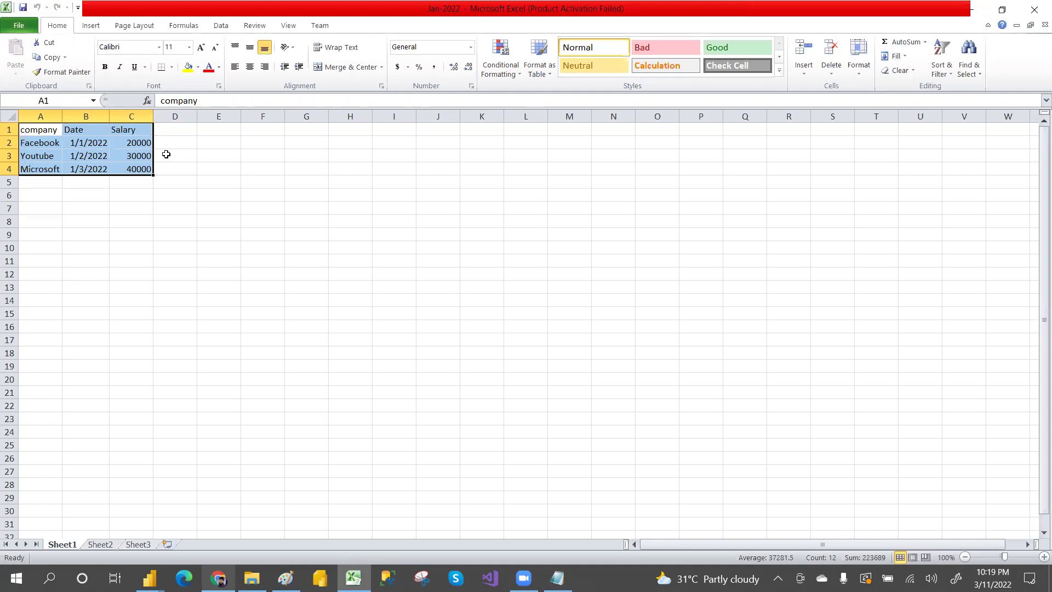
click(1034, 9)
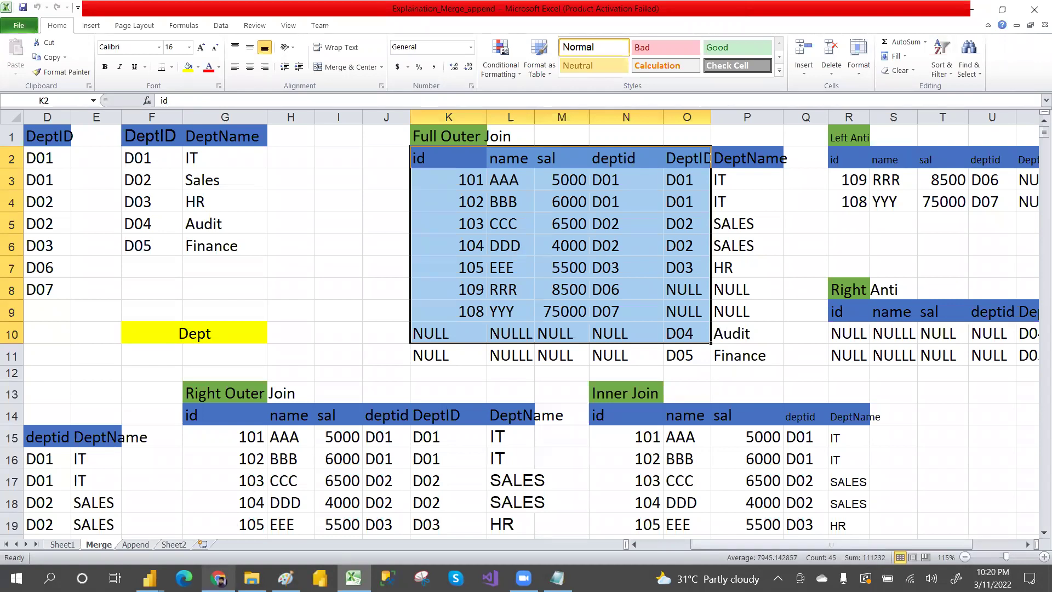
Step: Switch to the Power Query Editor and start a new query with a Folder data source
click(149, 578)
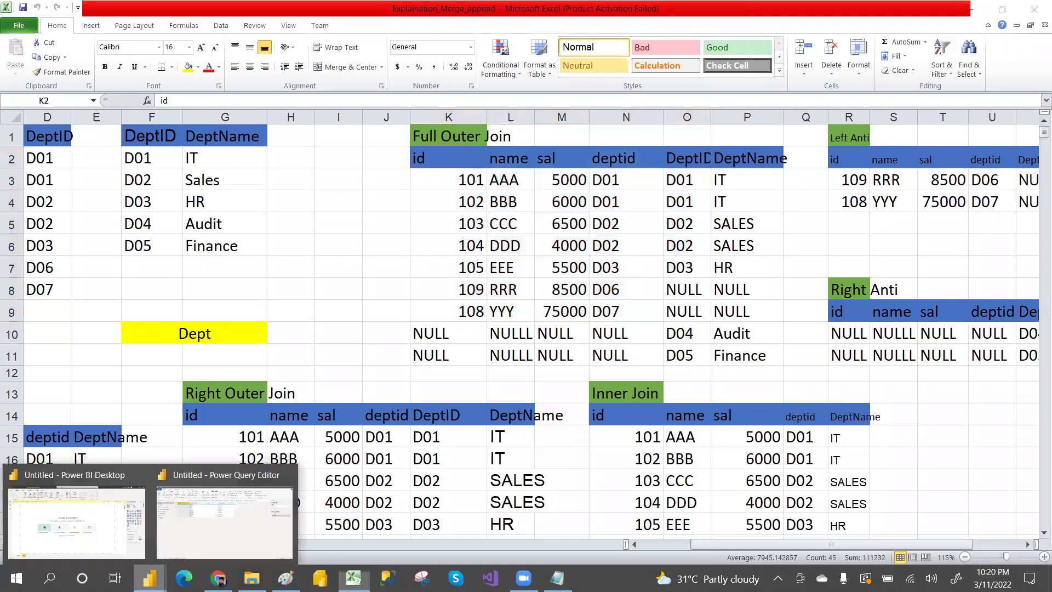
click(198, 517)
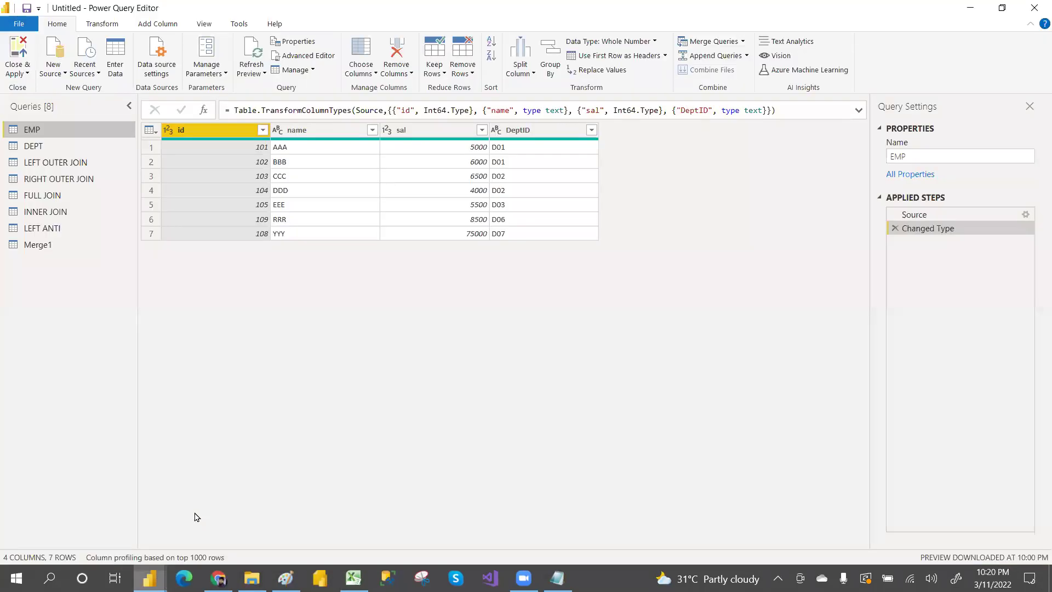
click(64, 77)
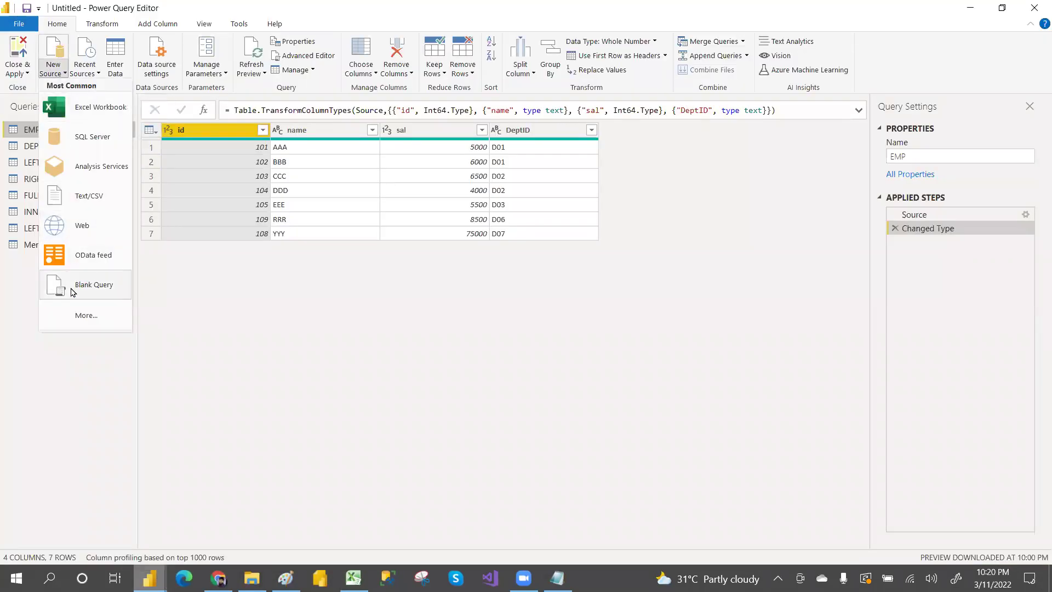
click(83, 316)
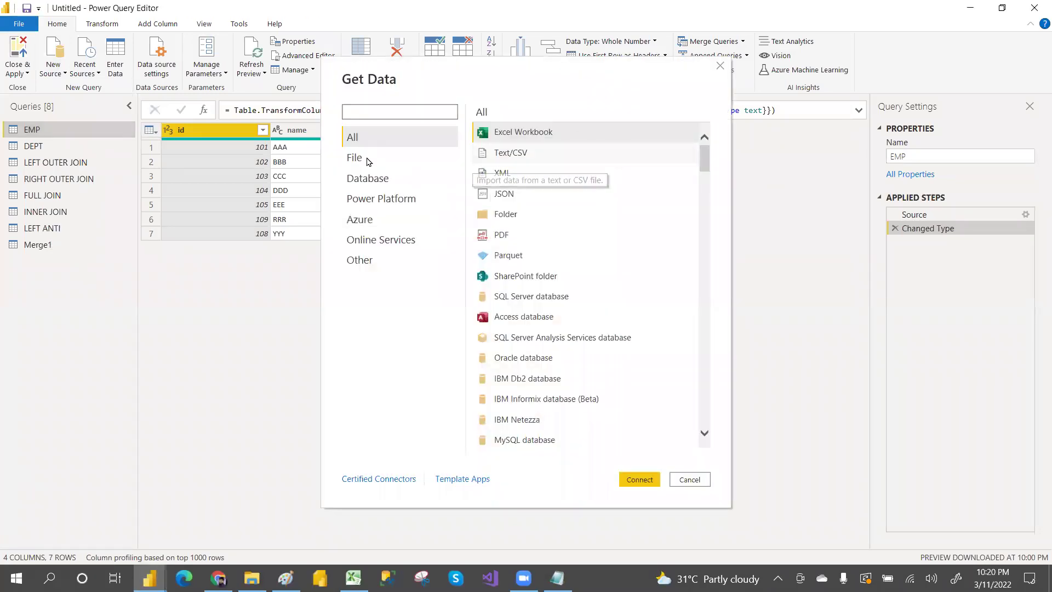
click(367, 161)
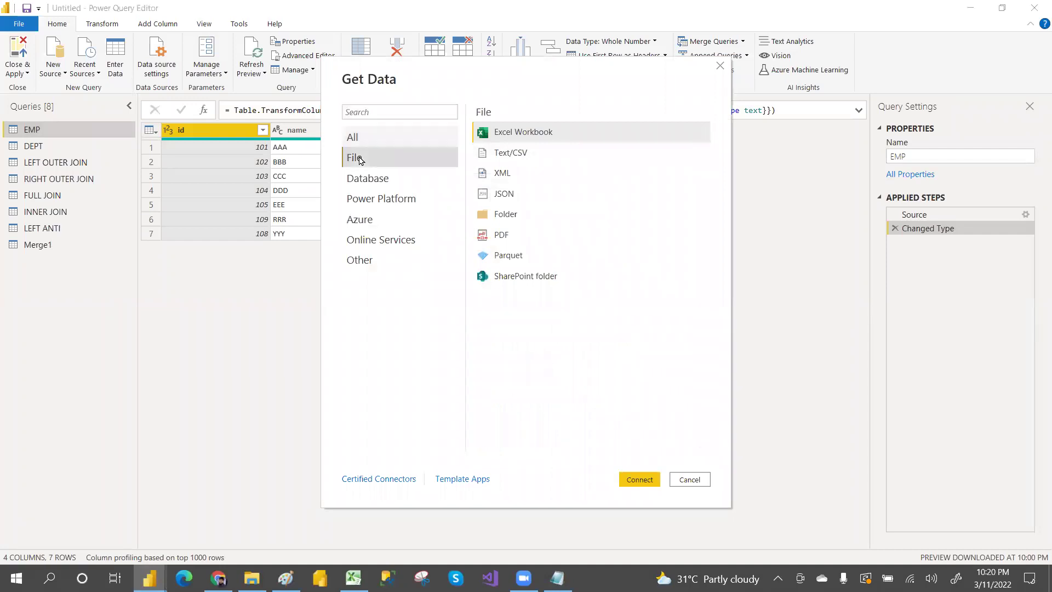
click(506, 218)
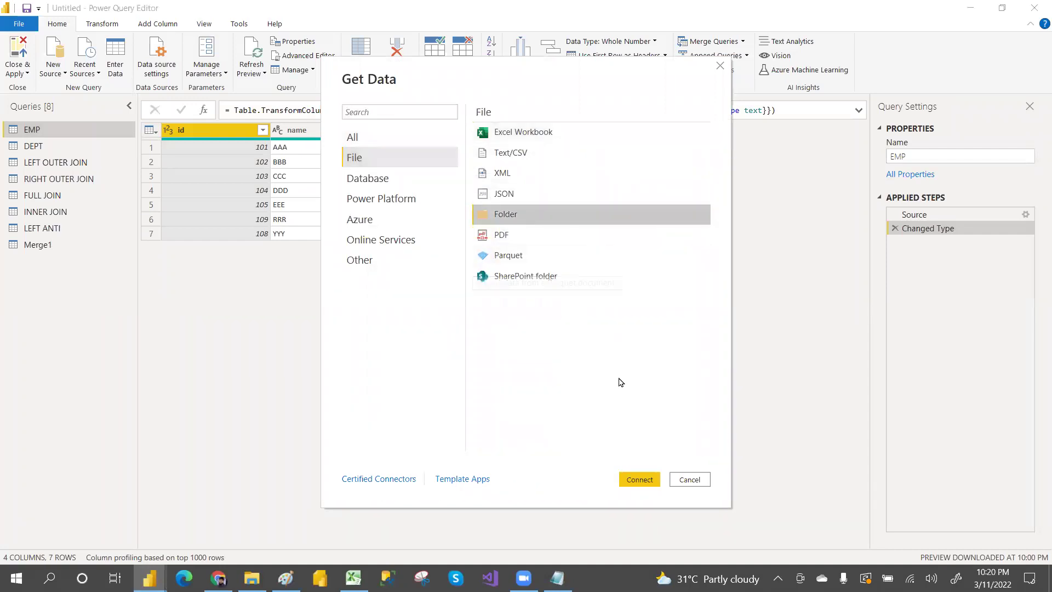
click(647, 479)
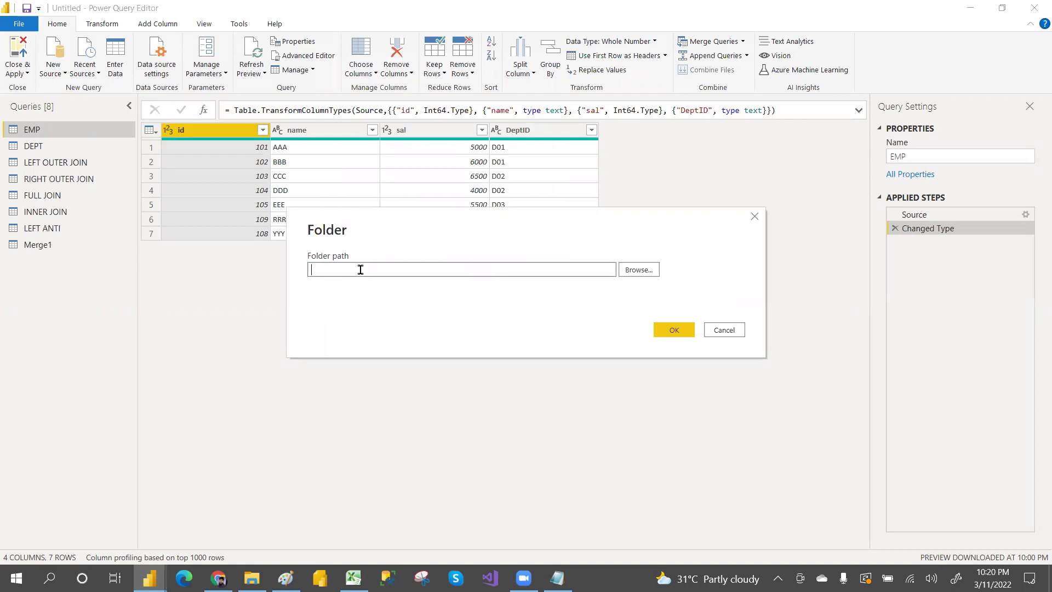
Step: Set the folder path to D:\PracticeFiles\Append by browsing to it and load the folder's file list
click(651, 271)
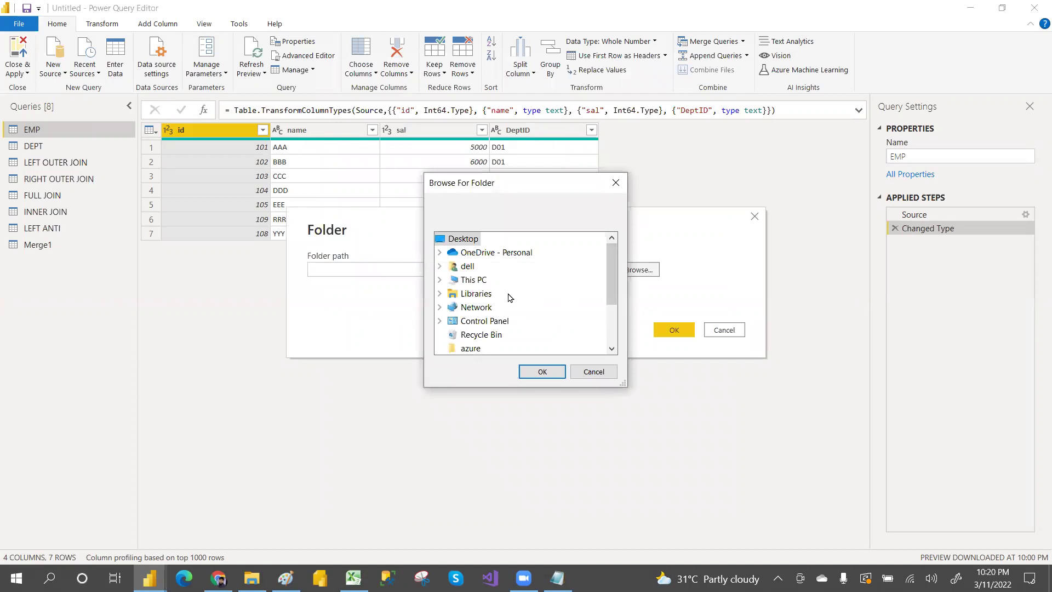
double_click(476, 284)
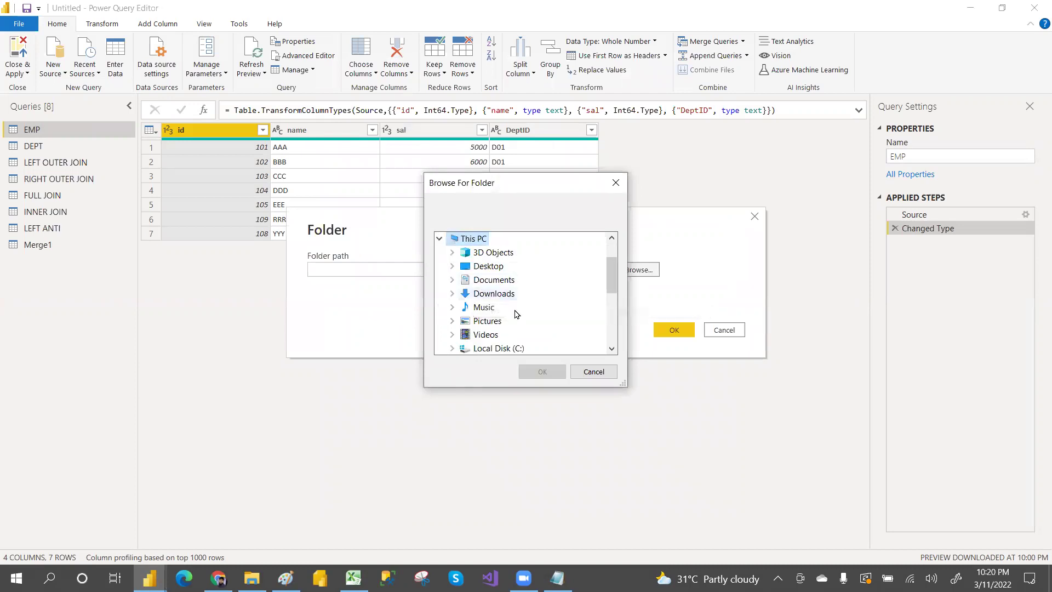
scroll(610, 279, down, 2)
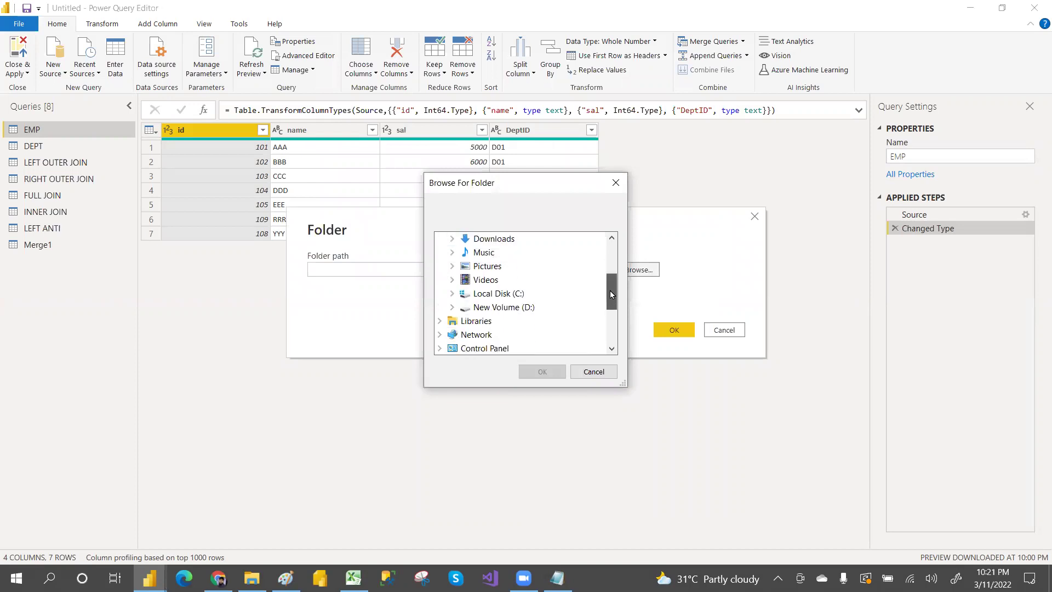
double_click(511, 307)
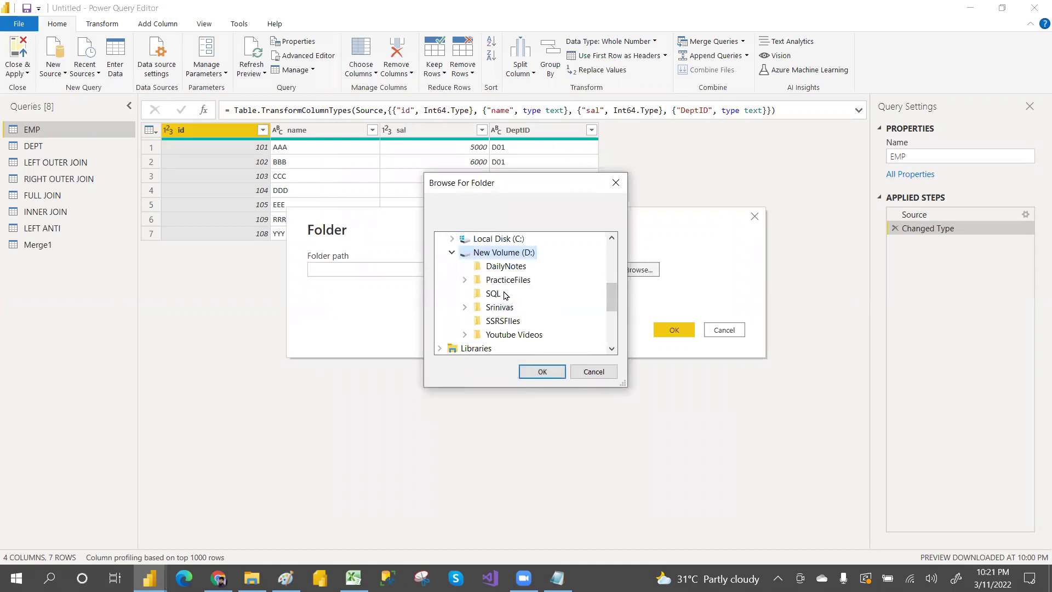
double_click(520, 281)
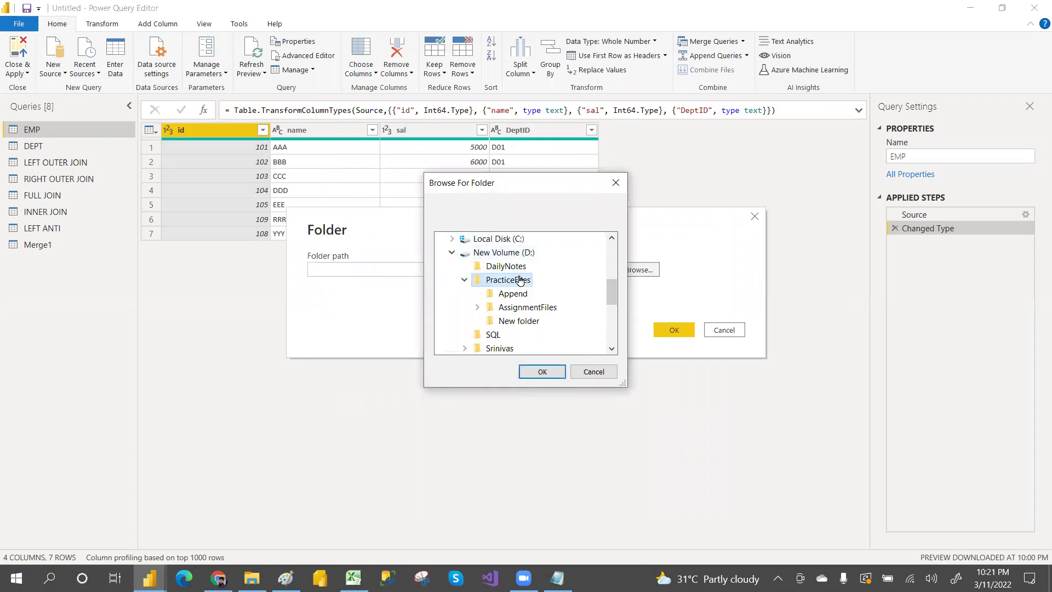
click(512, 296)
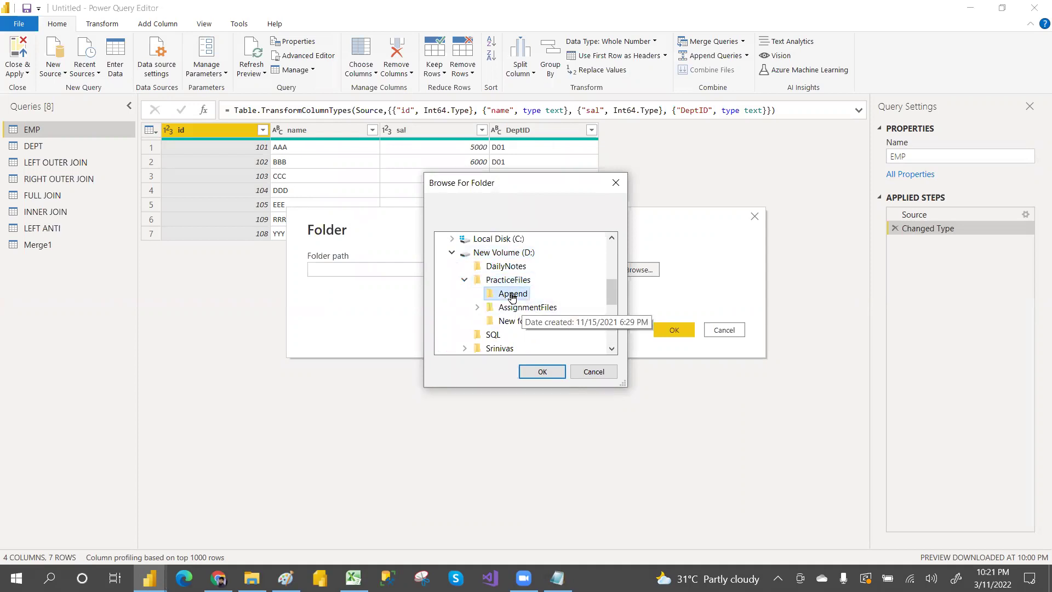
click(542, 373)
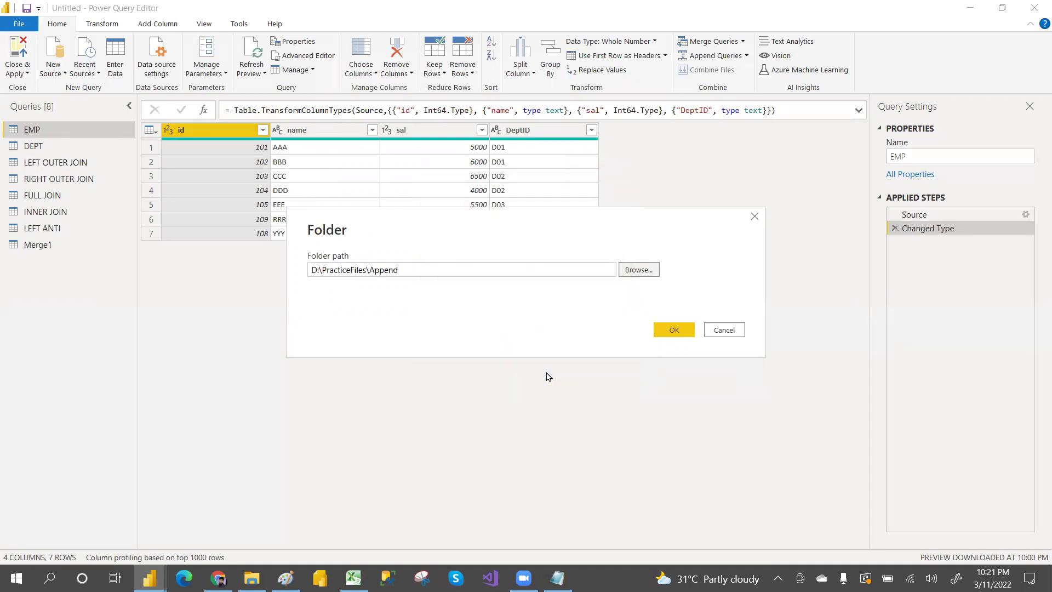
click(673, 330)
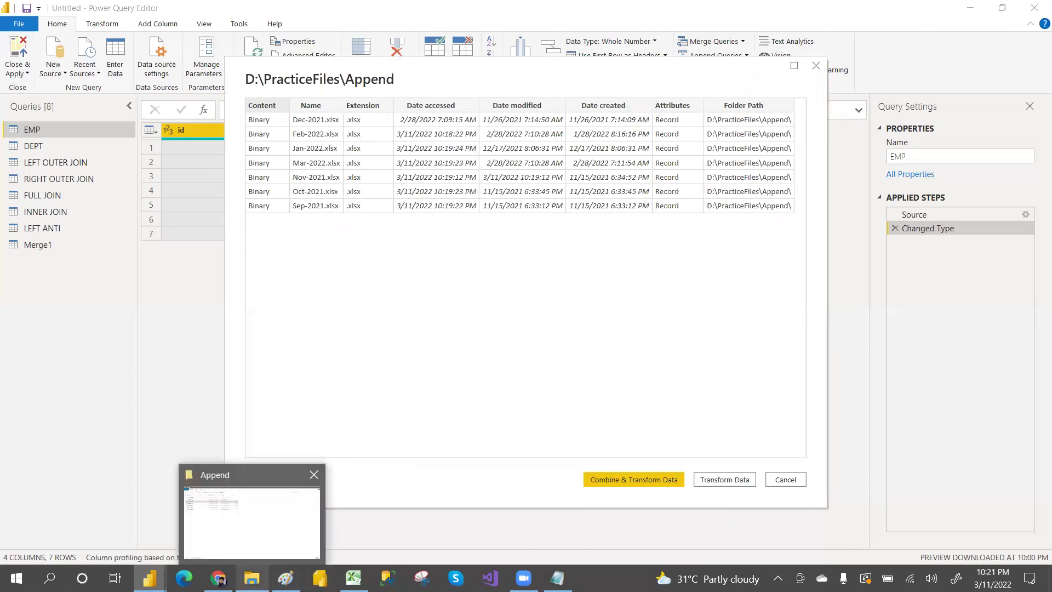
Step: Compare the file list with the Append folder in File Explorer, and combine and transform the files using Sheet1 from each workbook
click(252, 521)
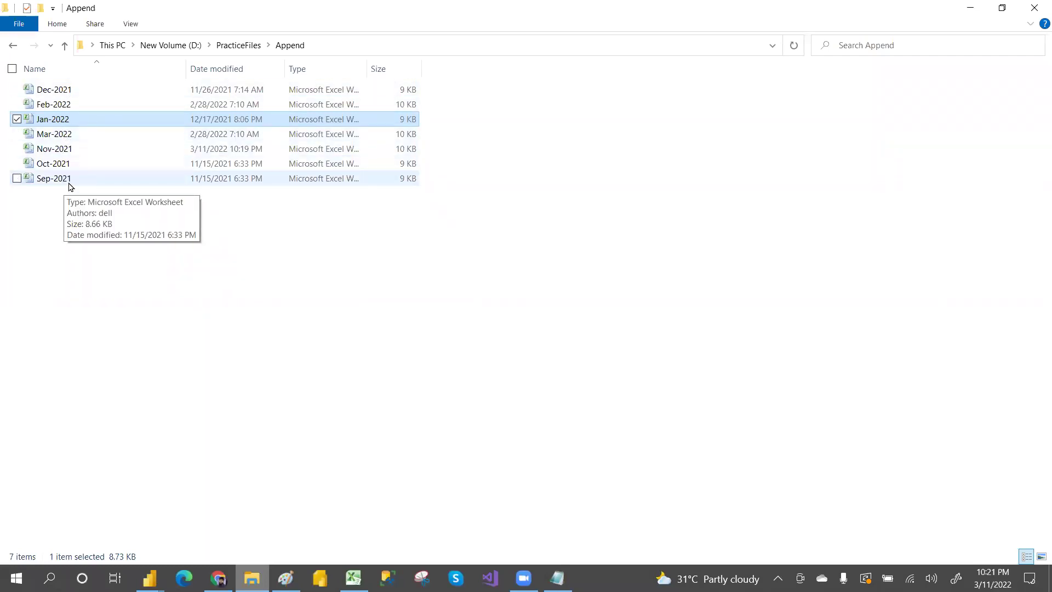
key(alt+Tab)
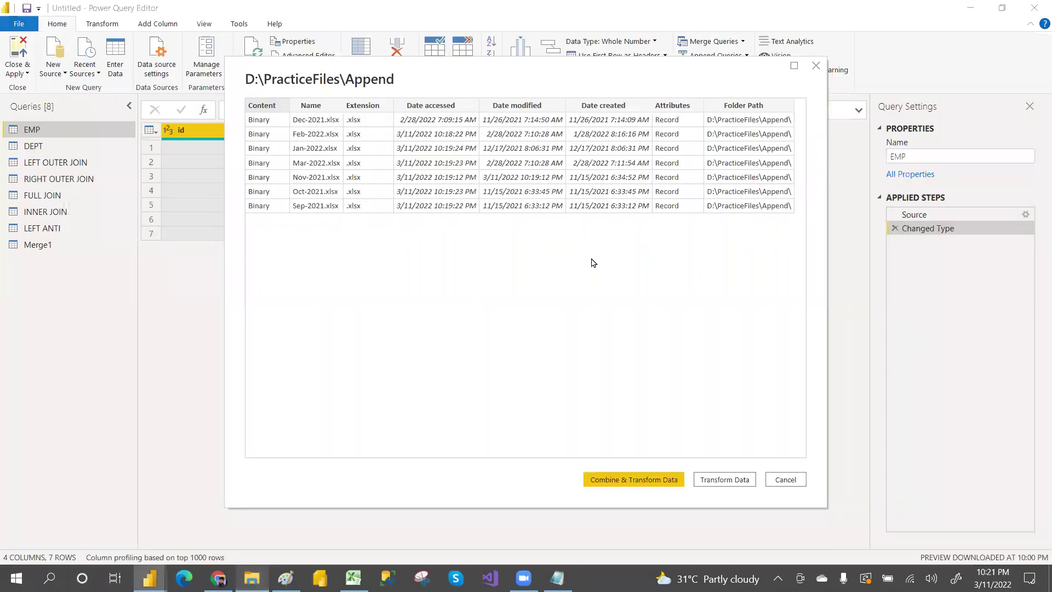
click(652, 480)
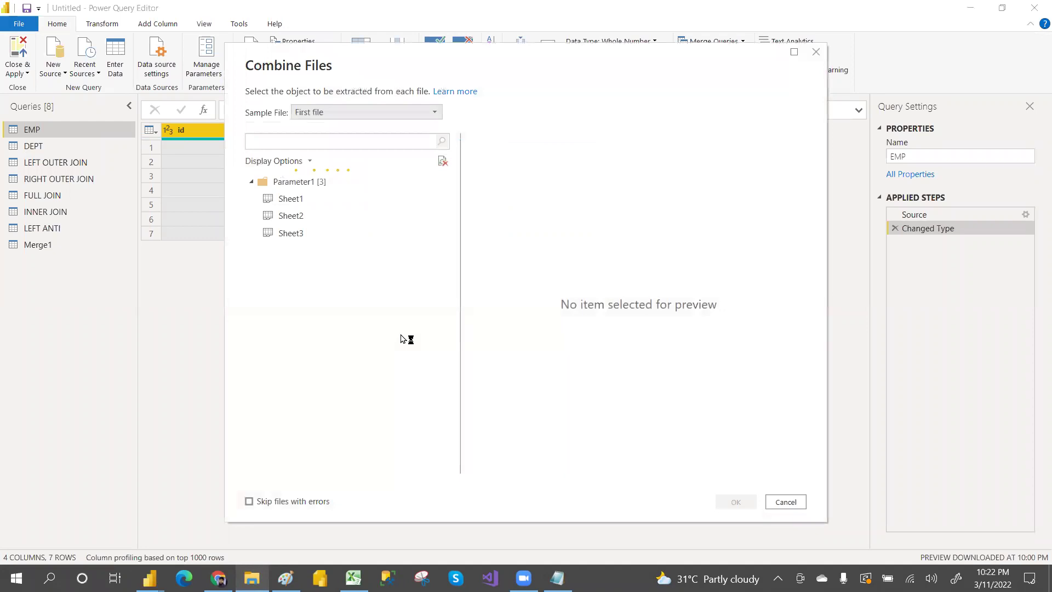
click(301, 202)
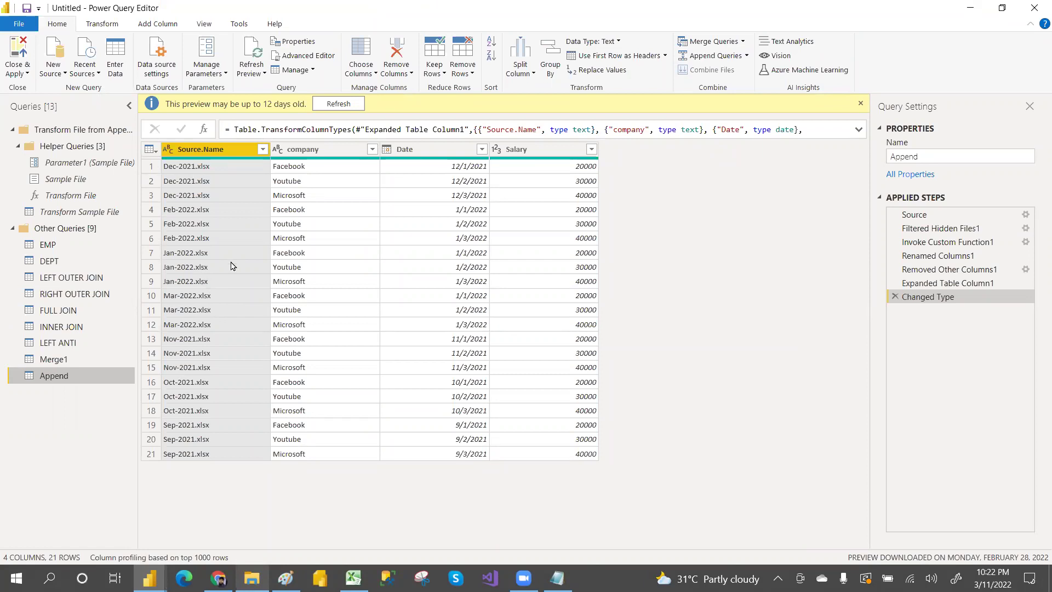
Step: Count the rows of the combined Append query and remove the Counted Rows step from its applied steps
click(102, 24)
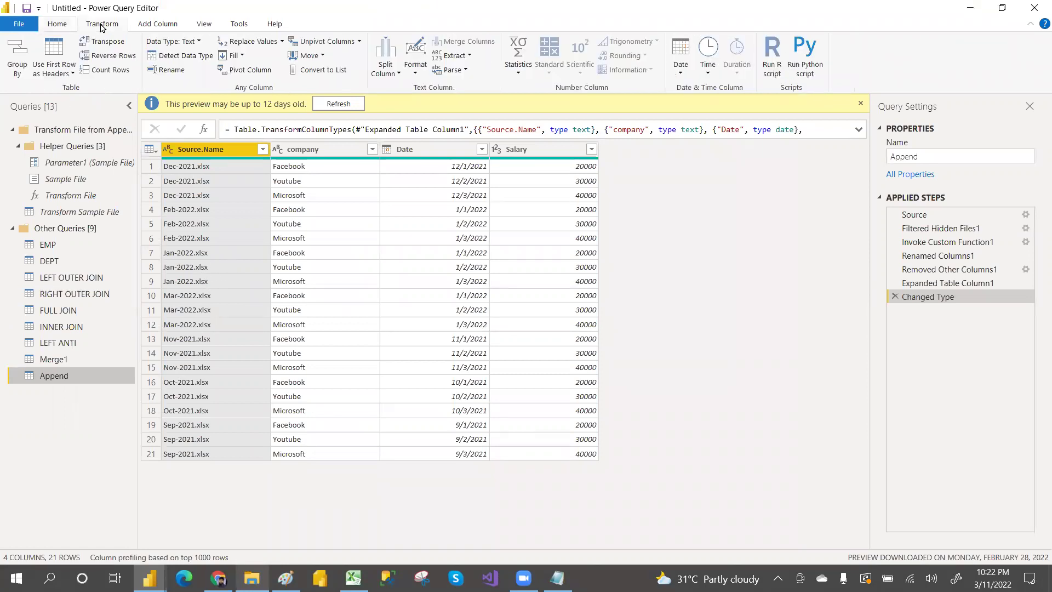
click(110, 70)
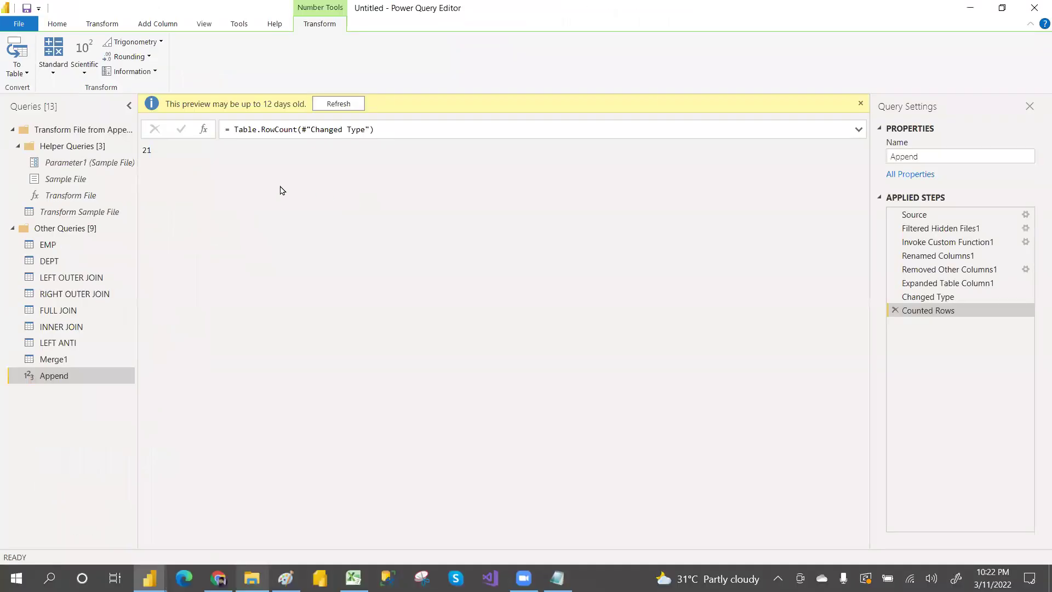
click(895, 310)
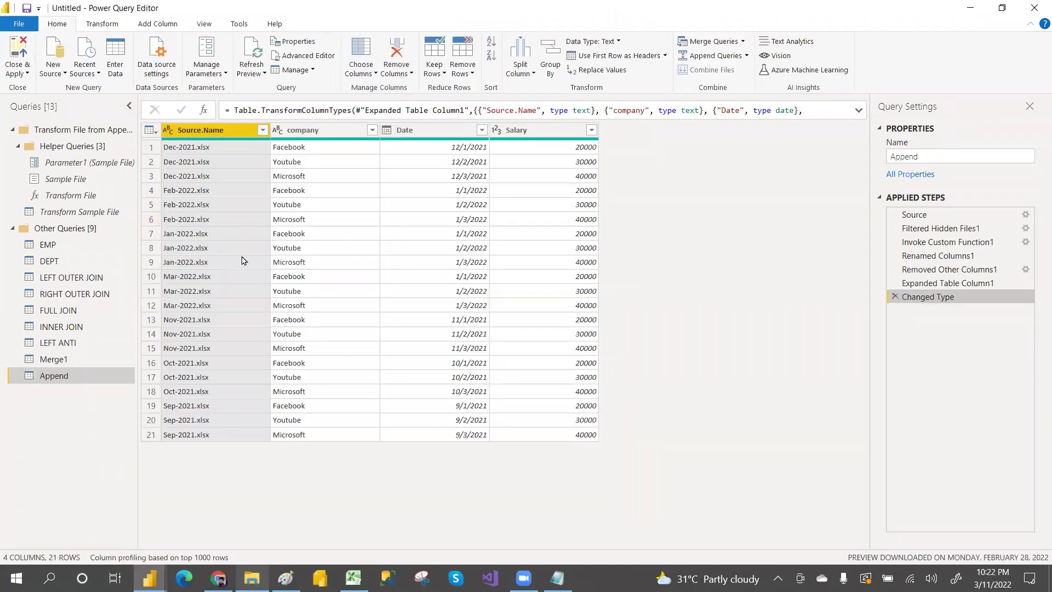
Step: Switch to the Append folder in File Explorer and duplicate the Mar-2022 workbook there
key(alt+Tab)
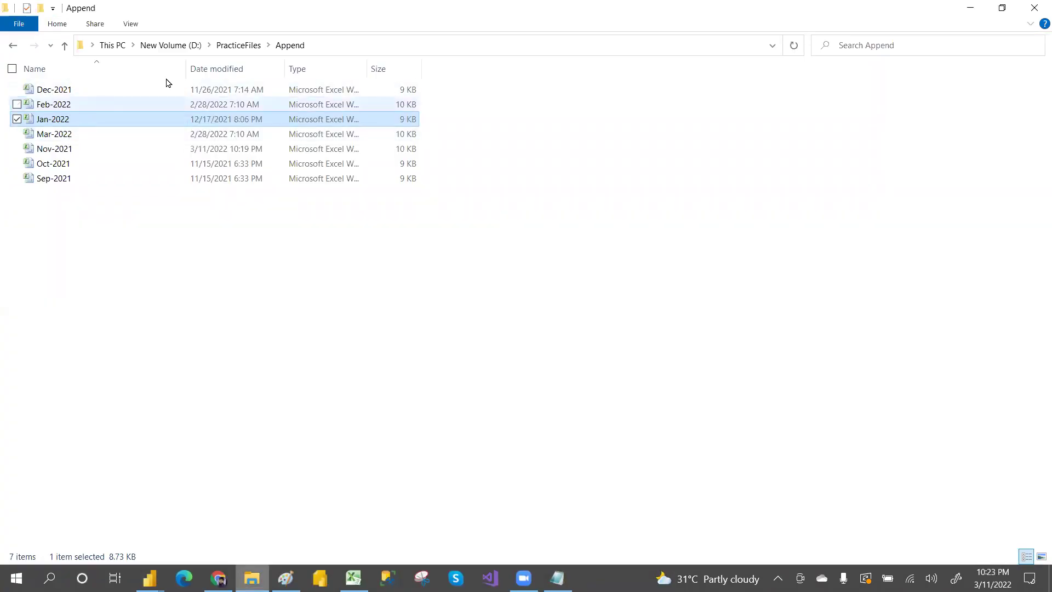
double_click(68, 138)
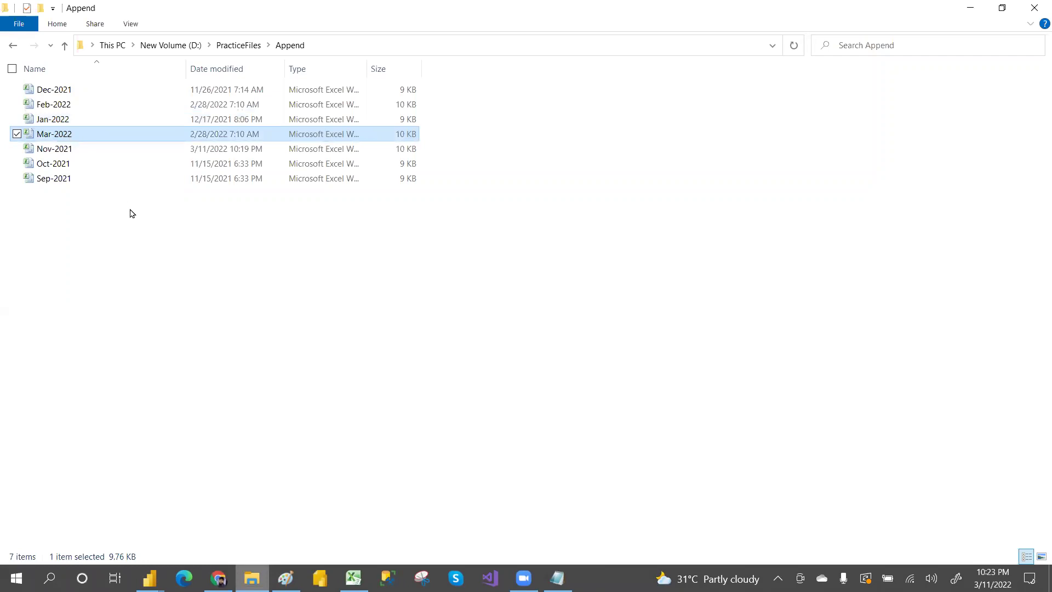
key(ctrl+v)
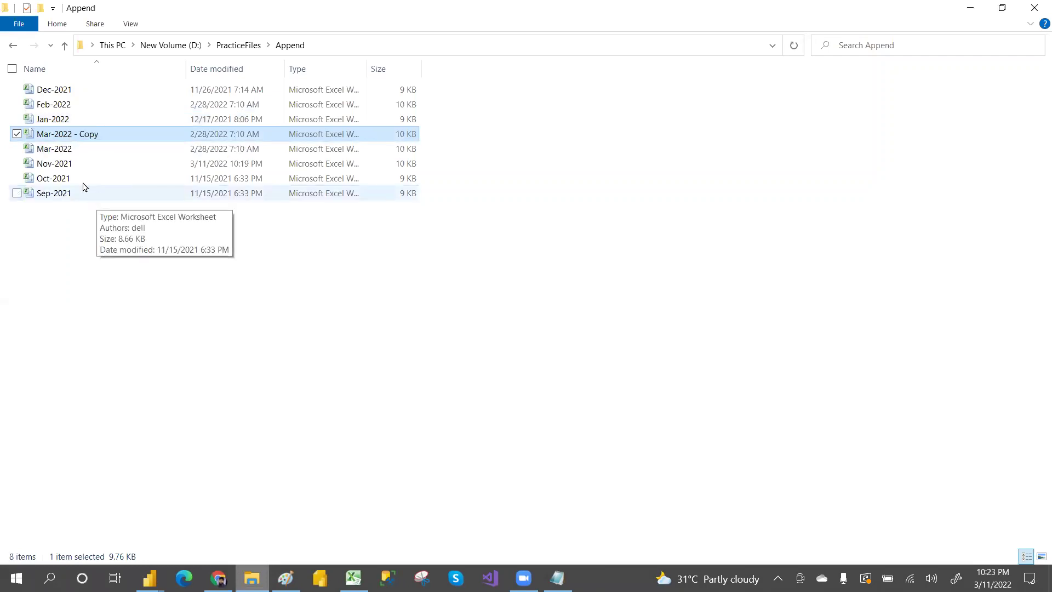
Step: Open the Mar-2022 - Copy workbook, close it, and return to the Append folder in File Explorer
double_click(77, 137)
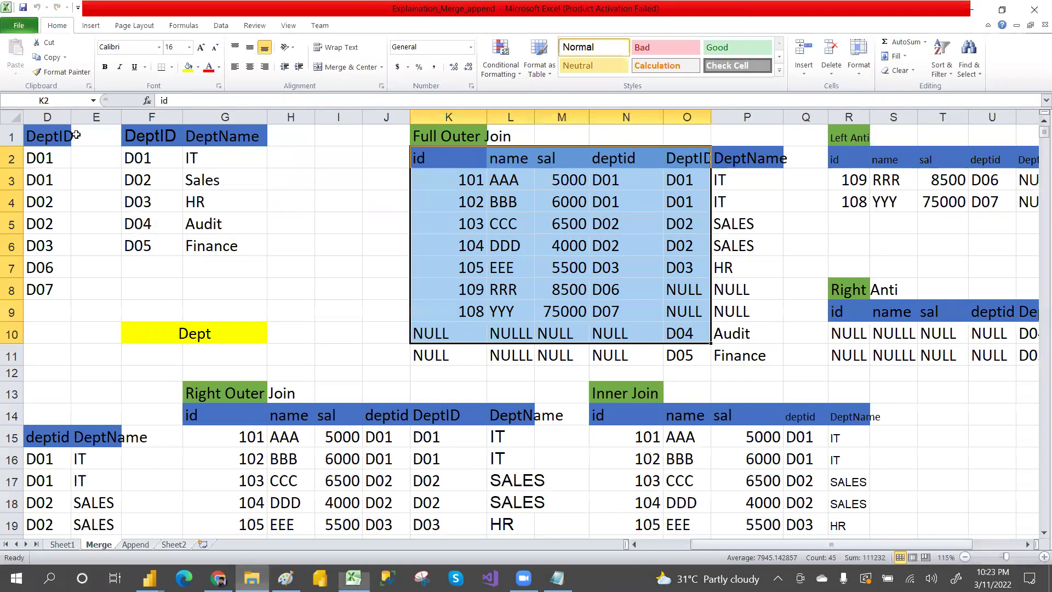
click(1034, 9)
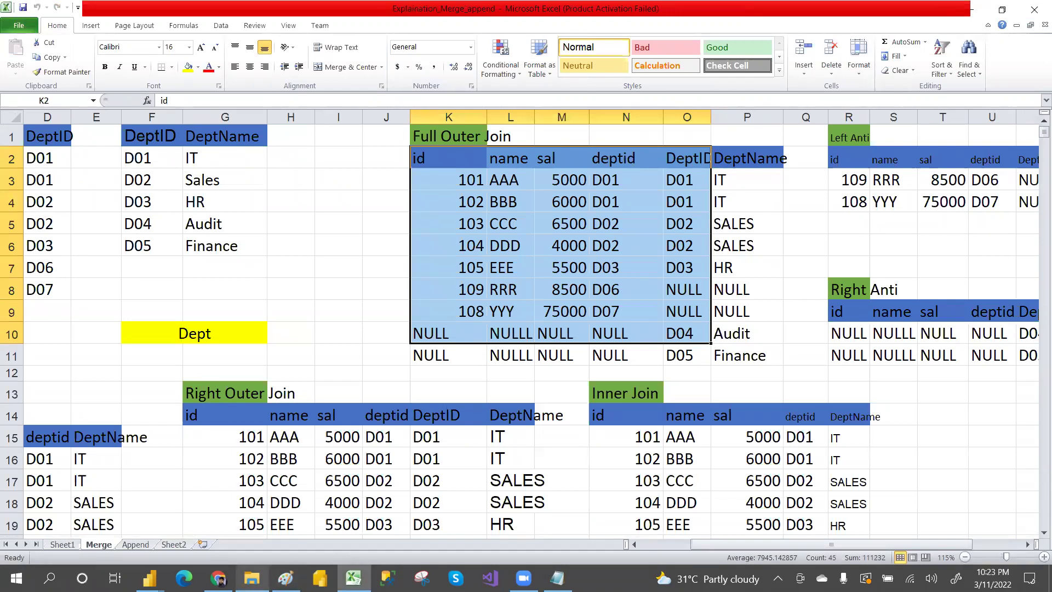
click(251, 578)
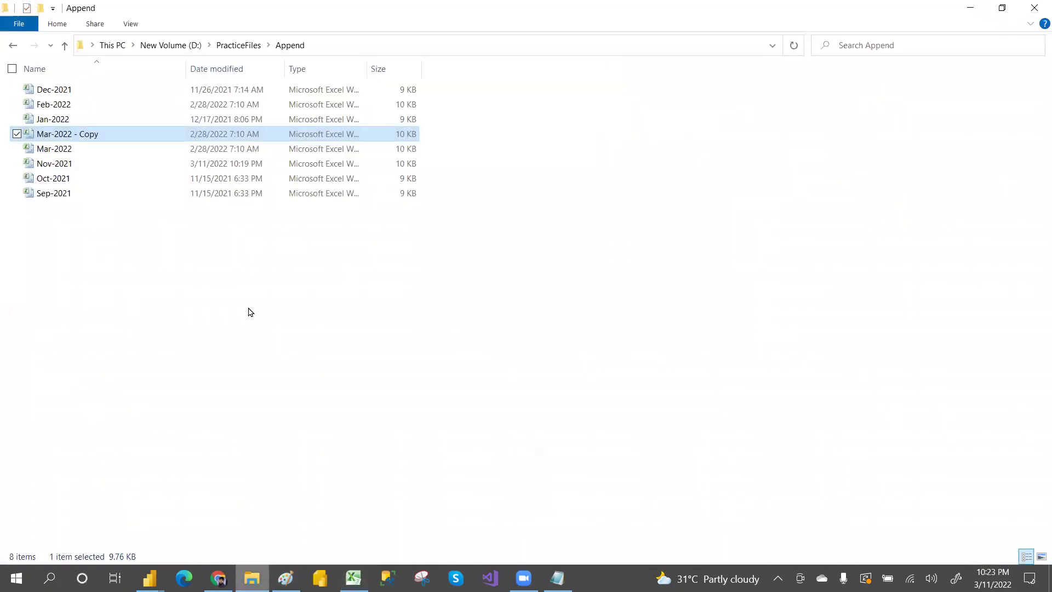
Step: Rename the Mar-2022 - Copy workbook in the Append folder as APR-2022
right_click(75, 140)
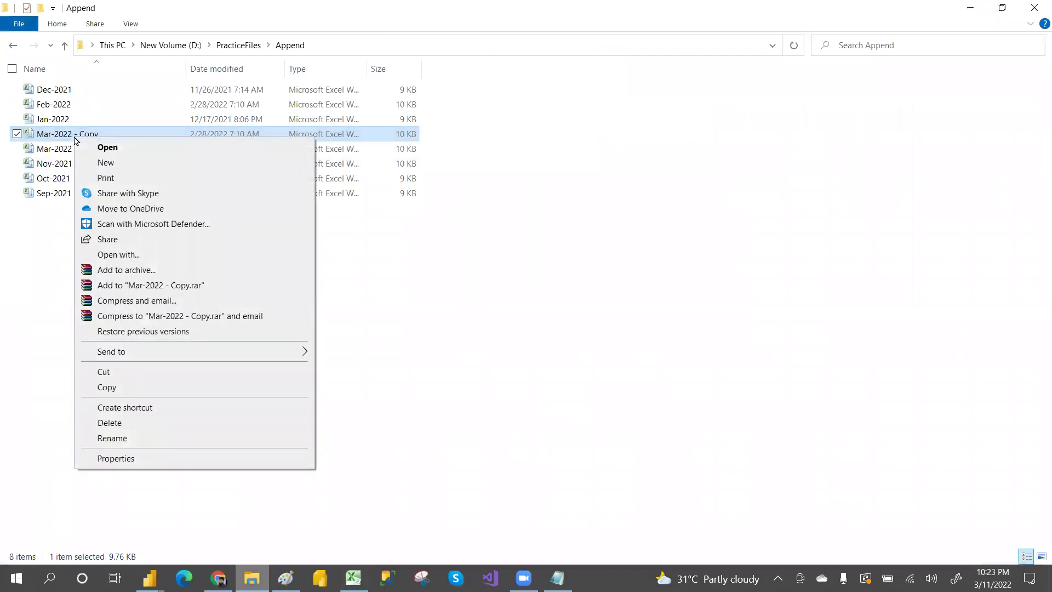
click(99, 445)
click(99, 134)
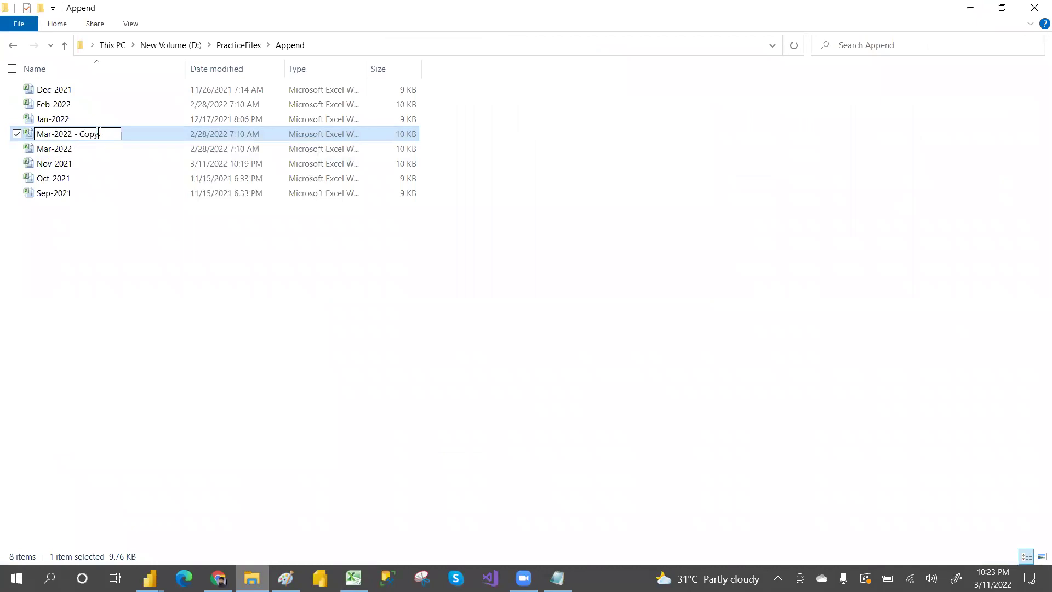
key(BackSpace)
key(BackSpace)
key(BackSpace)
key(BackSpace)
key(BackSpace)
key(BackSpace)
key(BackSpace)
key(BackSpace)
key(BackSpace)
text(APP-2022)
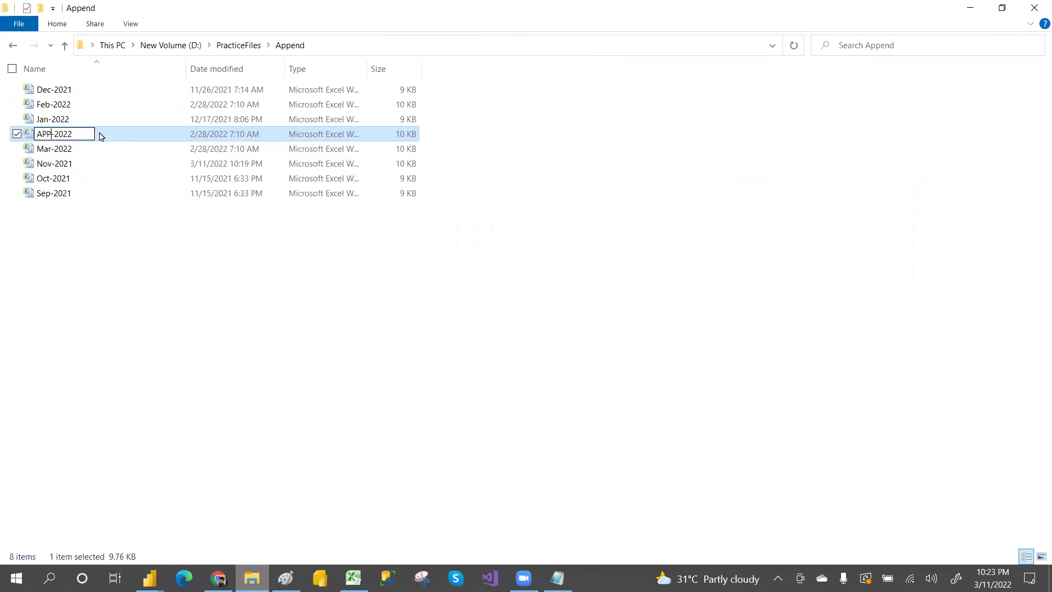
key(BackSpace)
text(R)
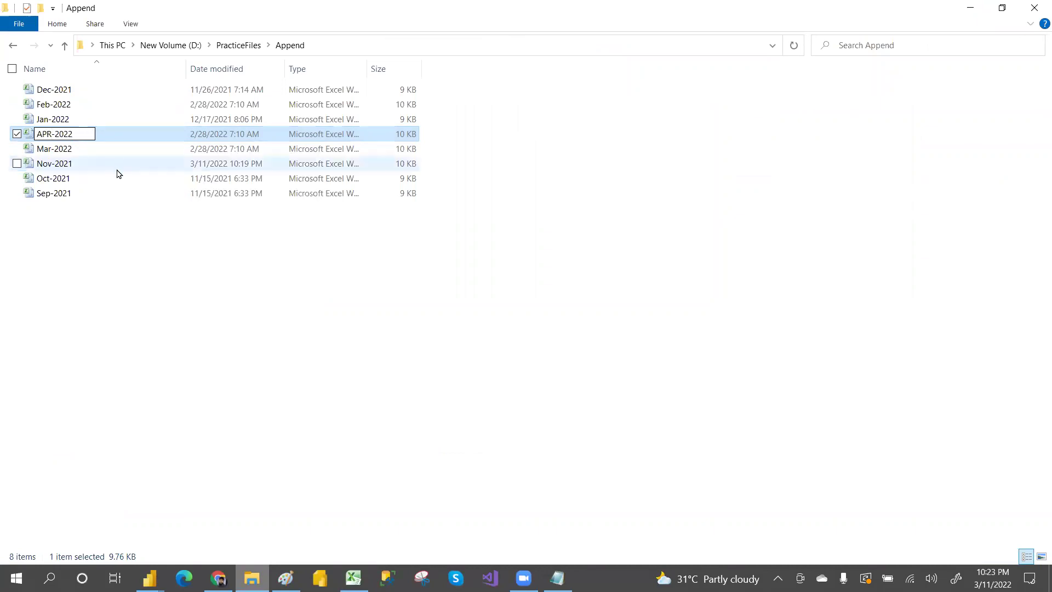
click(134, 251)
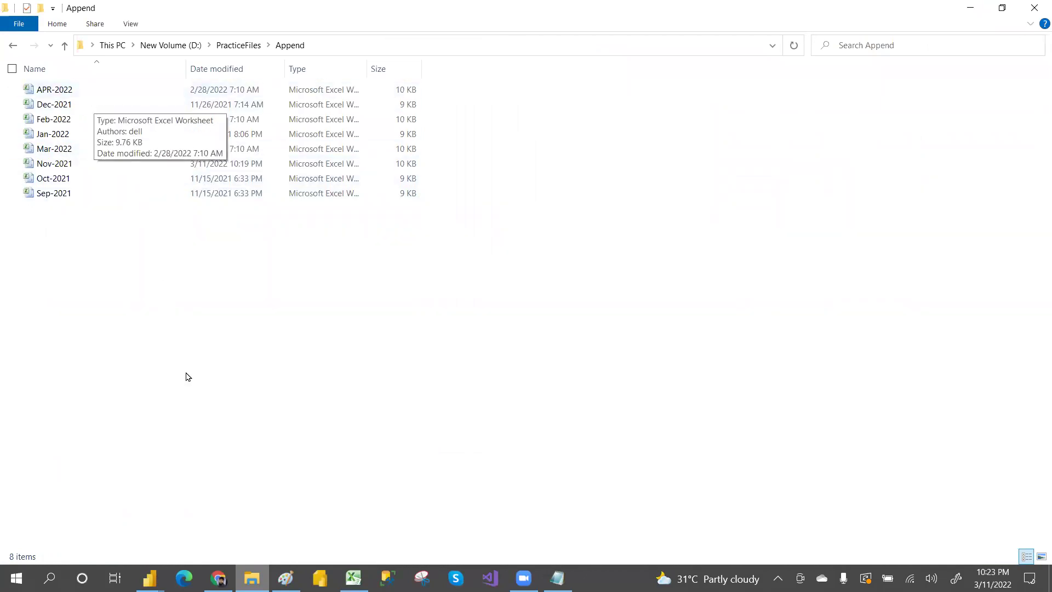
Step: Switch to the Power Query Editor and refresh all queries to include the added monthly workbook
mouse_move(150, 578)
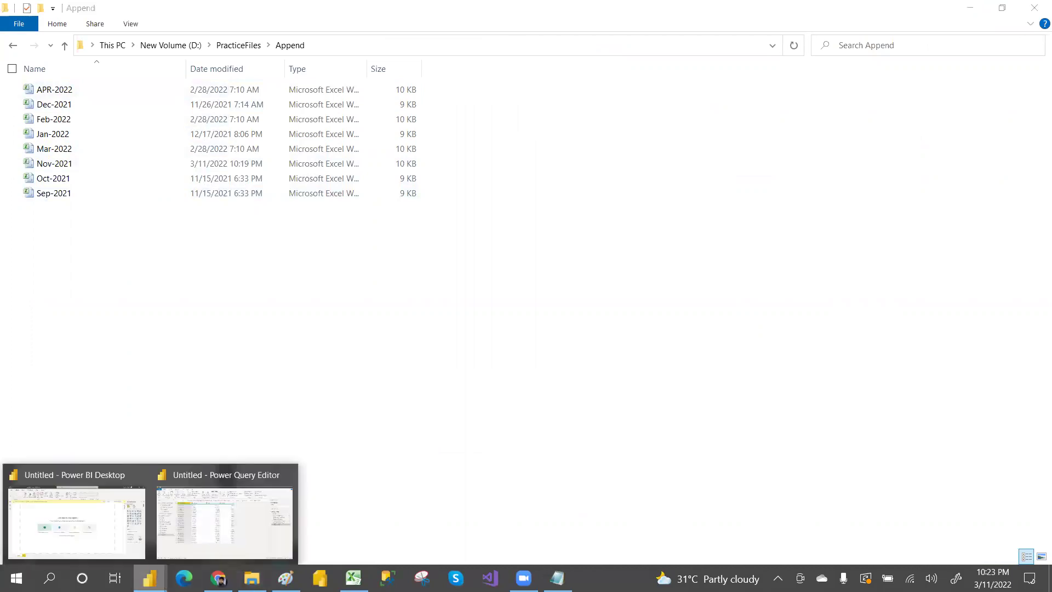
click(198, 536)
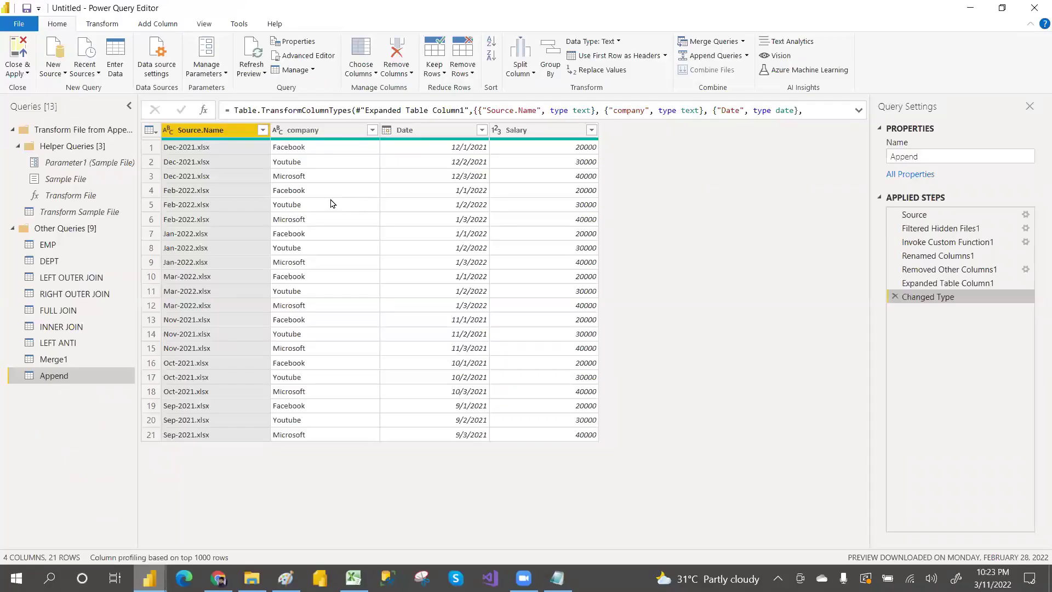
click(265, 75)
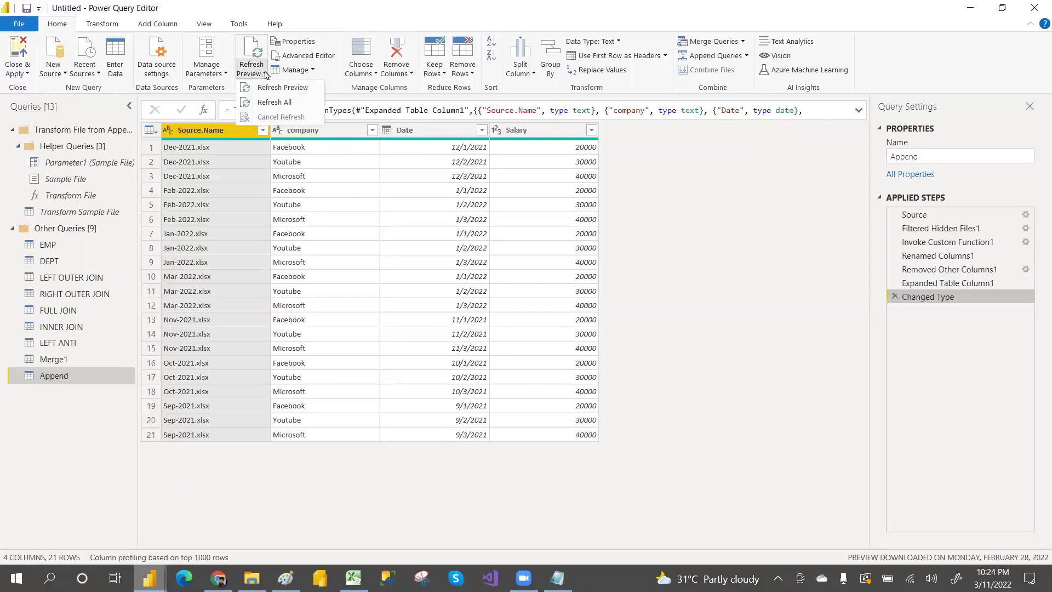
click(291, 103)
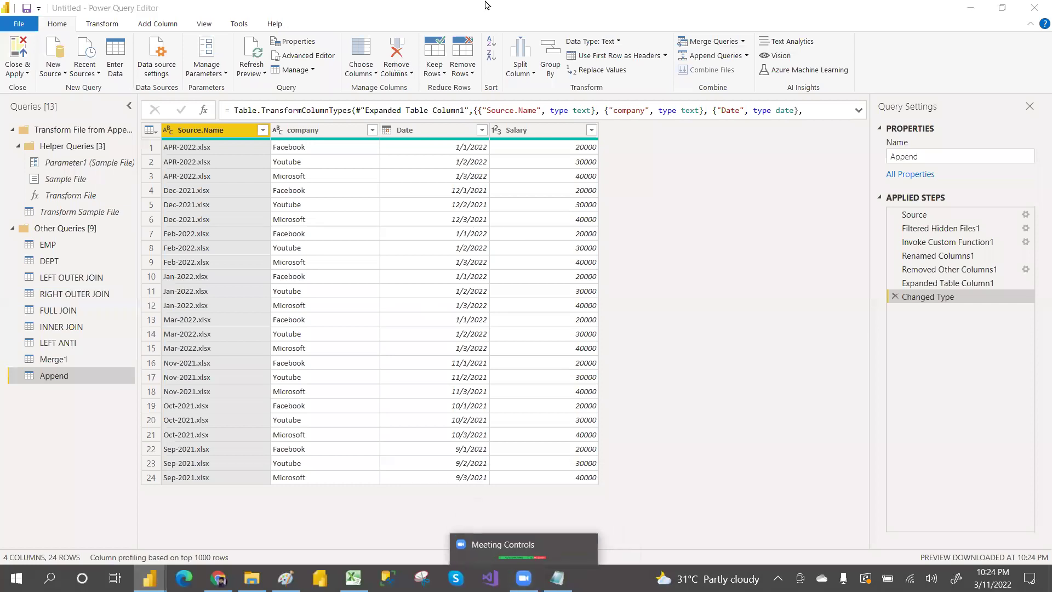
key(alt+Tab)
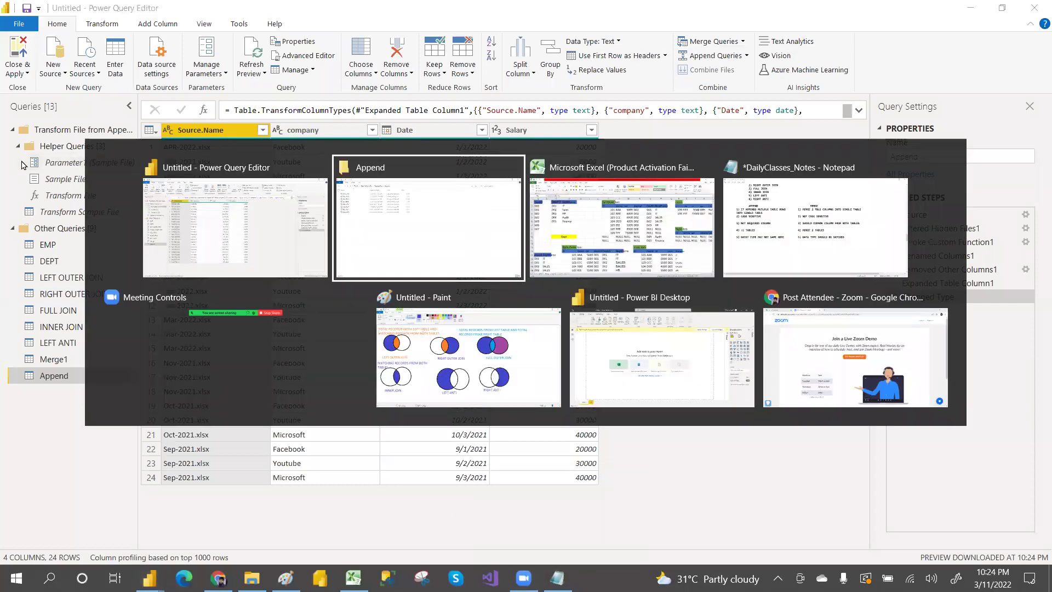
key(alt+Tab)
key(alt+Tab)
key(alt+Tab)
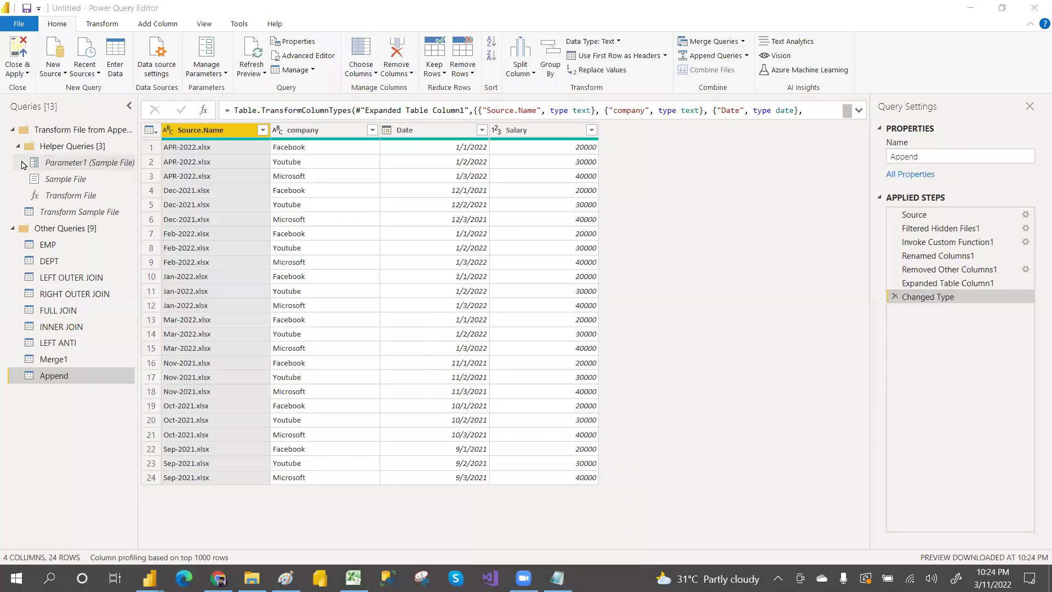